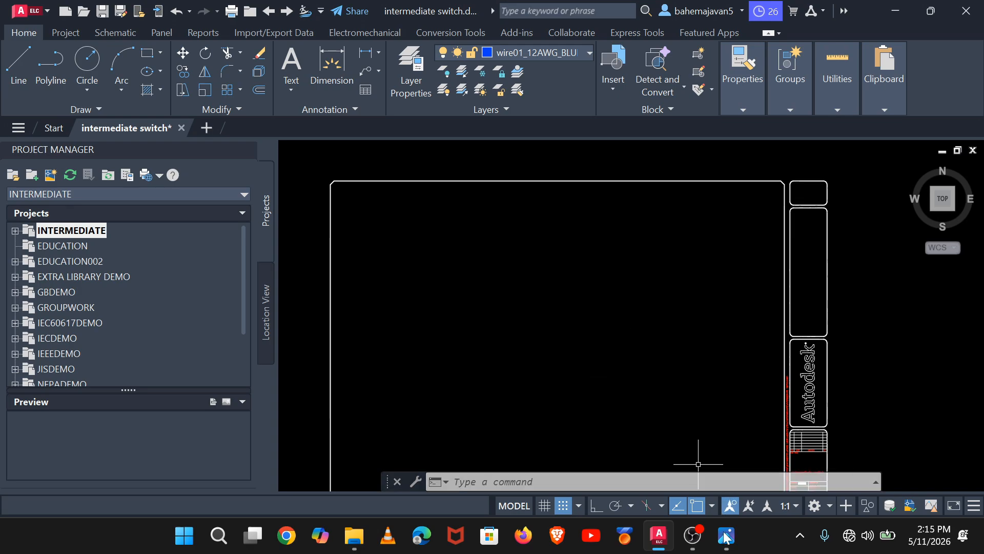
Step: Switch to Photos, close the other screenshot and study the three-gang switch and lamps wiring picture enlarged to 177%
mouse_move(726, 535)
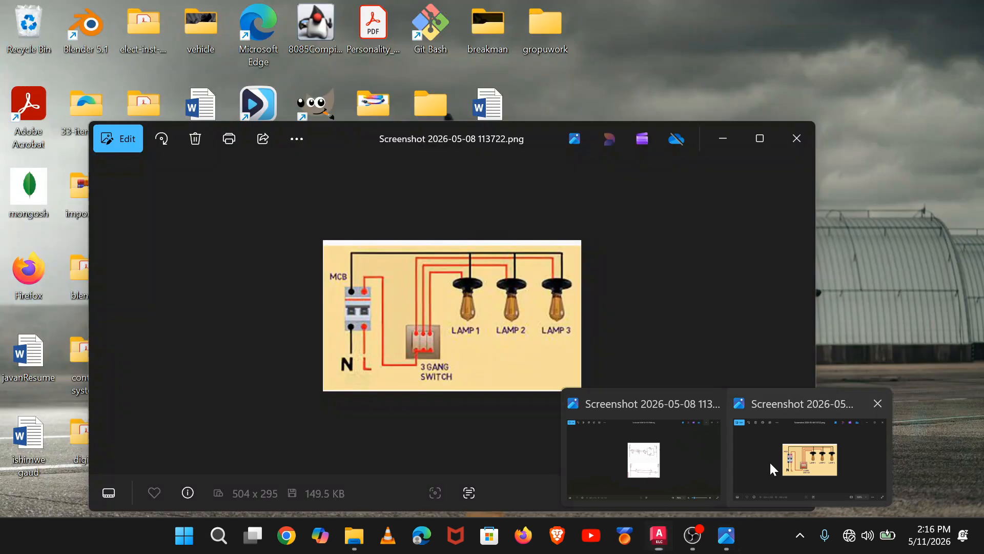
left_click(770, 460)
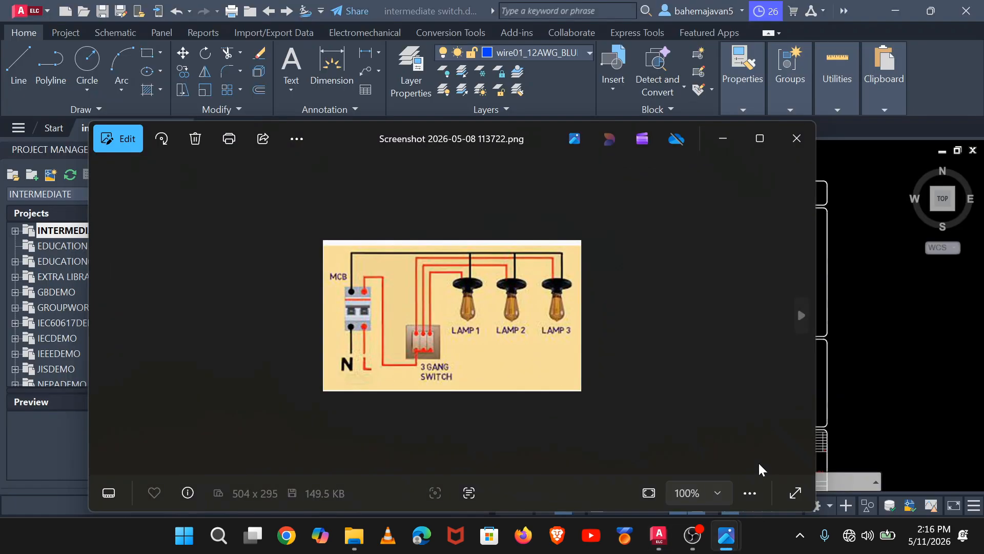
mouse_move(724, 528)
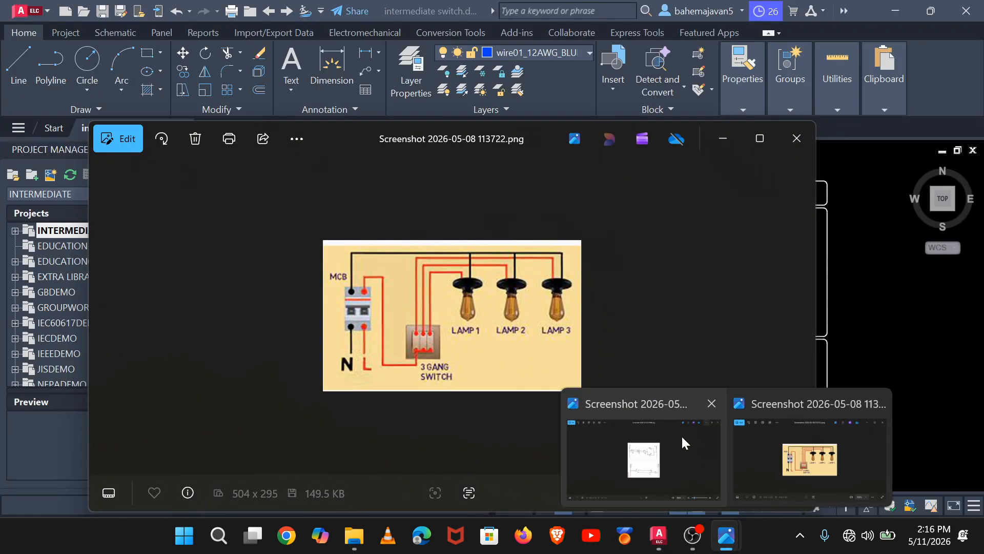
left_click(710, 405)
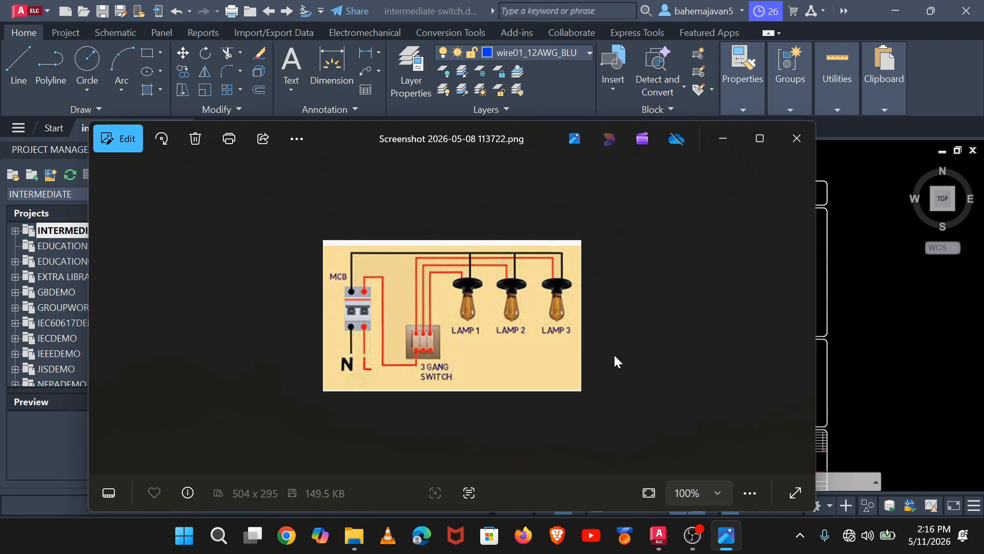
scroll(615, 356, "up", 5)
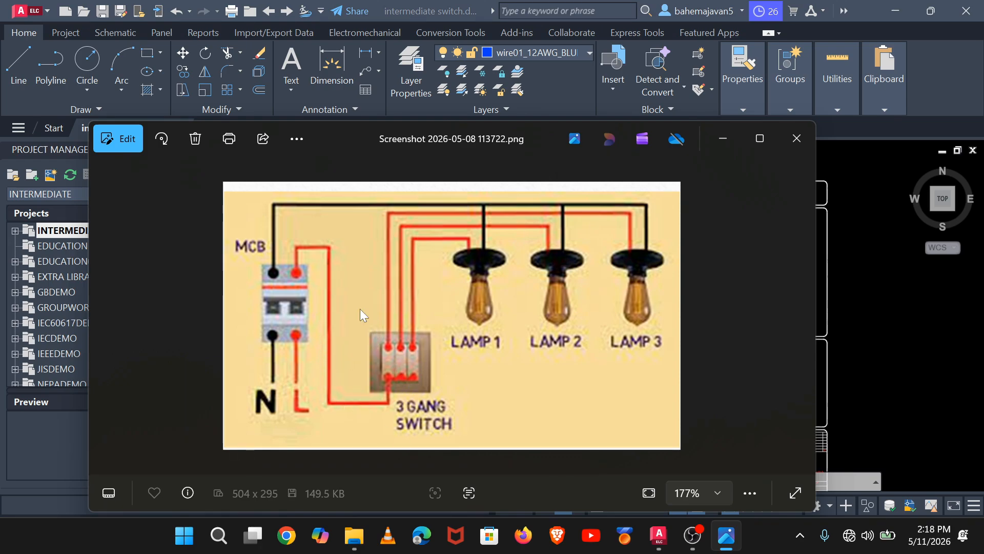
left_click(715, 143)
Step: Make wire01_10AWG_RED the current layer in AutoCAD Electrical and recheck the wiring picture in Photos
mouse_move(444, 282)
middle_mouse_down()
mouse_move(449, 246)
mouse_move(441, 261)
middle_mouse_up()
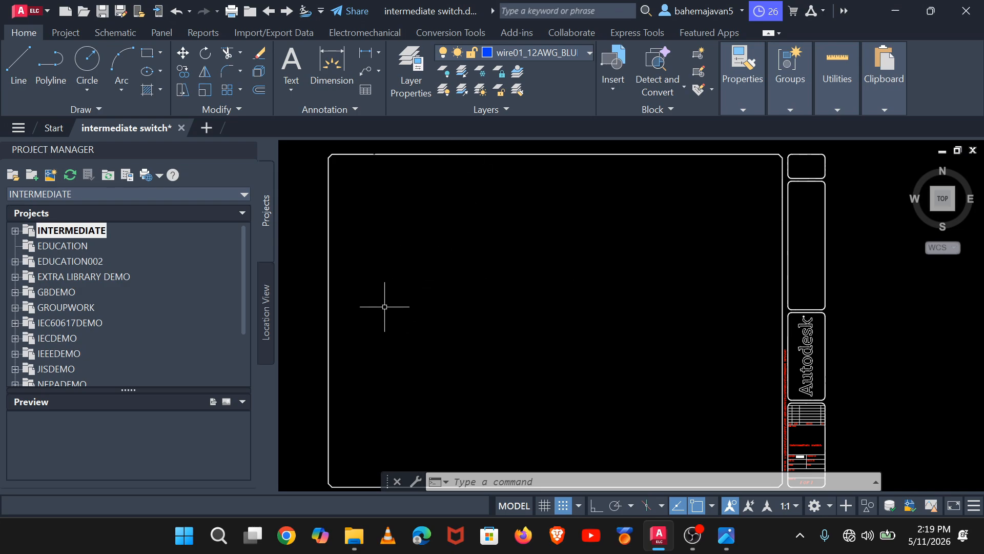
left_click(588, 54)
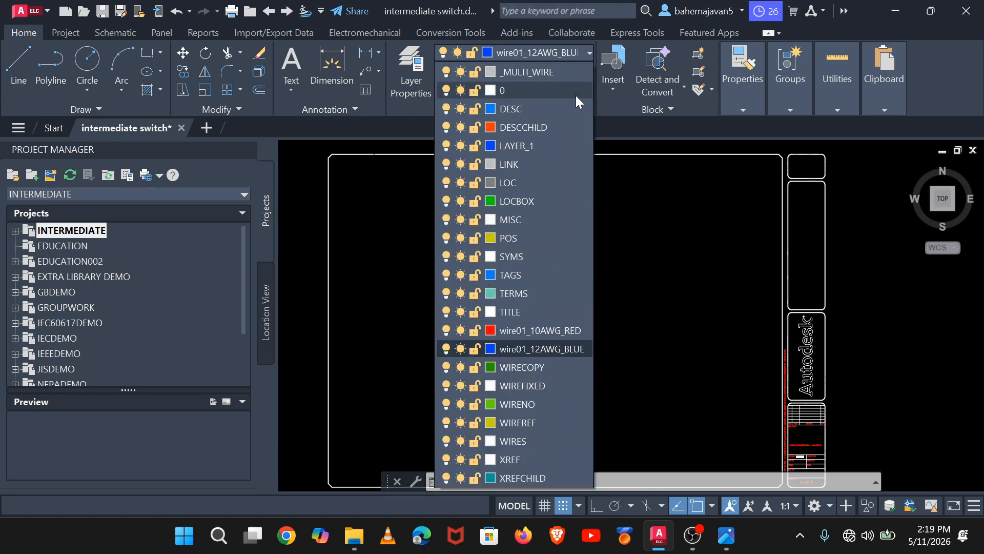
left_click(517, 328)
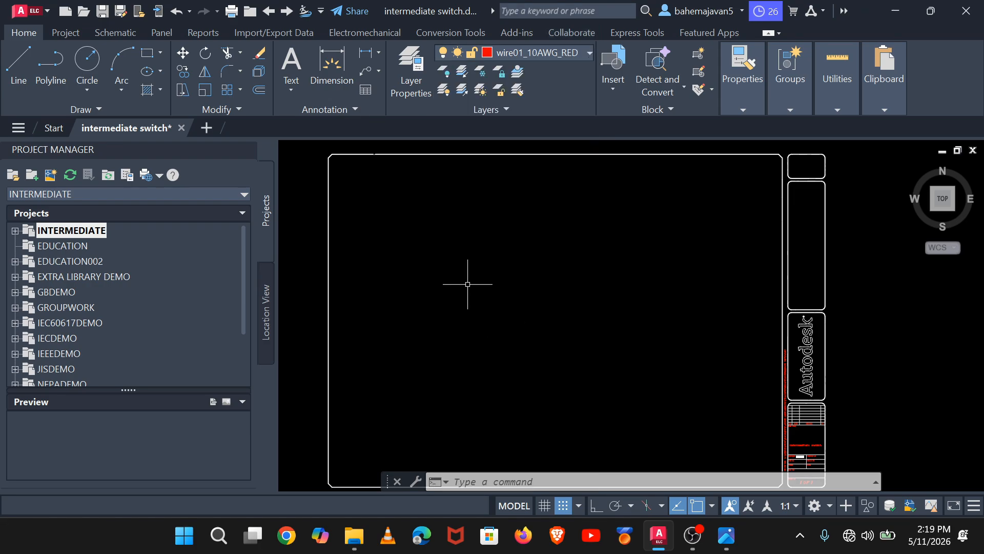
mouse_move(500, 316)
middle_mouse_down()
mouse_move(707, 432)
mouse_move(635, 432)
mouse_move(619, 420)
mouse_move(617, 430)
middle_mouse_up()
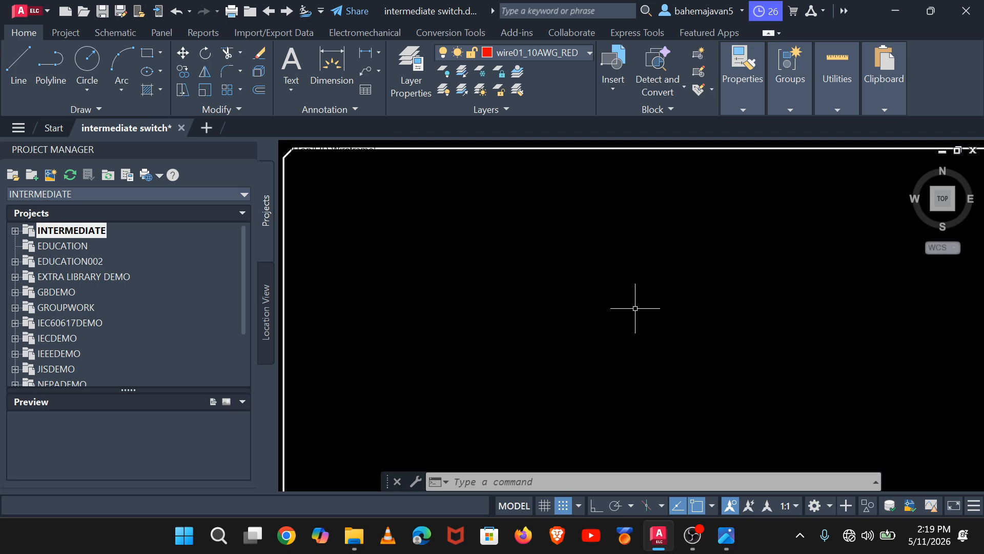
mouse_move(635, 308)
middle_mouse_down()
mouse_move(632, 319)
mouse_move(610, 275)
mouse_move(640, 264)
mouse_move(641, 290)
middle_mouse_up()
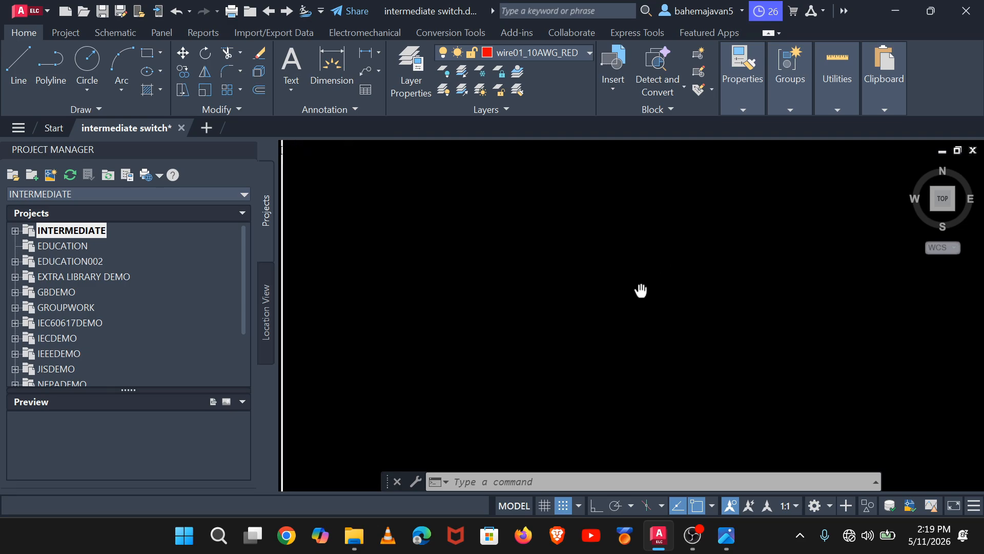
left_click(733, 542)
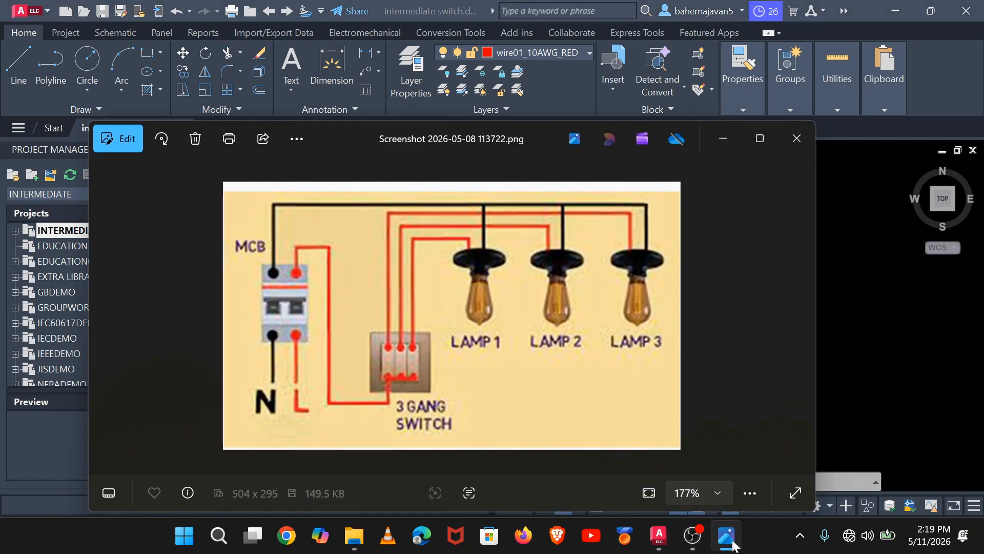
left_click(723, 138)
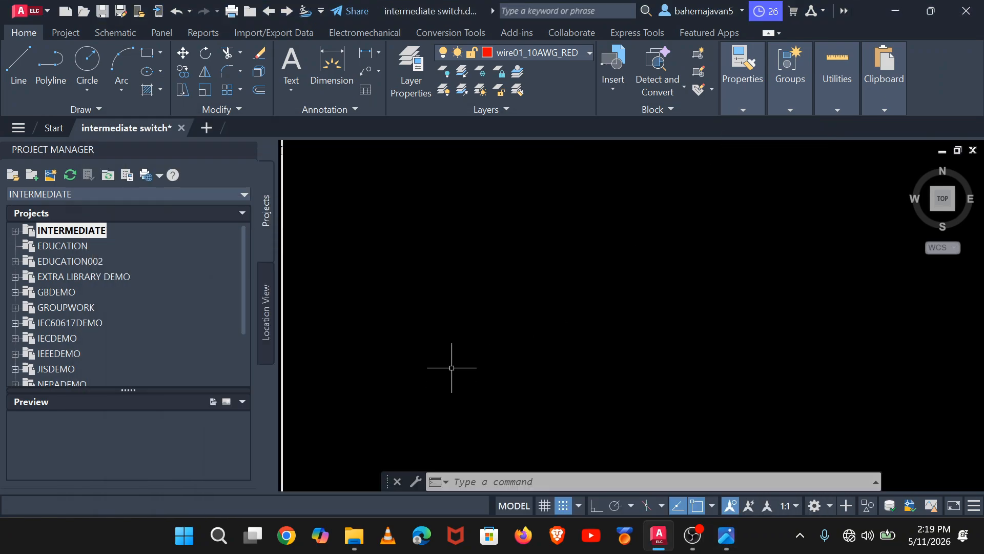
Step: With Ortho on, draw a continuous line on the blank sheet going up, right, down, right, briefly up, then ending in a short leftward stub
left_click(459, 406)
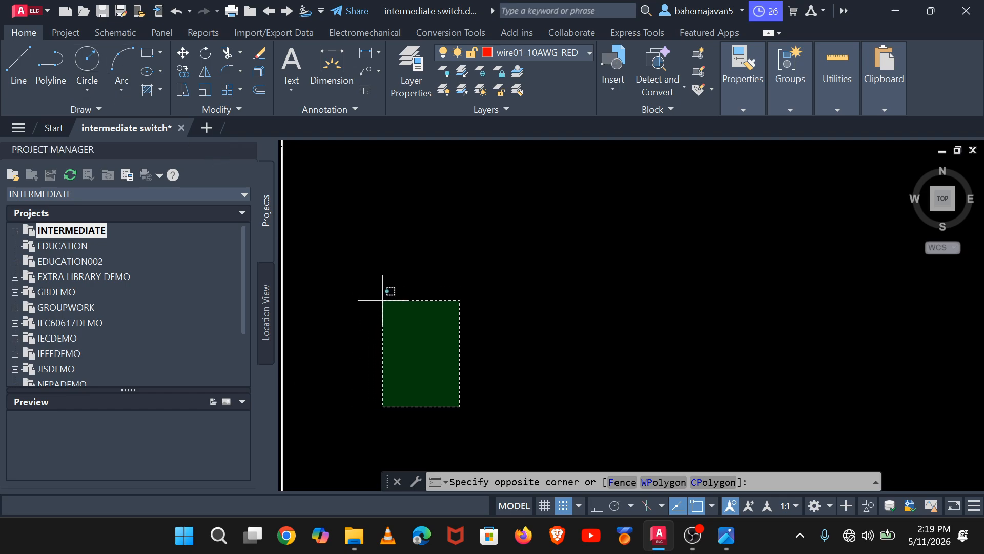
key("Escape")
left_click(18, 64)
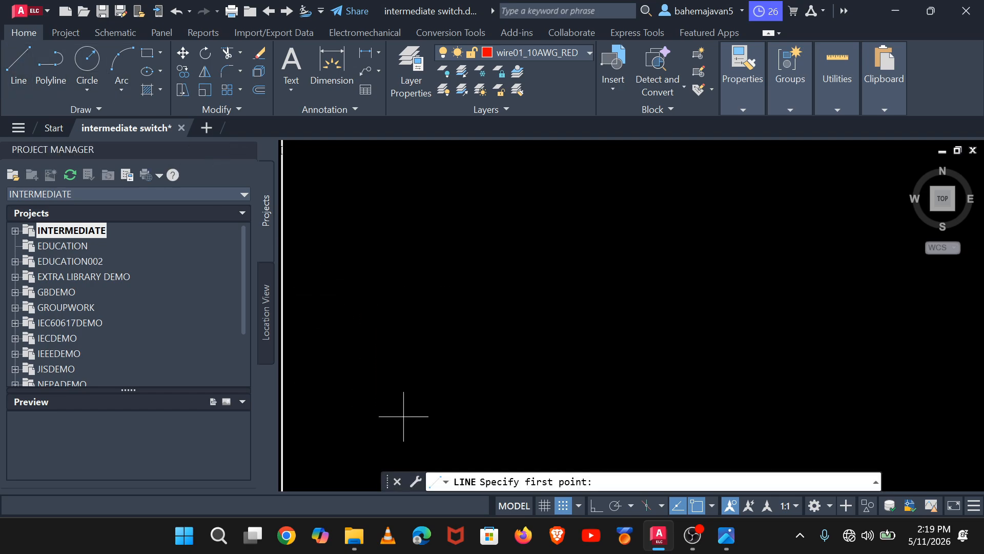
left_click(438, 391)
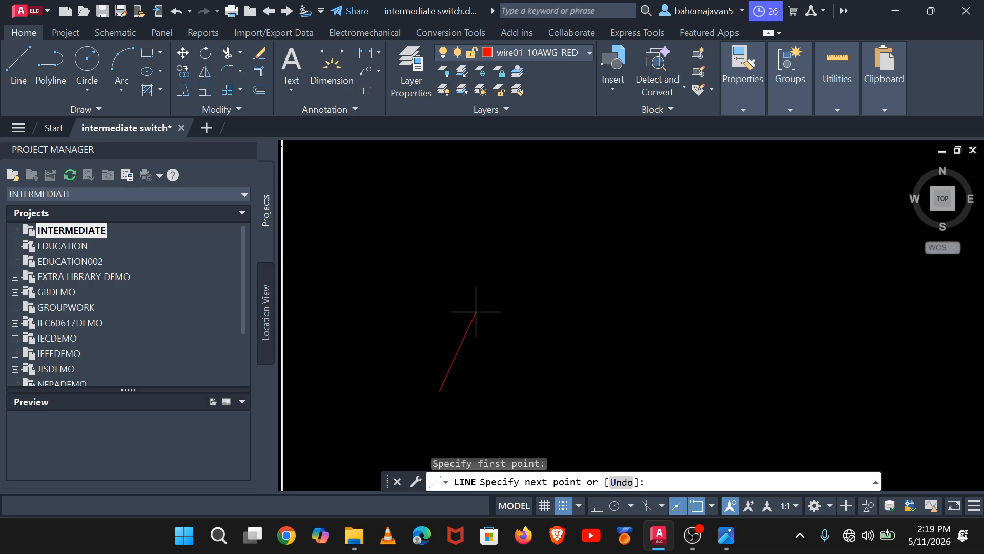
left_click(596, 500)
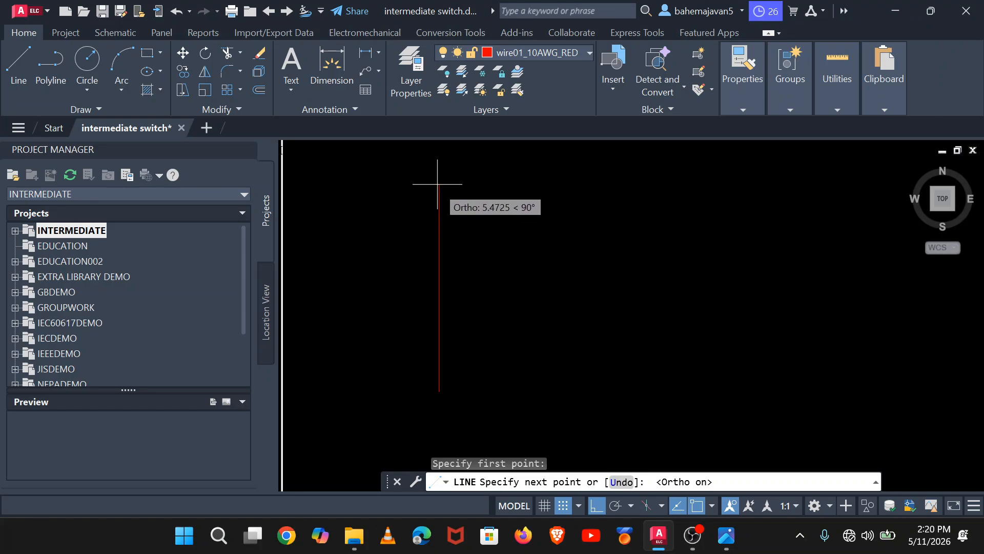
left_click(438, 198)
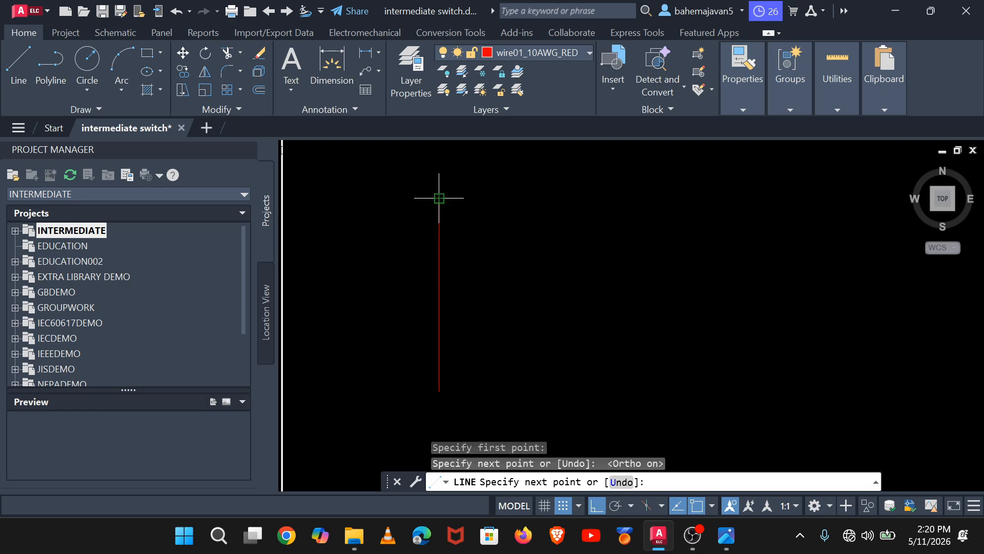
left_click(505, 198)
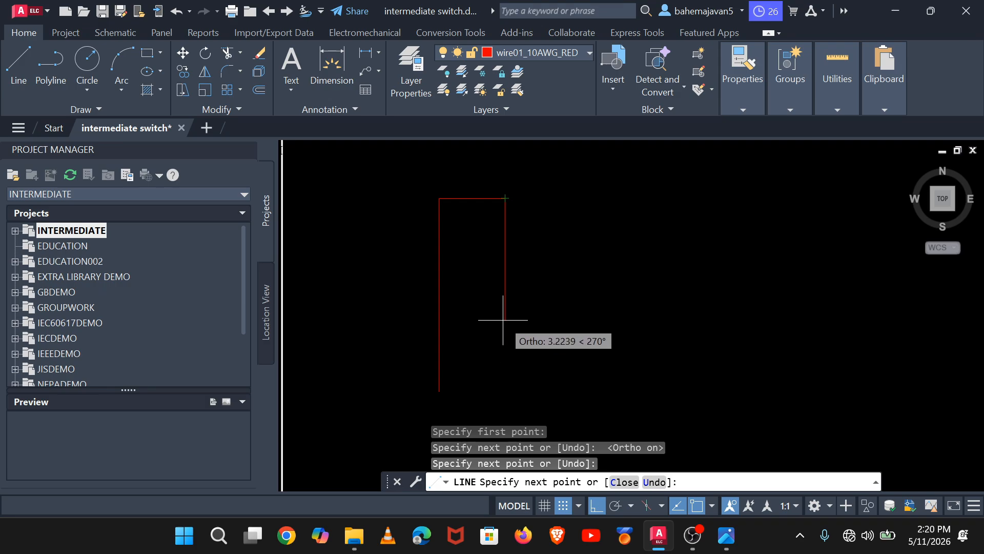
left_click(505, 353)
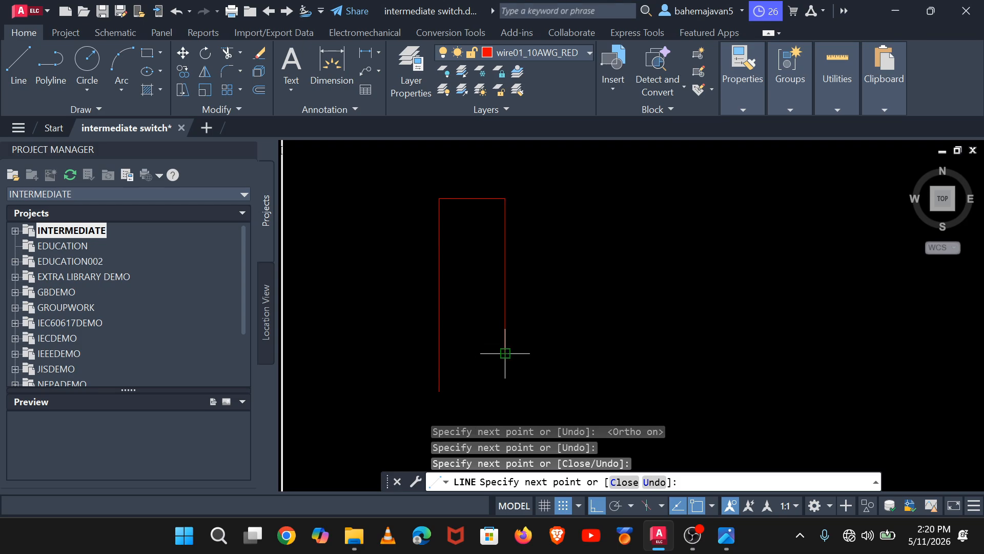
left_click(535, 353)
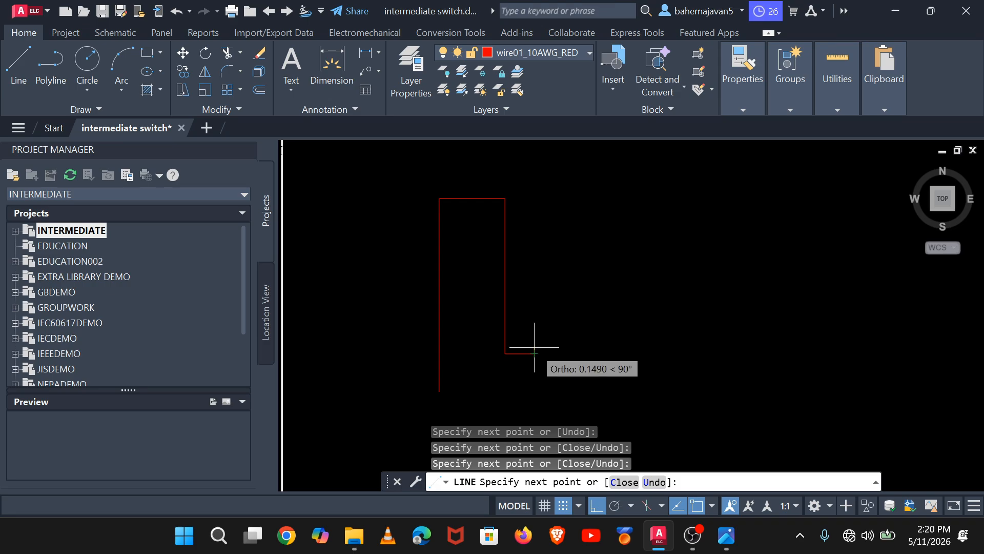
left_click(534, 344)
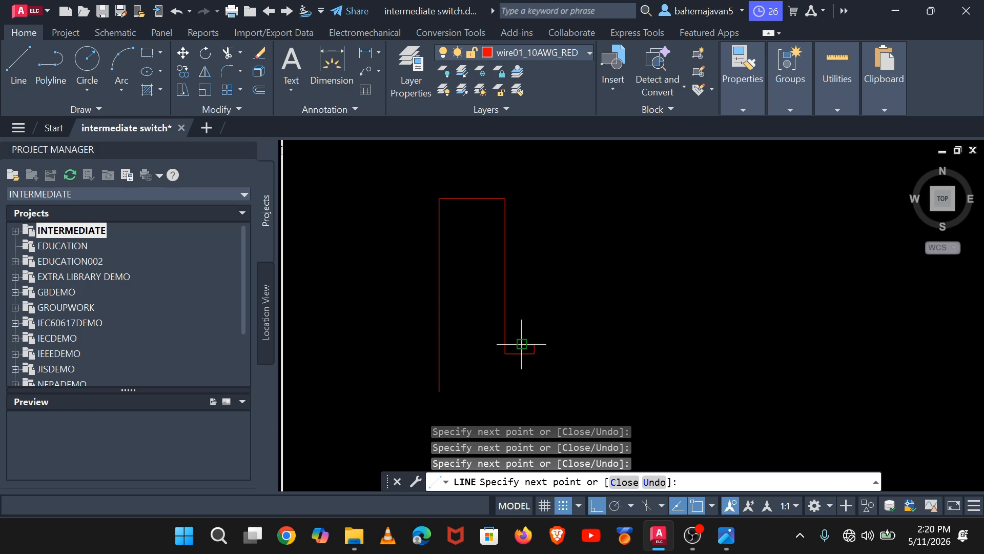
key("Return")
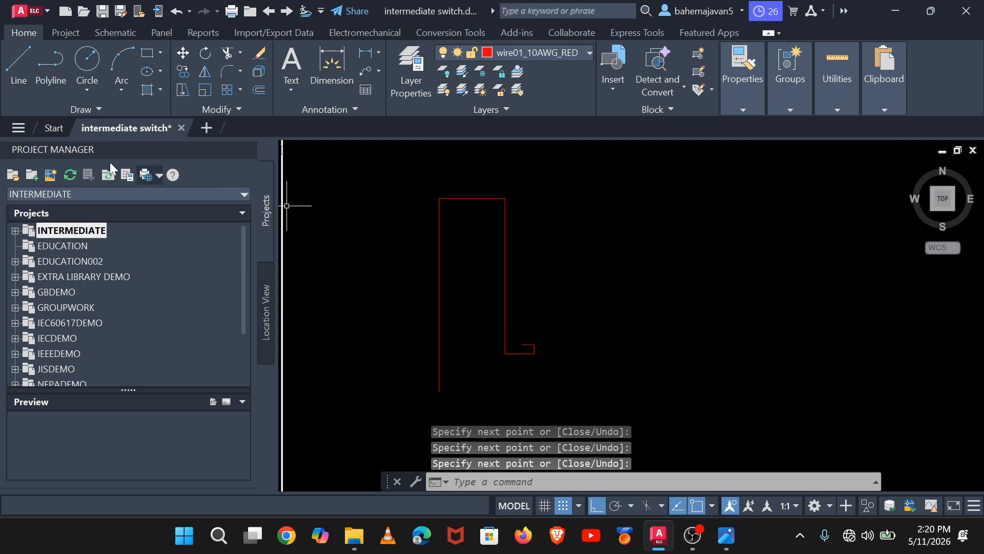
Step: Draw a short horizontal line rightward from the top of the small riser, extending the stub into a bar across both sides
left_click(17, 72)
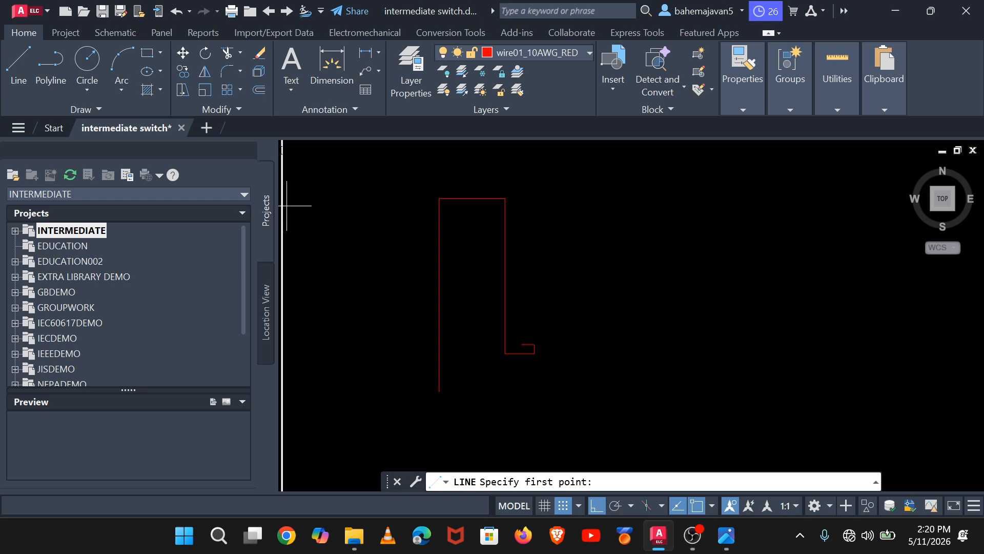
left_click(534, 344)
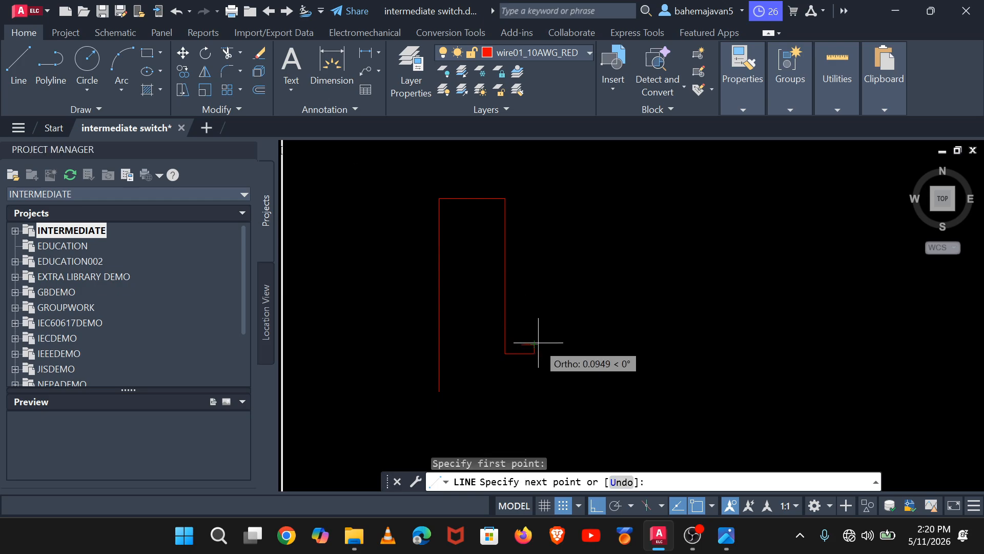
left_click(546, 343)
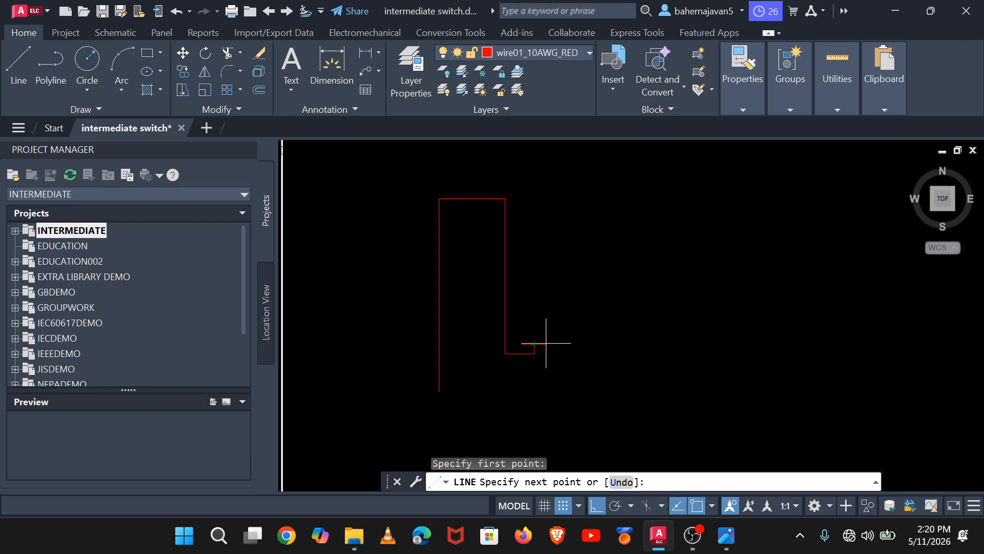
key("Return")
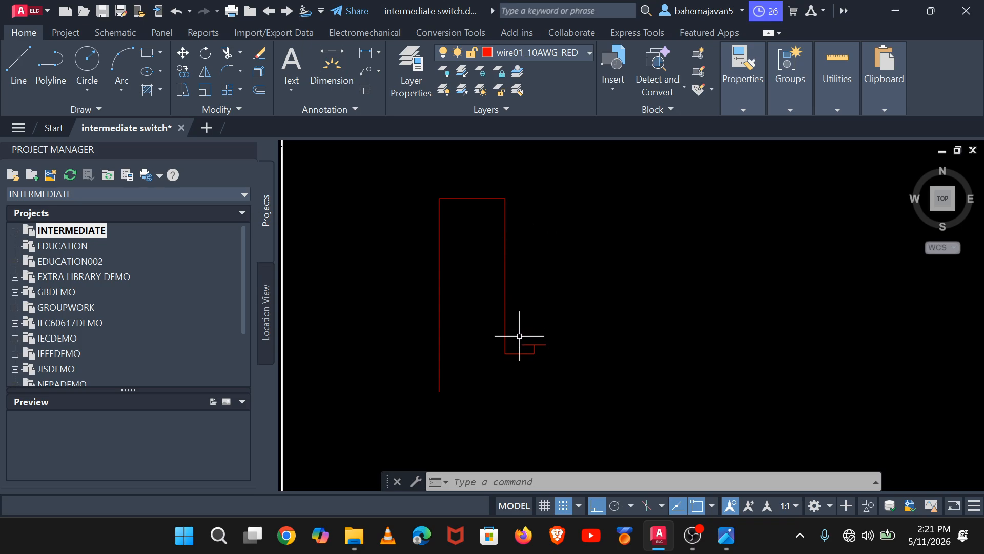
Step: Draw a parallel horizontal line above the small bar, aligned with both of its ends
left_click(23, 55)
scroll(506, 325, "up", 5)
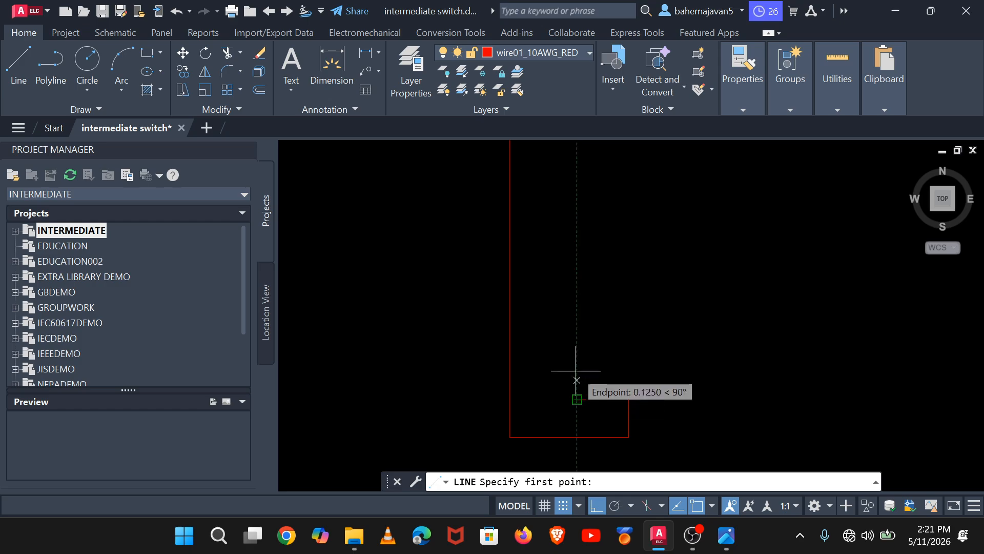
left_click(577, 323)
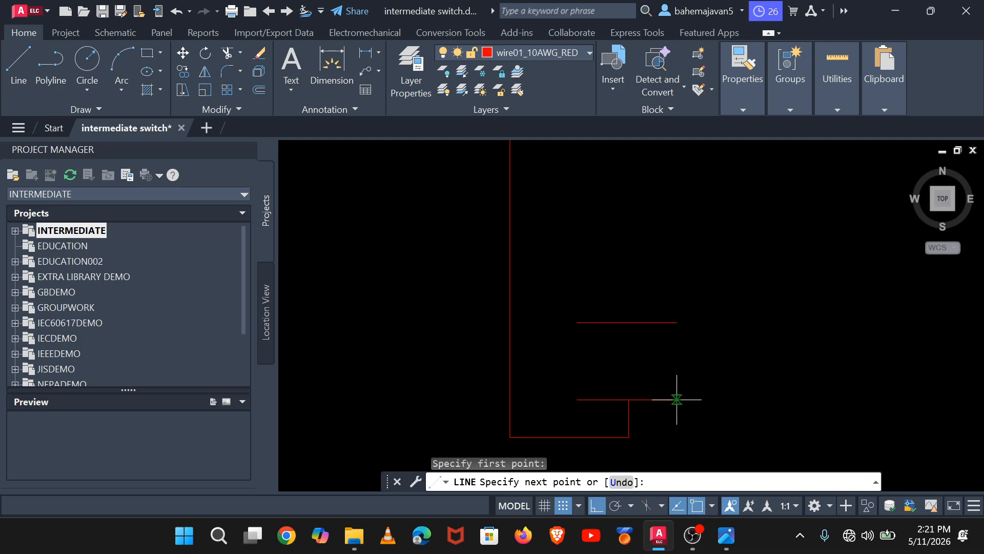
left_click(676, 323)
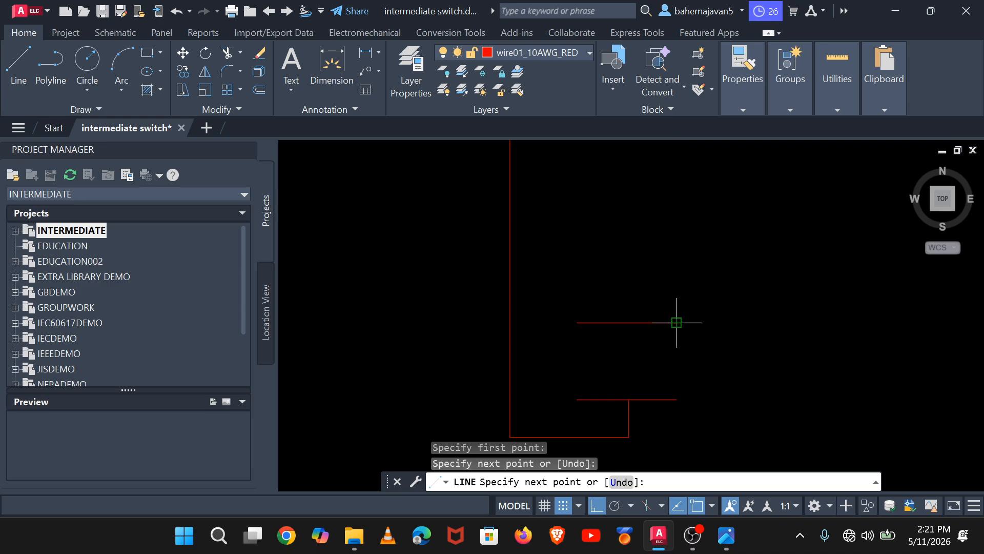
key("Return")
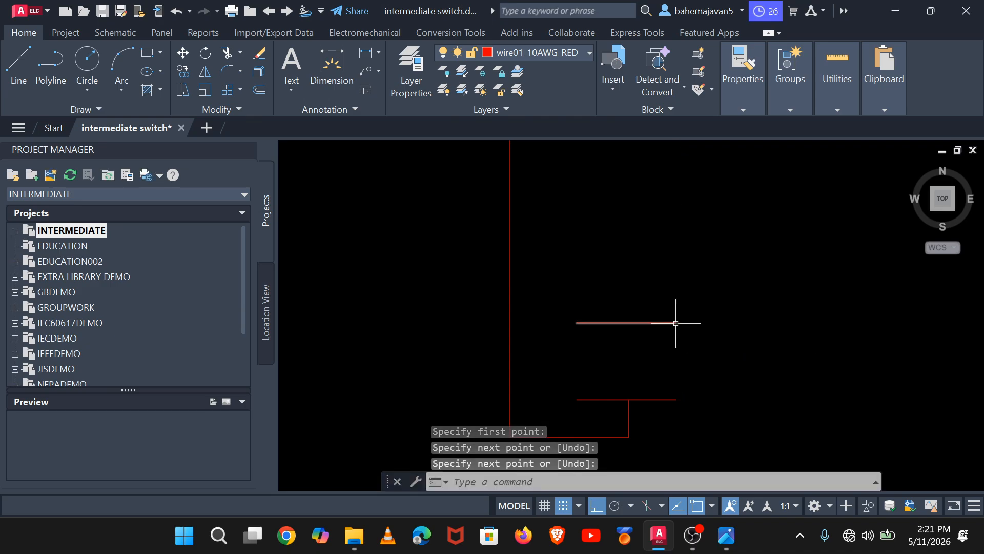
Step: Draw a continuous line from the left end of the upper bar, running up, right, and ending in a short downward drop
scroll(677, 323, "up", 2)
middle_click_drag(676, 322, 688, 279)
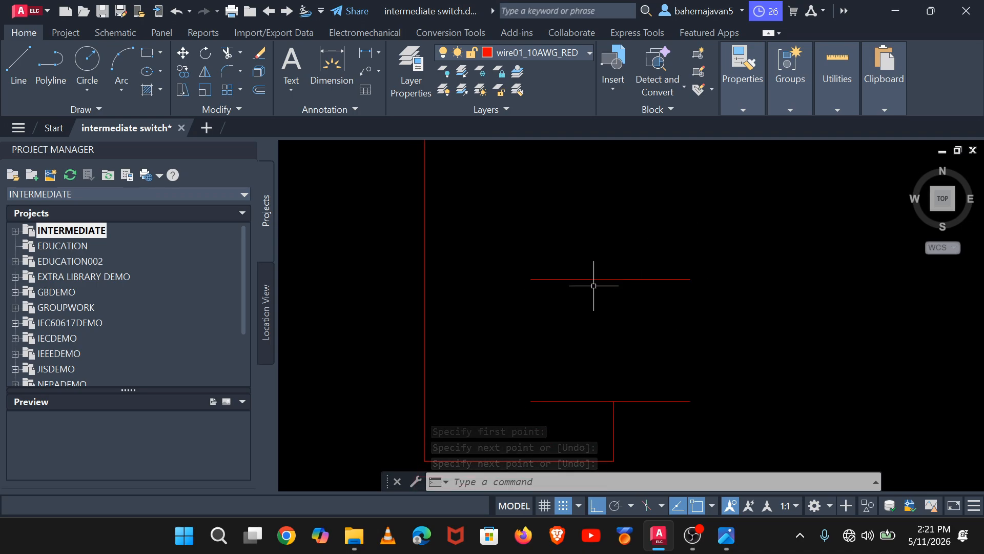
scroll(573, 254, "down", 6)
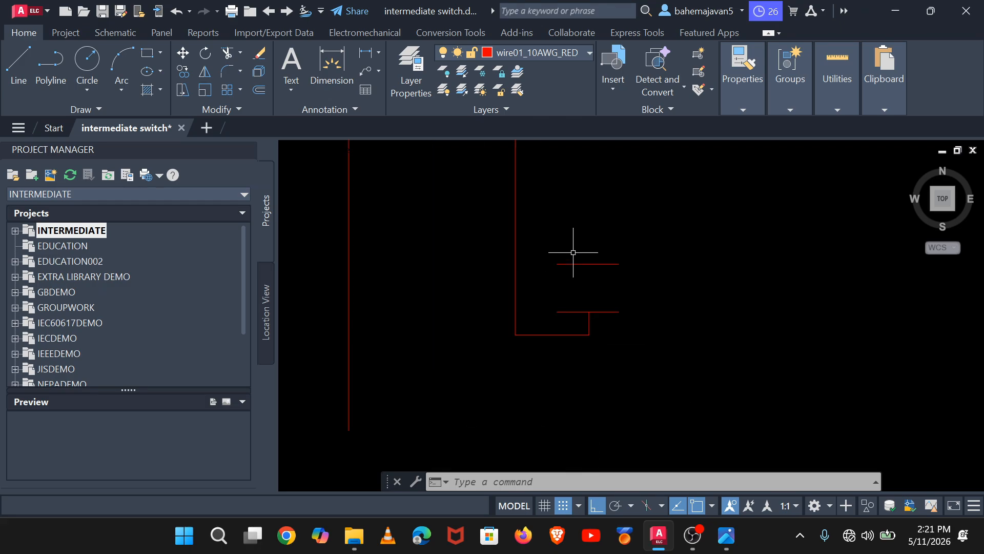
middle_click_drag(573, 251, 559, 411)
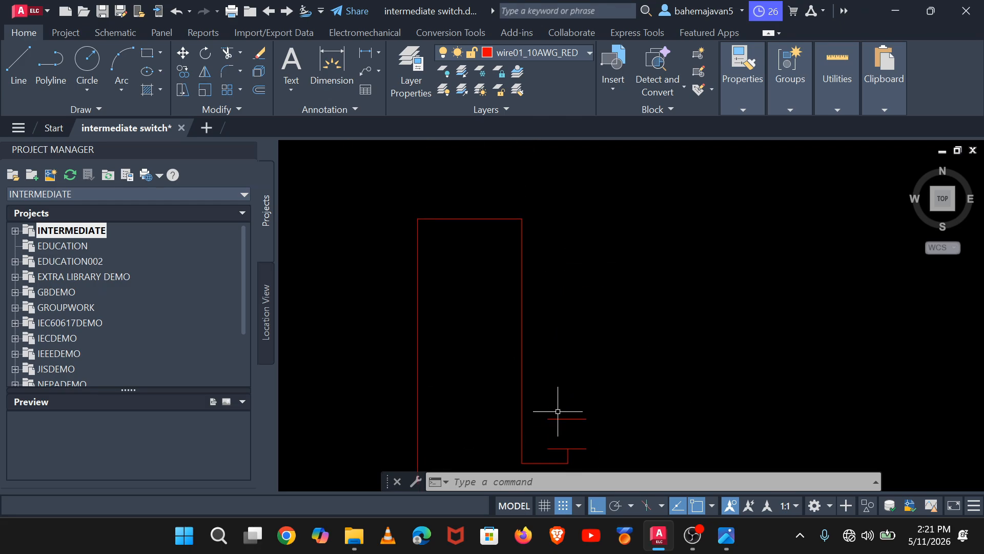
left_click(30, 73)
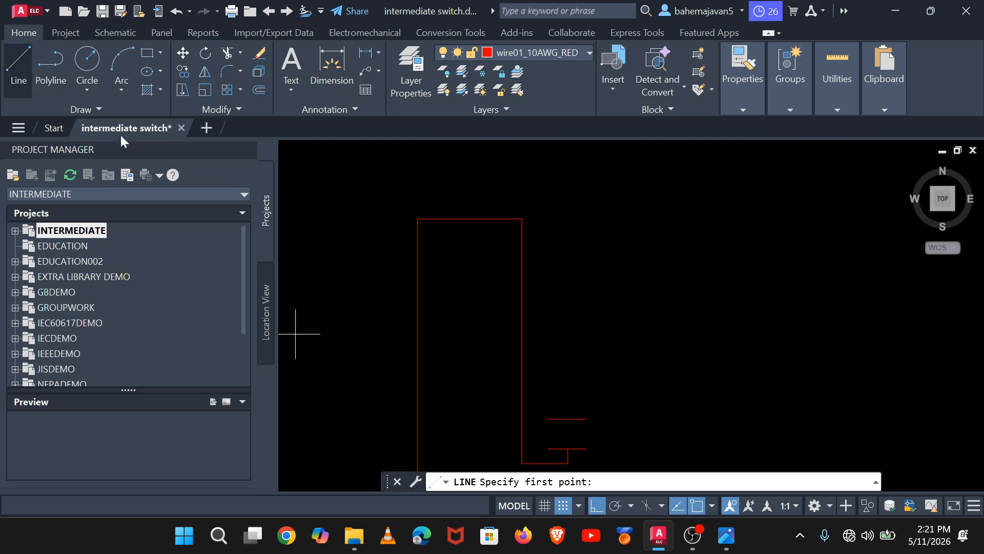
left_click(547, 419)
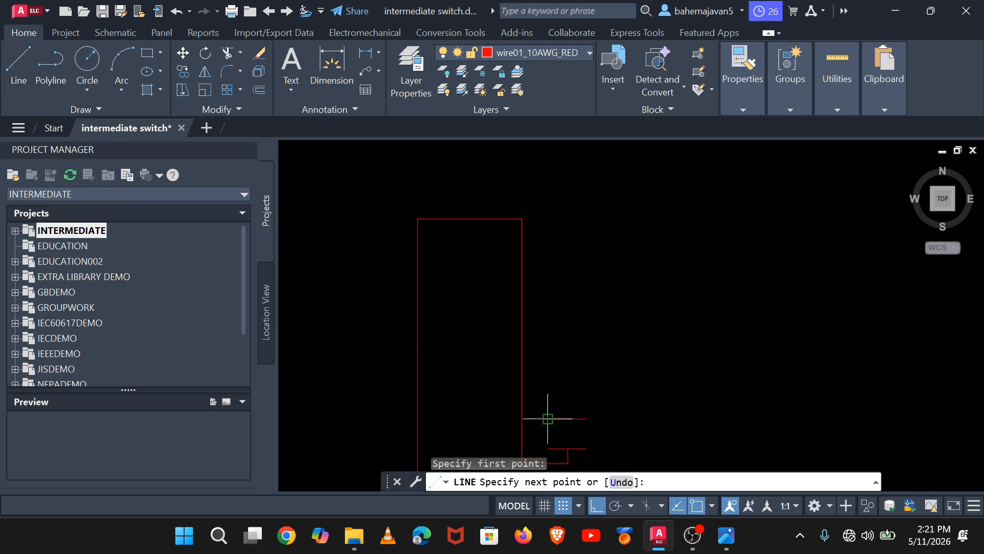
left_click(547, 217)
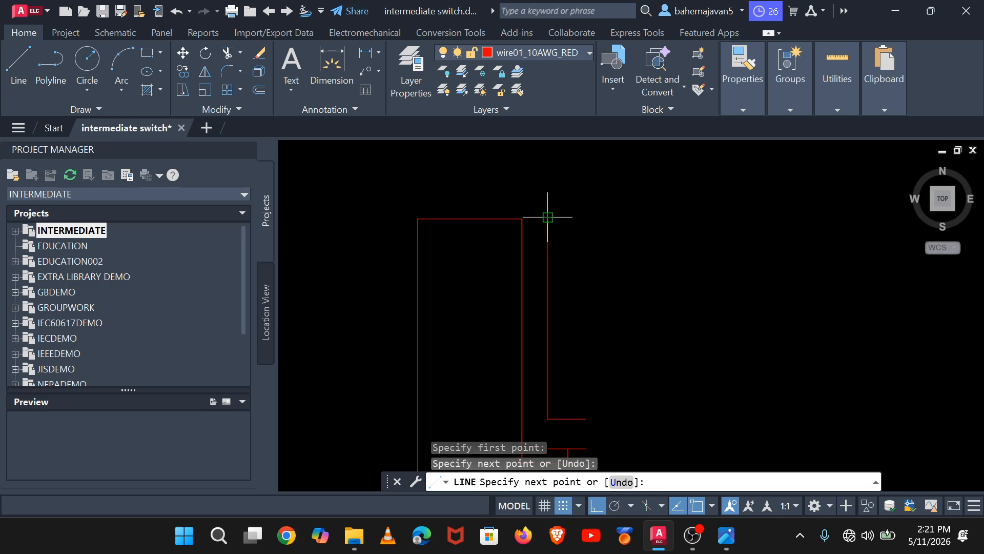
left_click(688, 224)
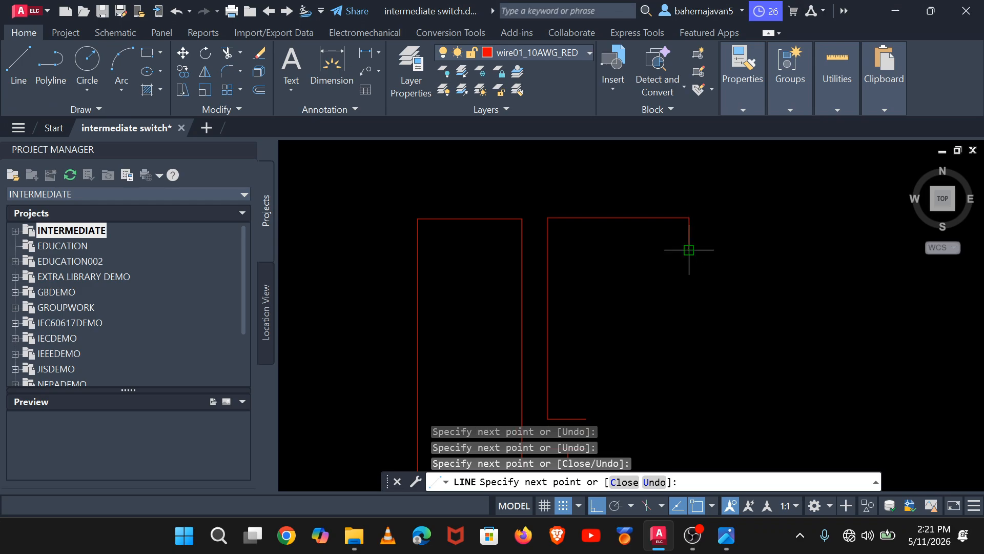
key("Return")
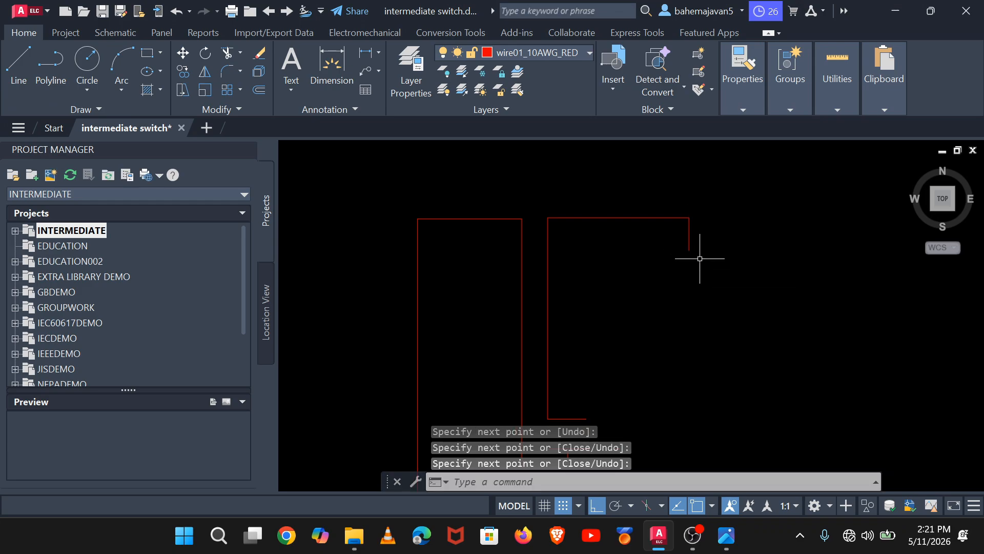
Step: Draw a second line from the upper bar's midpoint, running up above the first line, further right, and down level with the first drop's end
scroll(592, 338, "down", 1)
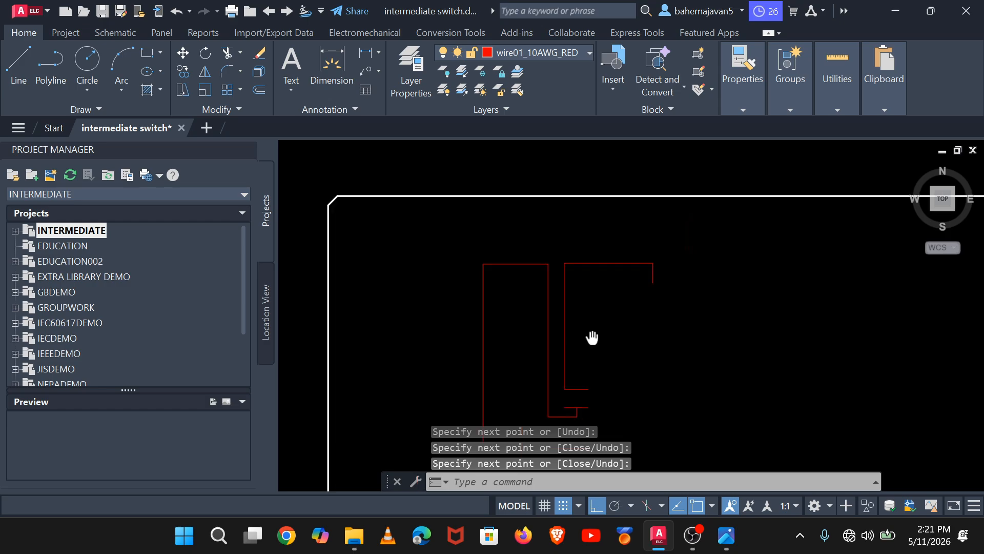
middle_click_drag(592, 337, 586, 302)
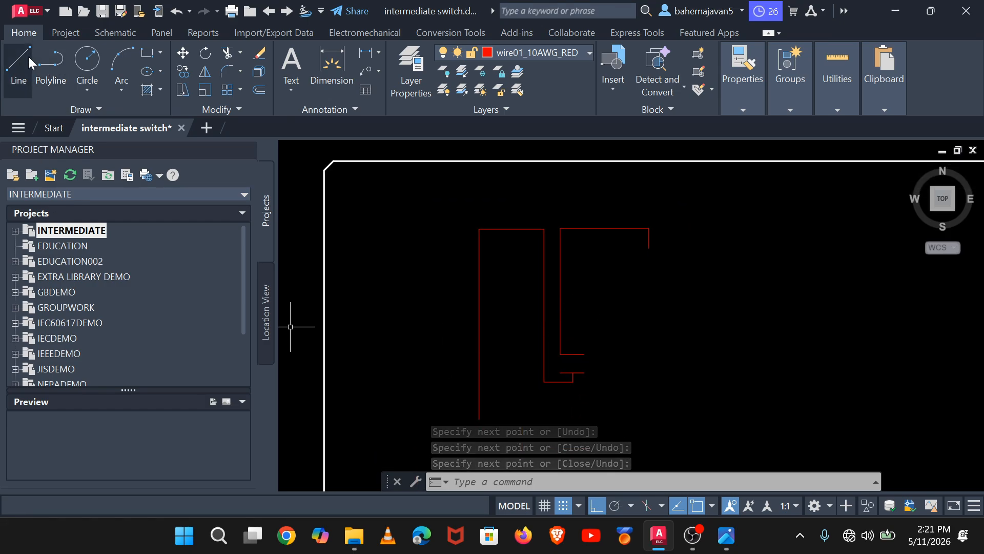
scroll(626, 334, "up", 2)
key("Return")
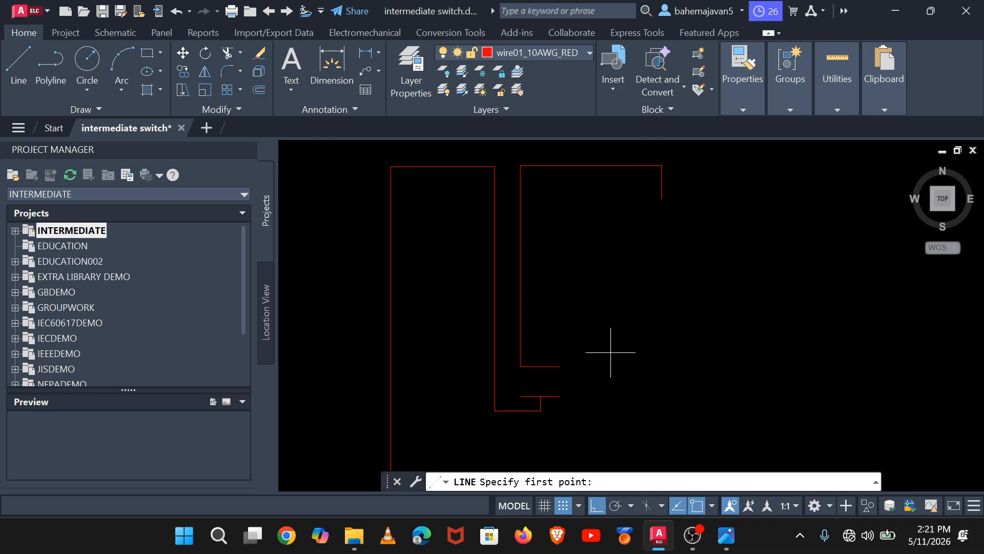
scroll(541, 366, "up", 2)
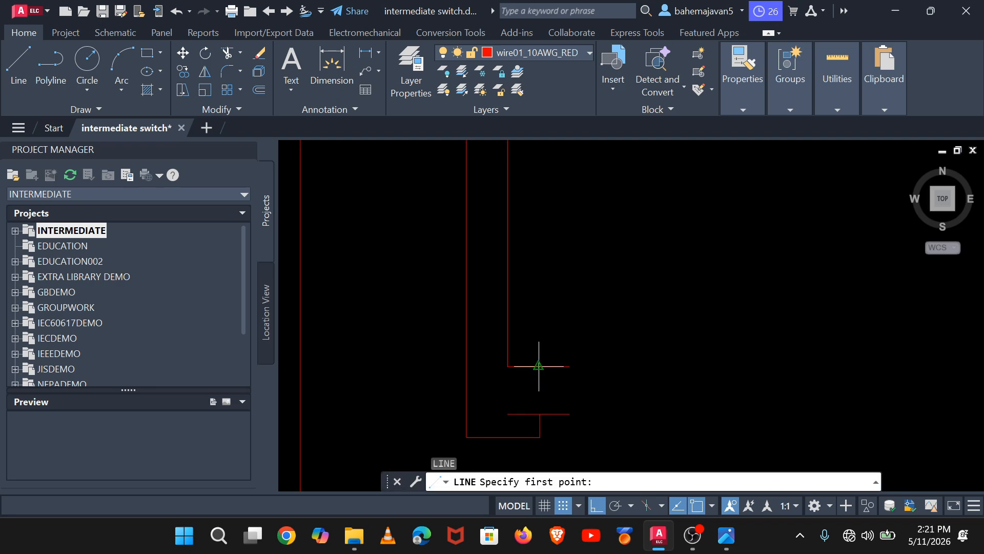
left_click(539, 366)
scroll(545, 296, "down", 2)
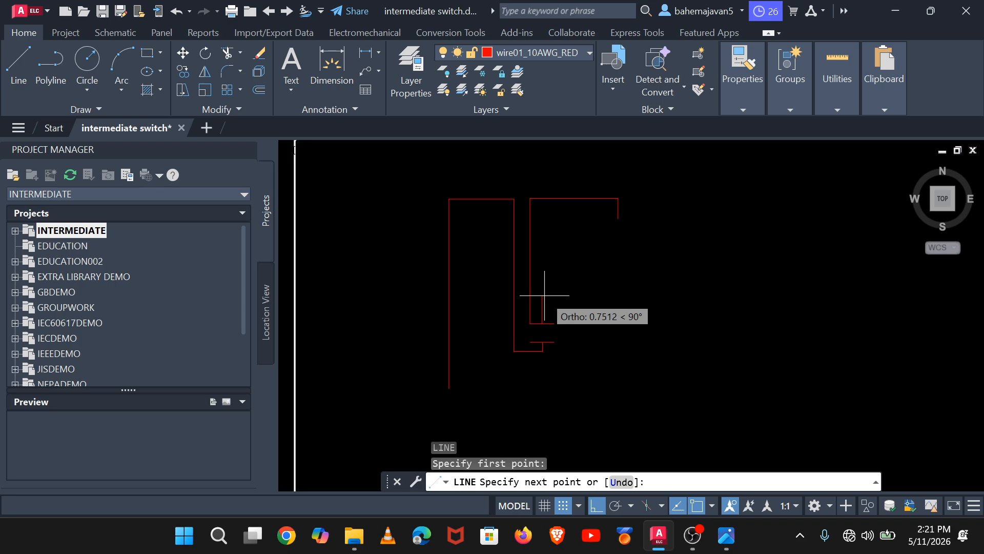
left_click(544, 188)
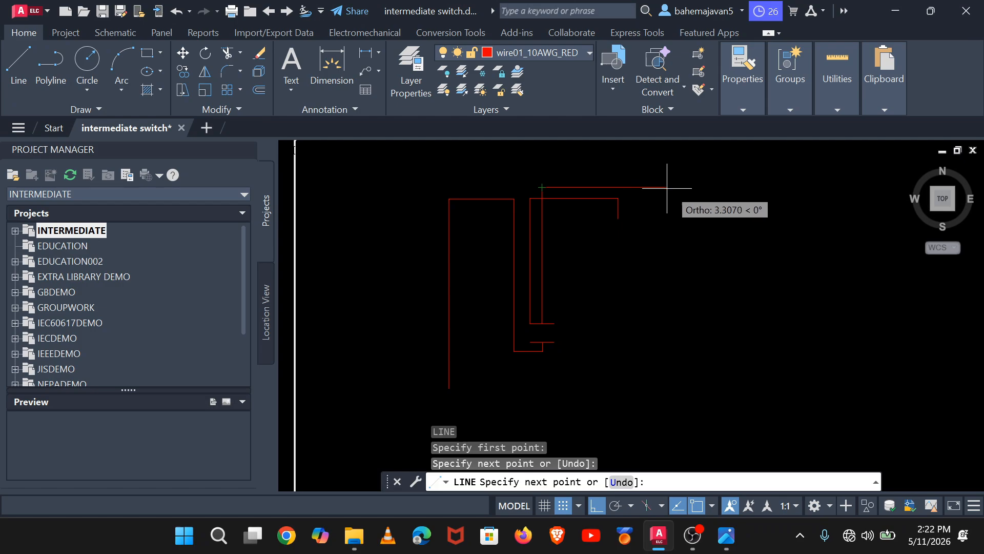
left_click(722, 189)
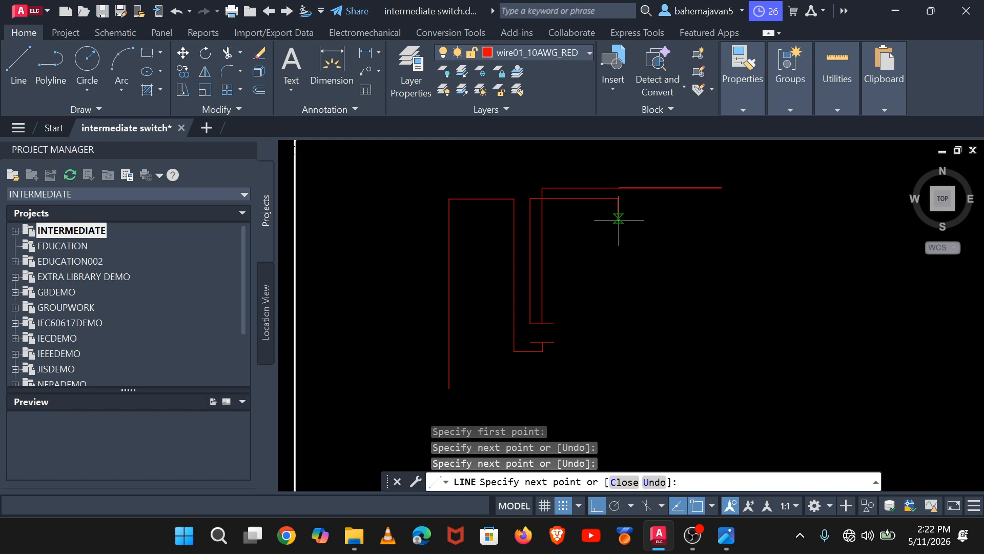
left_click(721, 218)
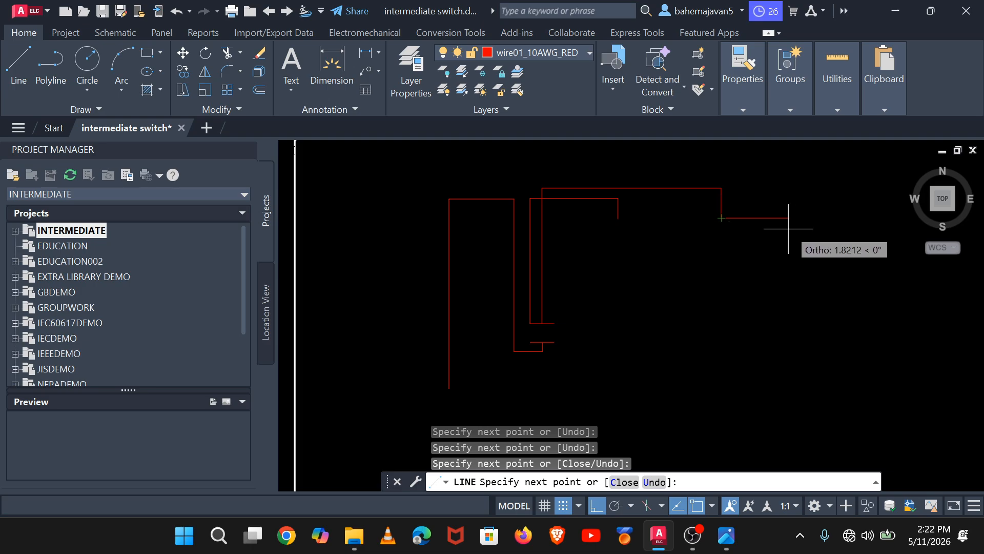
key("Return")
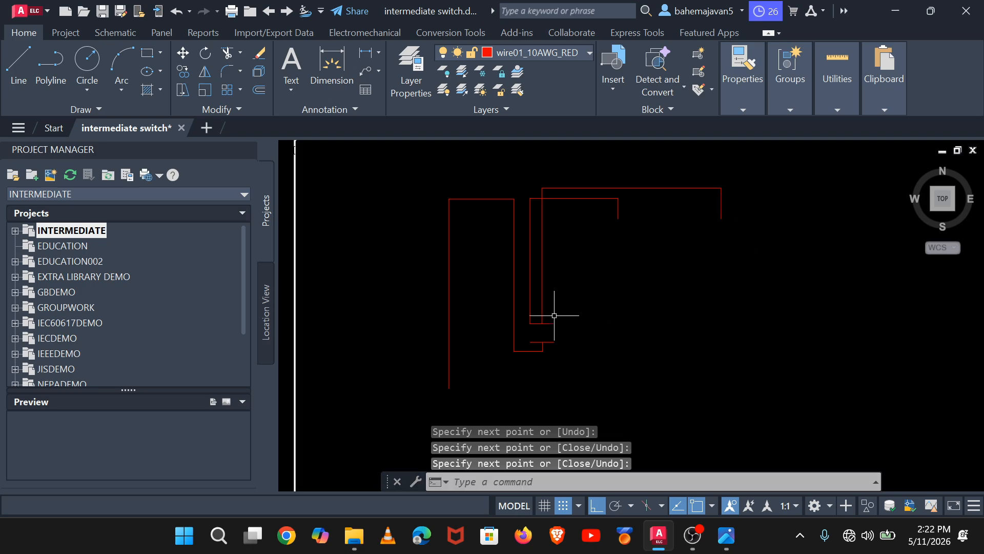
Step: Draw a third line from the upper bar's right end, running up above the second, farthest right, and down level with the other drops
left_click(14, 66)
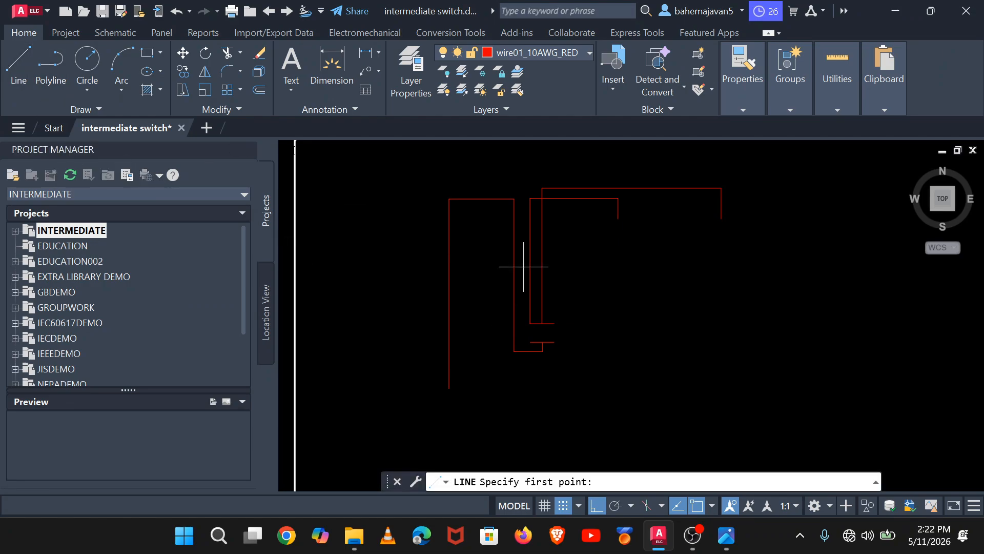
left_click(554, 323)
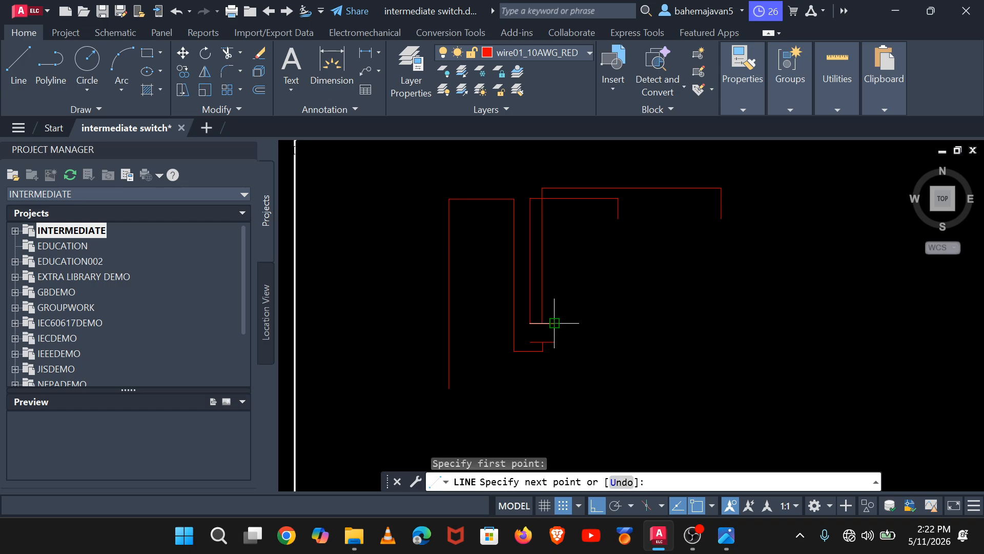
left_click(556, 179)
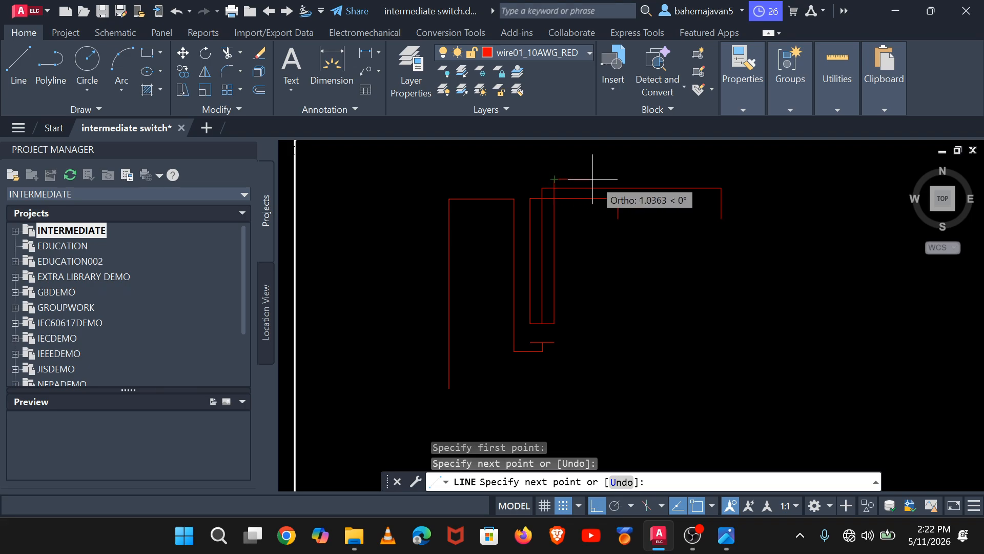
left_click(830, 180)
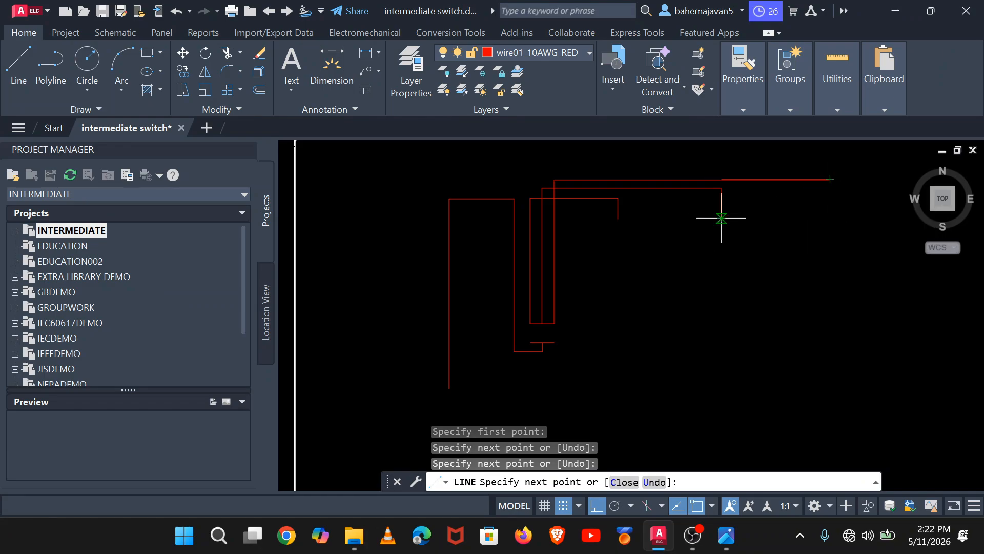
left_click(830, 218)
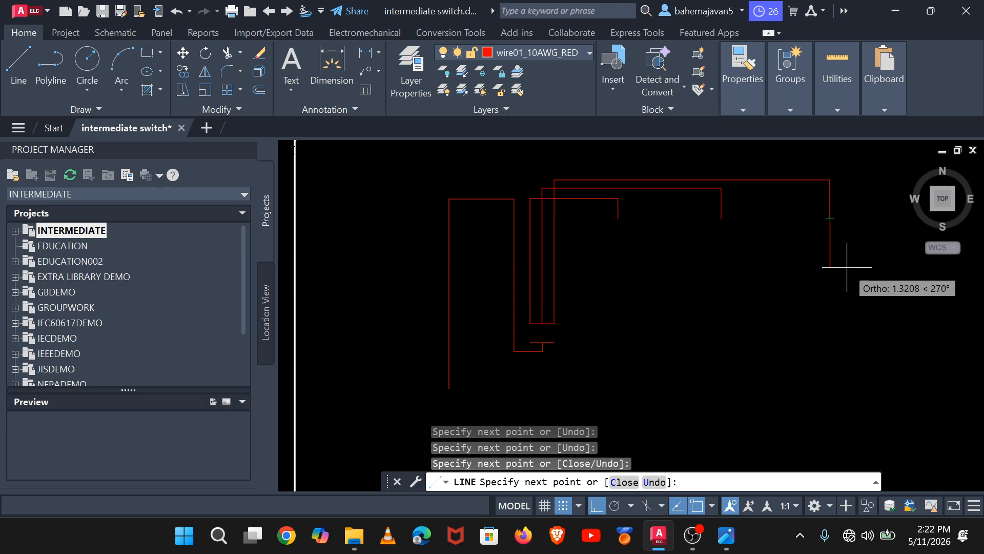
key("Return")
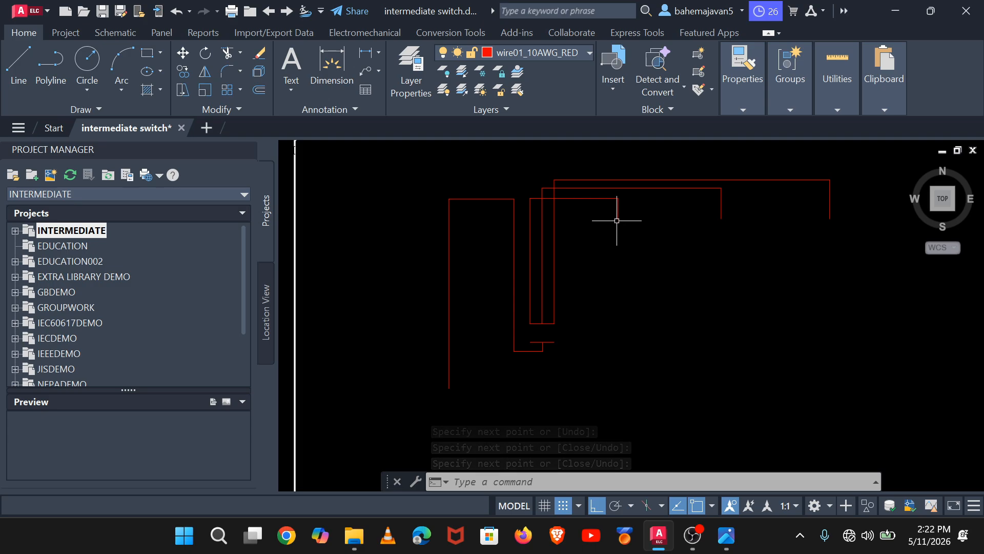
Step: Draw a bracket from the lower end of the first drop, going left, down, and back right until directly below the drop
left_click(14, 70)
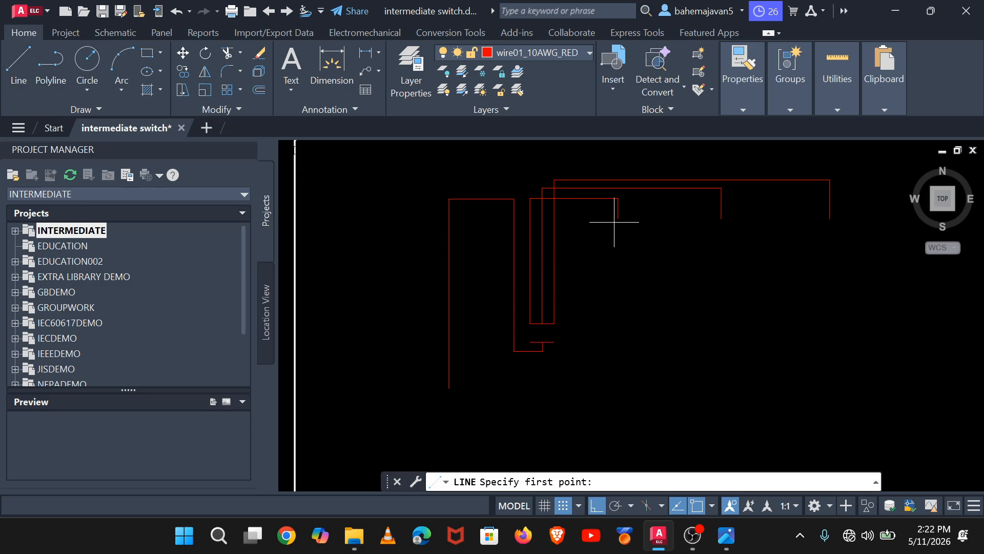
left_click(618, 218)
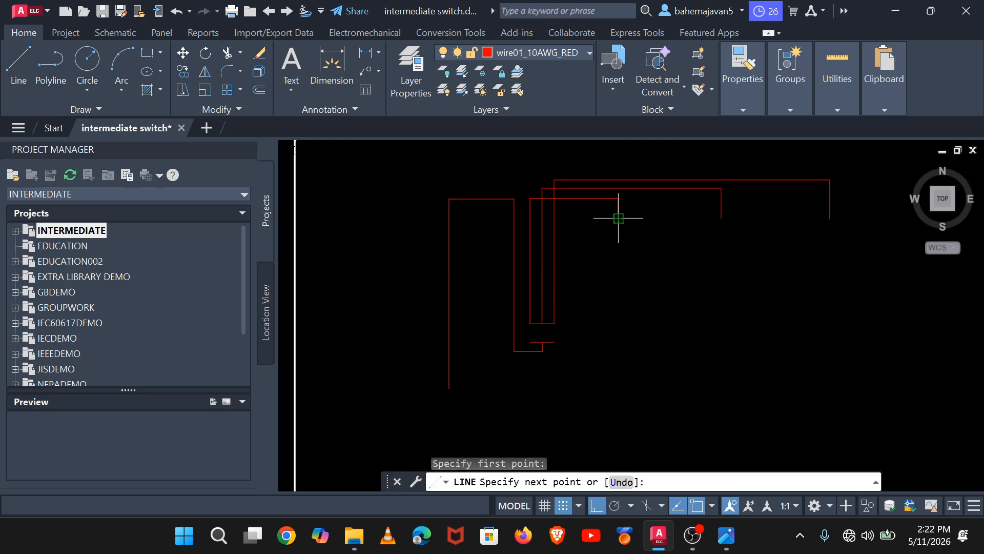
left_click(591, 221)
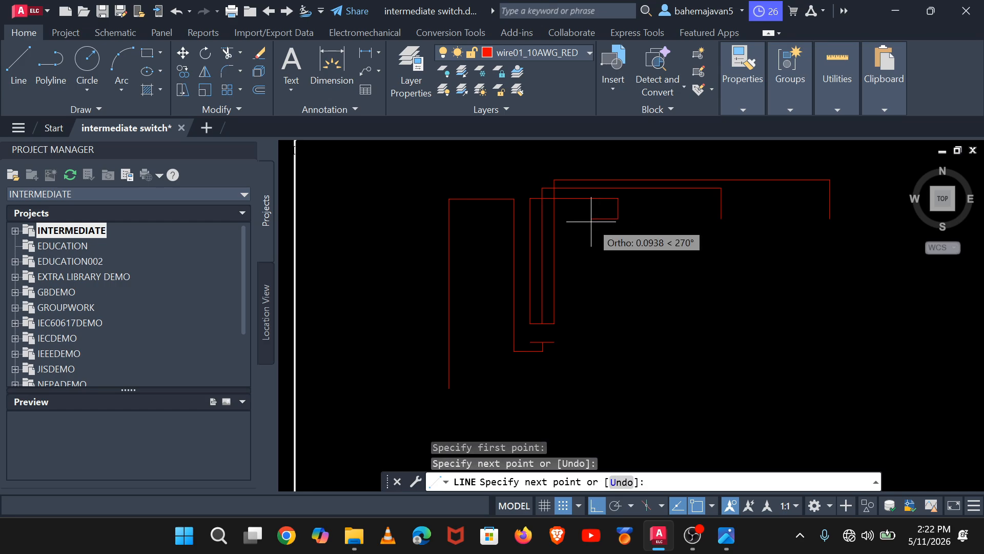
left_click(591, 251)
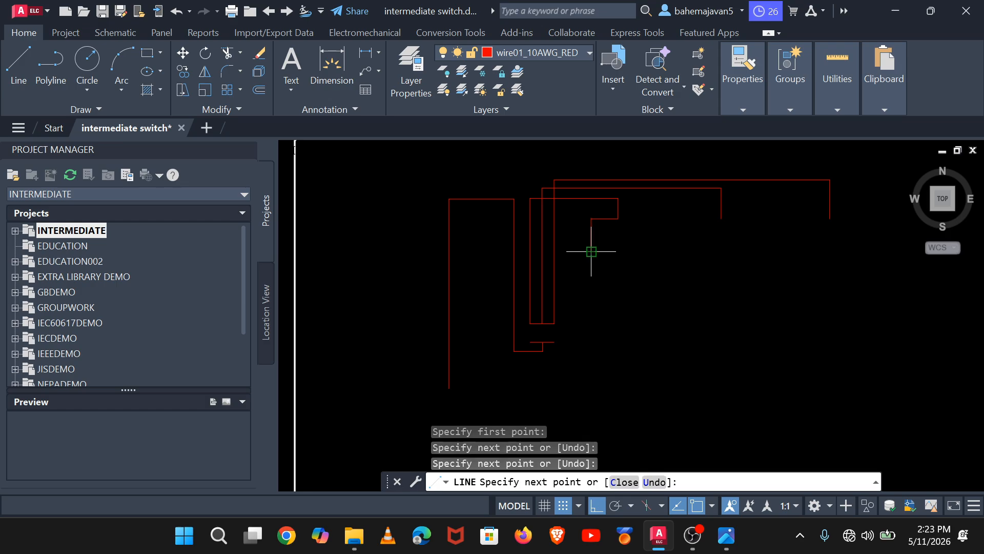
left_click(618, 251)
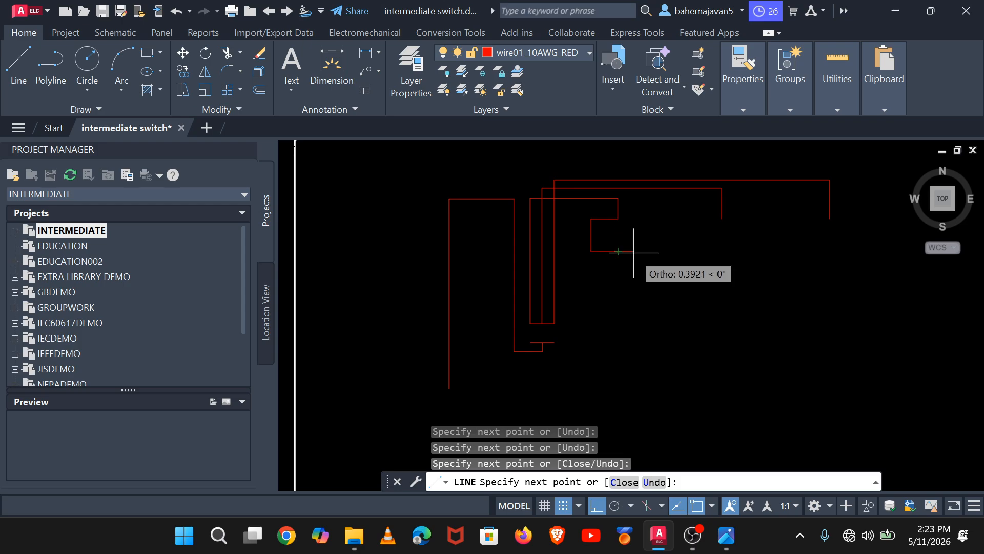
key("Return")
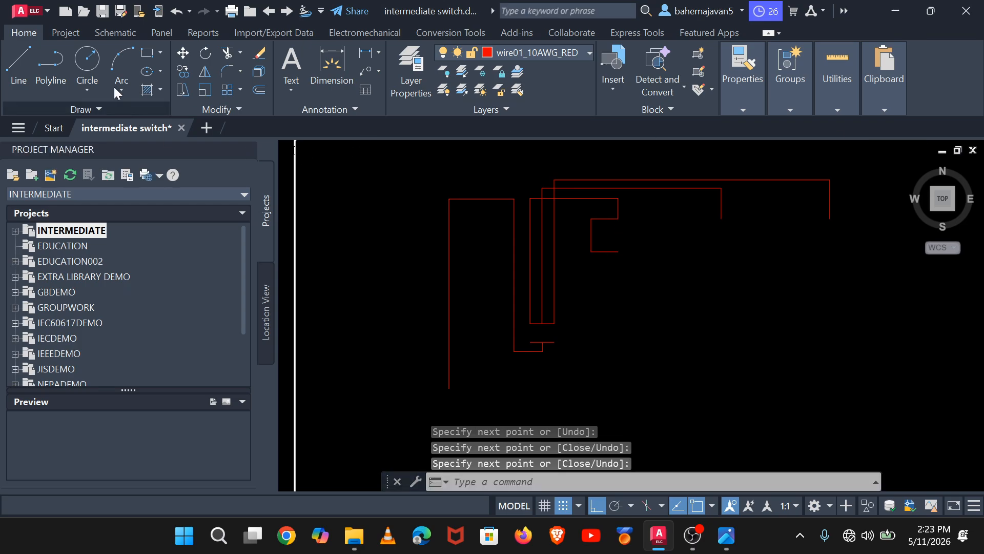
Step: Draw a line from the lower end of the second drop, going left about 0.84 units and down level with the first bracket's bottom
left_click(17, 60)
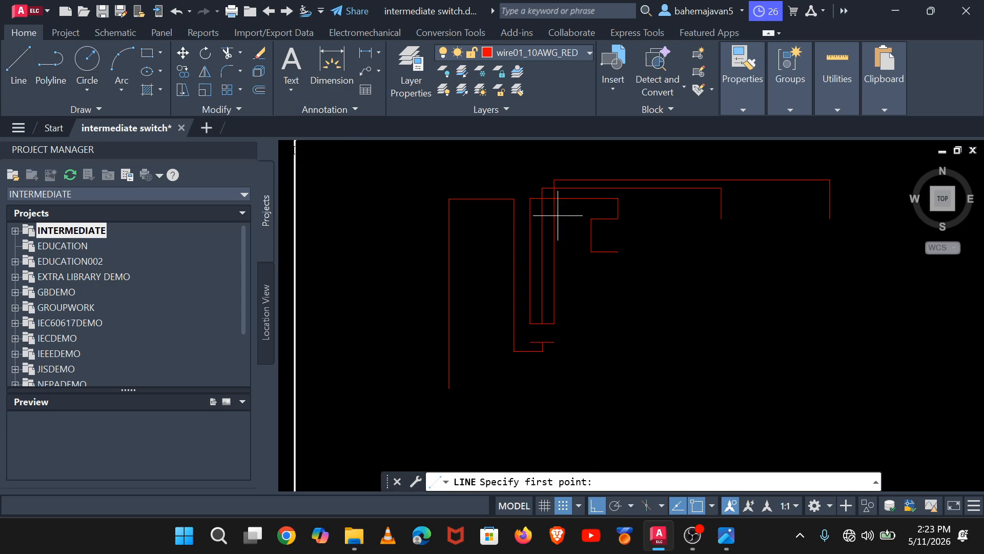
left_click(721, 218)
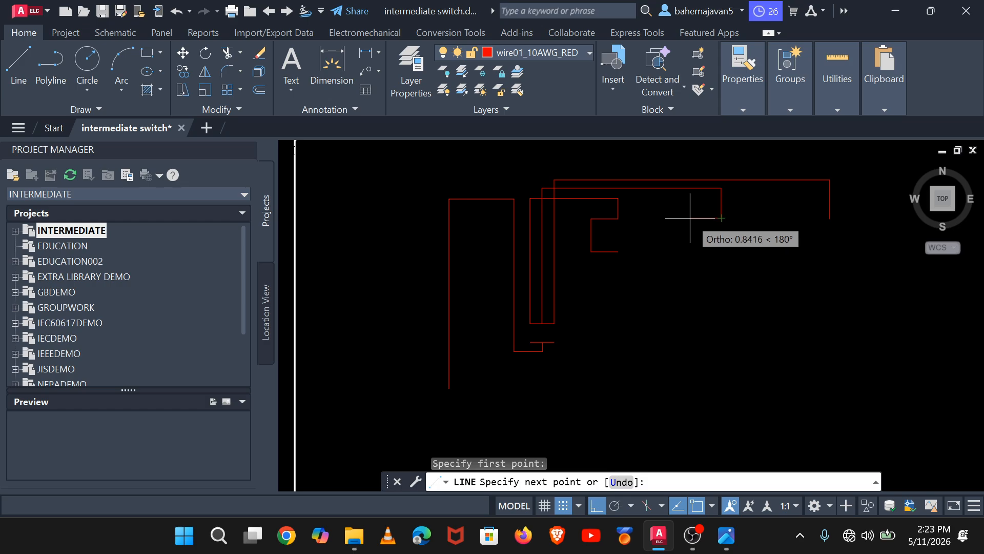
left_click(690, 218)
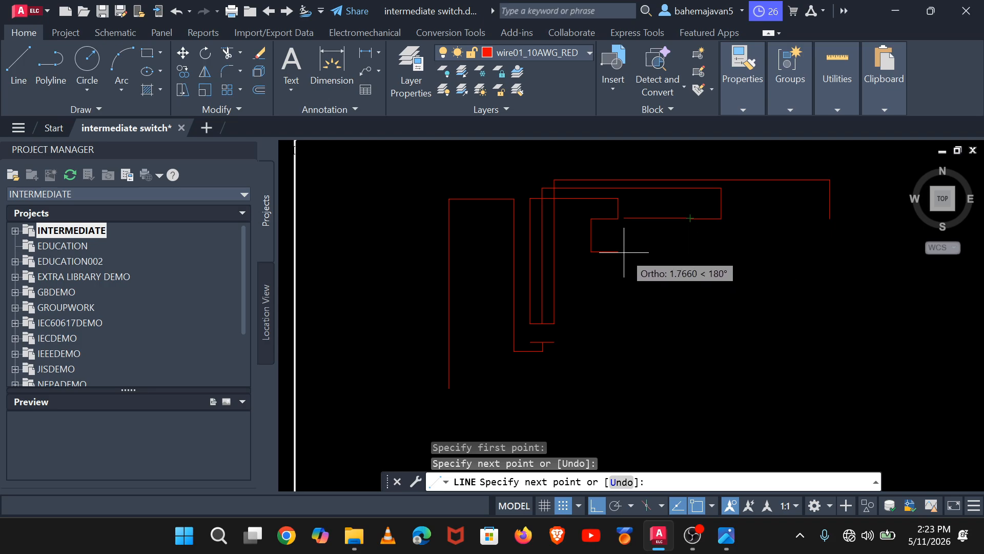
left_click(690, 251)
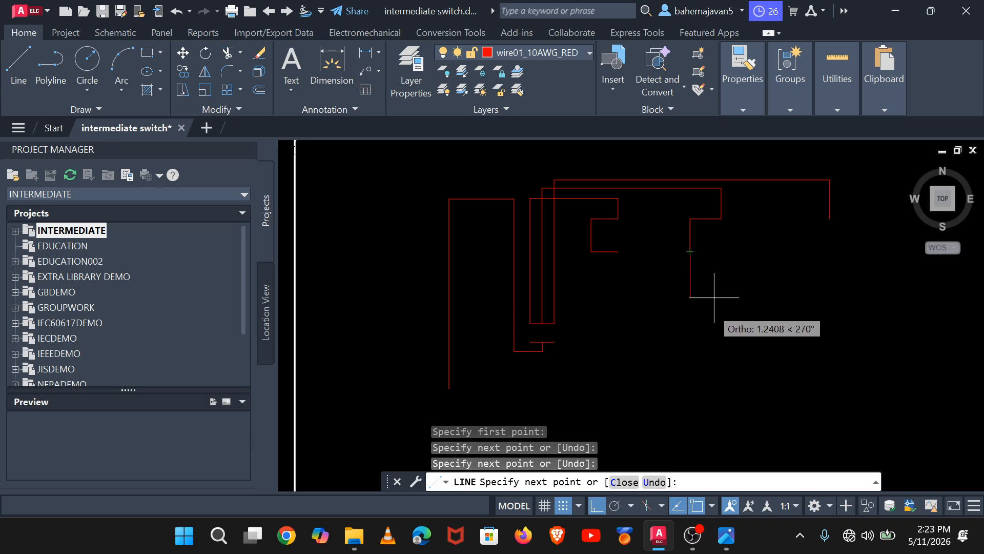
left_click(713, 506)
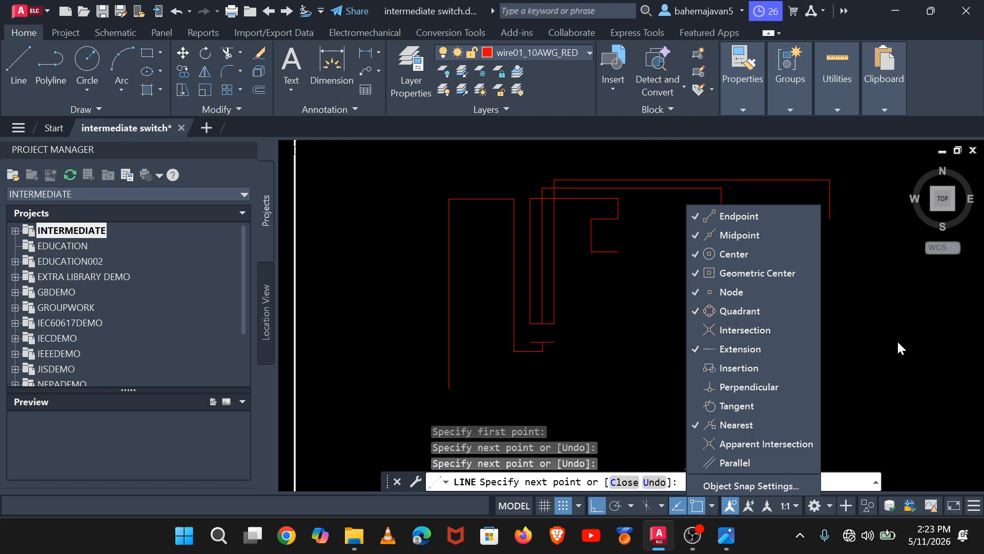
key("Escape")
left_click(883, 350)
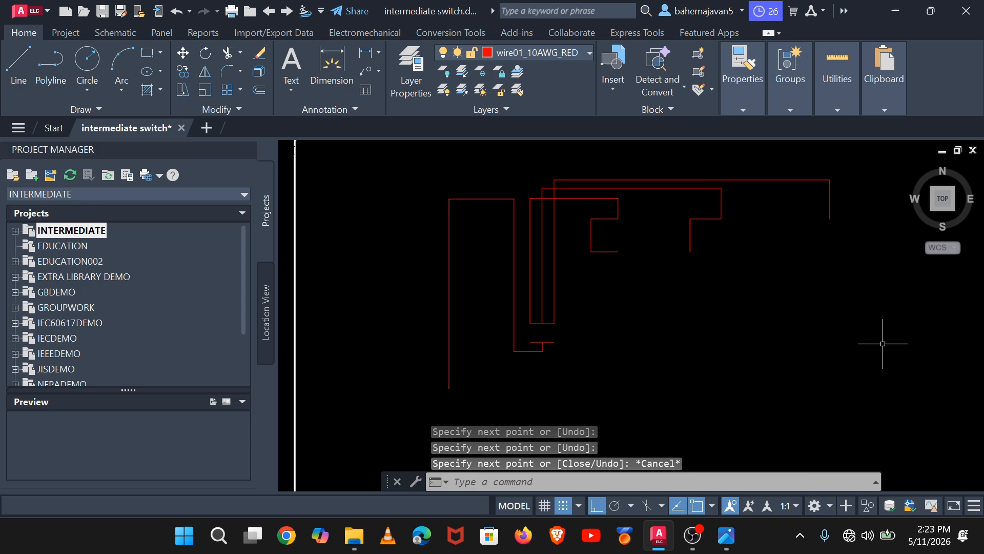
Step: Close off the second bracket with a line from its lower-left end going right until directly below the second drop
key("Return")
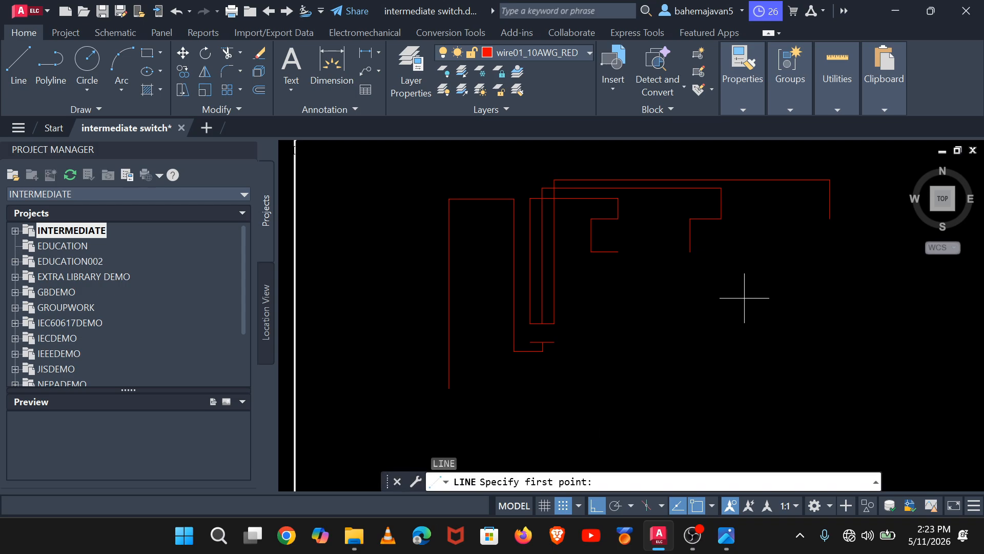
left_click(690, 251)
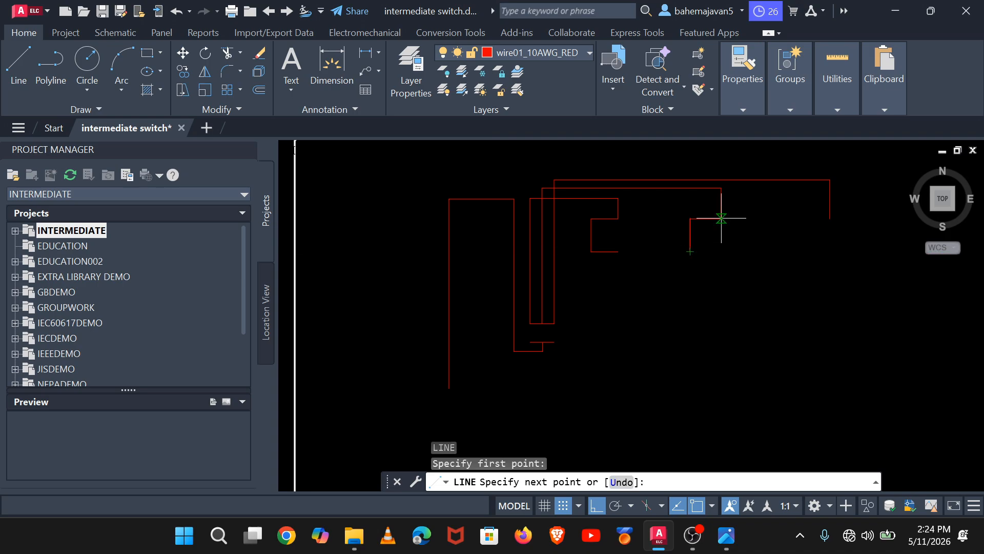
left_click(722, 251)
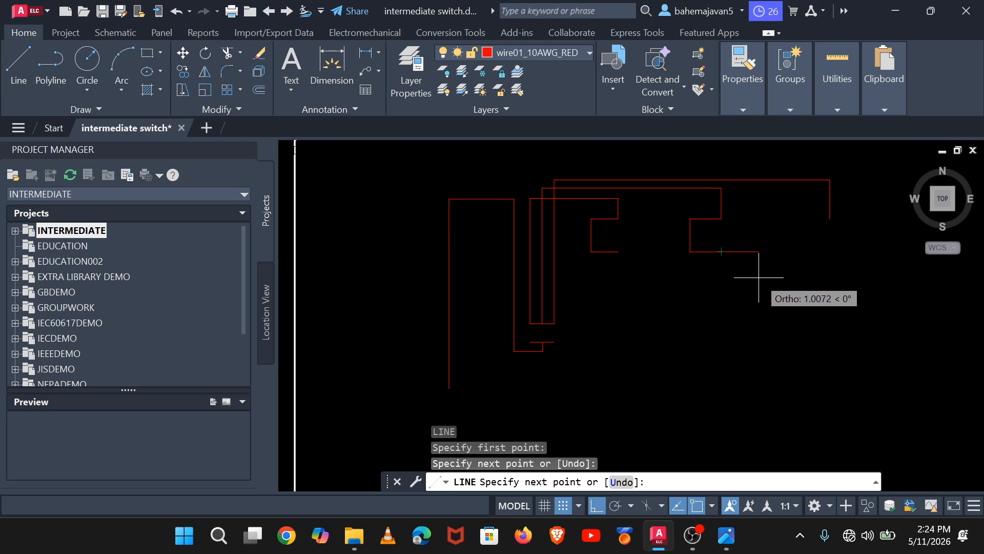
key("Return")
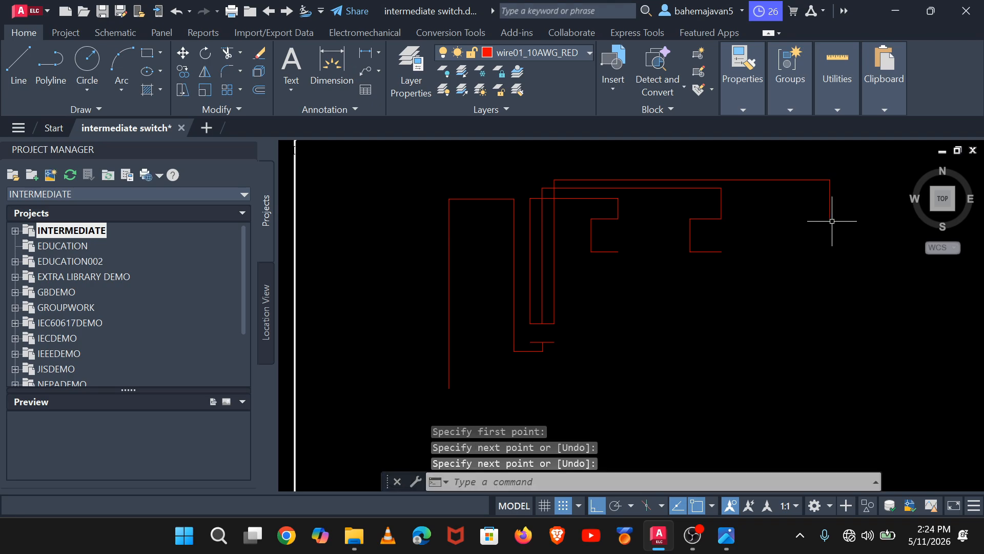
Step: Draw a bracket from the lower end of the third drop, going left, down level with the other brackets, and back right directly below the drop
left_click(20, 56)
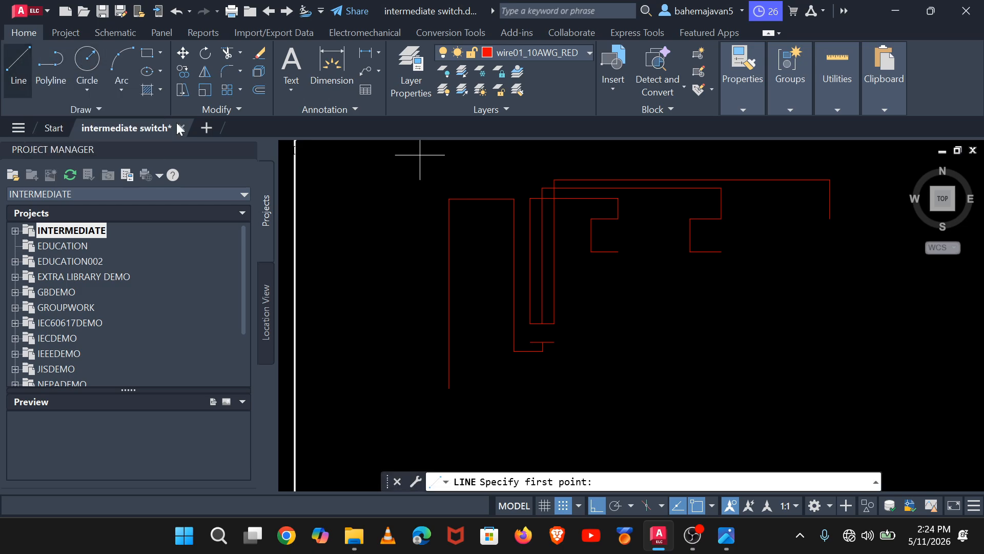
left_click(830, 218)
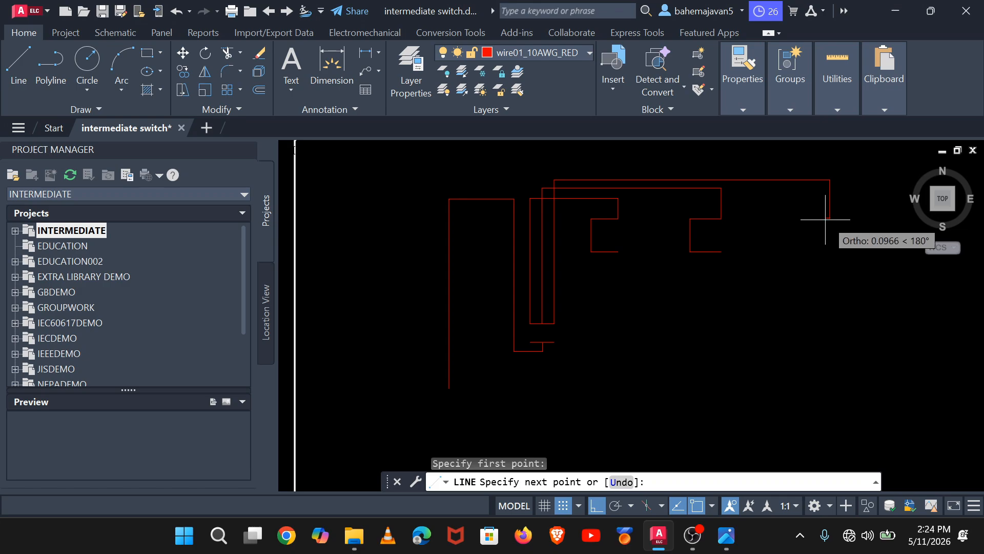
left_click(794, 219)
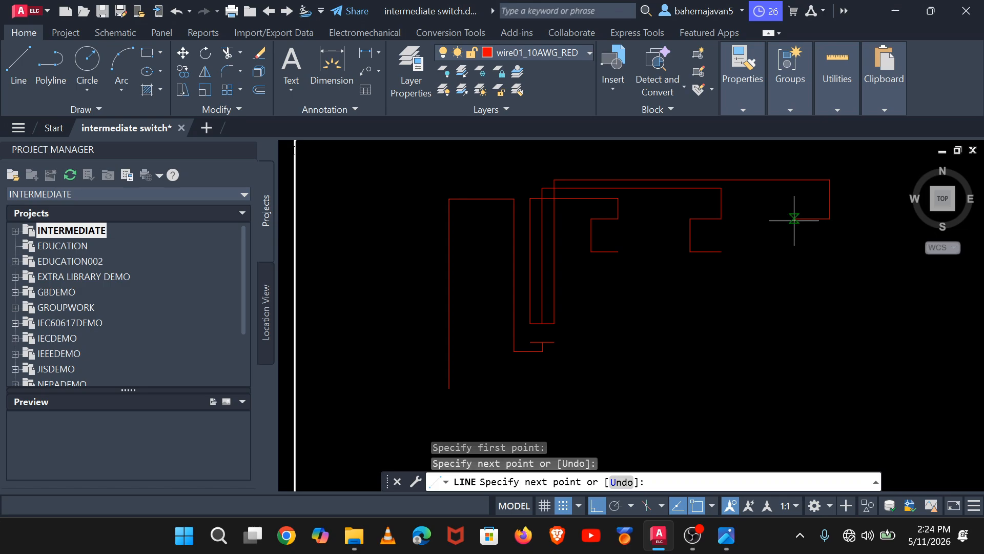
left_click(794, 251)
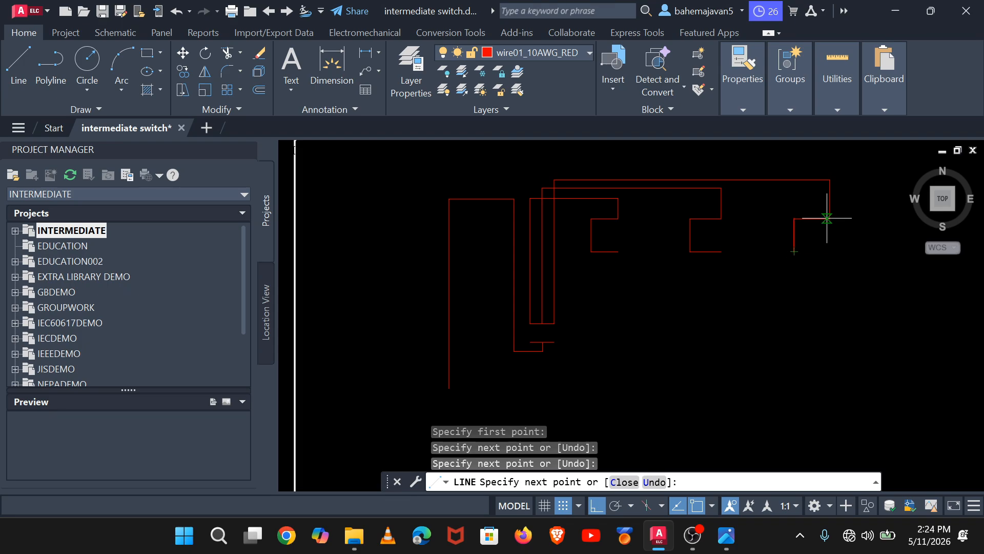
left_click(830, 251)
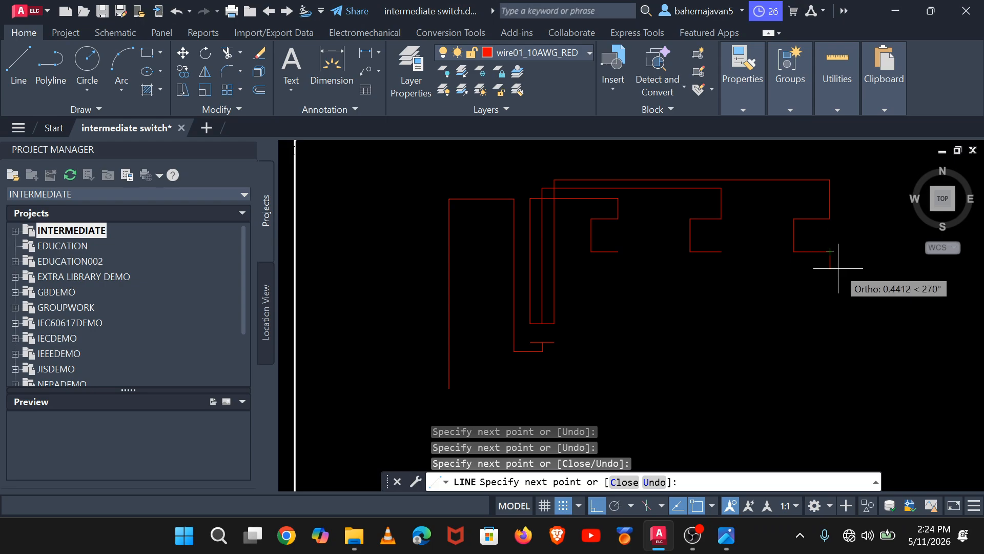
key("Return")
Step: On layer wire01_12AWG_BLUE, draw a line from left of the red supply line's lower end, up above all red lines, right past the third drop, and down level with its bracket's top
scroll(839, 268, "down", 2)
scroll(839, 269, "down", 2)
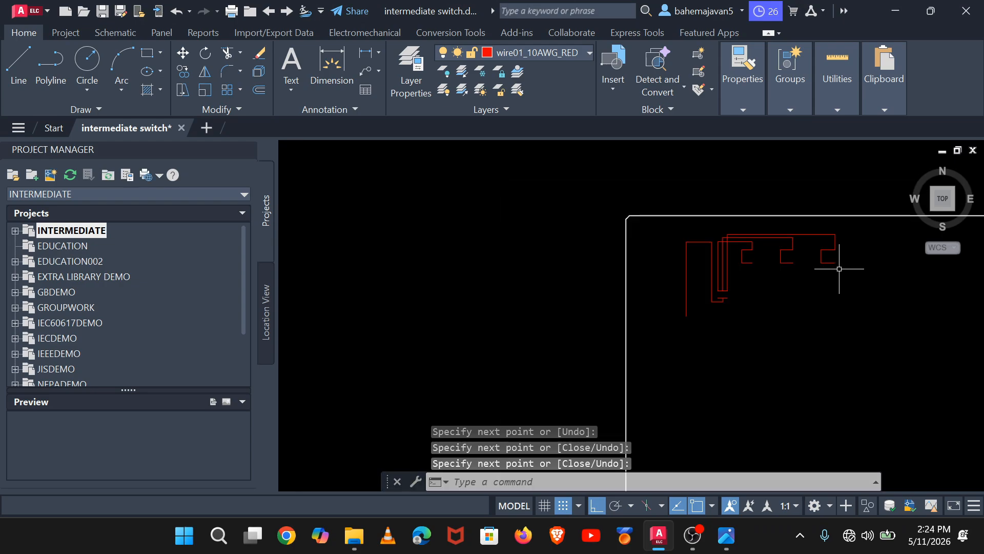
scroll(839, 269, "up", 4)
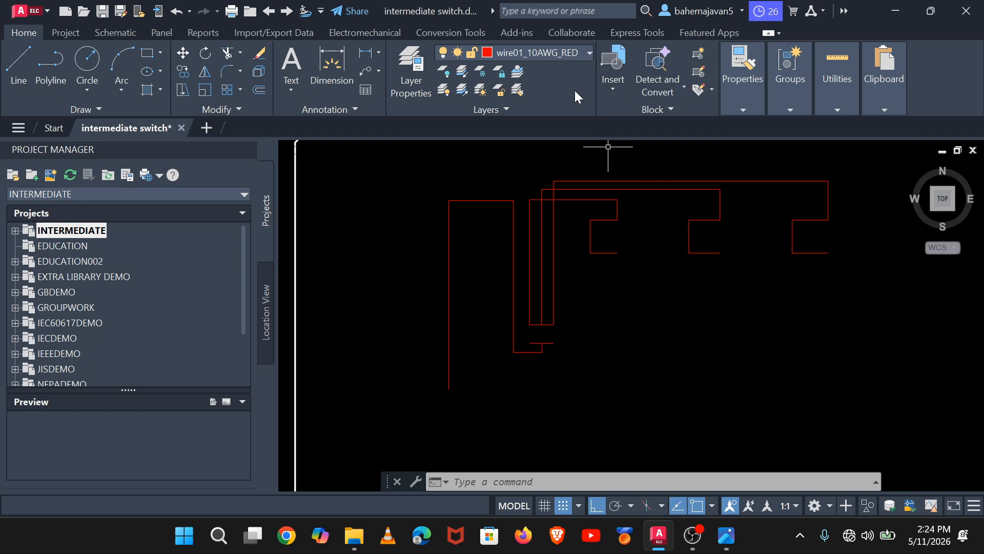
left_click(590, 52)
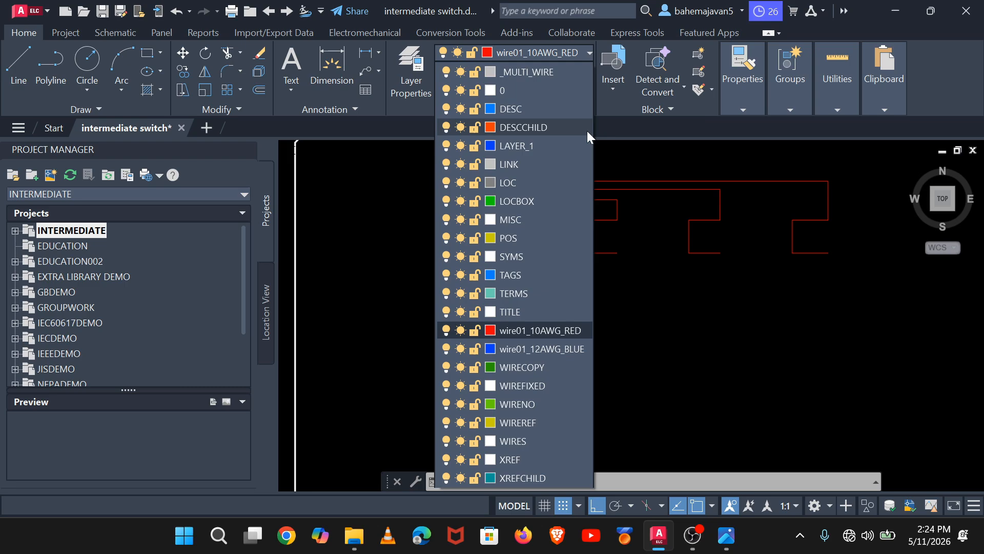
left_click(542, 348)
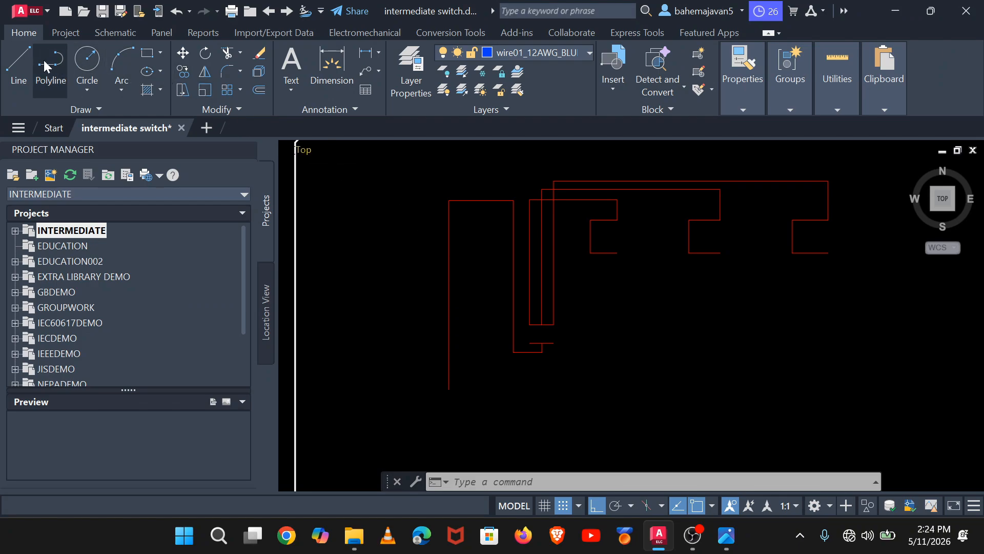
left_click(8, 62)
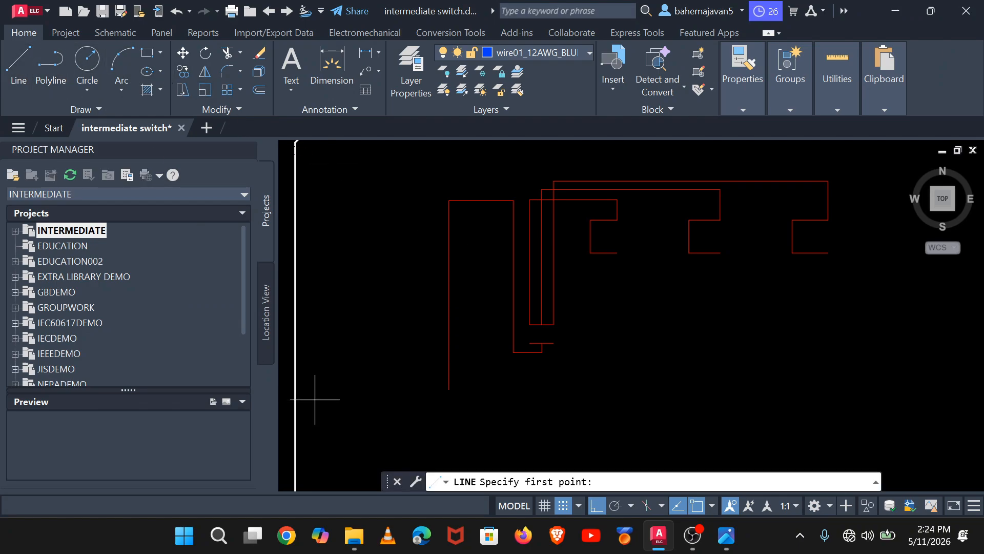
left_click(422, 389)
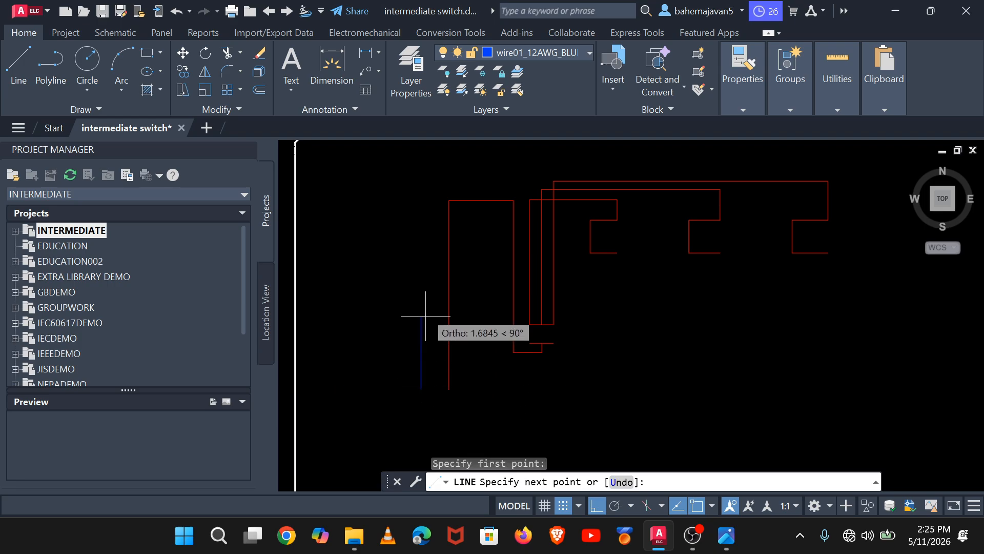
left_click(419, 162)
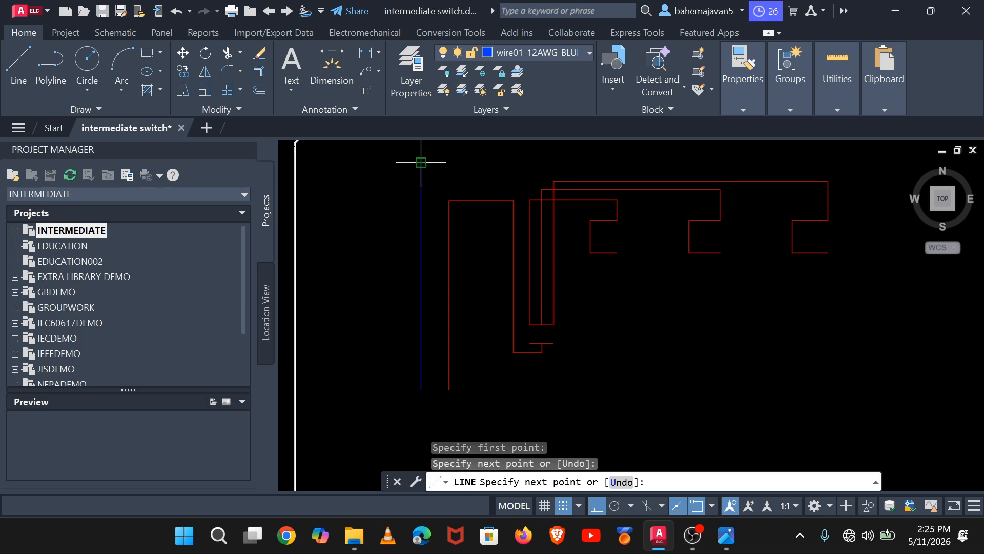
left_click(838, 166)
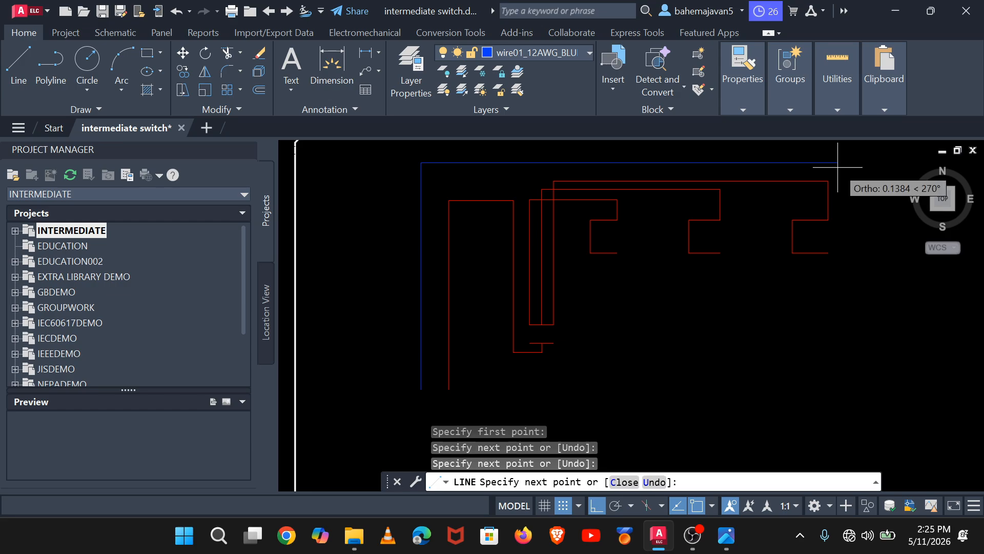
left_click(838, 219)
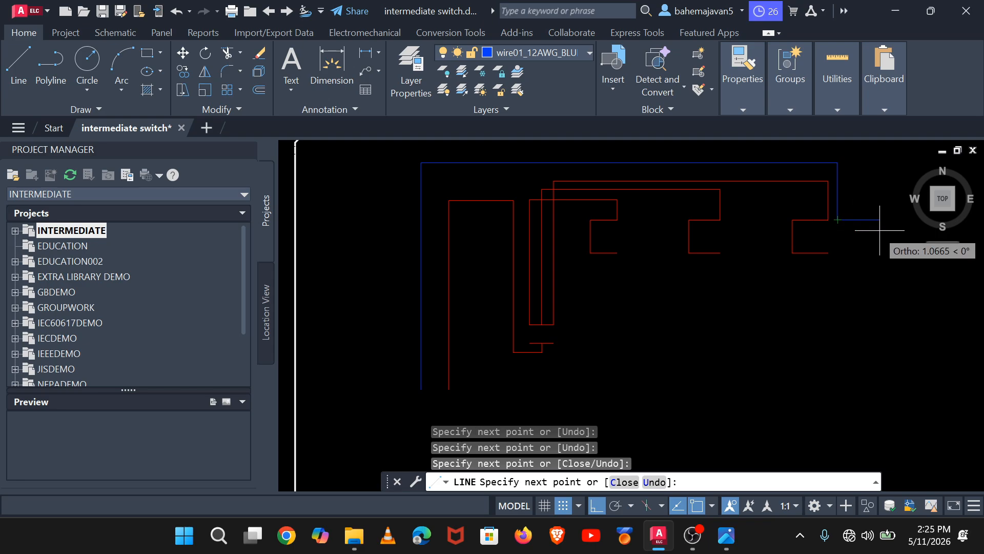
key("Return")
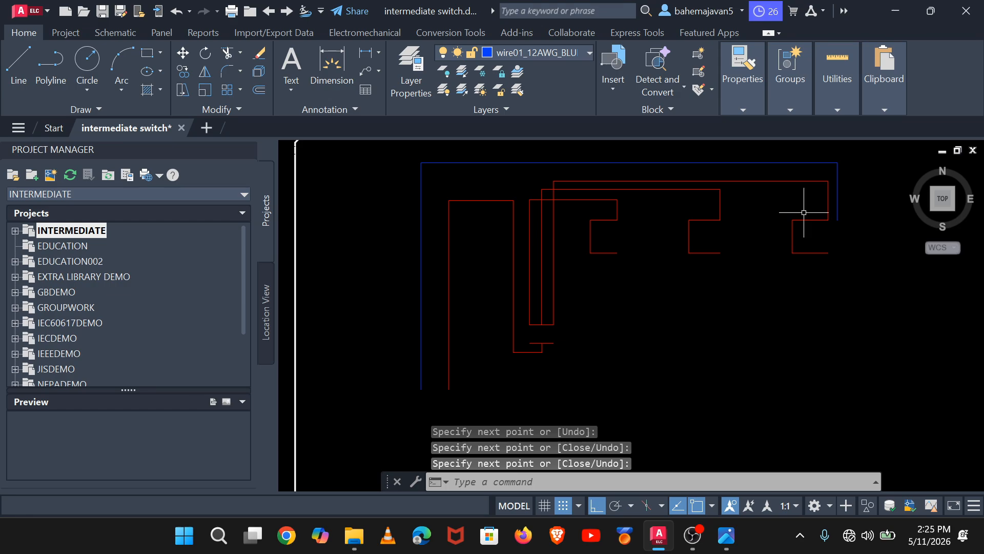
Step: Check the reference picture, then on layer 0 draw a circle of radius about 0.43 centred on the right end of the first bracket's bottom line
left_click(734, 545)
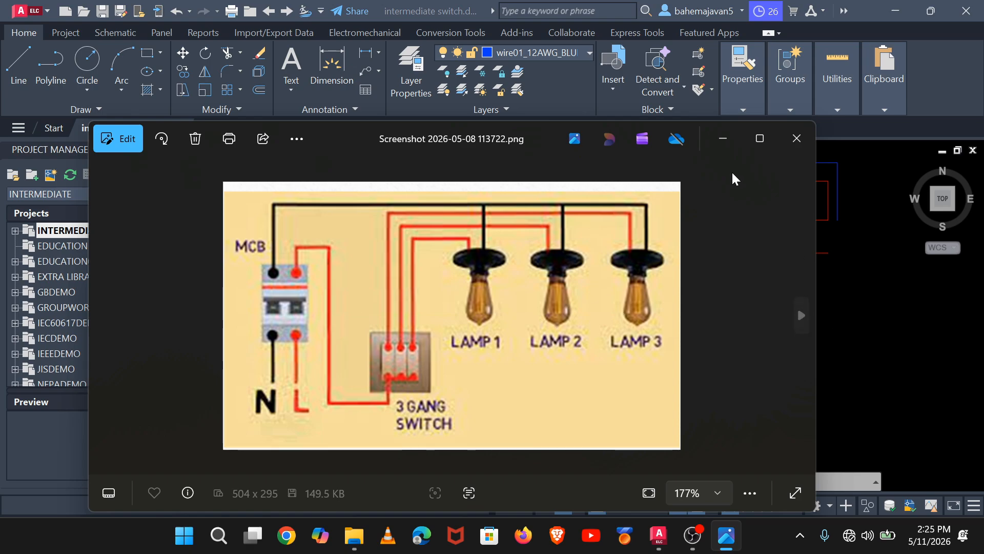
left_click(722, 139)
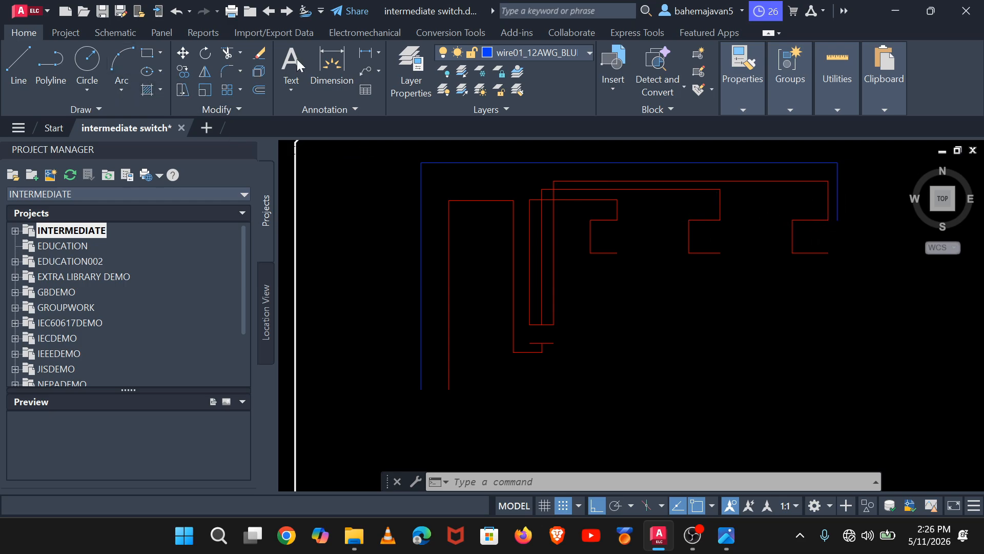
left_click(589, 55)
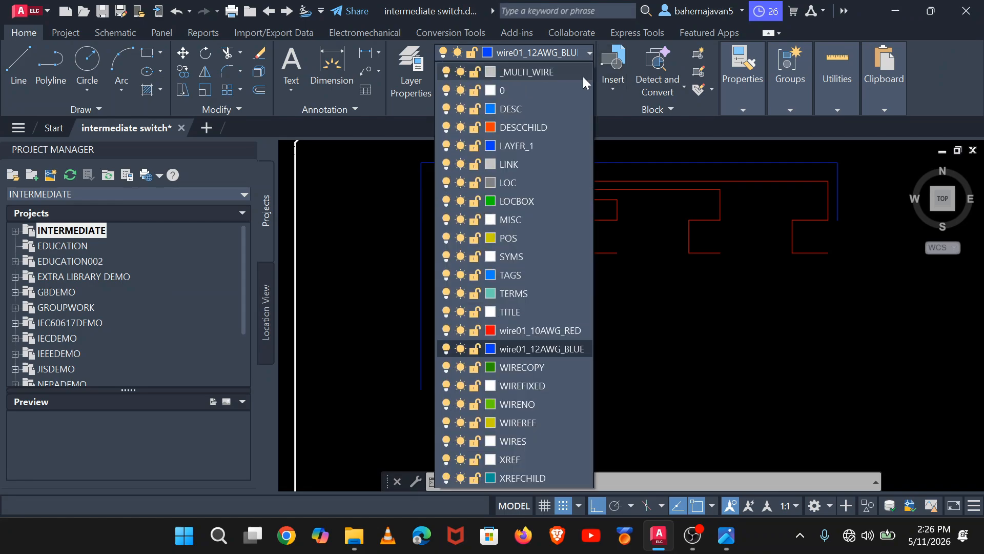
left_click(548, 94)
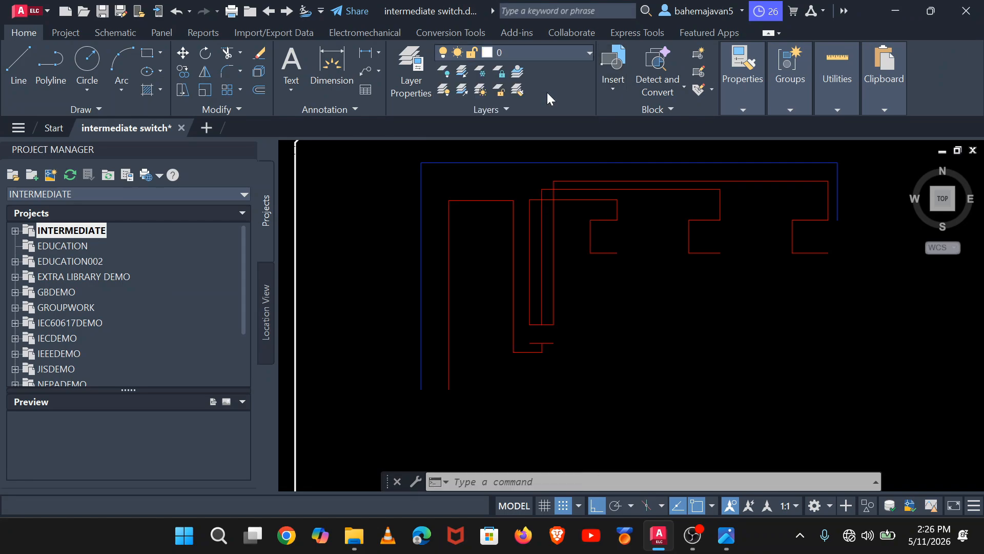
left_click(87, 61)
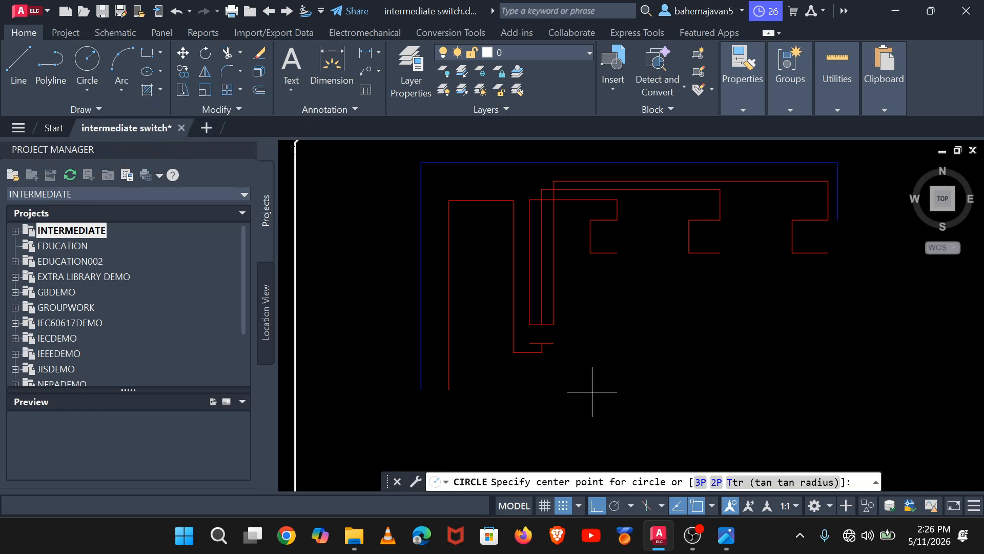
scroll(687, 376, "down", 3)
middle_click_drag(687, 376, 679, 466)
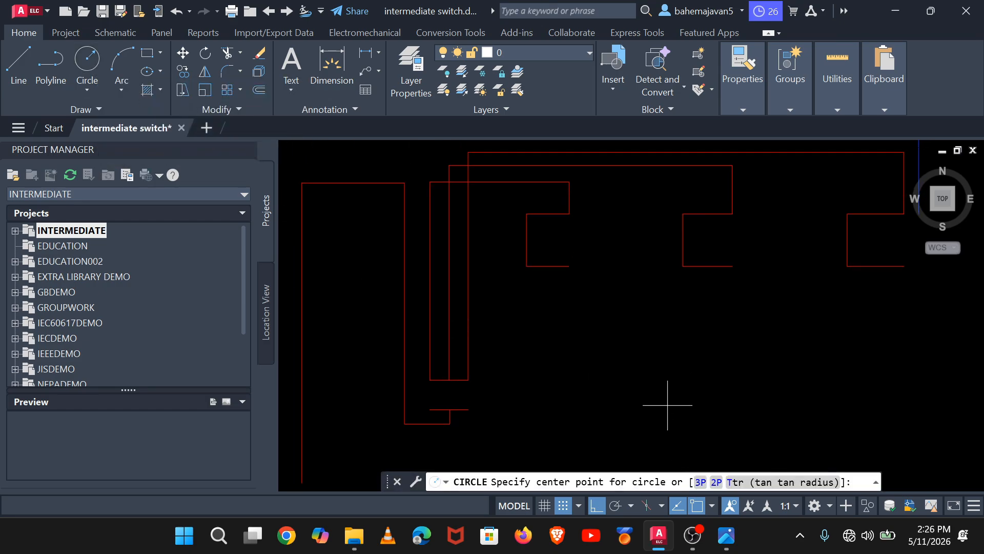
scroll(654, 372, "up", 2)
mouse_move(654, 373)
middle_mouse_down()
mouse_move(654, 361)
mouse_move(643, 416)
middle_mouse_up()
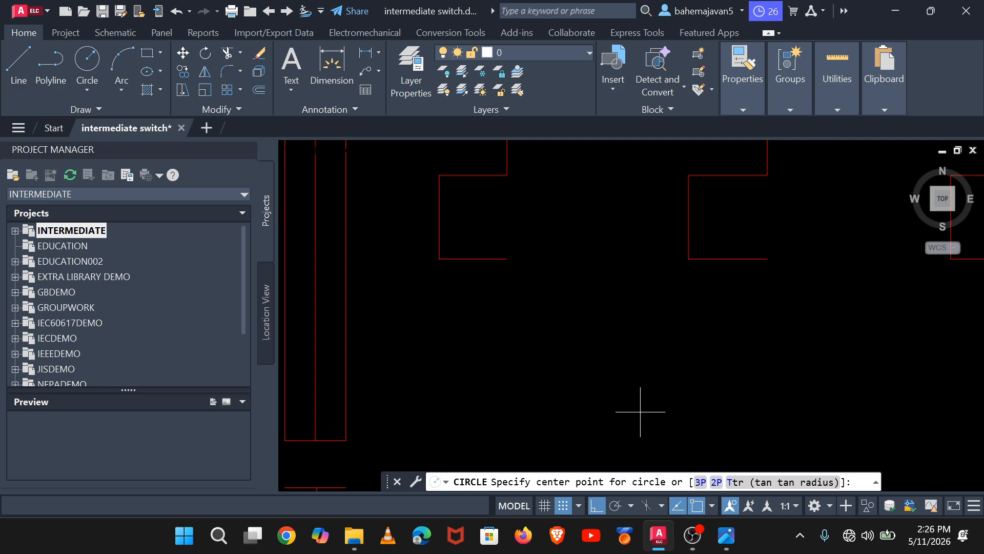
left_click(507, 259)
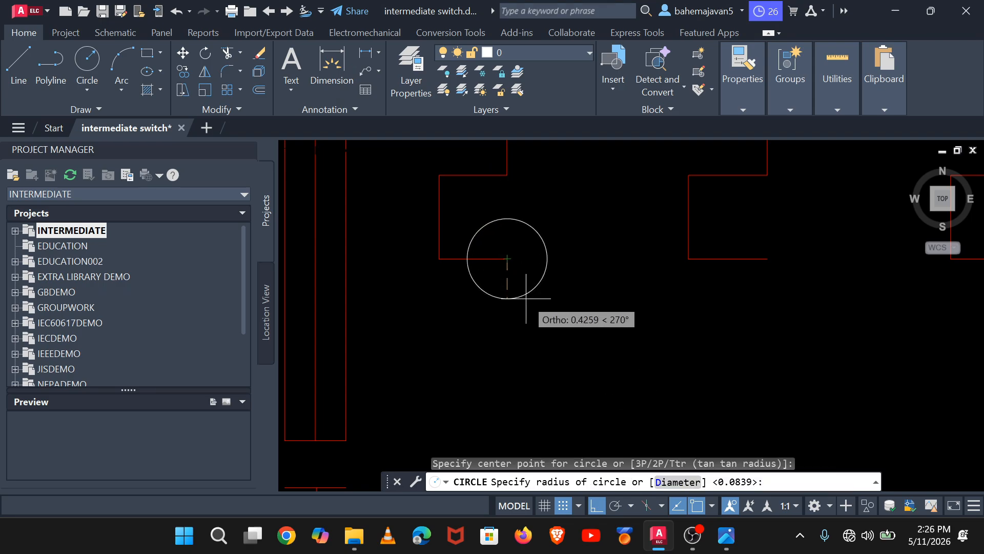
left_click(531, 291)
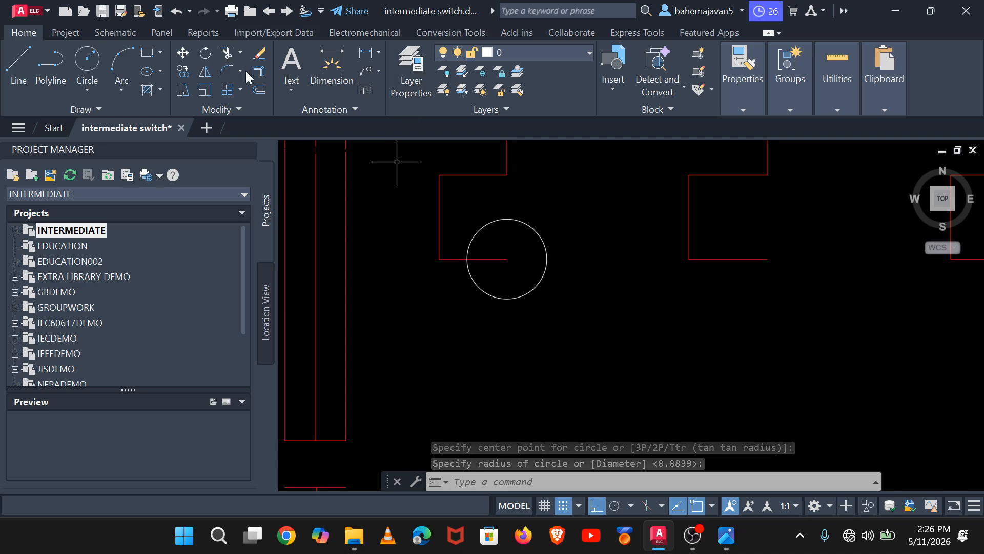
Step: Try to copy the lamp circle from its left quadrant to the right end of the first bracket's bottom line
left_click(183, 70)
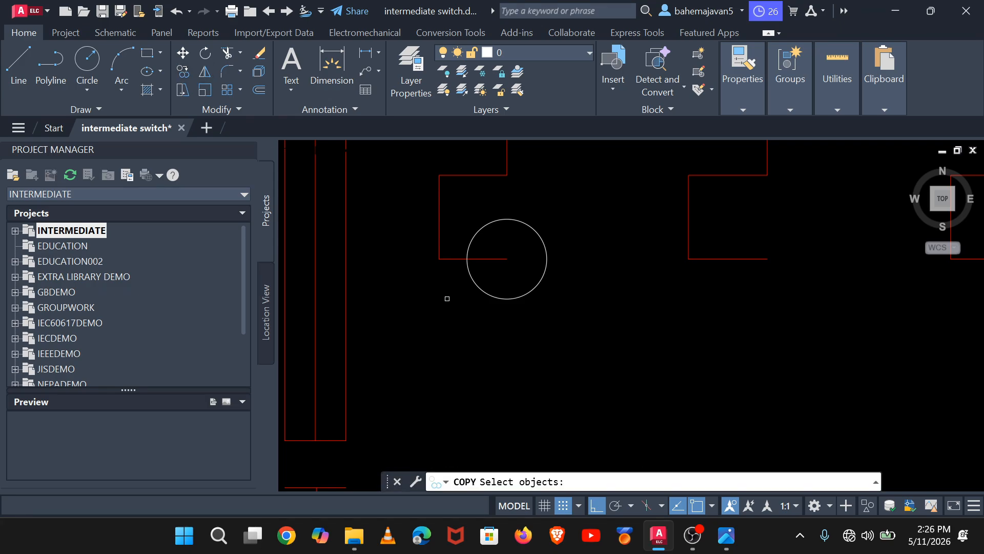
left_click(467, 276)
key("Return")
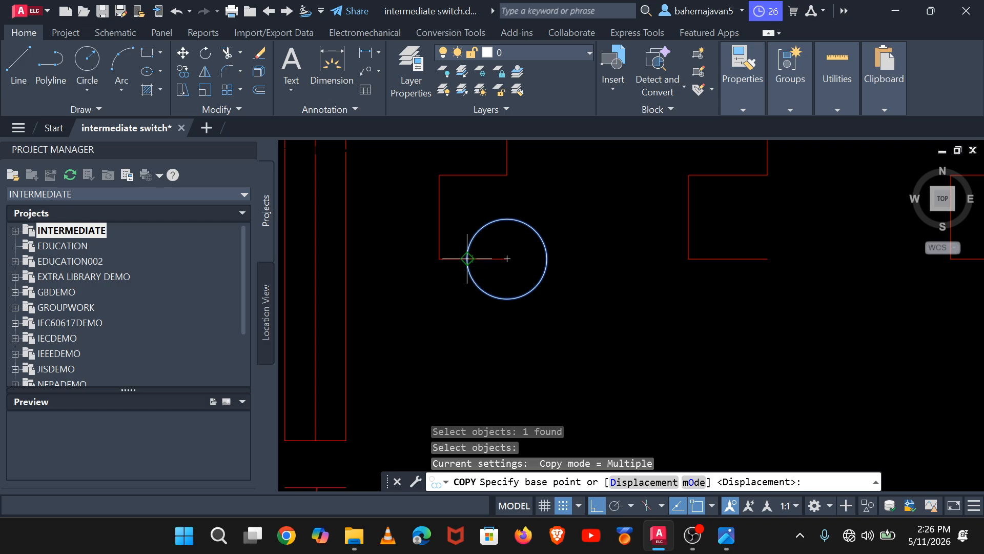
left_click(467, 259)
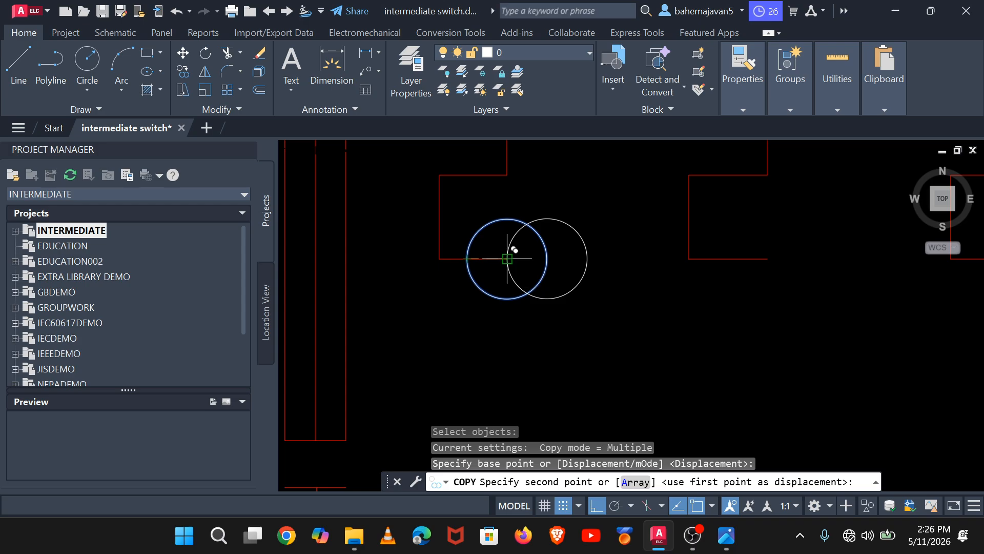
left_click(507, 258)
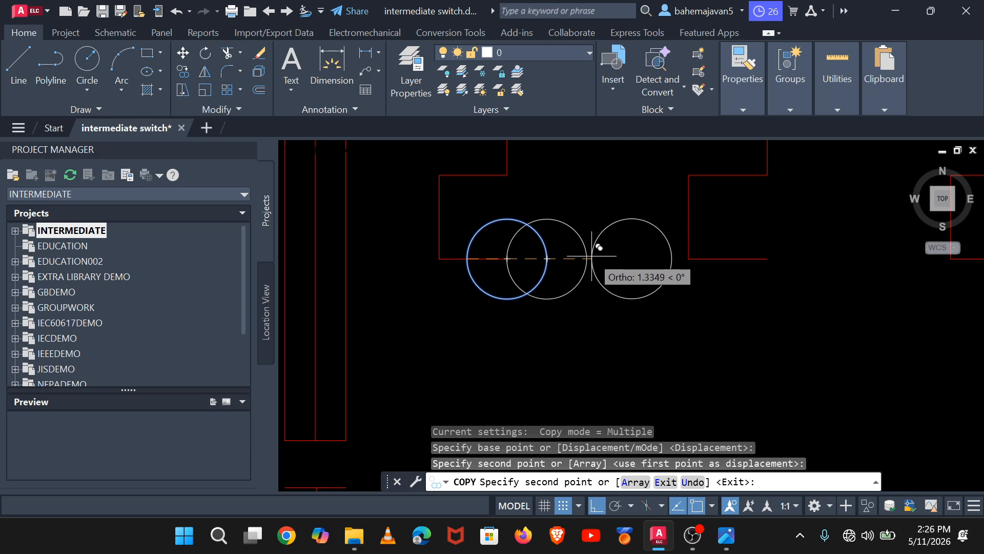
key("Return")
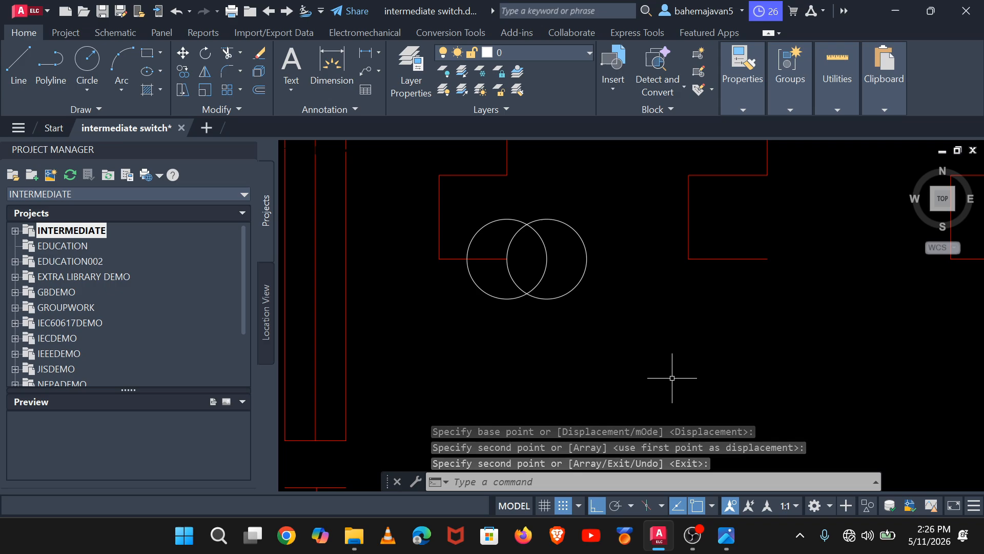
key("ctrl+z")
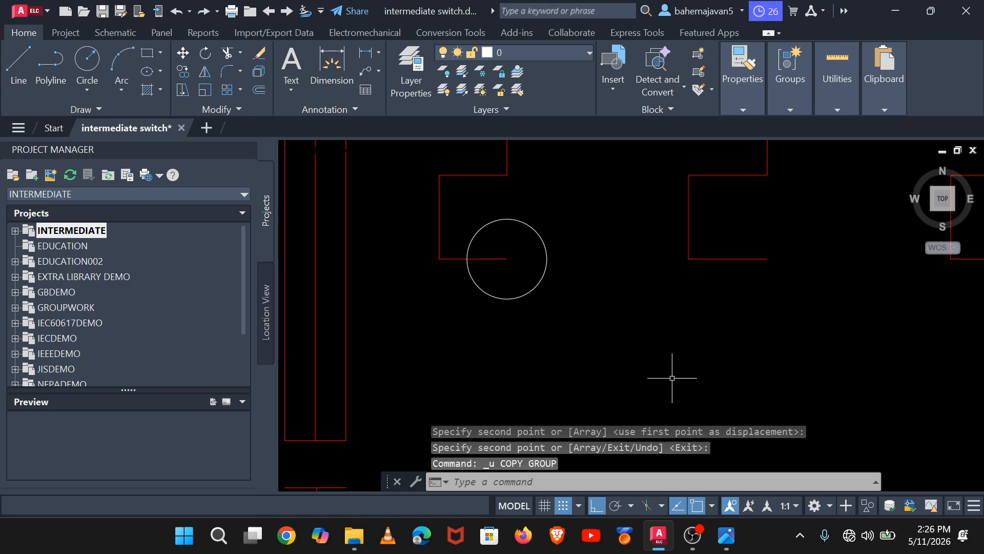
Step: Move the lamp circle from its left quadrant to the right end of the first bracket's bottom line
left_click(185, 56)
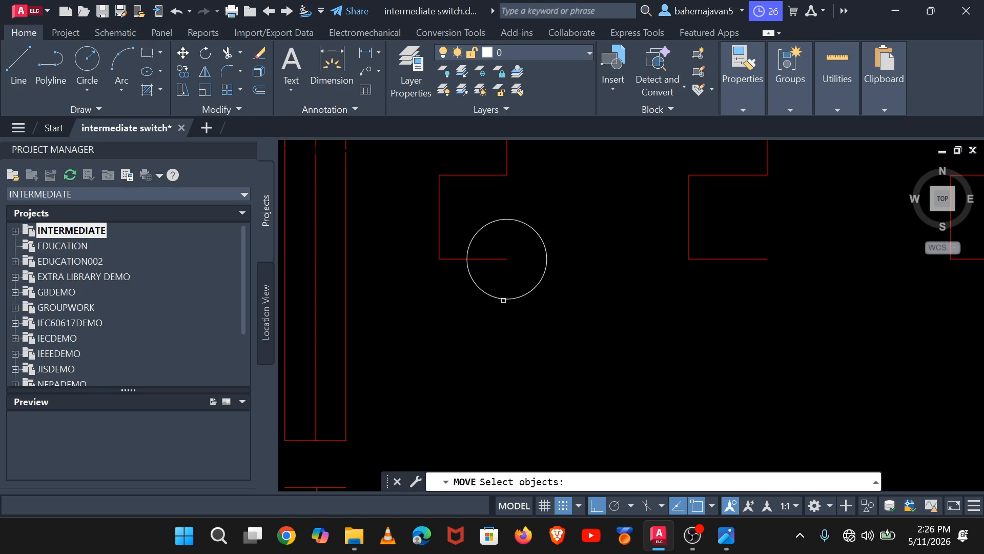
left_click(503, 300)
key("Return")
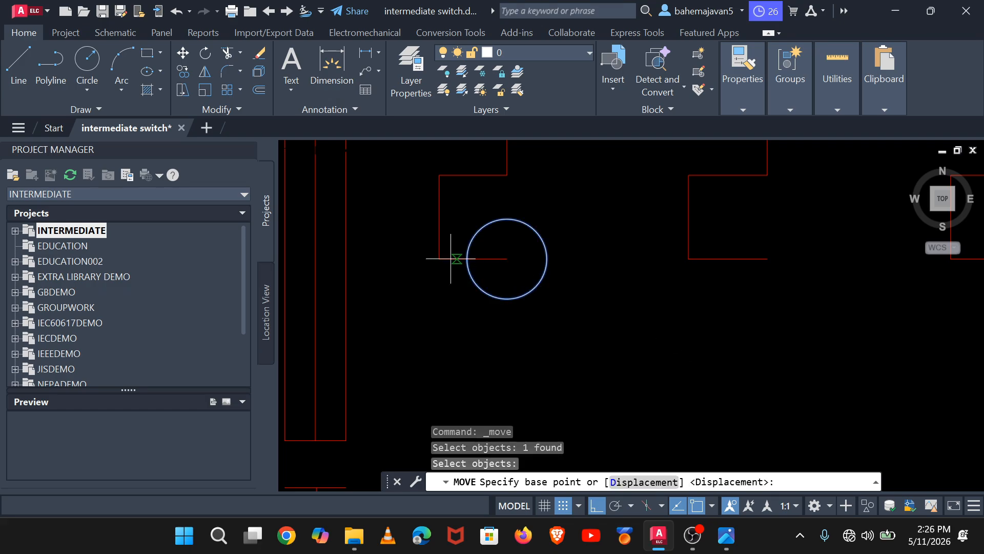
left_click(467, 258)
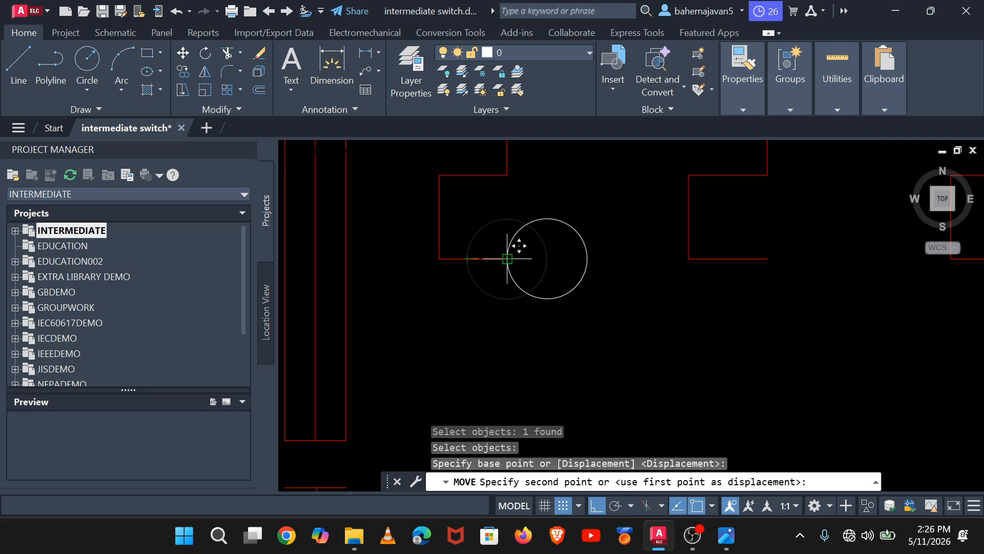
left_click(507, 258)
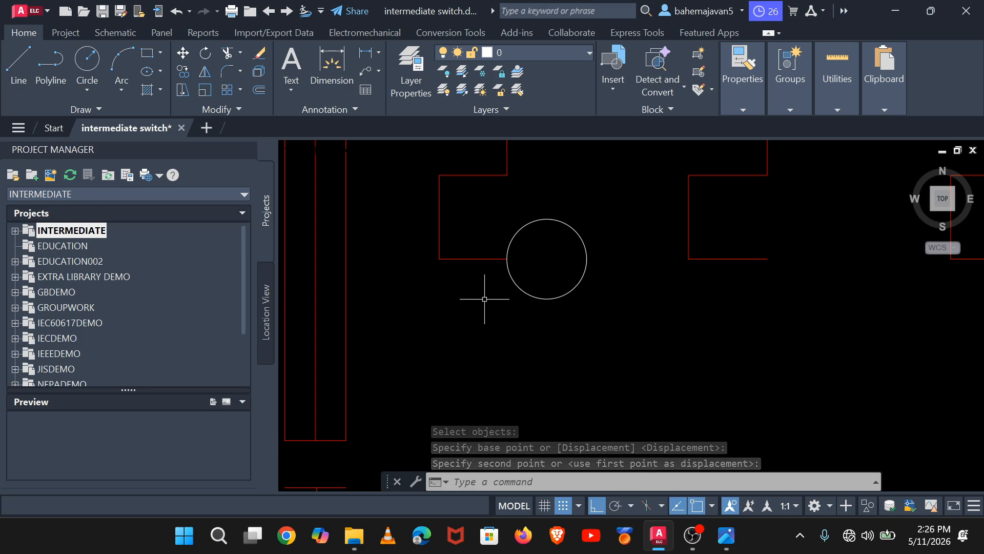
Step: Draw a diagonal line across the lamp circle from its upper left edge through the centre to its lower right edge
scroll(484, 310, "down", 4)
middle_click_drag(485, 309, 329, 320)
scroll(420, 304, "up", 4)
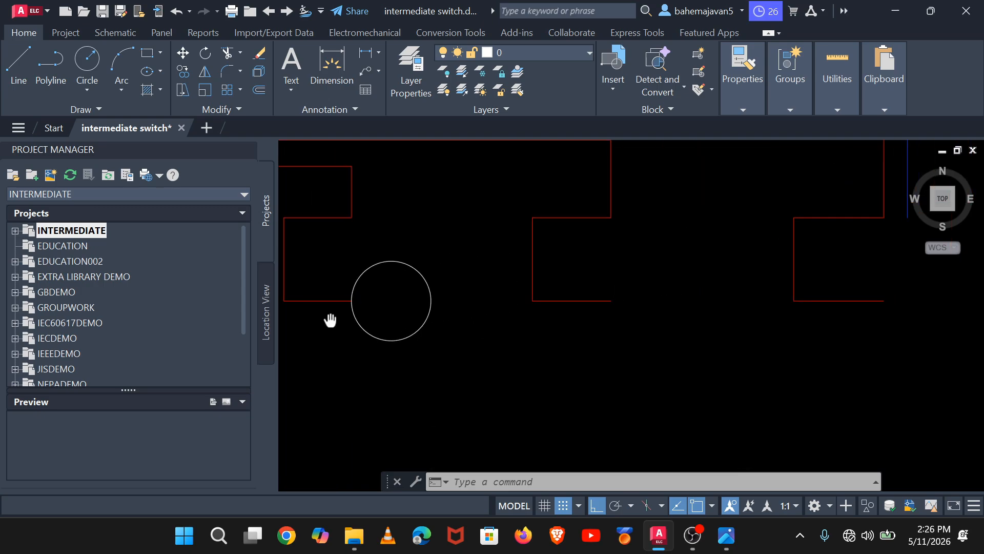
left_click(29, 59)
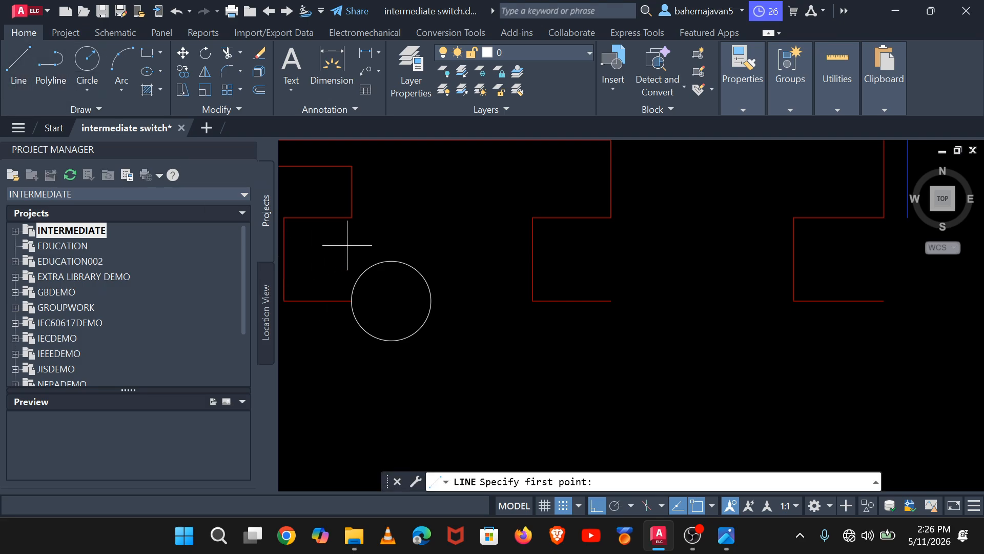
left_click(361, 273)
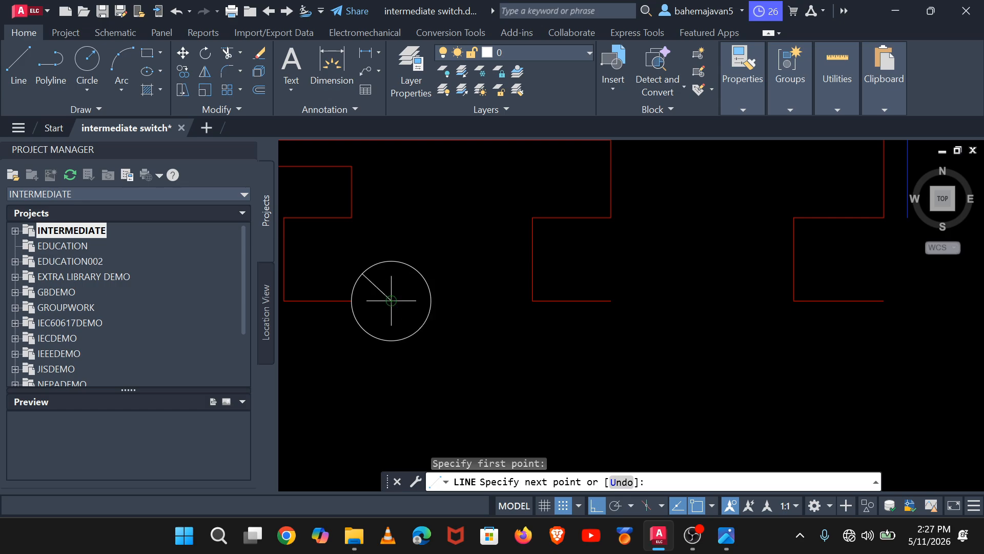
left_click(391, 300)
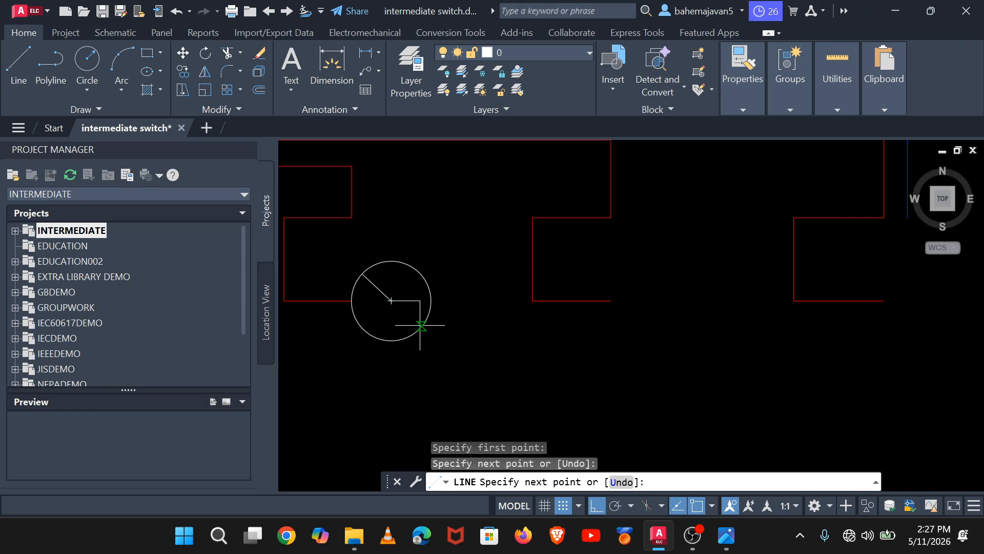
left_click(419, 326)
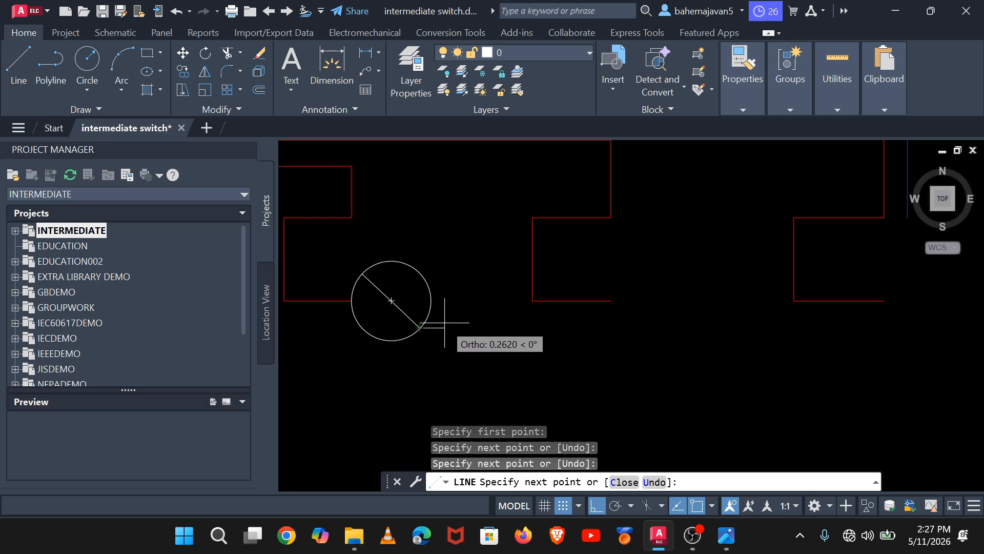
key("Return")
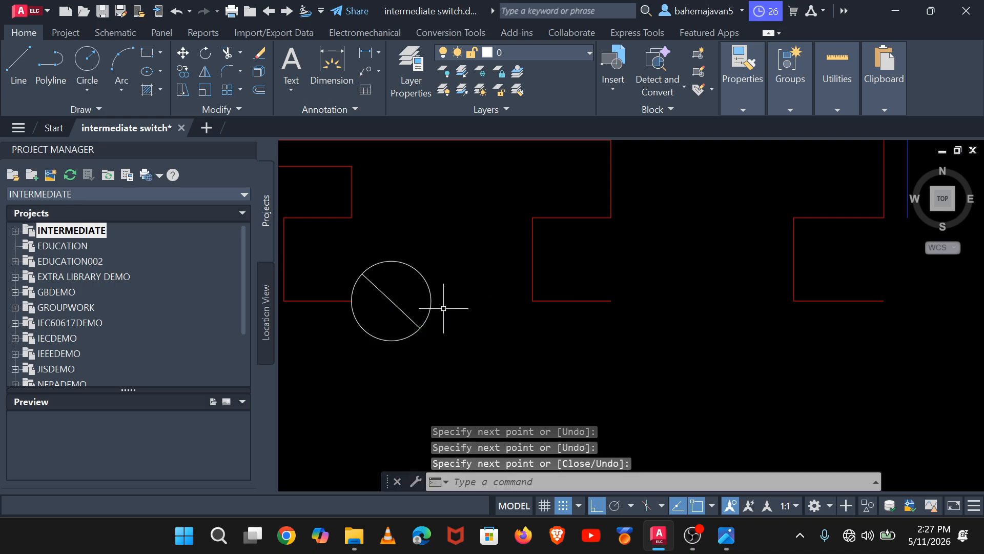
Step: Draw the crossing diagonal from the circle's lower left edge through the centre to its upper right edge
left_click(15, 62)
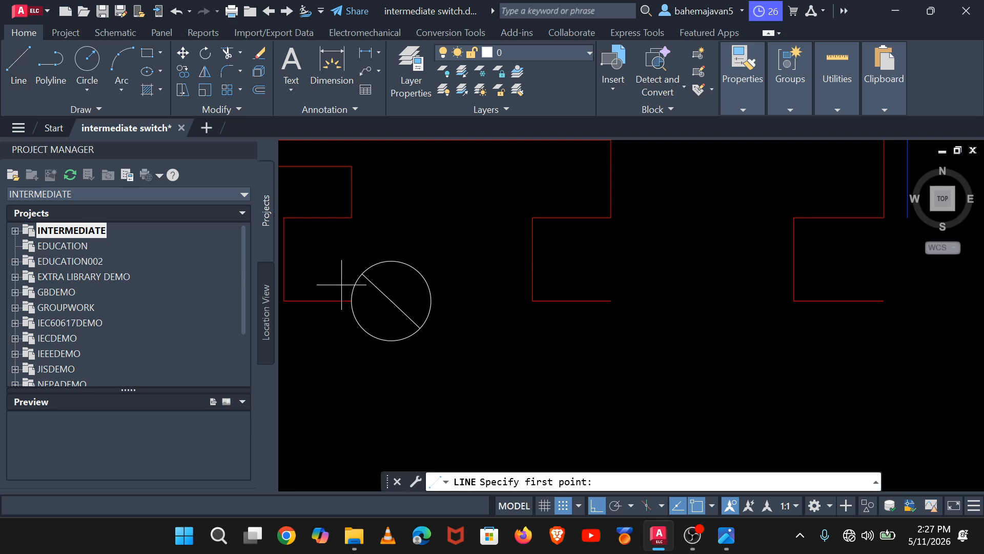
left_click(362, 328)
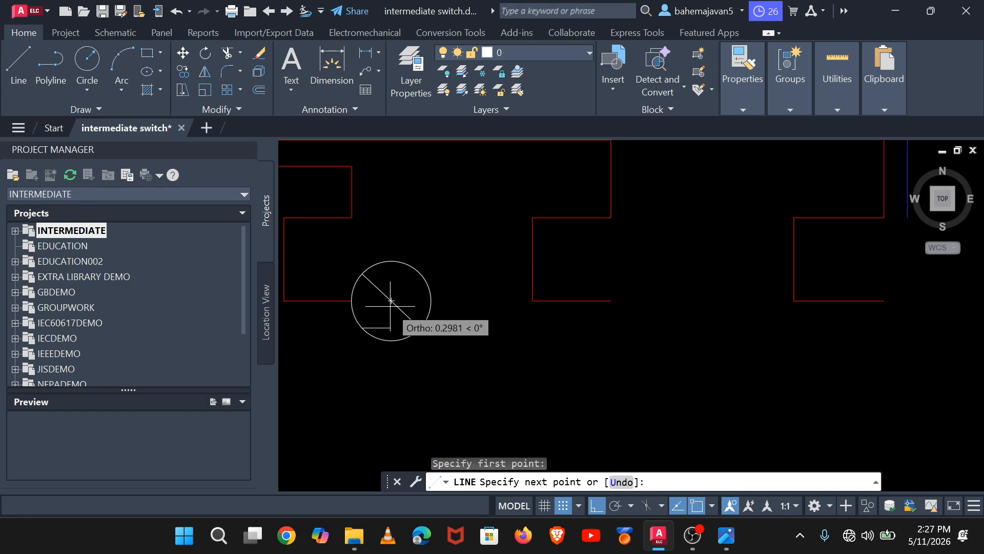
left_click(391, 301)
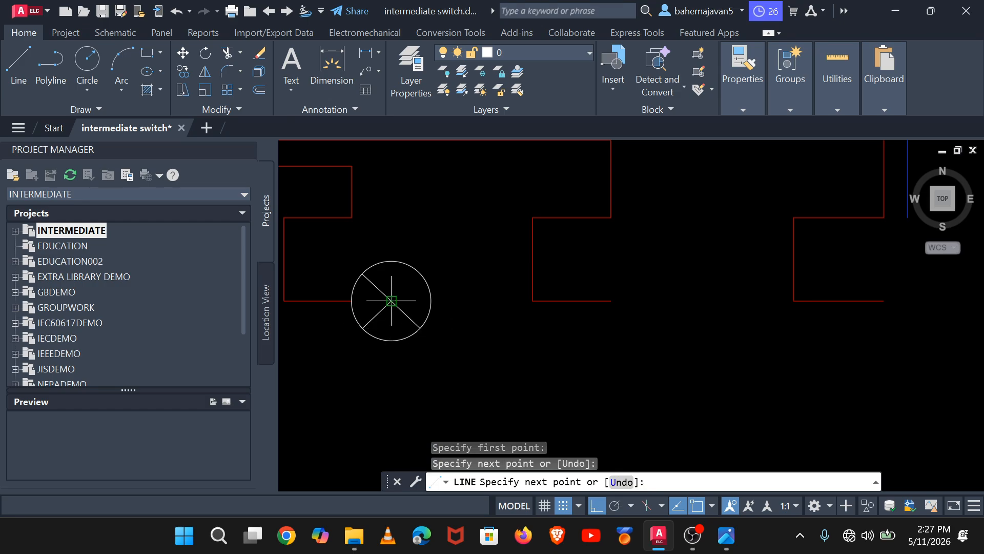
left_click(421, 272)
key("Return")
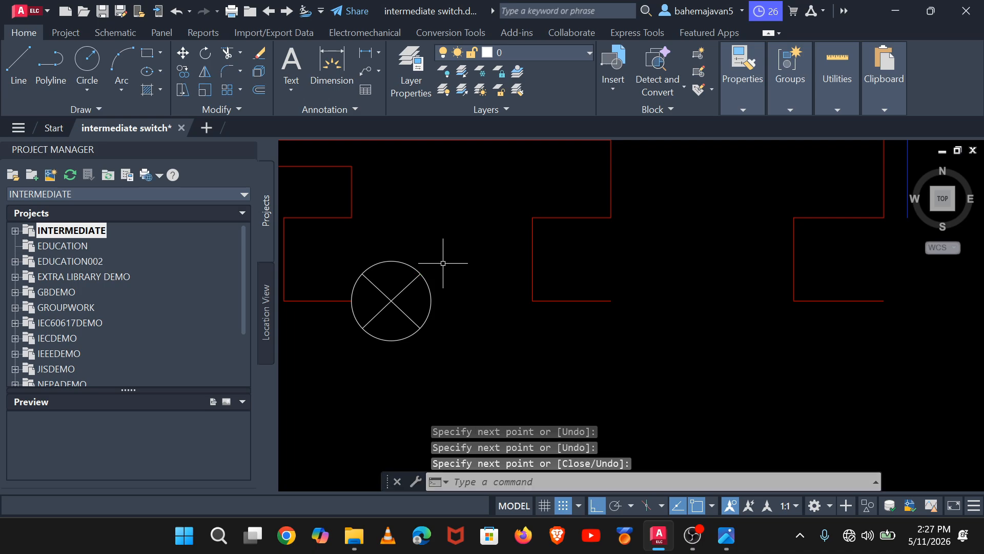
Step: Copy the crossed lamp circle from its left quadrant to the right end of the second bracket's bottom line
scroll(428, 225, "down", 4)
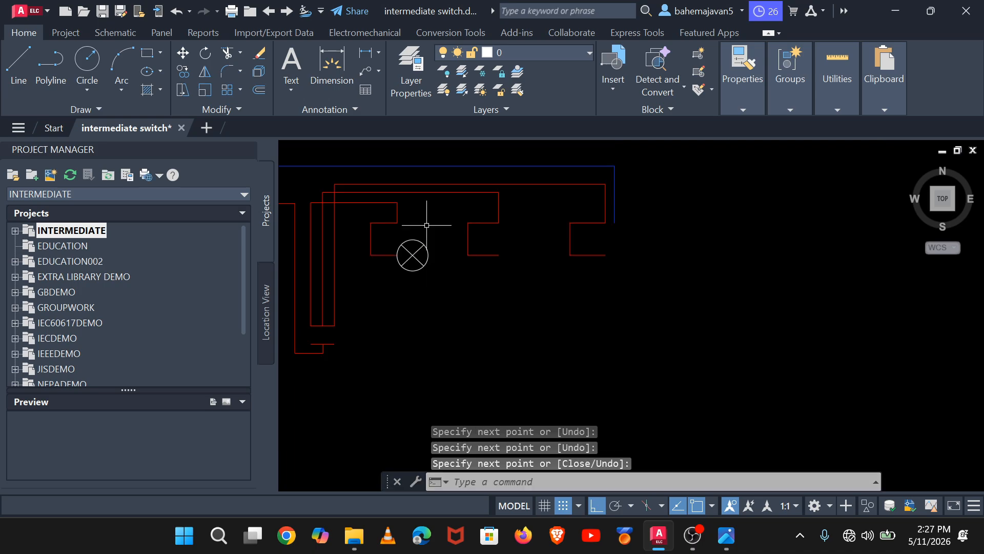
scroll(426, 225, "up", 2)
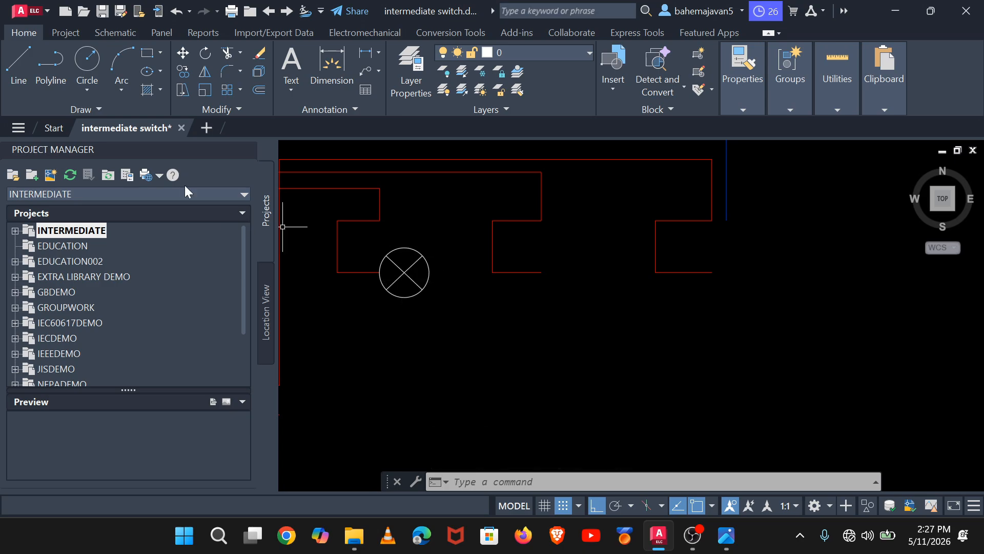
left_click(186, 66)
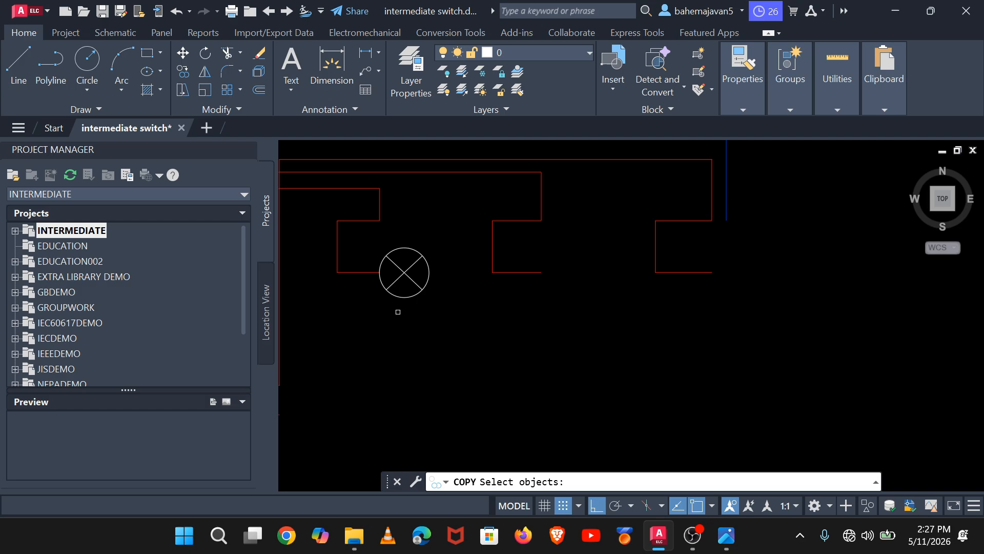
left_click(372, 248)
left_click(430, 330)
left_click(432, 309)
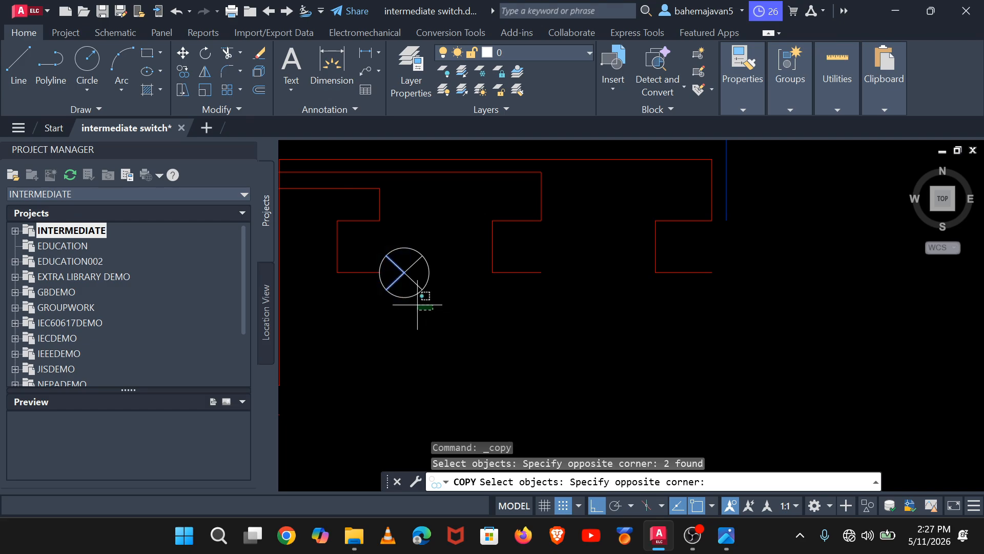
key("Escape")
left_click(372, 239)
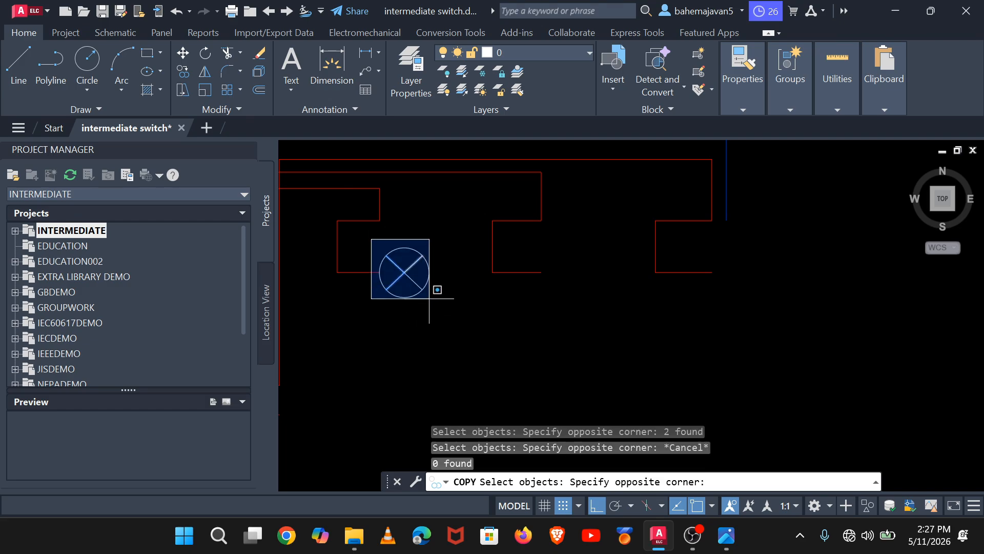
left_click(436, 307)
key("Return")
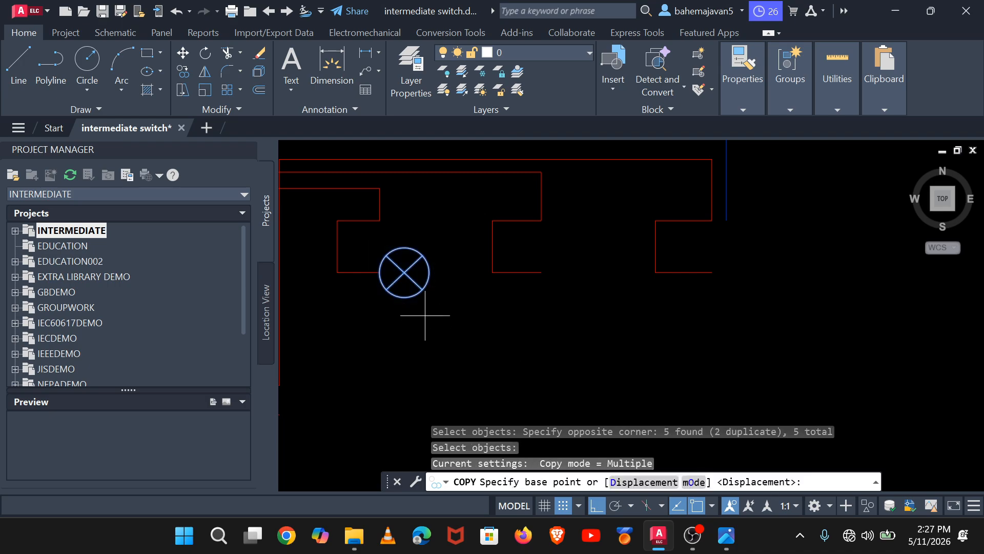
scroll(425, 314, "up", 3)
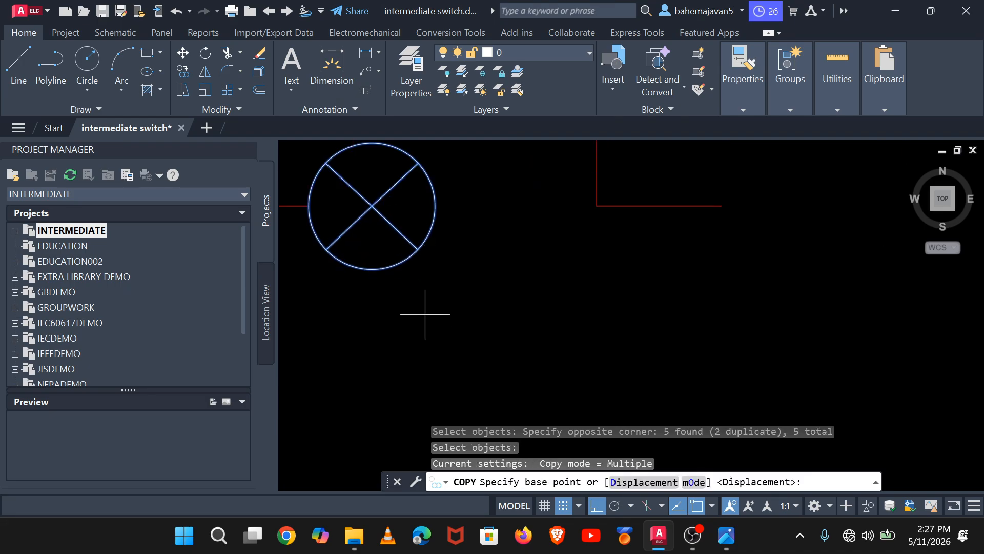
left_click(308, 205)
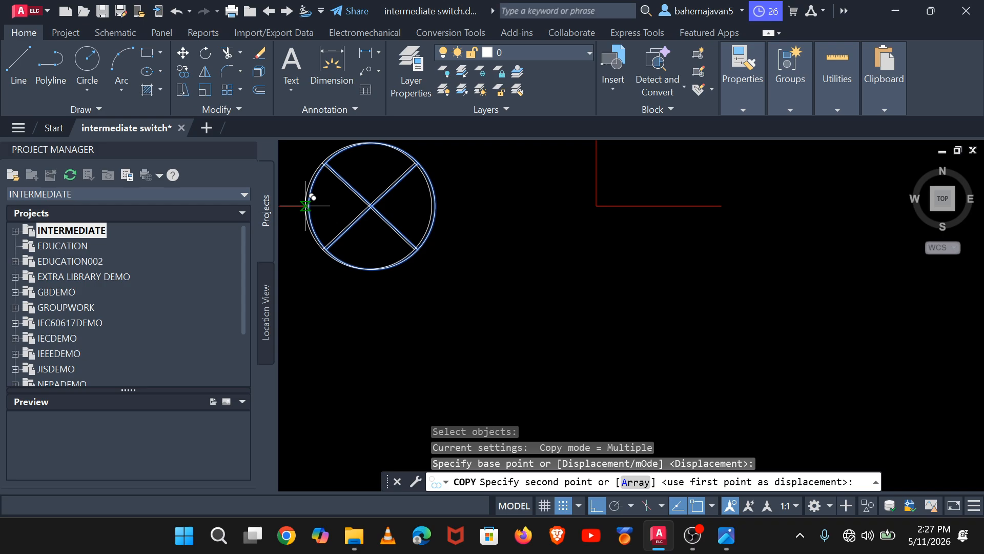
left_click(721, 206)
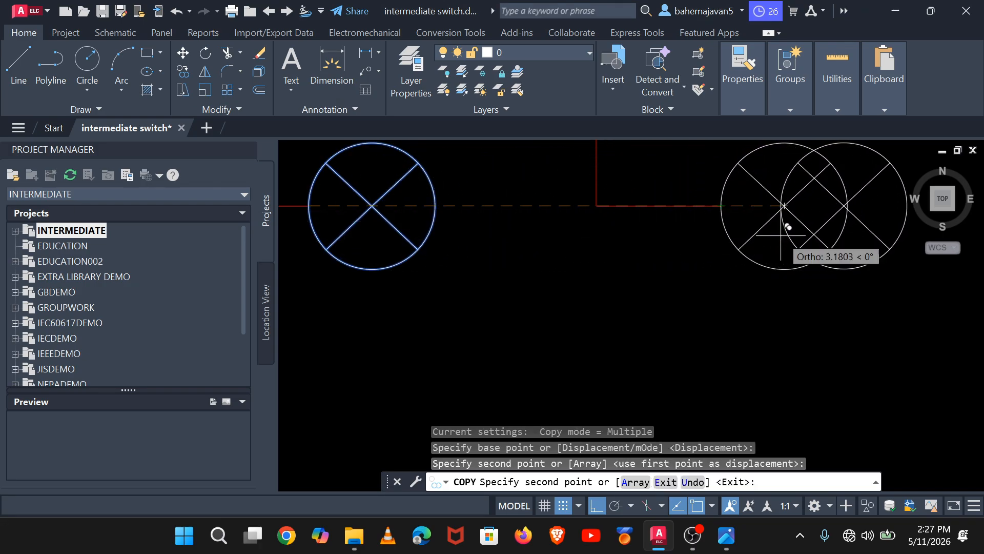
Step: Place another copy of the lamp at the right end of the third bracket's bottom line and finish copying
scroll(803, 226, "down", 1)
middle_click_drag(737, 252, 361, 283)
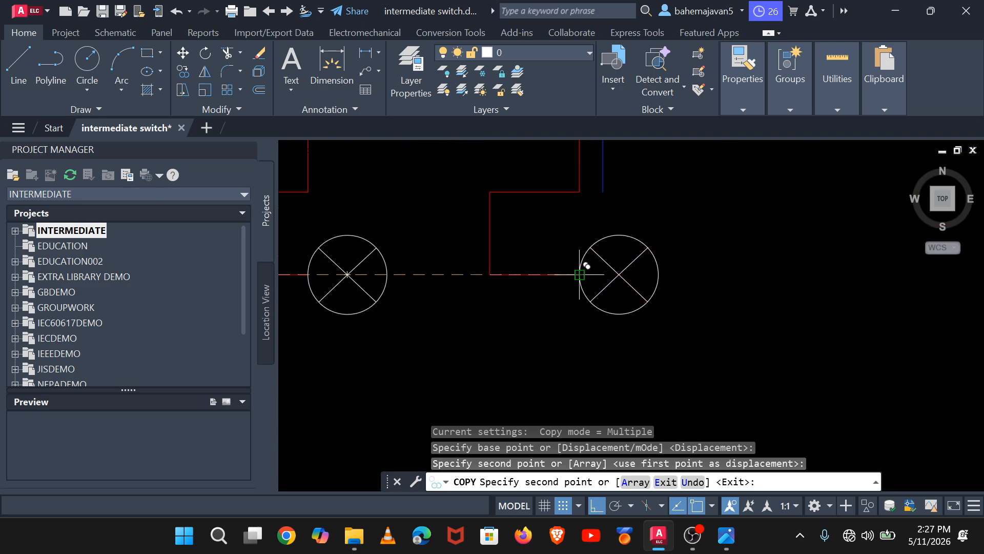
left_click(580, 275)
scroll(631, 323, "down", 2)
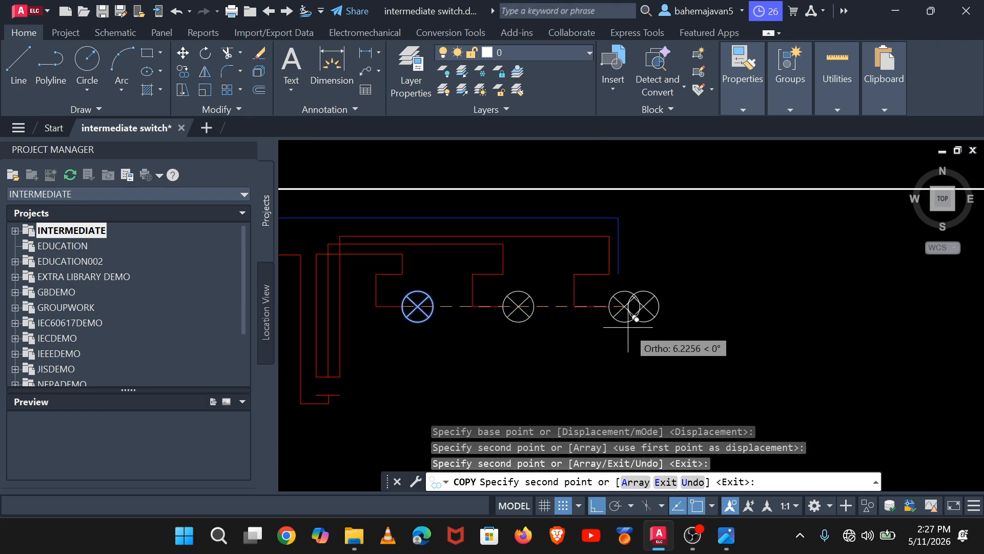
key("Return")
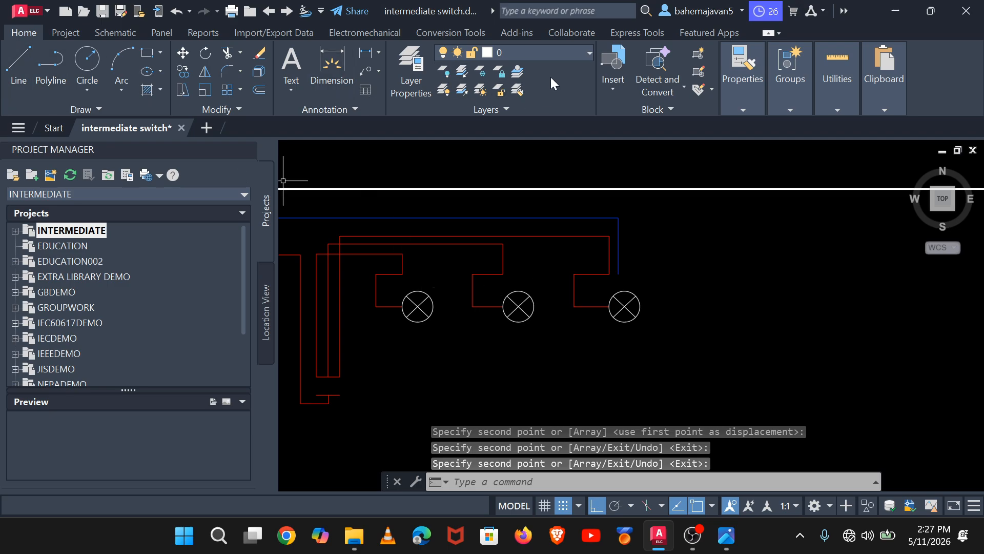
Step: Make wire01_12AWG_BLUE the current layer
left_click(582, 57)
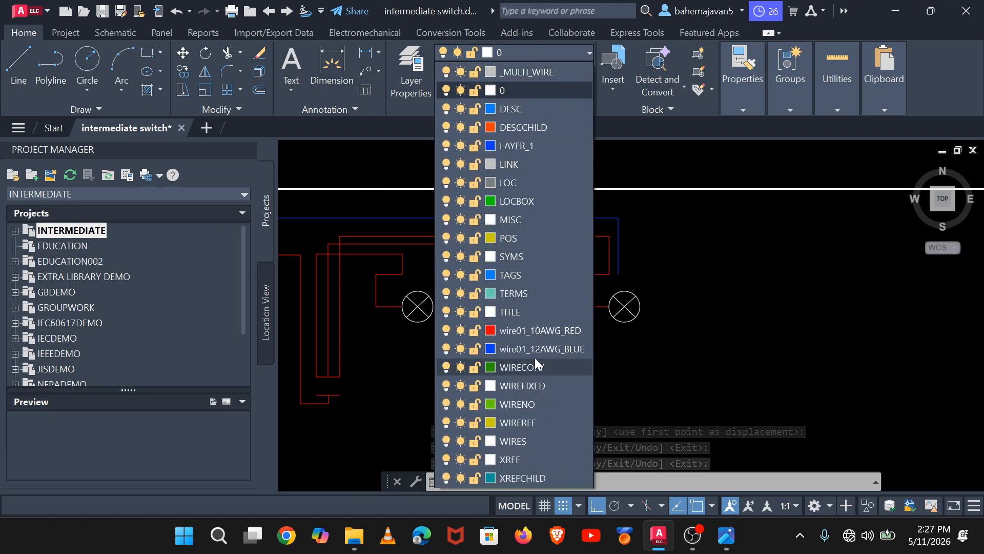
left_click(536, 348)
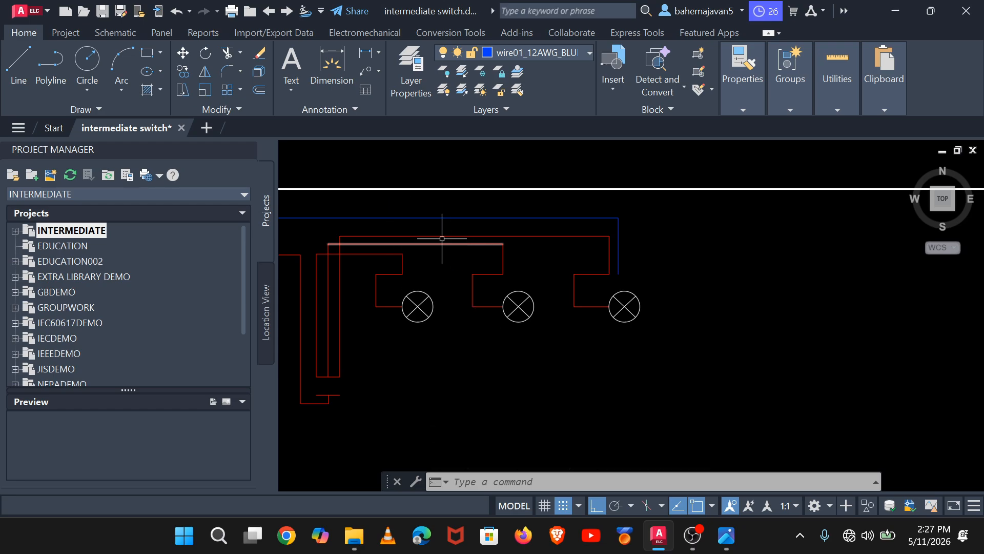
scroll(420, 217, "up", 4)
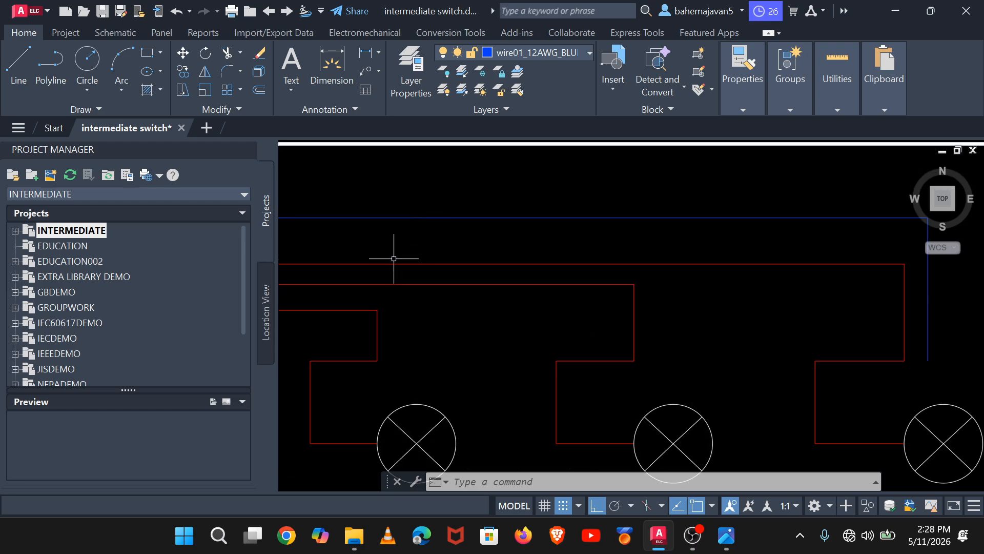
left_click(27, 64)
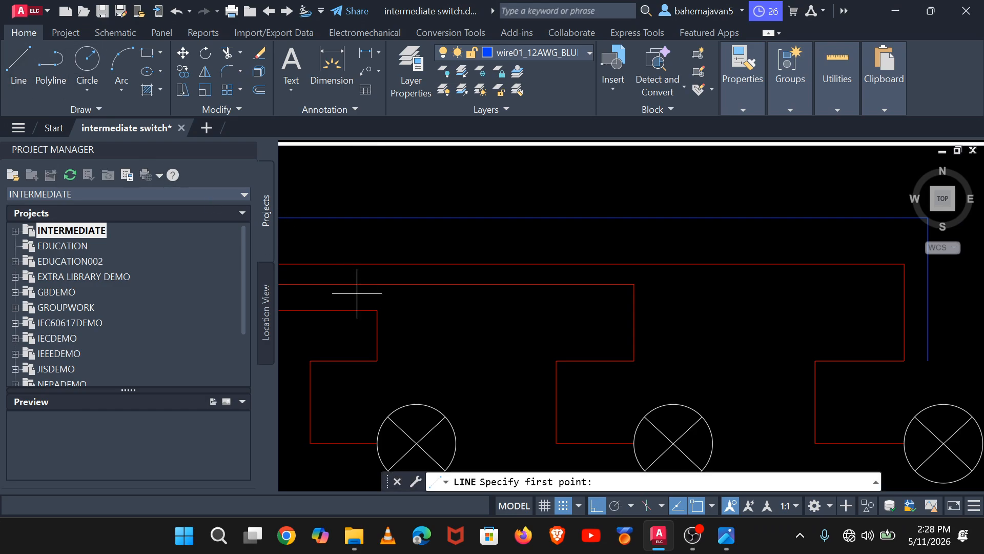
scroll(358, 294, "down", 2)
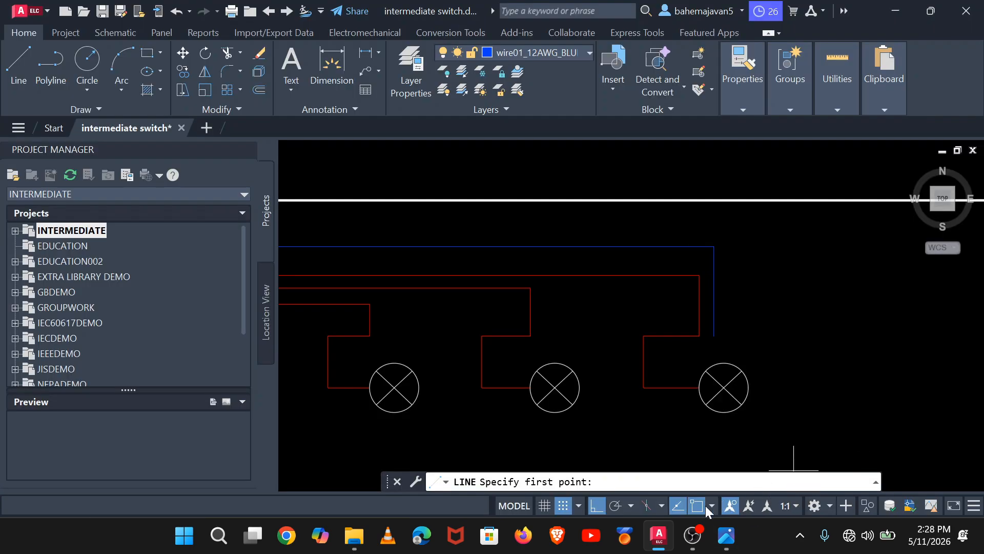
left_click(710, 505)
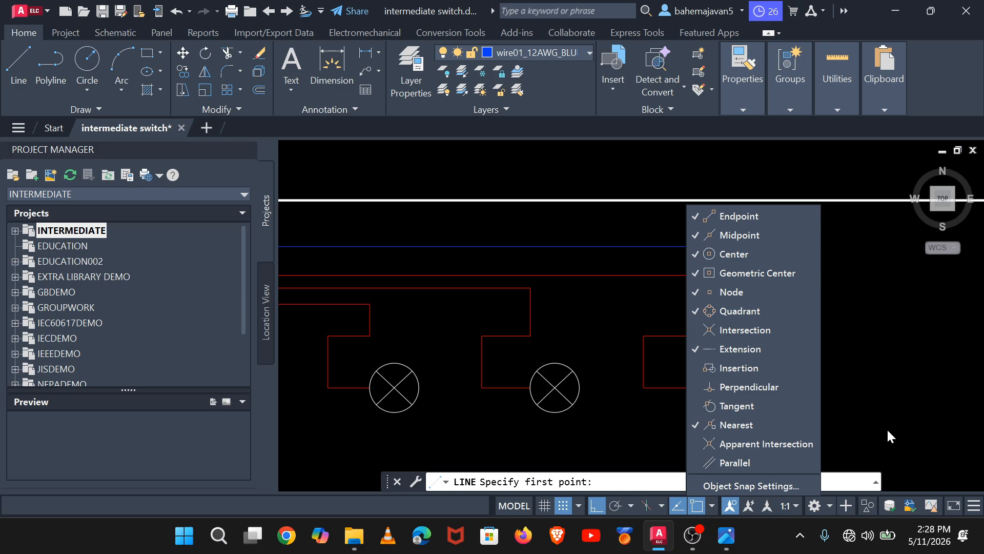
key("Escape")
left_click(876, 361)
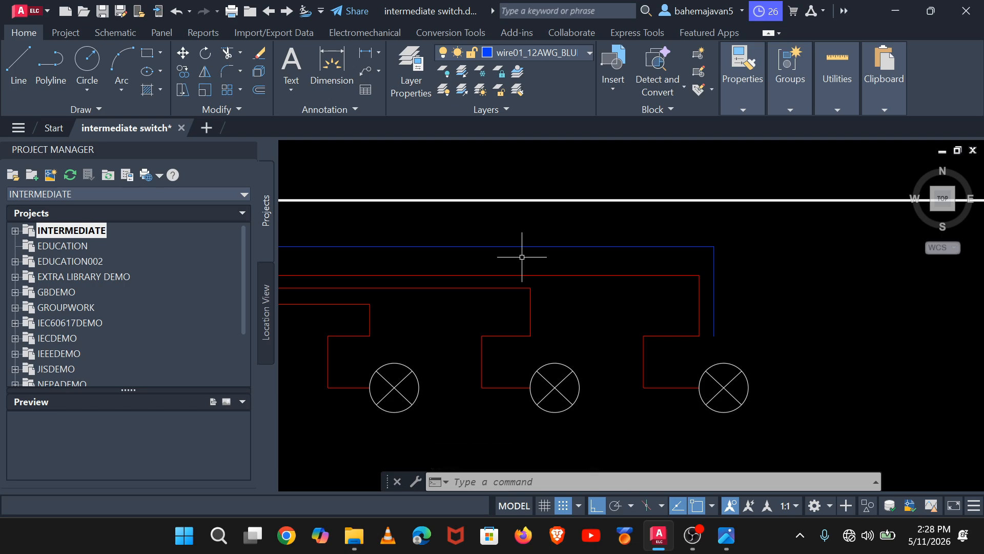
Step: Draw a stepped blue wire from the top neutral line down past the first lamp and back to its right quadrant
left_click(15, 60)
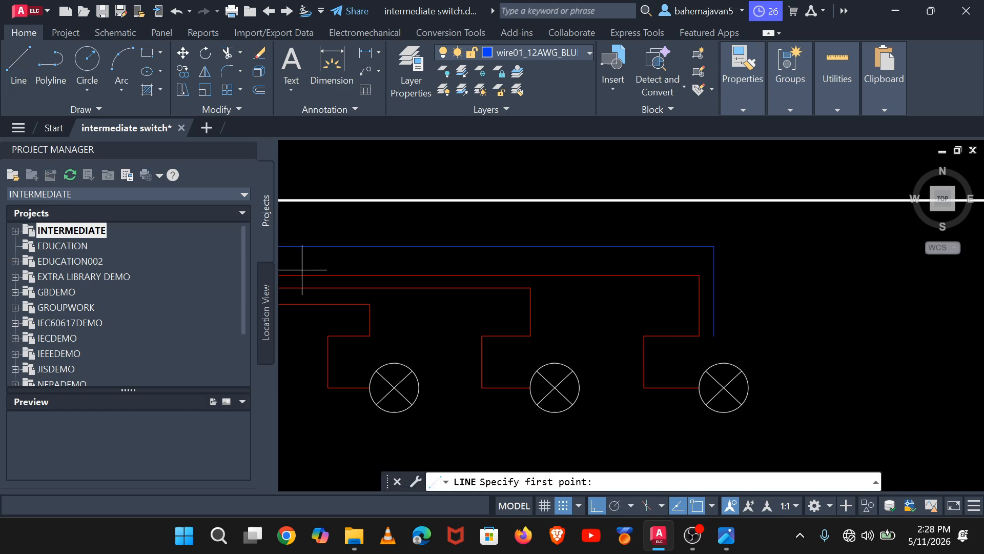
left_click(388, 245)
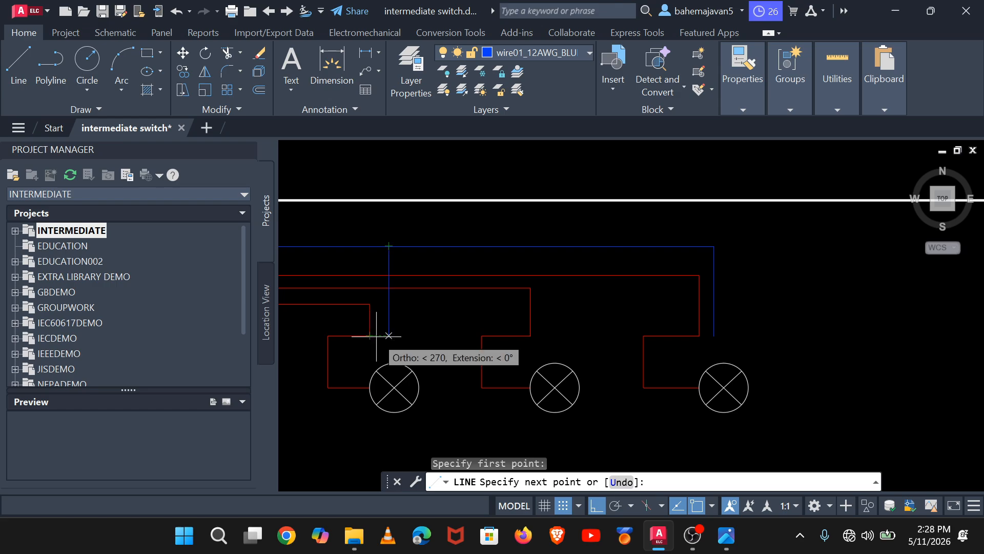
left_click(388, 336)
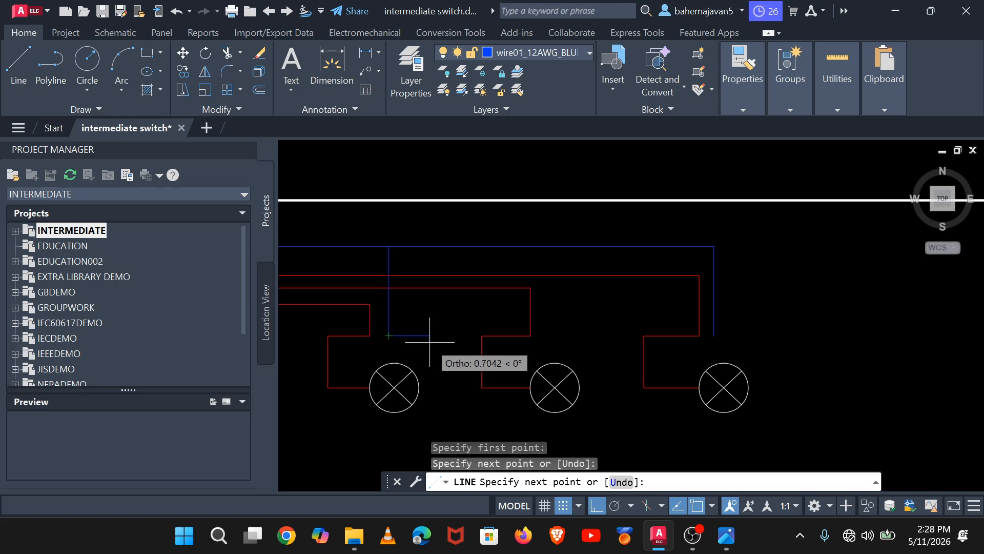
left_click(445, 345)
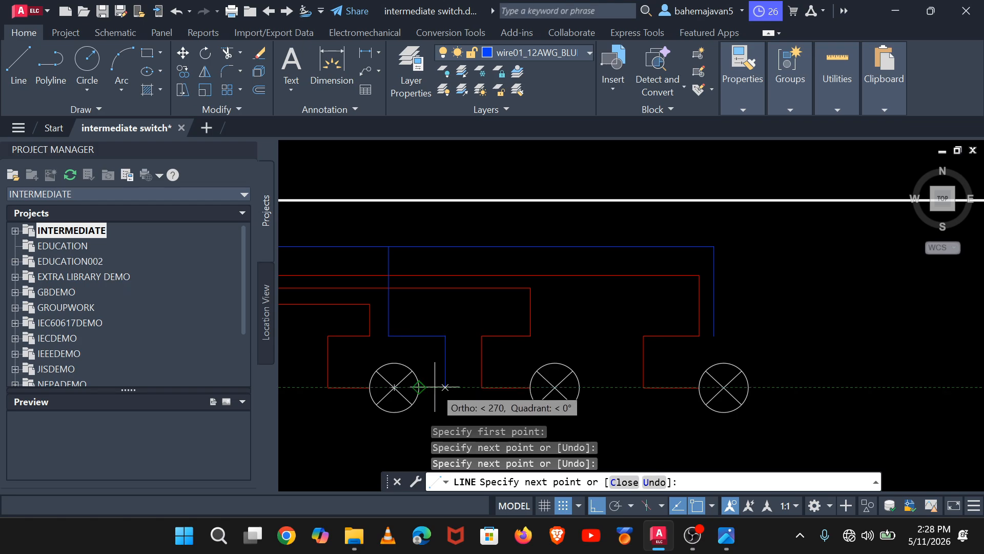
left_click(445, 387)
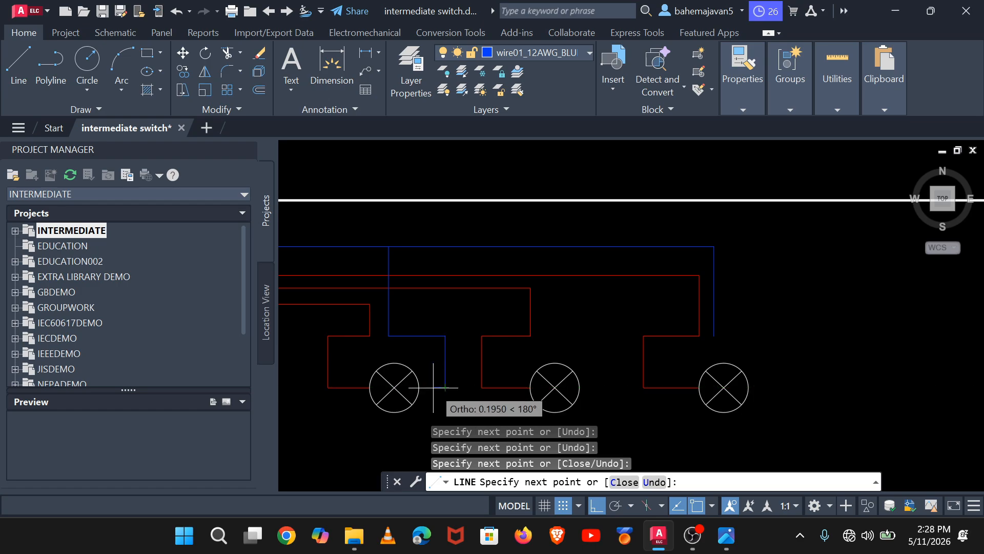
left_click(419, 387)
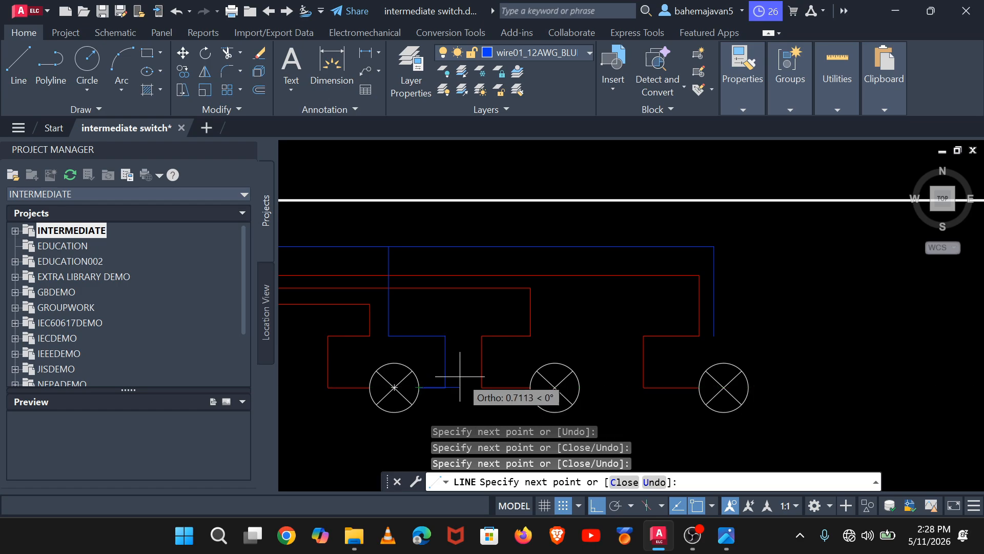
key("Return")
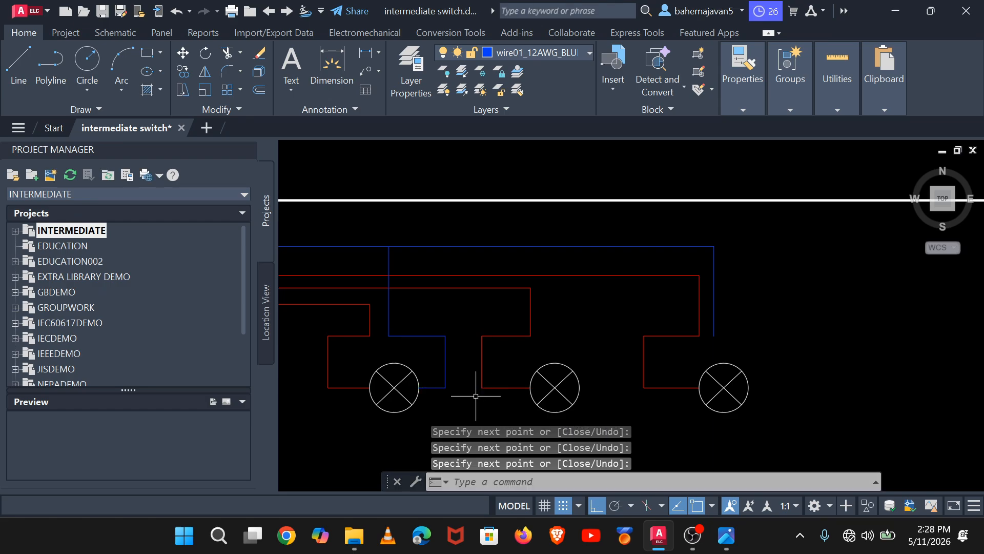
Step: Draw a matching stepped blue wire from the top neutral line around to the second lamp's right quadrant
left_click(18, 64)
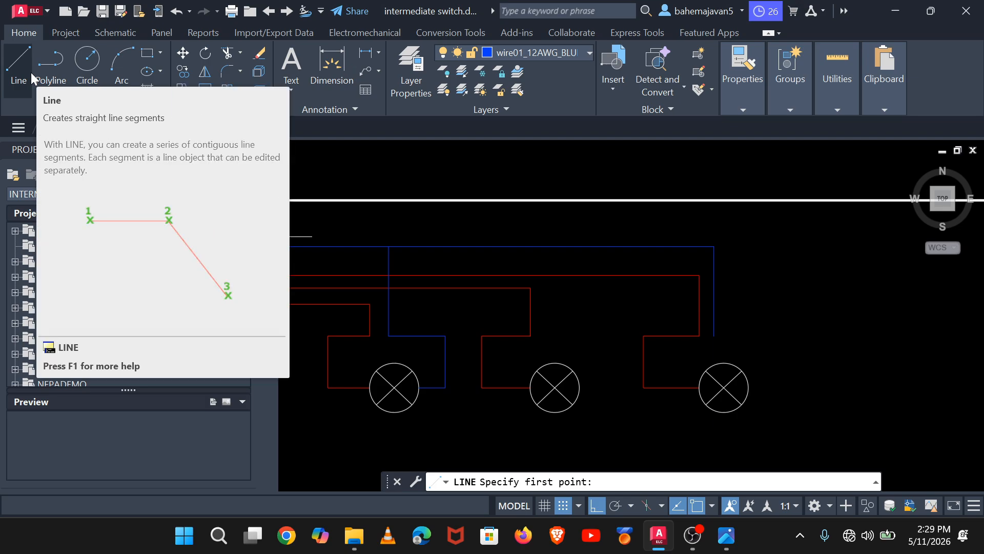
left_click(30, 72)
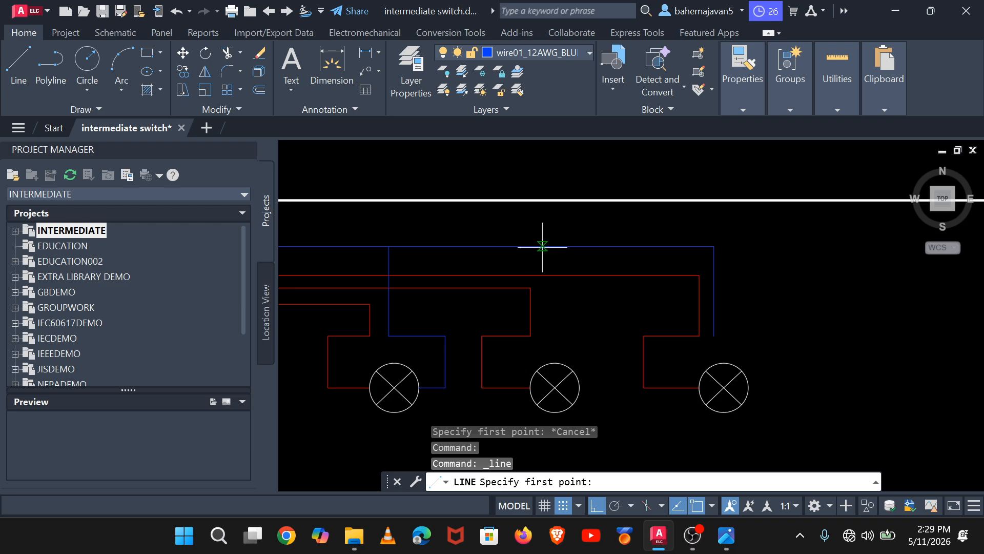
left_click(546, 246)
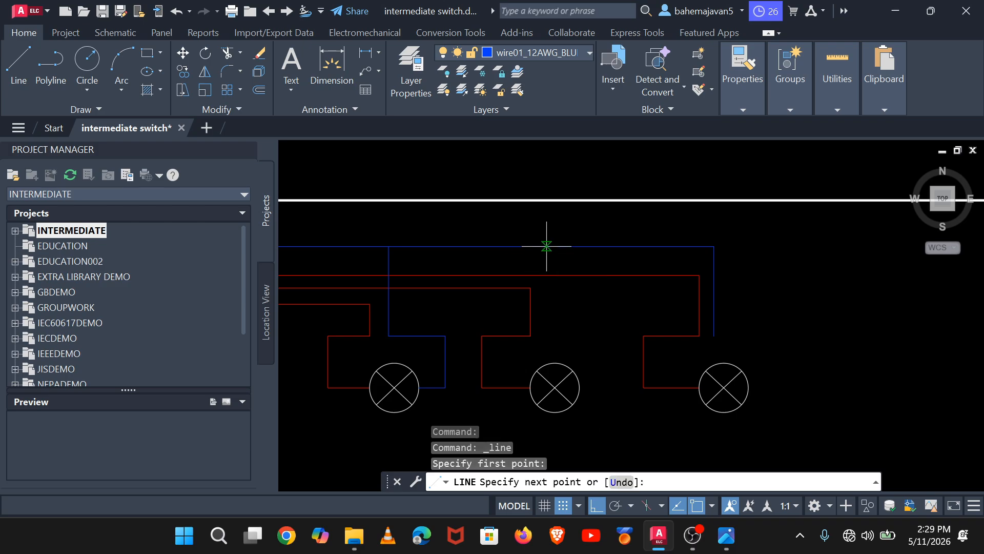
left_click(556, 335)
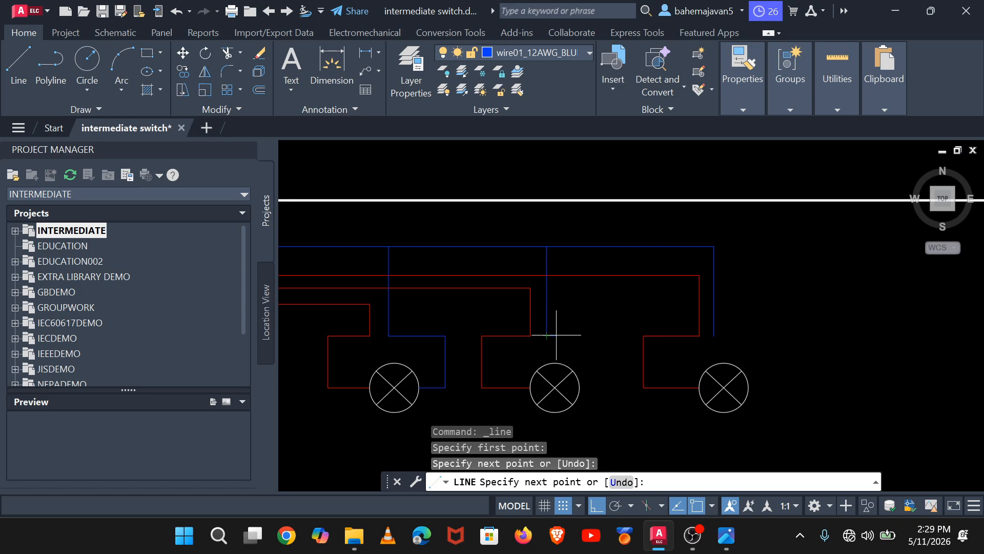
left_click(601, 337)
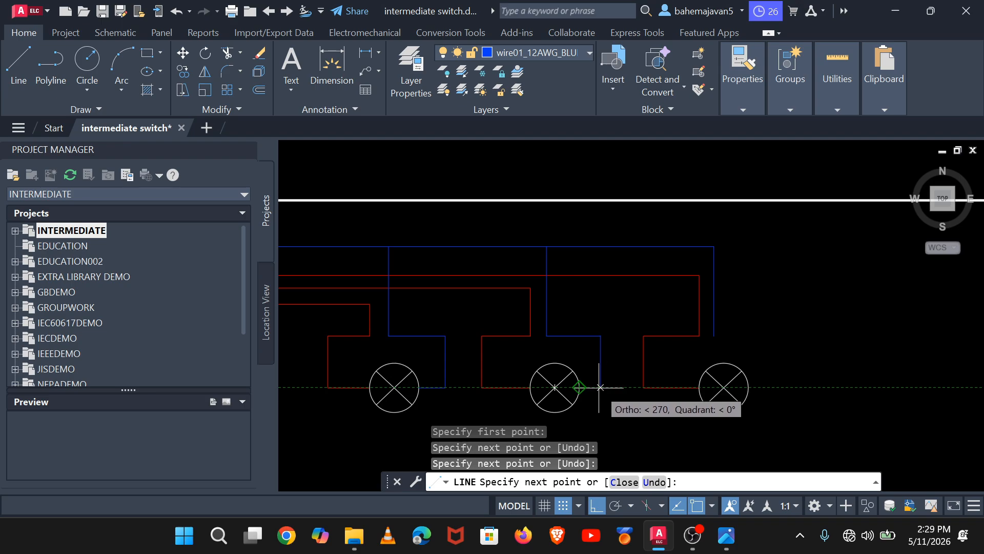
left_click(600, 387)
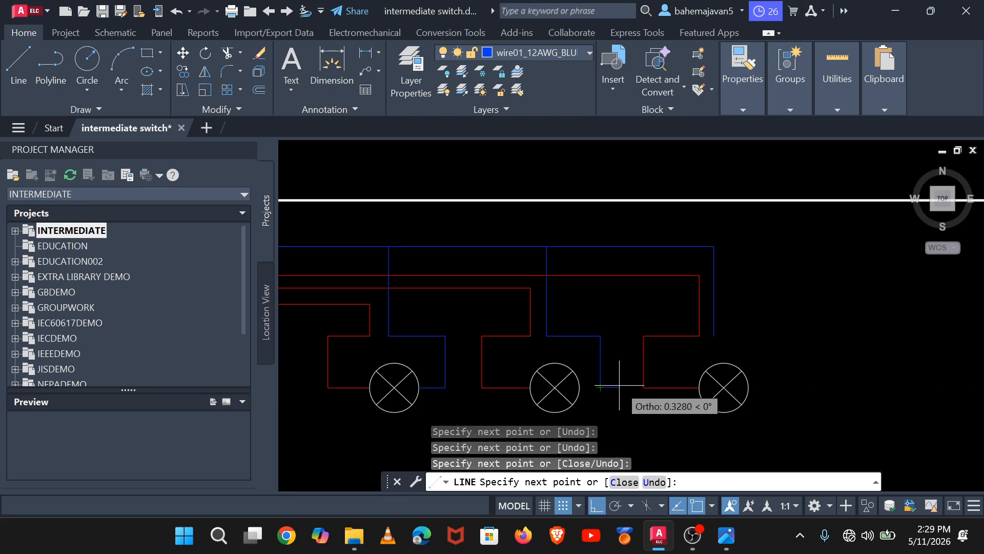
left_click(579, 387)
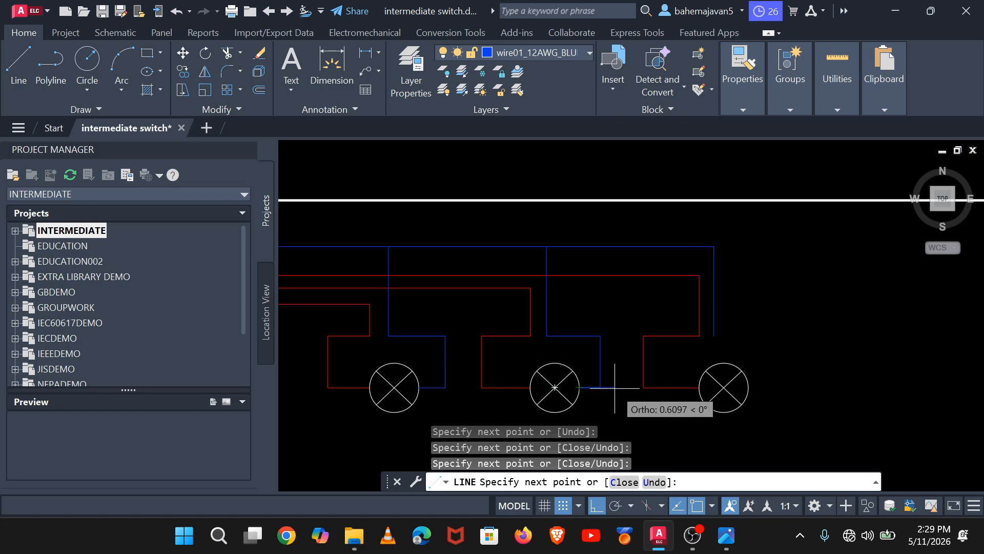
key("Return")
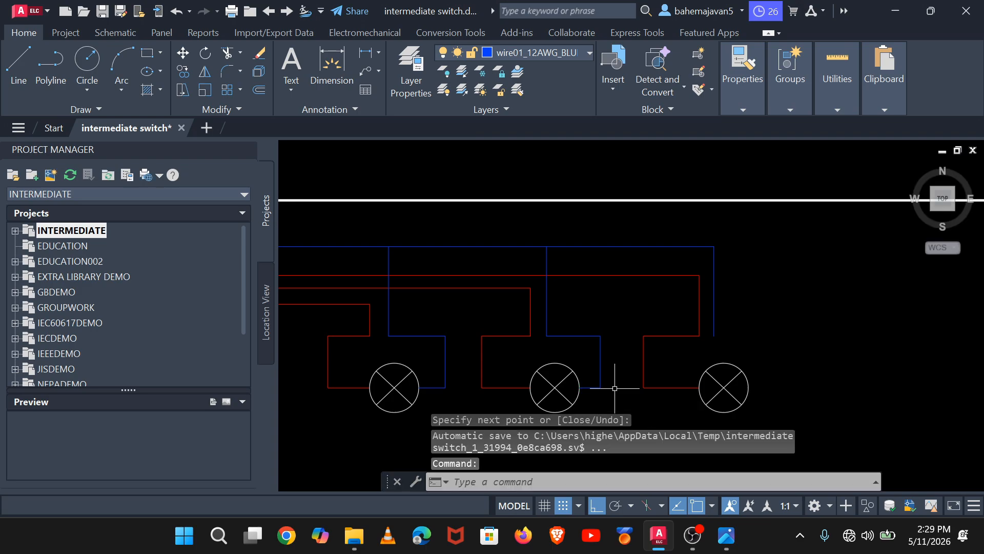
Step: Extend the neutral line's open lower end outward, down and back to the third lamp's right quadrant with blue line segments
key("Return")
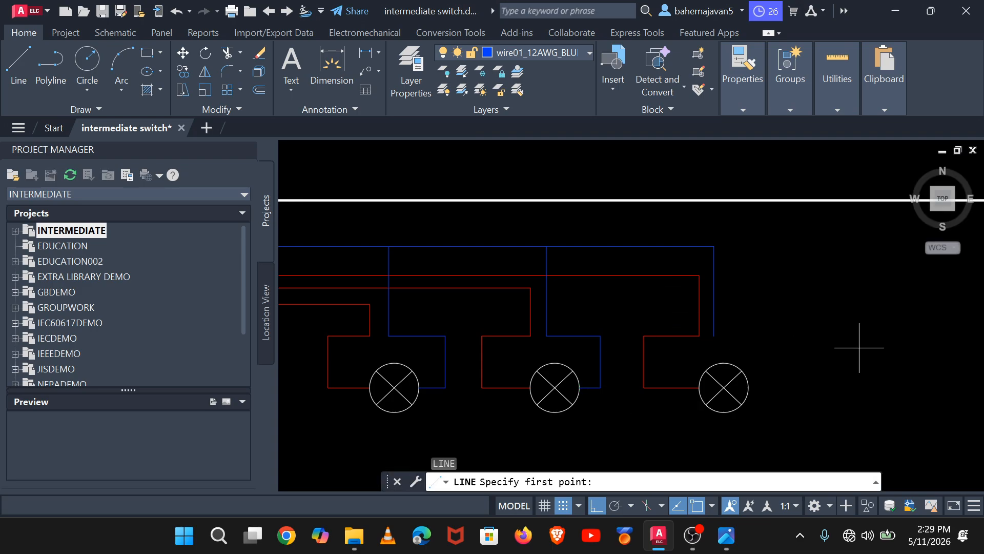
scroll(859, 348, "up", 4)
scroll(841, 323, "down", 4)
middle_click_drag(803, 331, 696, 269)
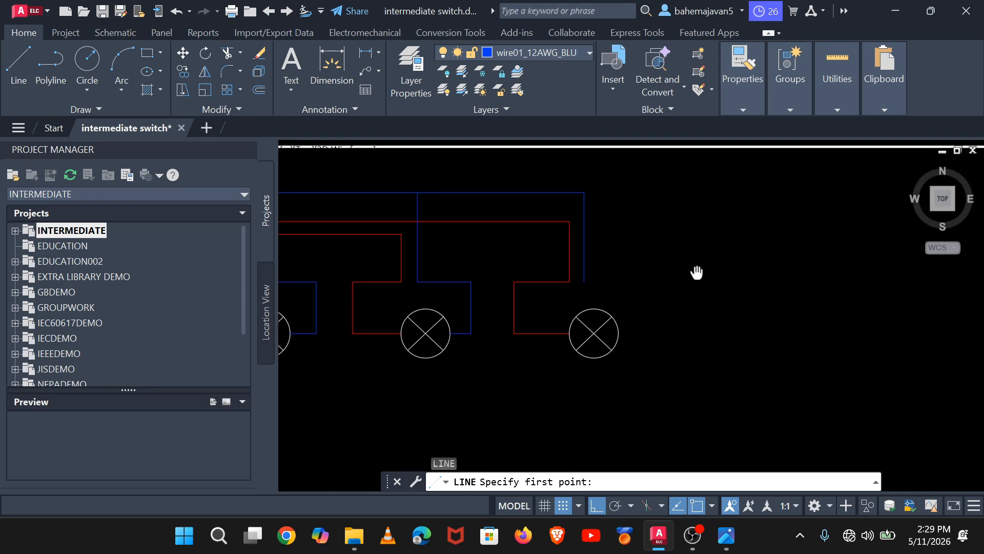
left_click(584, 281)
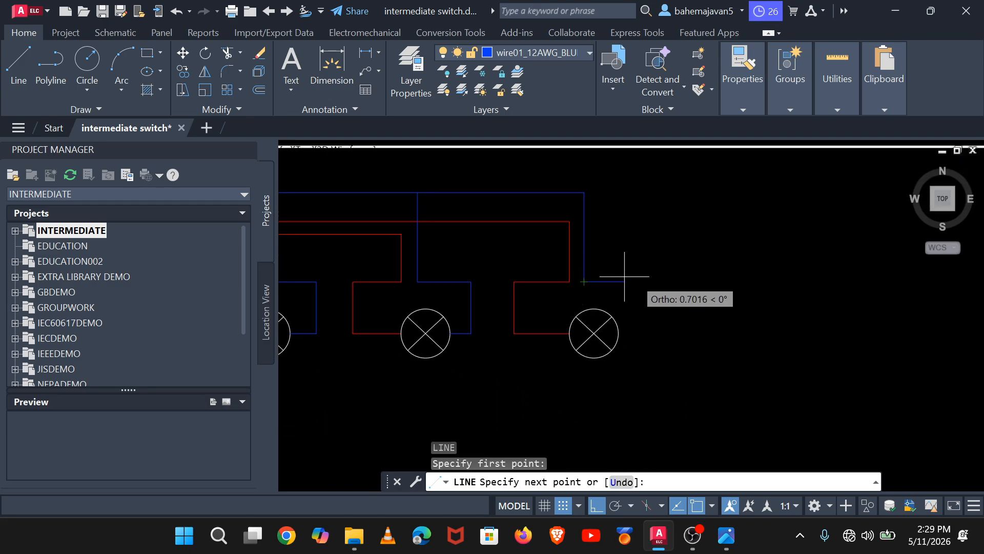
left_click(644, 281)
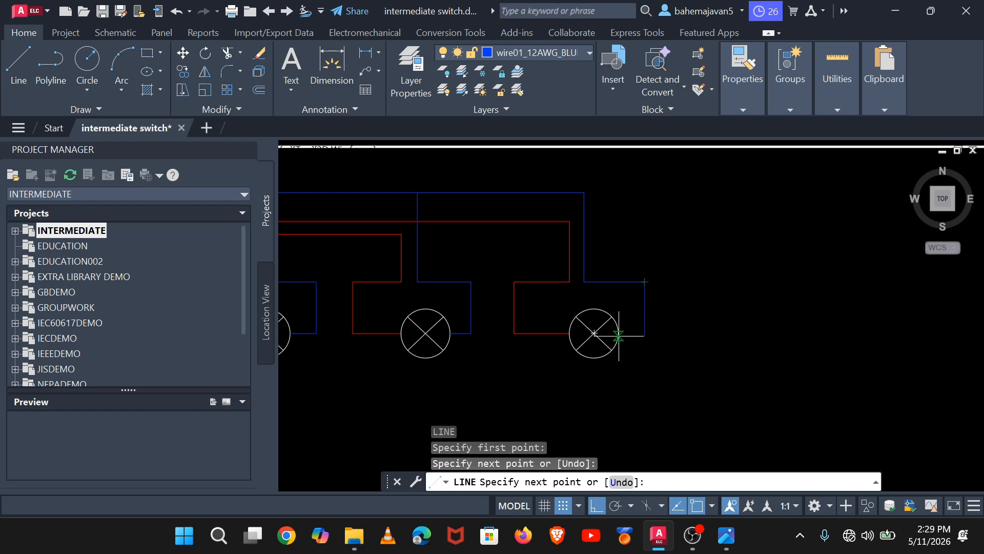
left_click(644, 333)
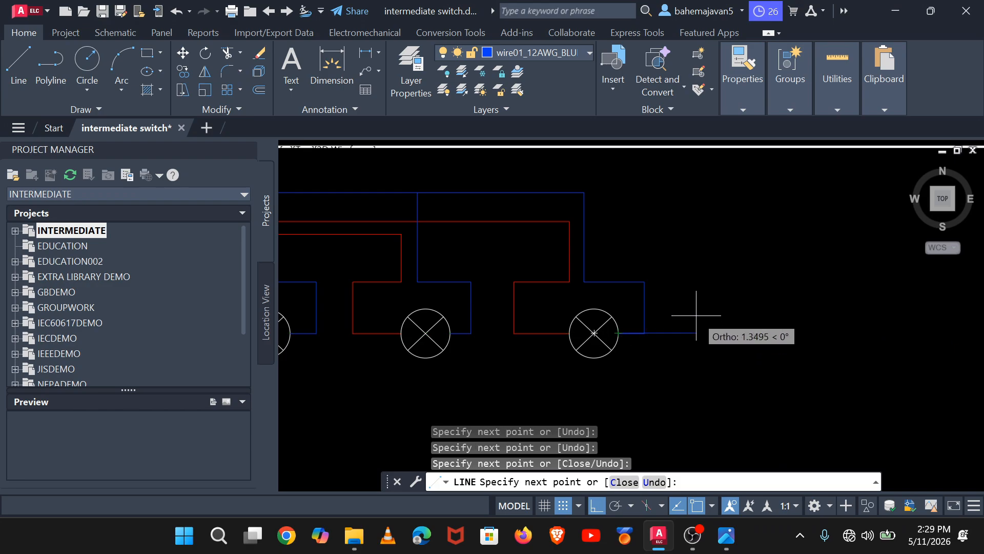
key("Return")
Step: Check the switch in the reference picture and trim away both parts of the horizontal line joining the three switch wires' lower ends
scroll(696, 316, "down", 3)
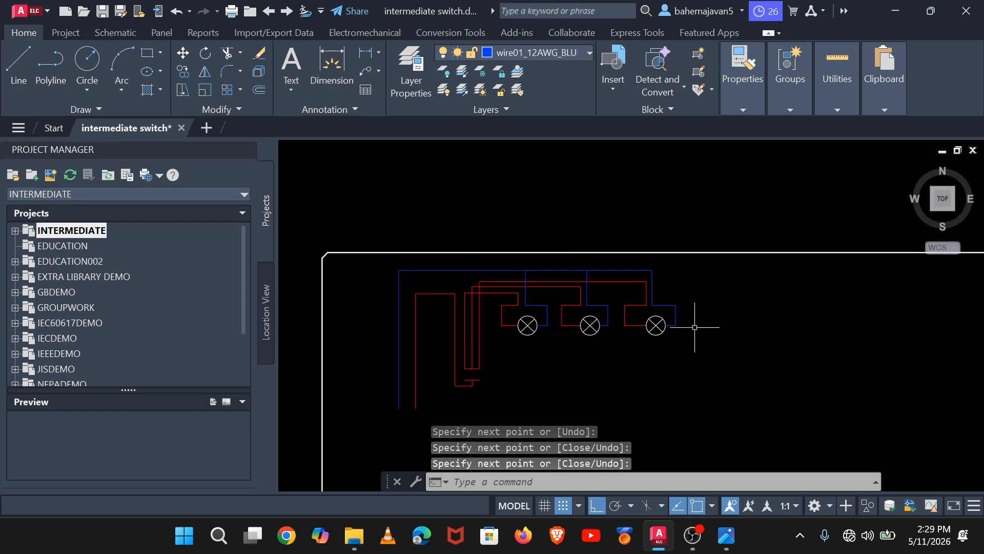
mouse_move(694, 328)
middle_mouse_down()
mouse_move(815, 321)
mouse_move(818, 311)
middle_mouse_up()
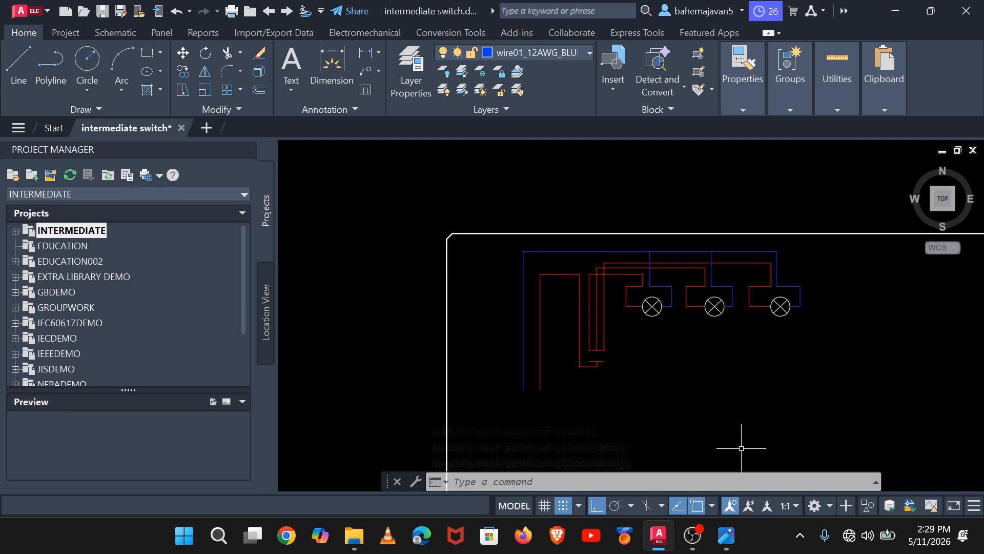
scroll(726, 396, "up", 4)
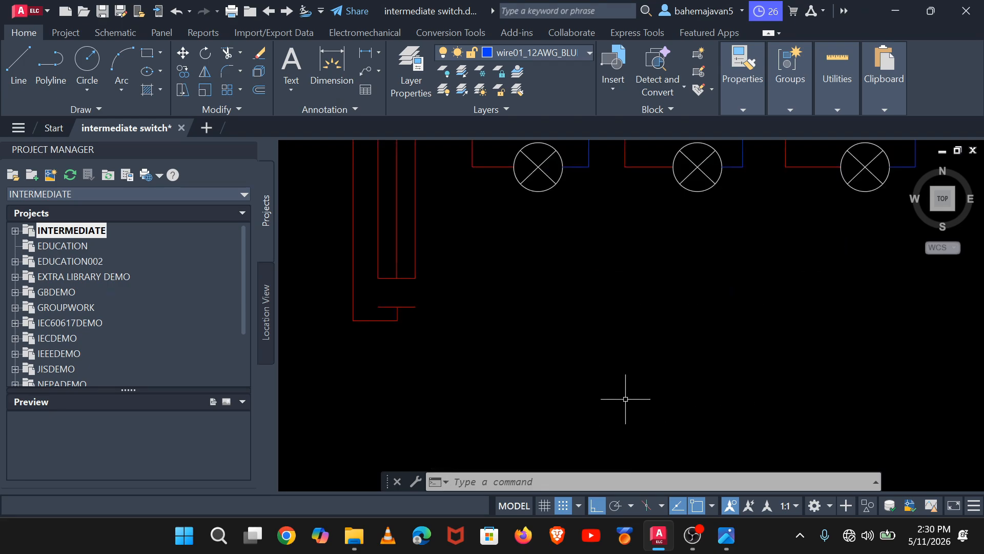
middle_click_drag(522, 374, 648, 387)
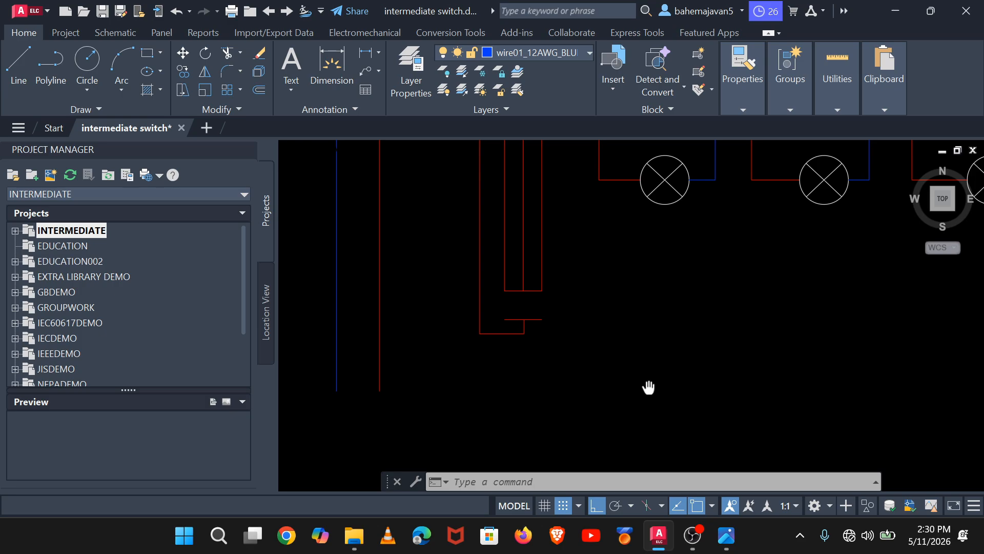
left_click(716, 523)
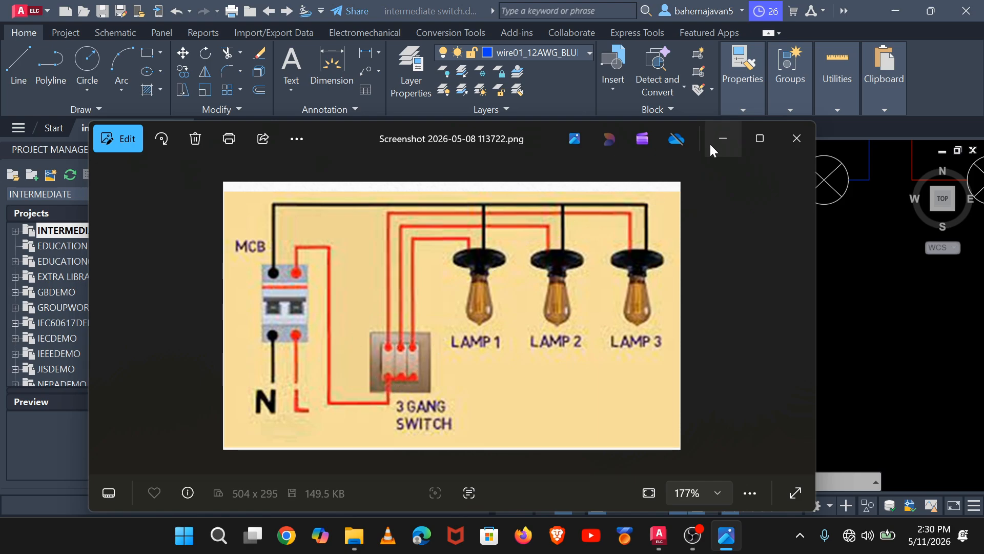
left_click(723, 142)
scroll(573, 226, "up", 4)
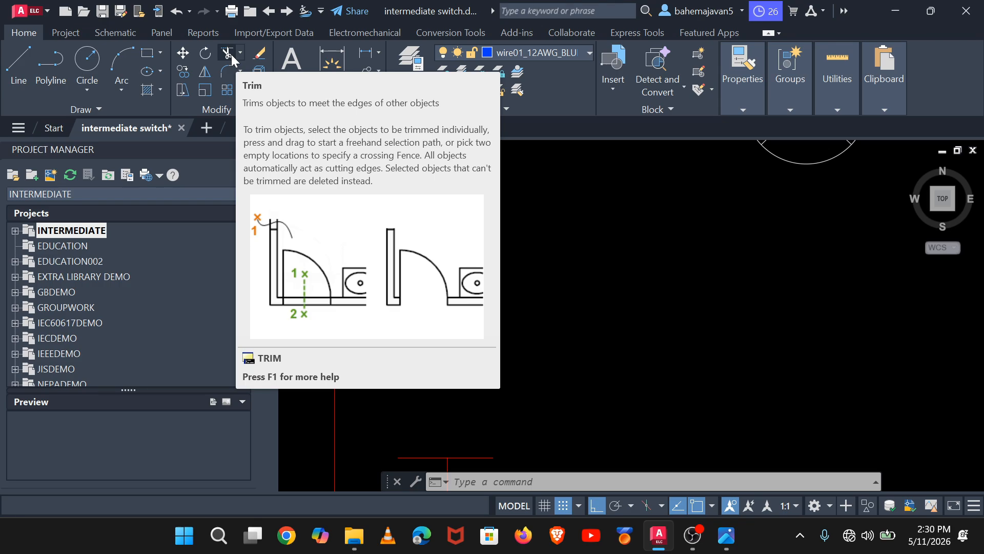
left_click(232, 55)
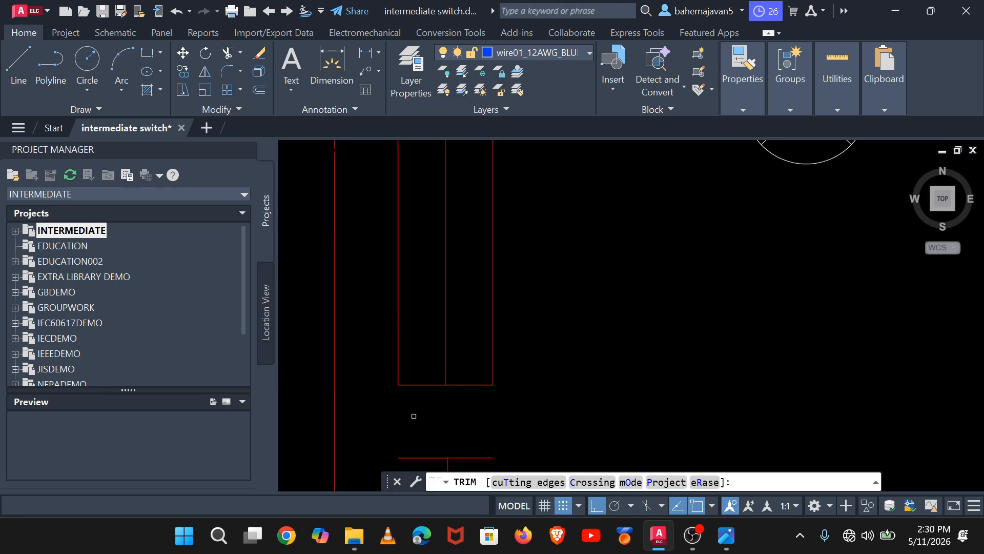
left_click(426, 384)
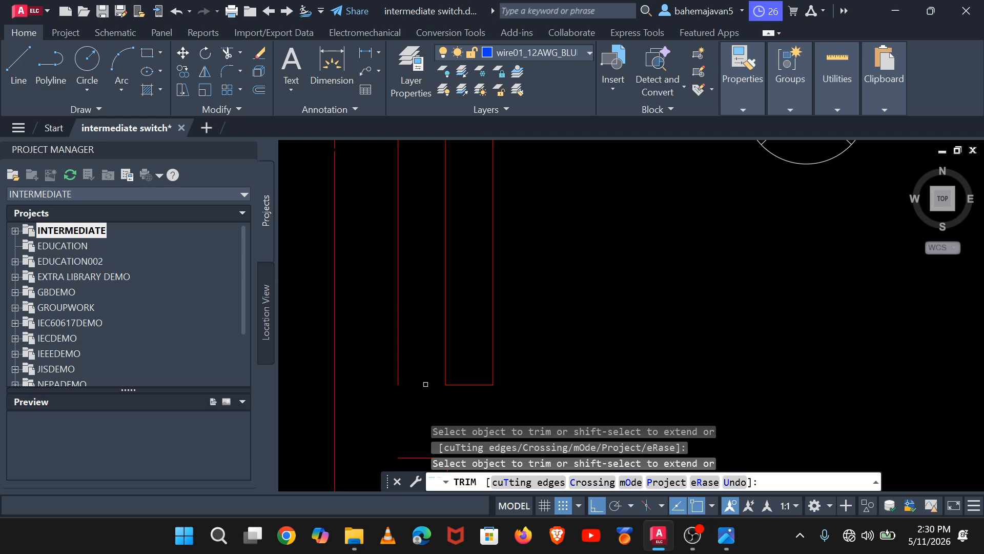
left_click(454, 385)
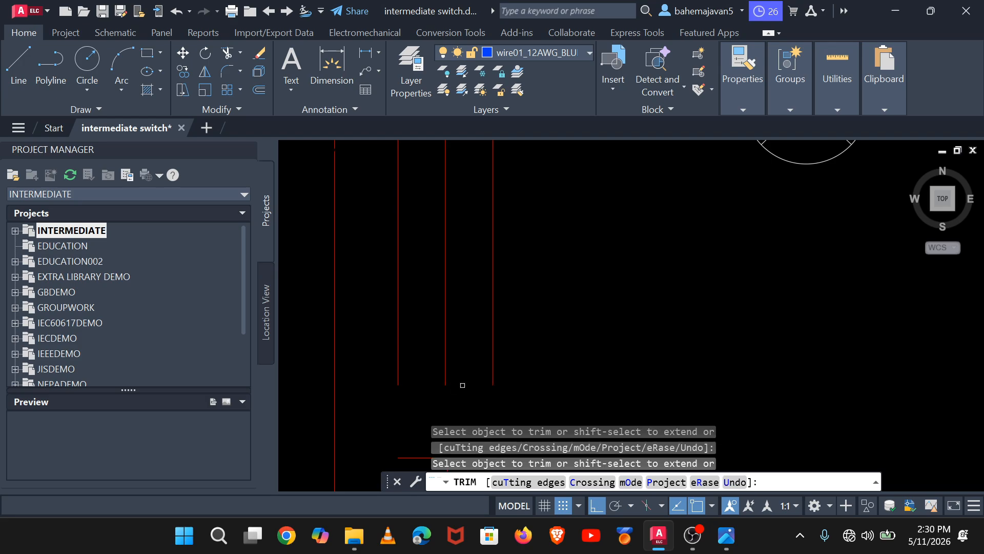
Step: Make wire01_10AWG_RED the current layer for the switch symbols
scroll(463, 385, "down", 2)
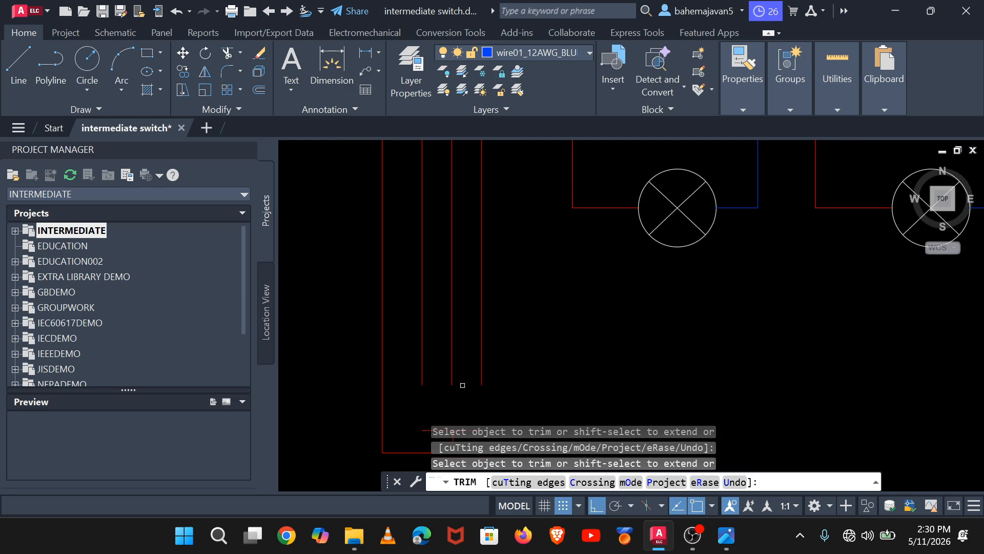
mouse_move(462, 385)
middle_mouse_down()
mouse_move(468, 292)
mouse_move(480, 283)
middle_mouse_up()
scroll(481, 283, "up", 2)
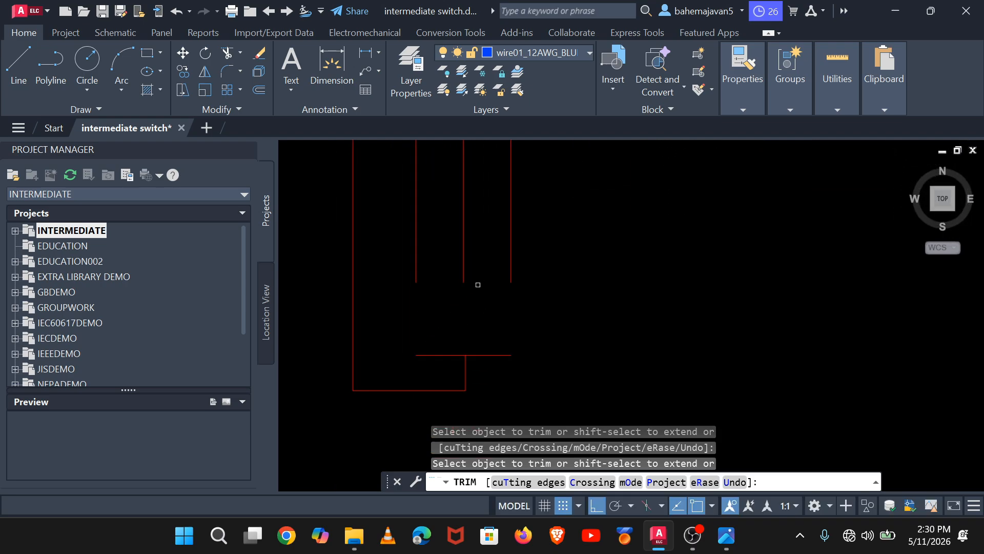
left_click(589, 52)
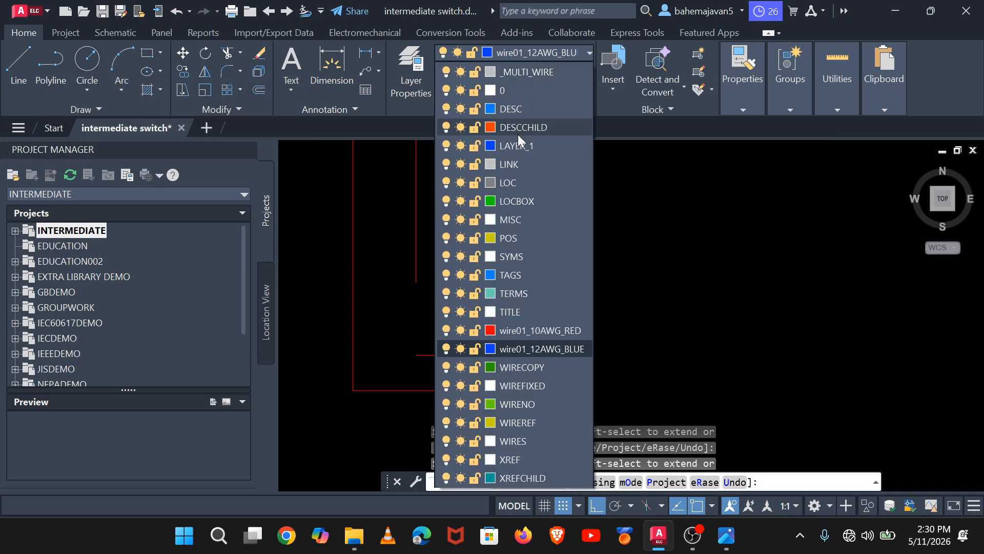
left_click(493, 330)
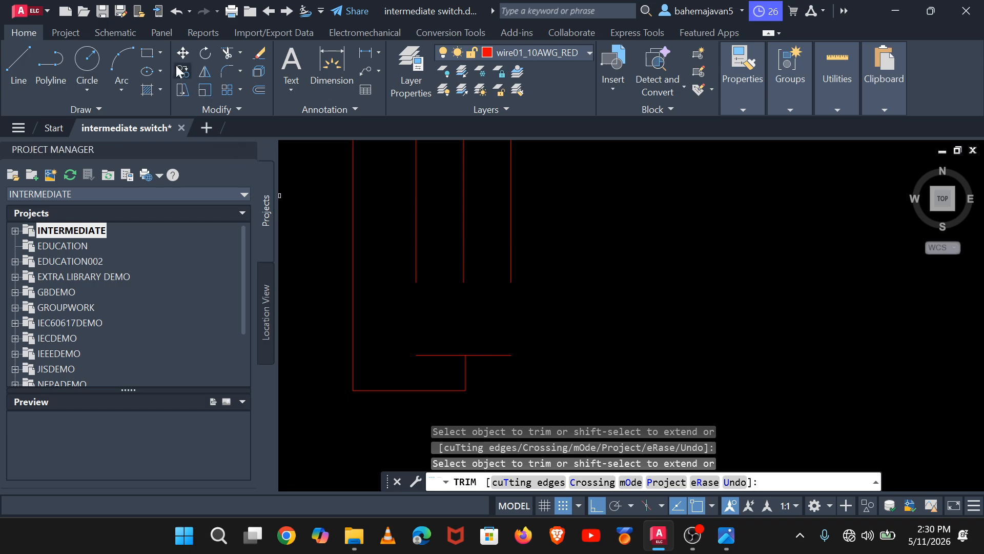
left_click(82, 61)
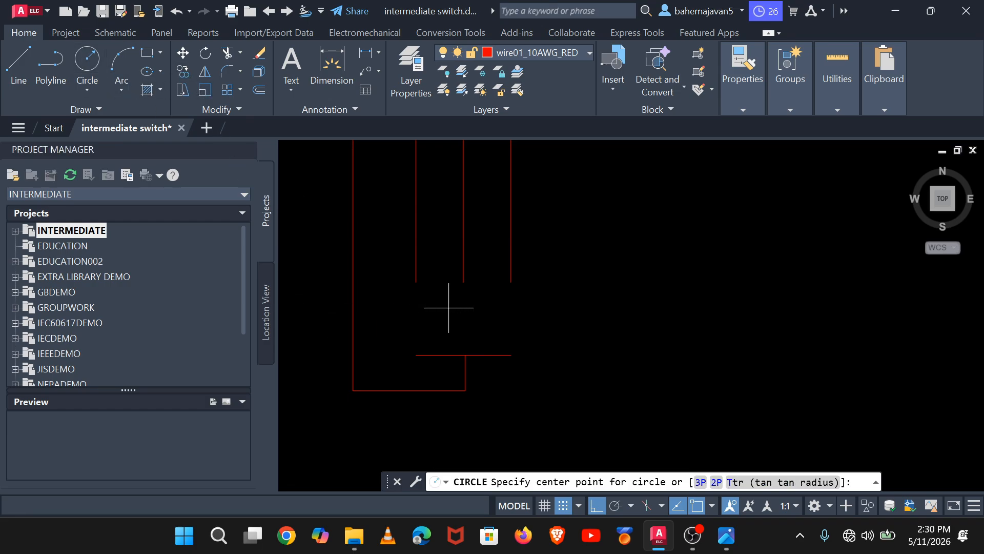
left_click(415, 281)
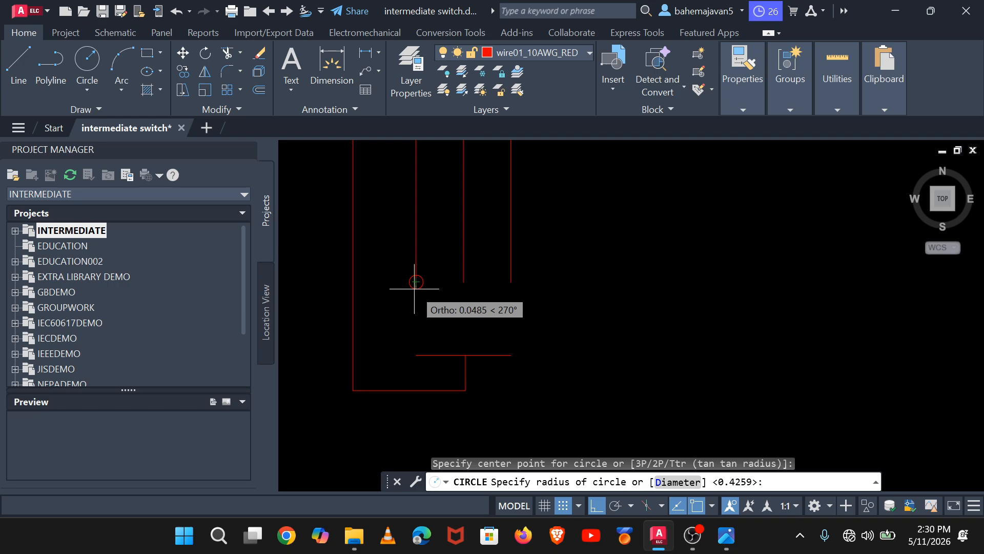
key("Escape")
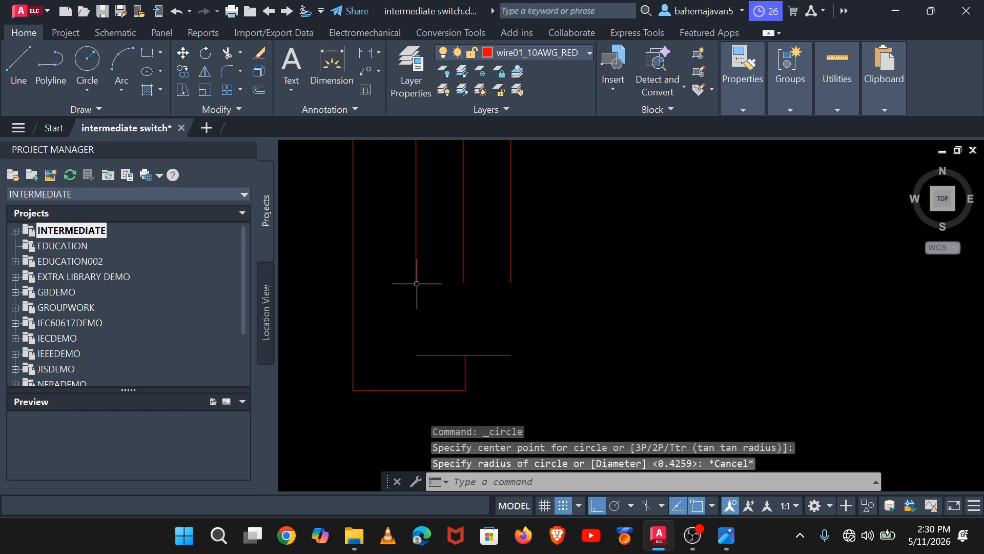
Step: Draw a red circle of about 0.08 radius centred on the lower end of the leftmost switch wire
key("Return")
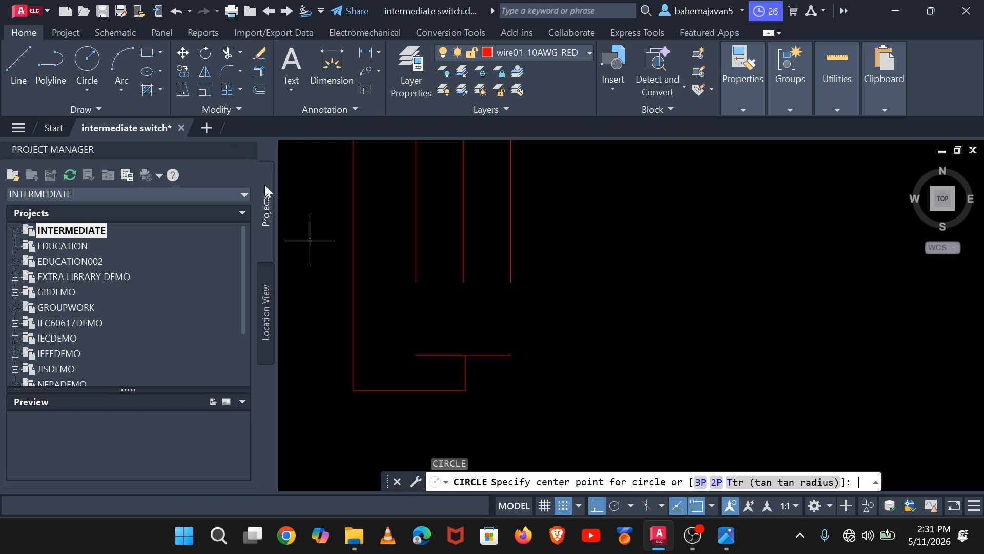
left_click(415, 281)
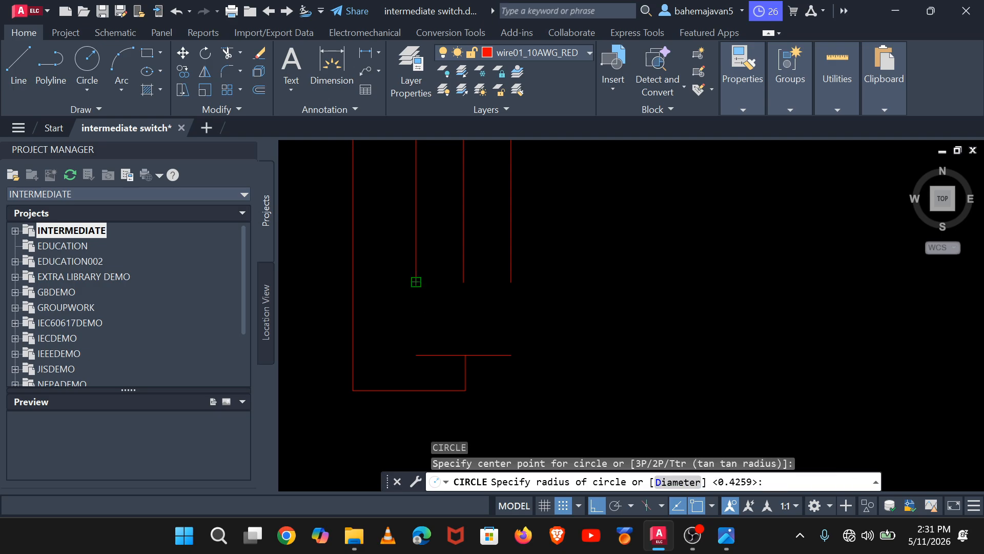
left_click(418, 294)
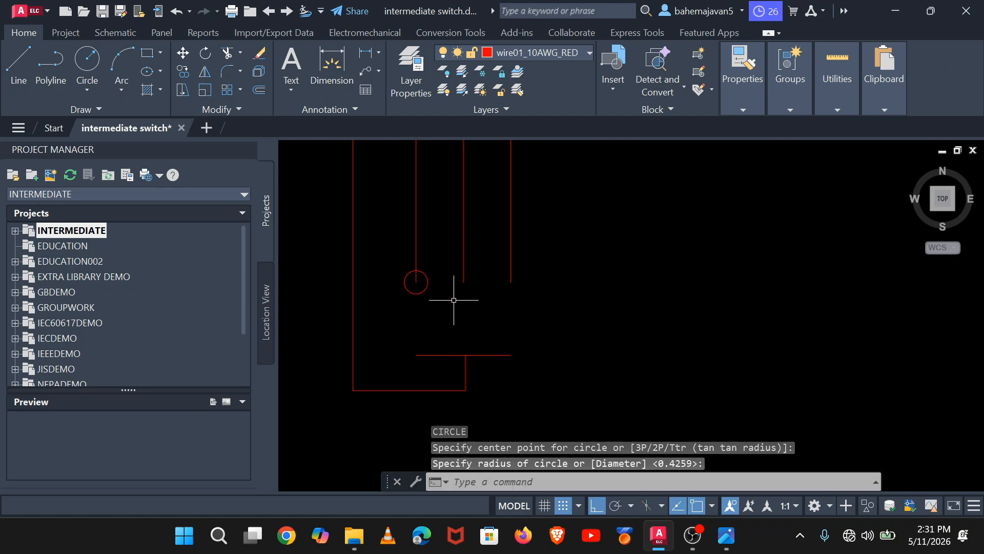
key("space")
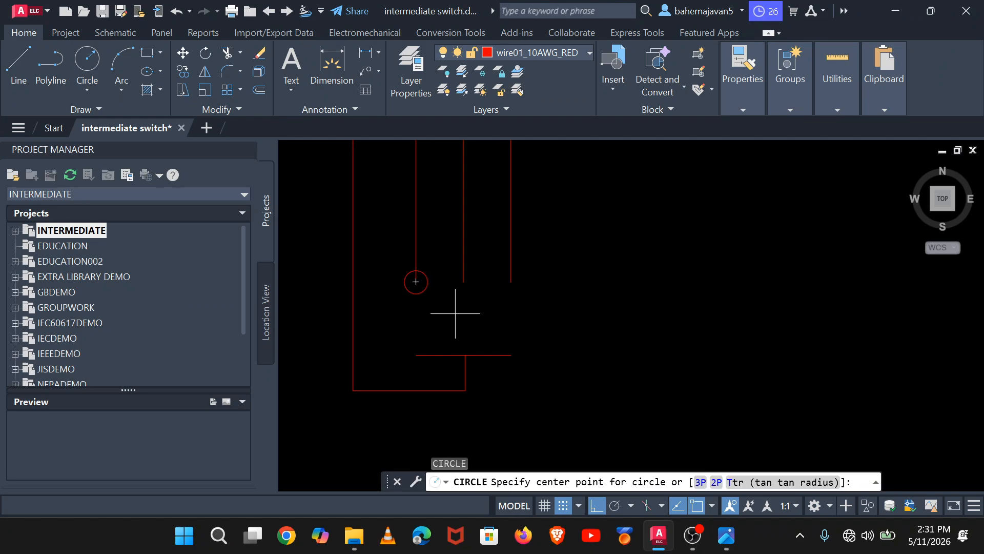
key("Escape")
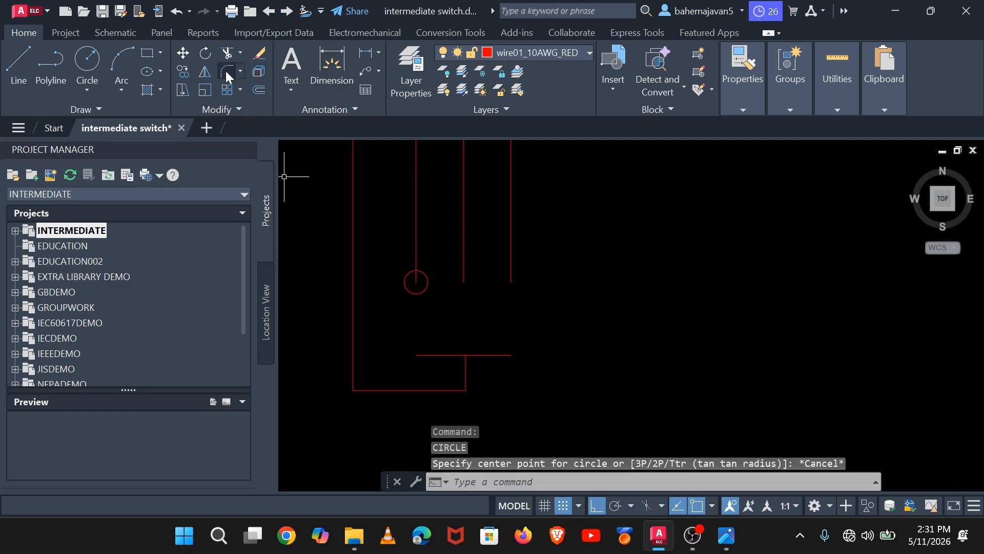
Step: Move the circle down so its top quadrant meets the lower end of the leftmost switch wire
left_click(184, 70)
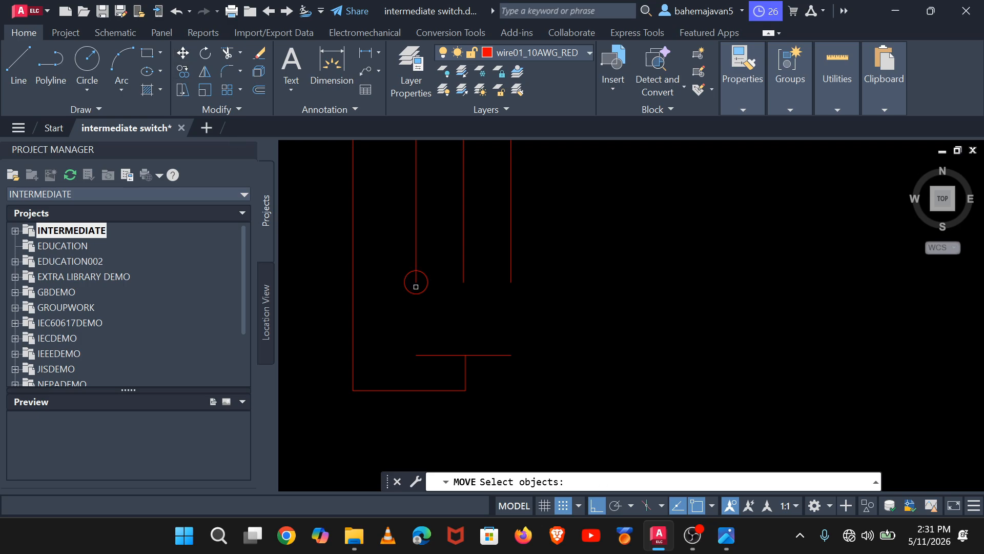
left_click(415, 292)
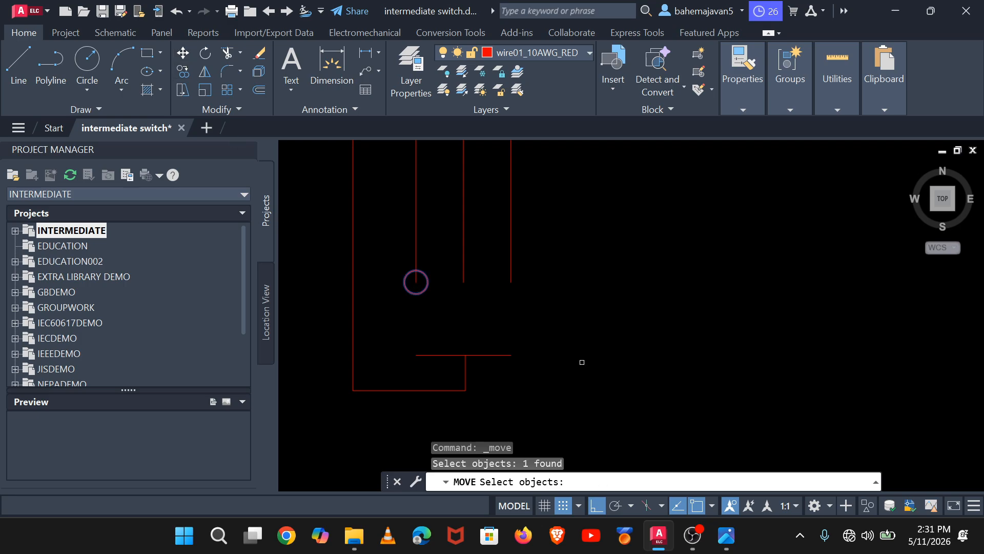
key("Return")
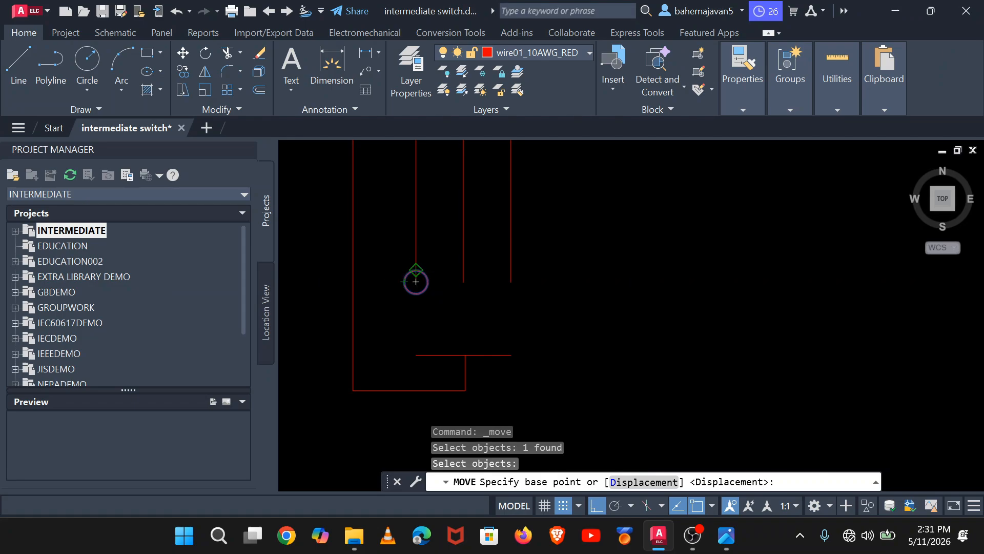
left_click(415, 281)
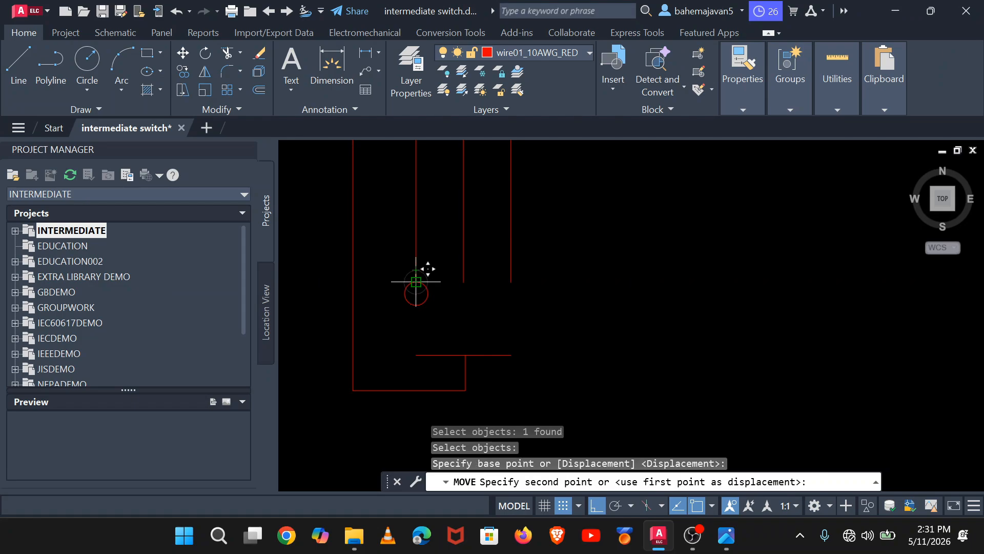
left_click(416, 282)
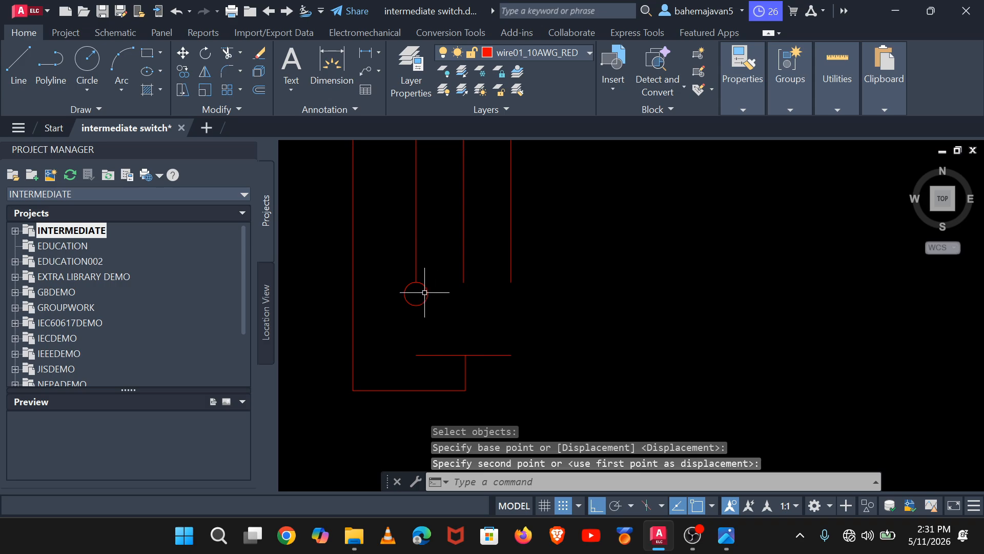
Step: Copy the circle to the lower ends of the middle and rightmost switch wires
left_click(181, 71)
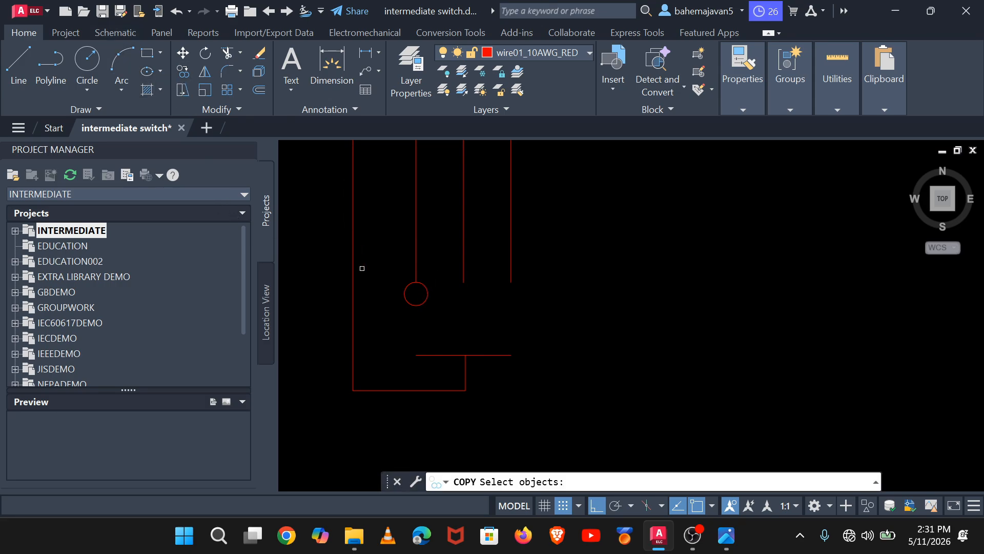
left_click(411, 304)
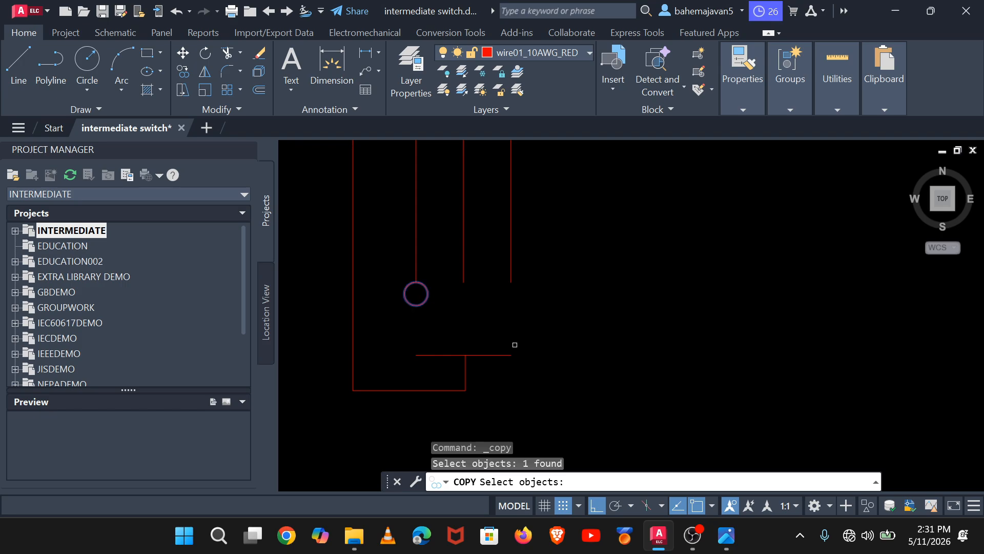
key("Return")
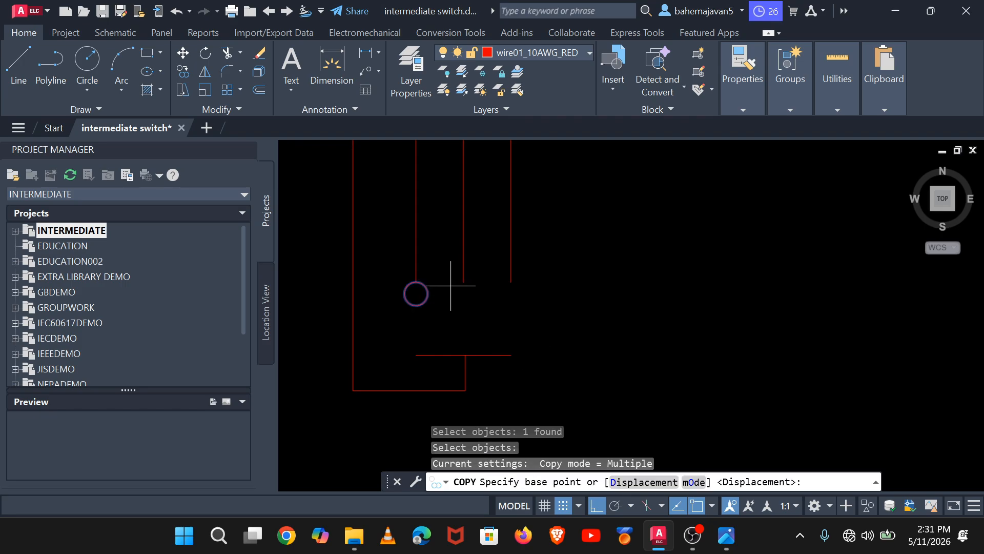
left_click(416, 293)
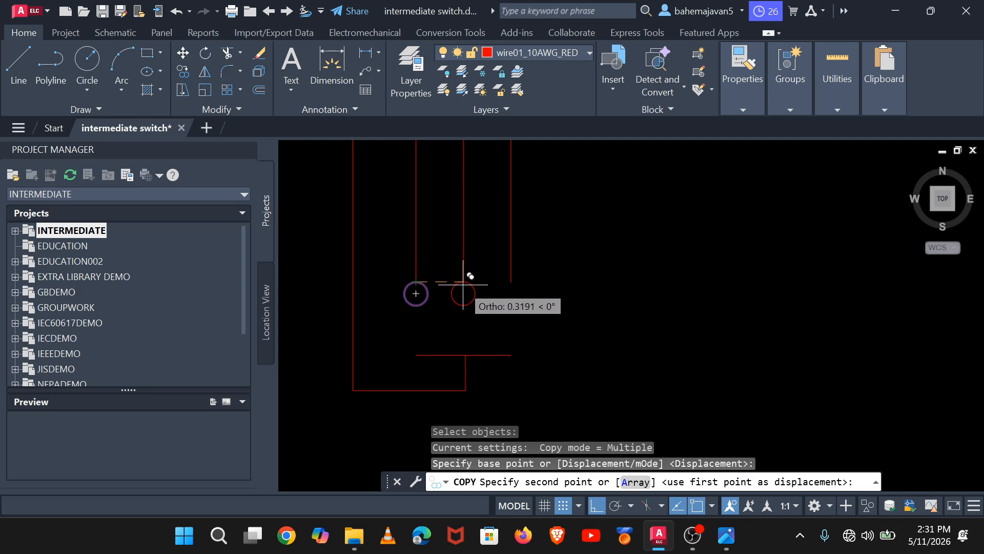
left_click(463, 293)
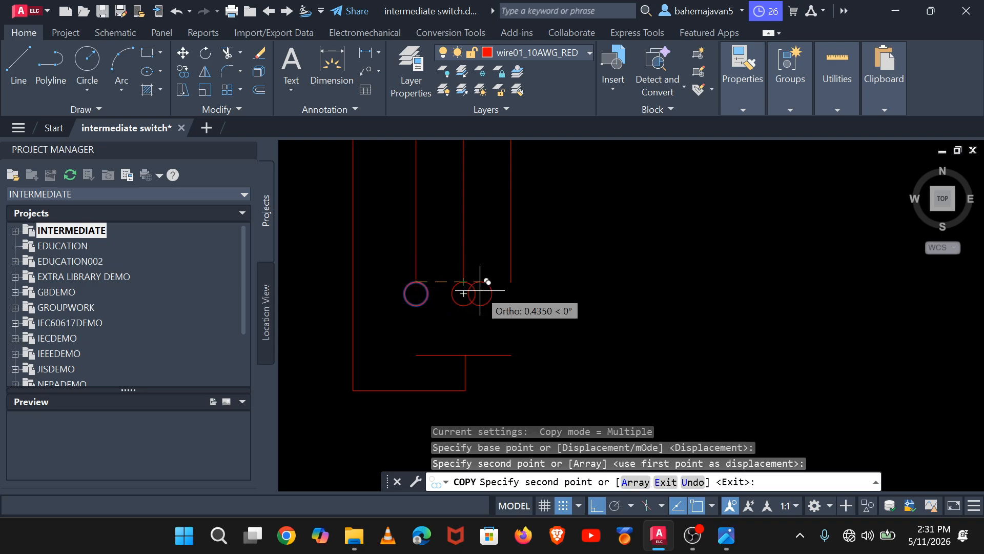
left_click(511, 283)
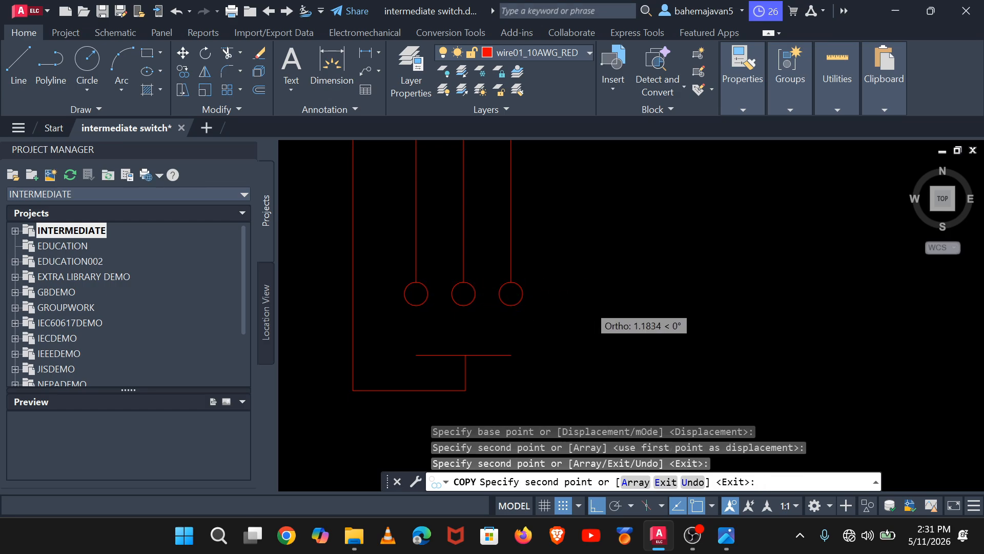
key("Return")
Step: Turn Ortho mode off so that slanted lines can be drawn
scroll(393, 334, "up", 2)
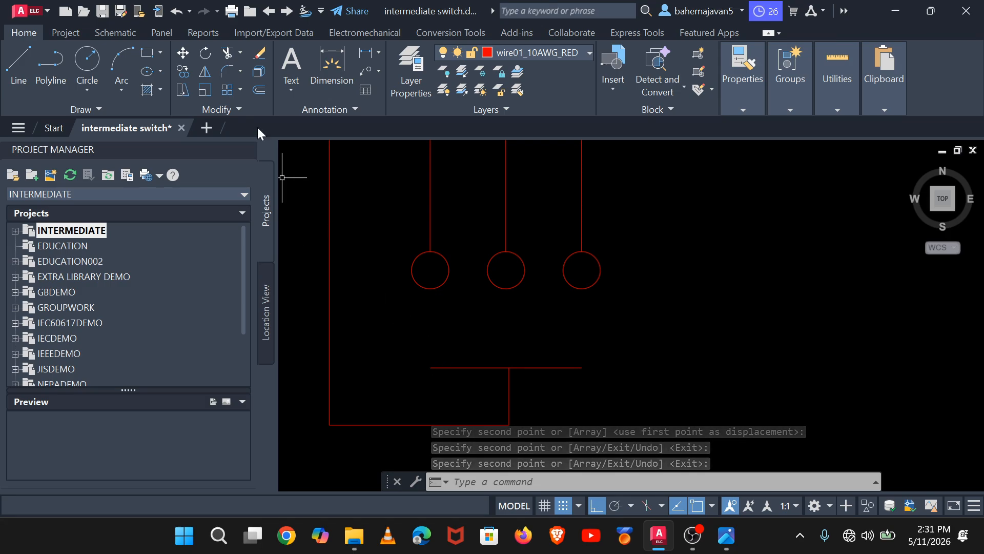
left_click(19, 65)
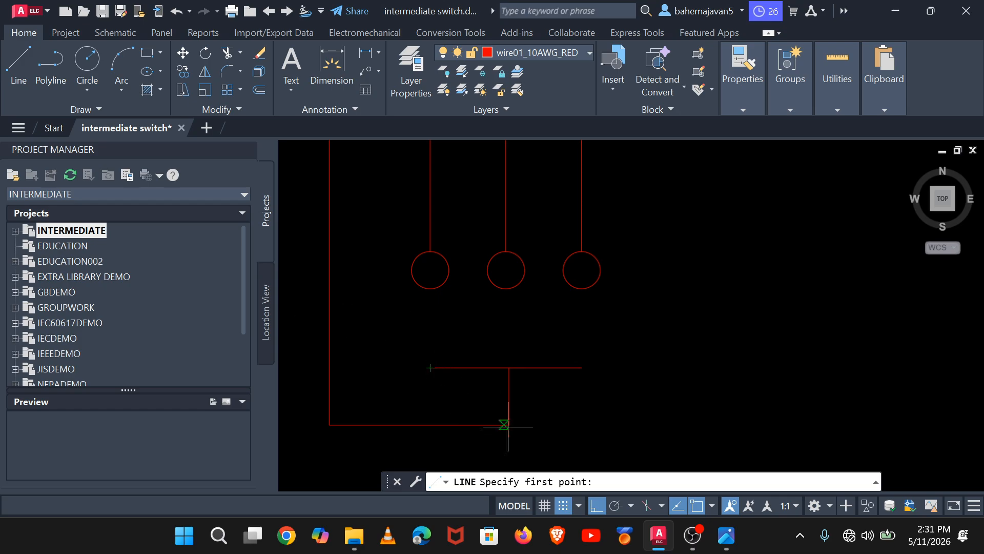
left_click(597, 506)
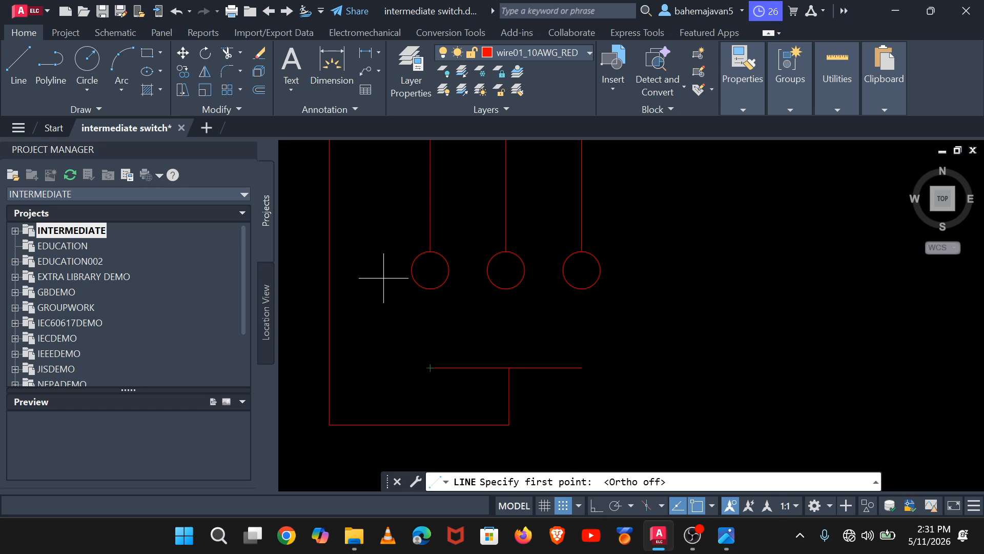
left_click(431, 365)
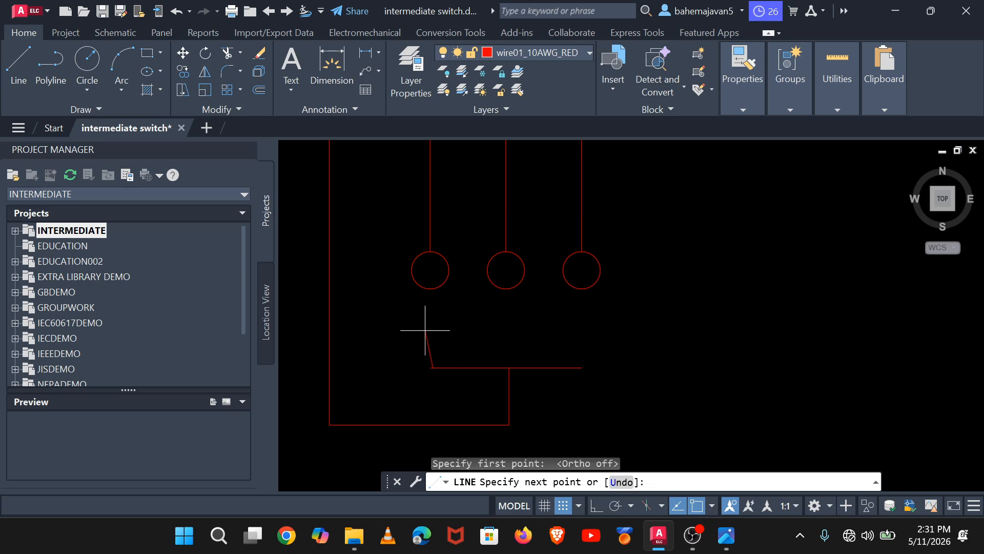
key("Escape")
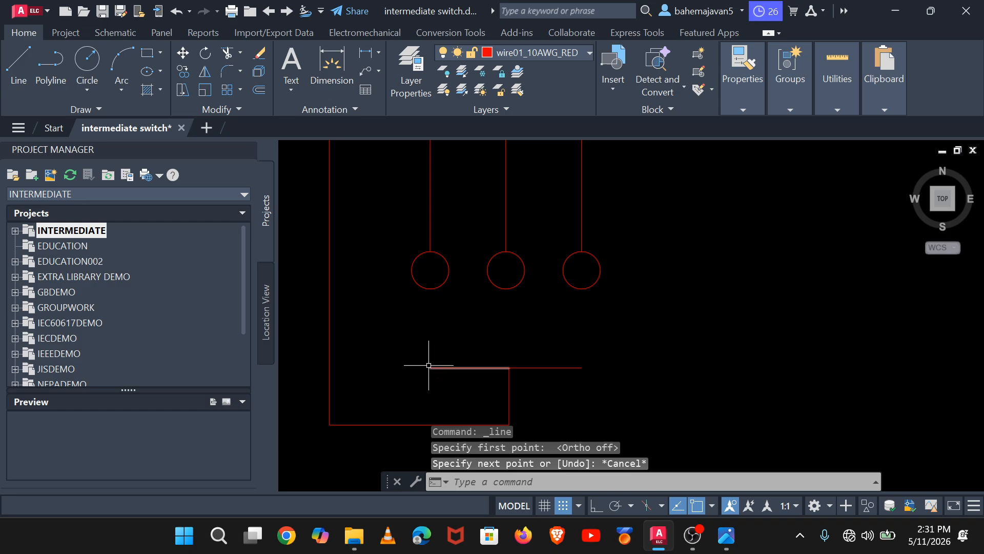
key("Return")
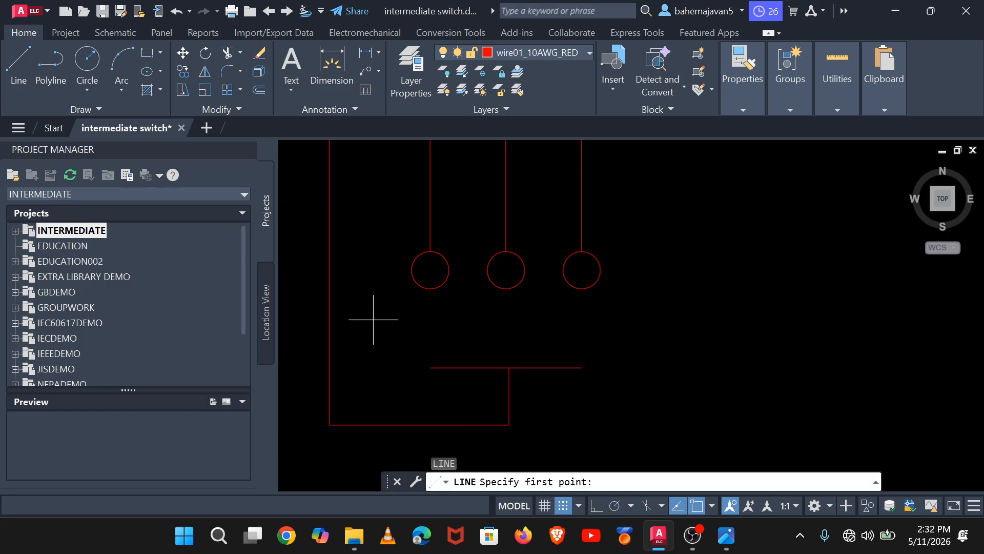
left_click(431, 368)
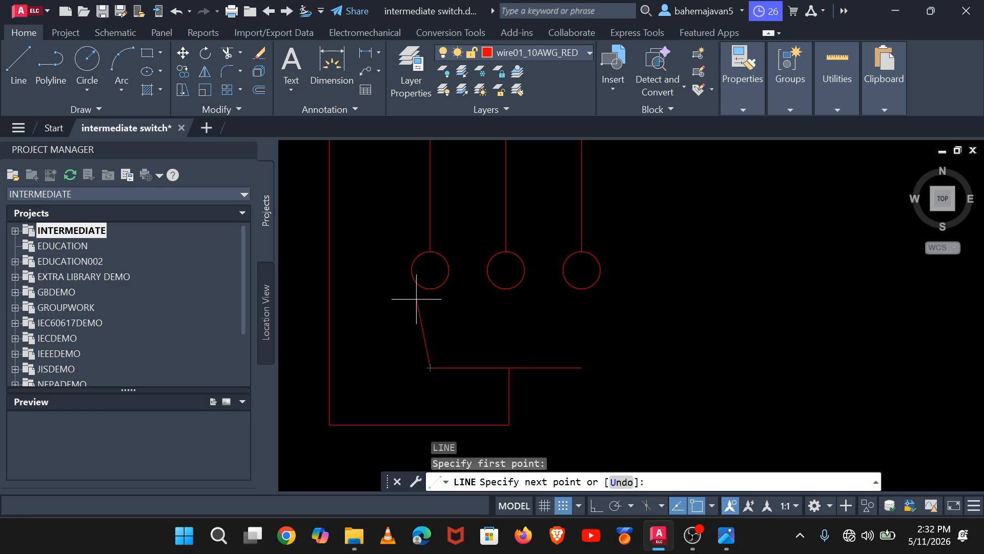
key("Escape")
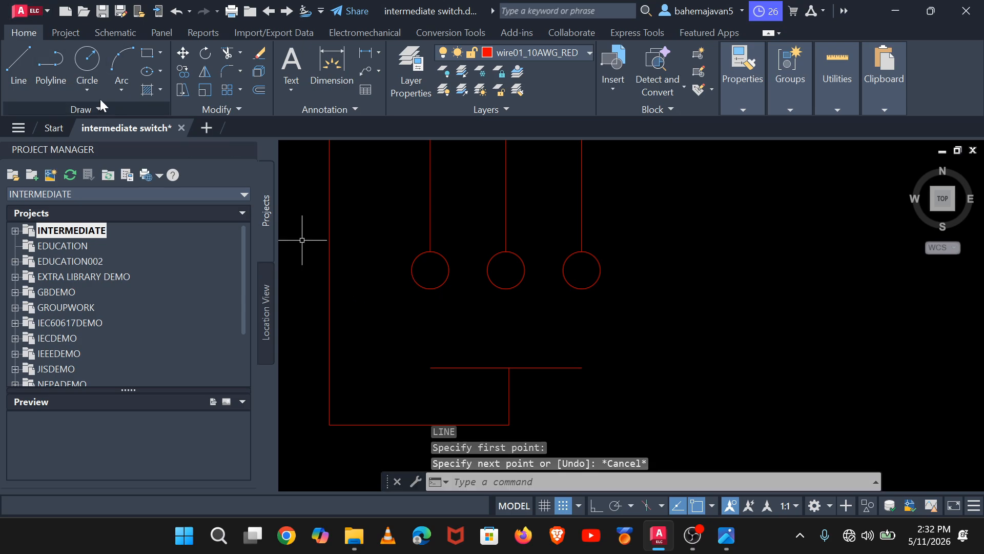
Step: Draw a red circle, smaller than the upper terminals, centred on the left end of the horizontal line below them
left_click(87, 60)
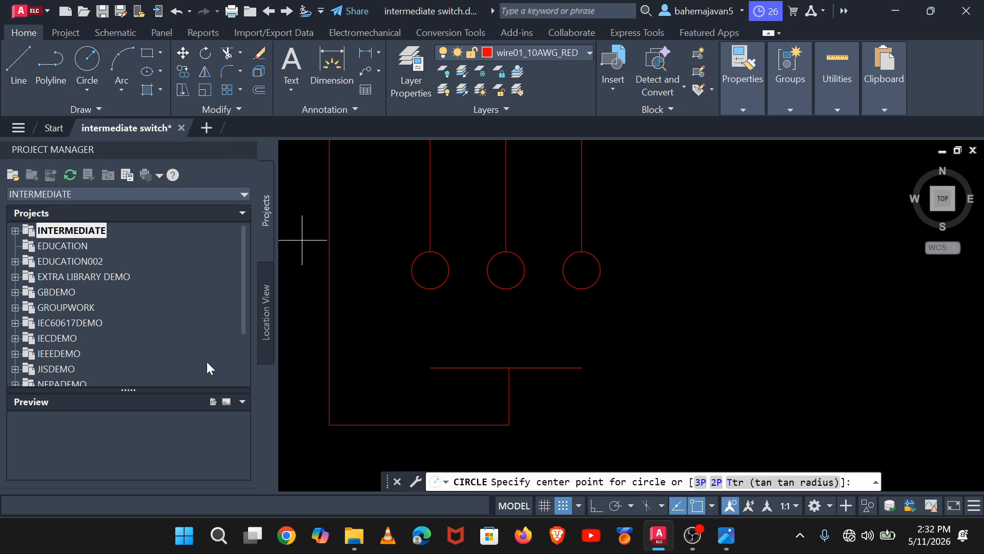
left_click(430, 368)
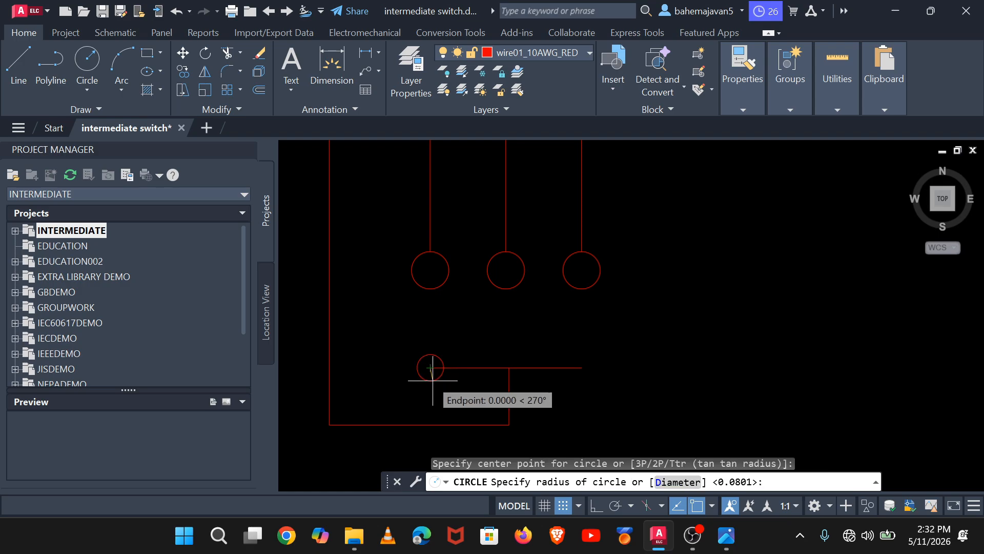
left_click(430, 369)
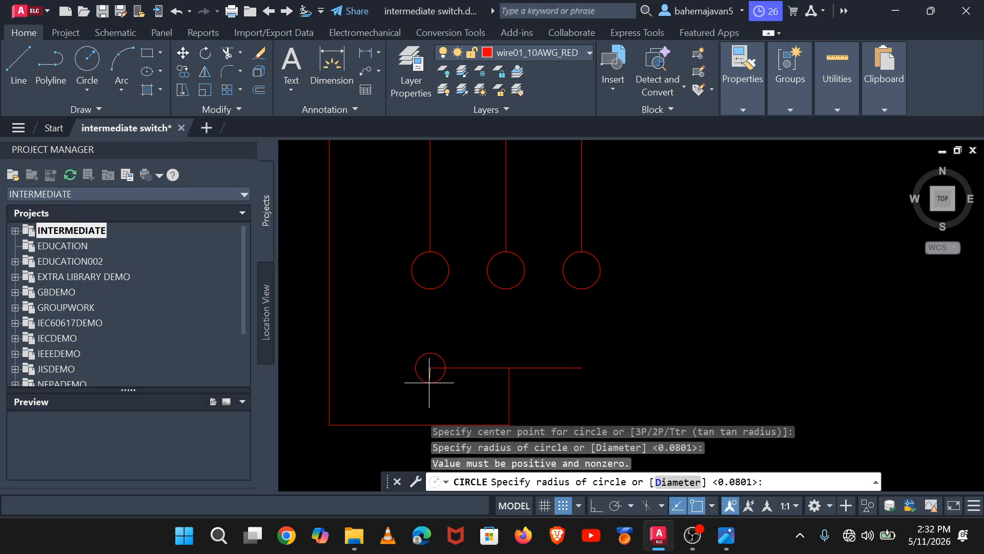
left_click(430, 379)
key("Return")
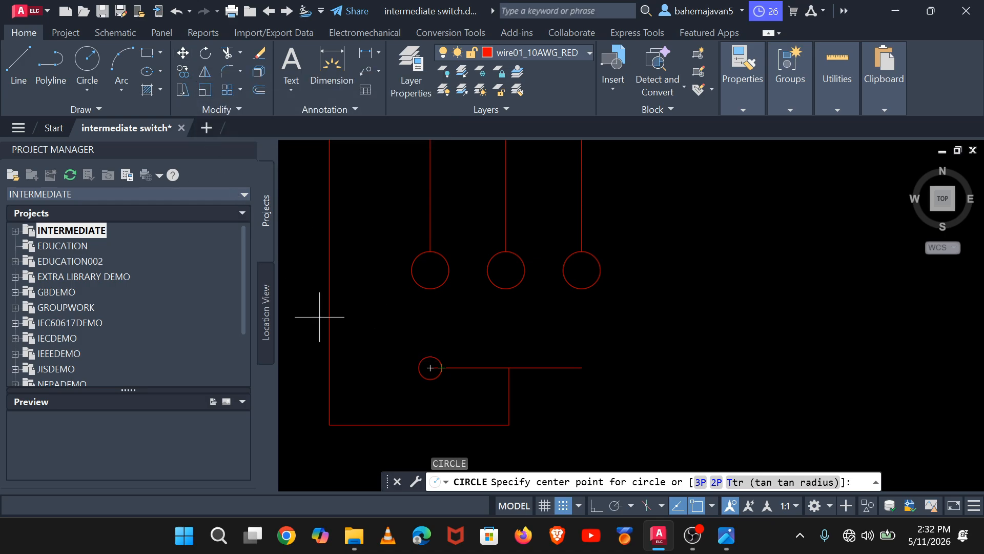
Step: Try copying the small circle to the junction on the horizontal line and beyond its right end, and undo the copies
left_click(181, 74)
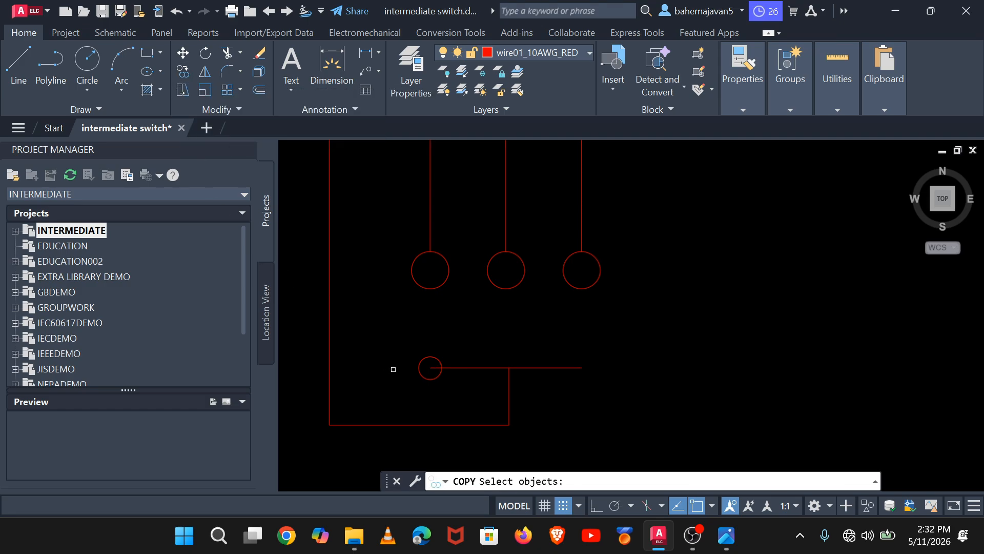
left_click(419, 369)
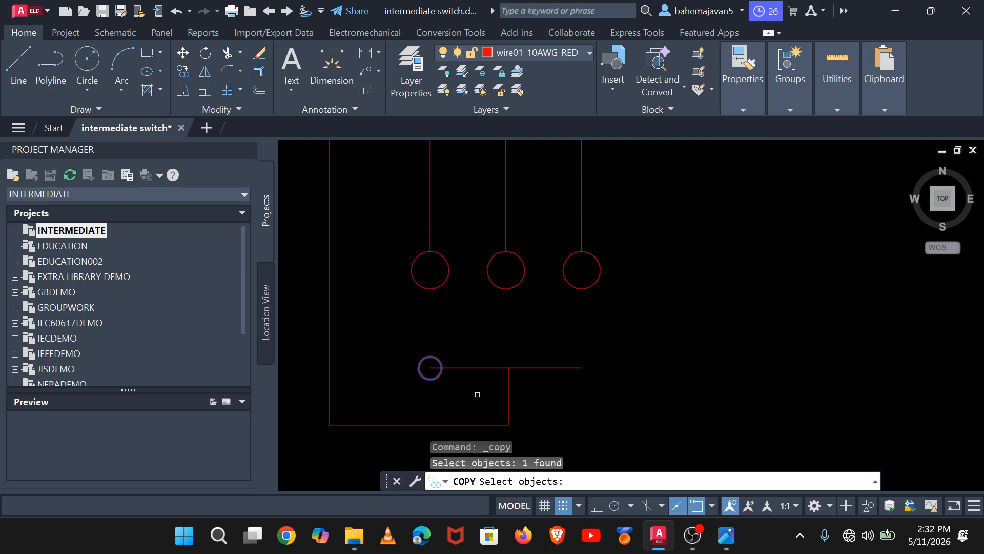
key("Return")
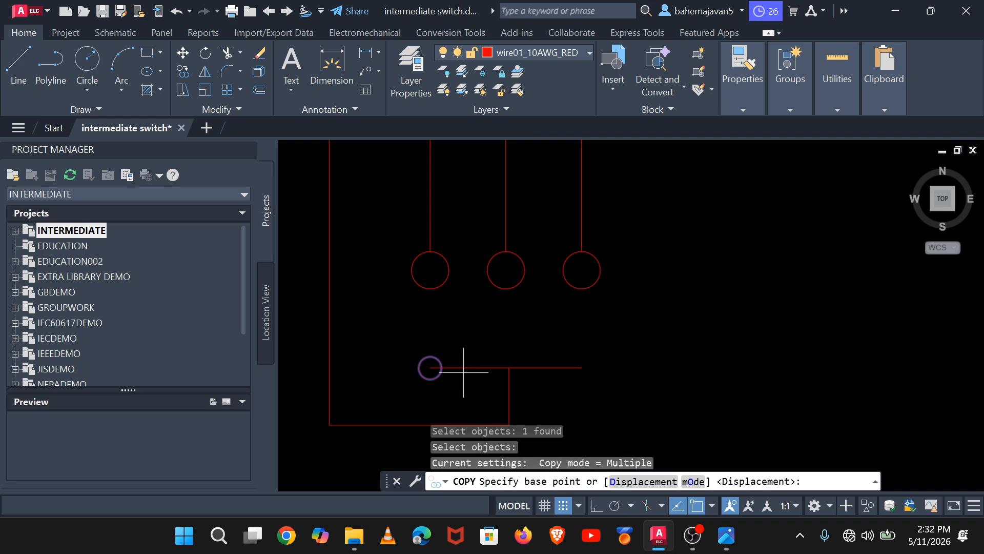
left_click(430, 368)
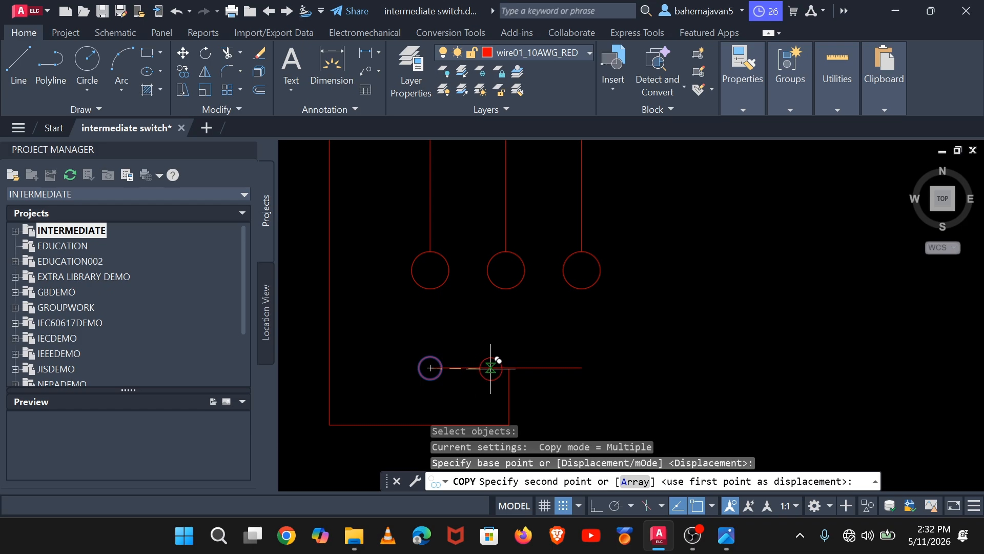
left_click(509, 368)
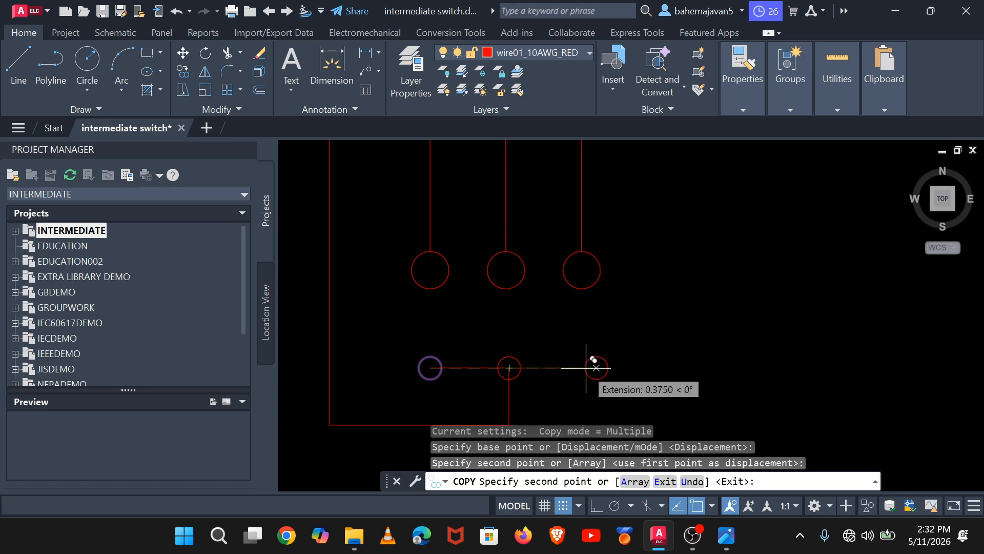
left_click(596, 368)
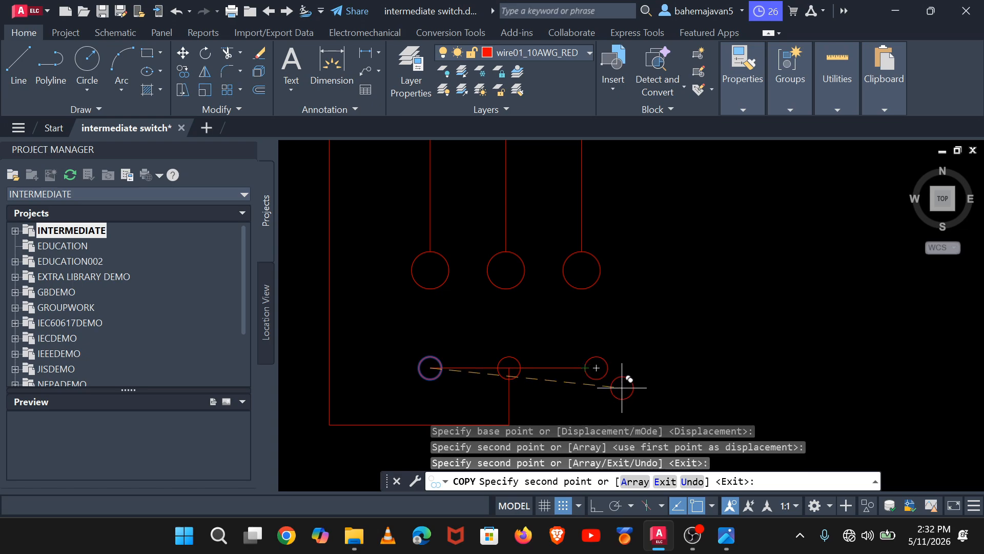
key("Return")
key("ctrl+z")
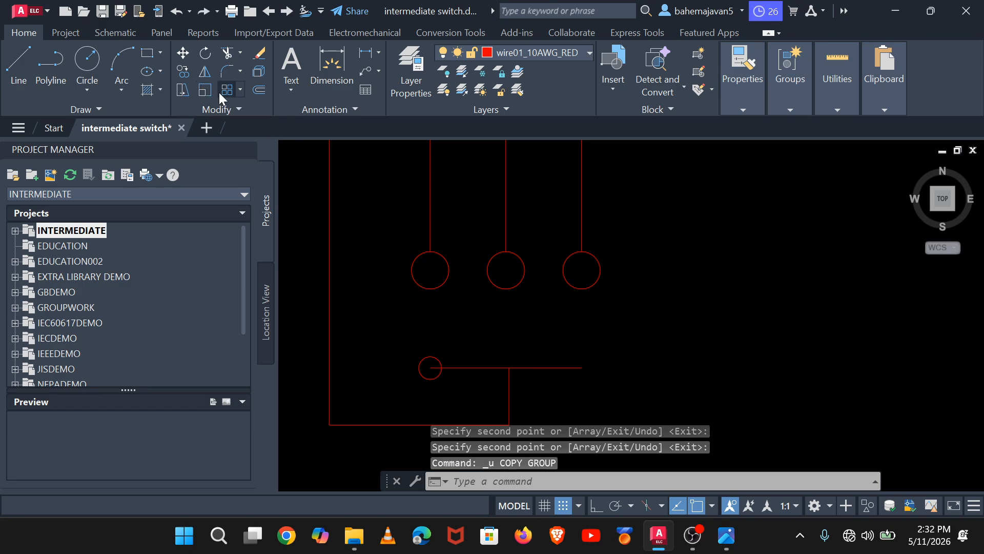
Step: Copy the small circle from the horizontal line's left end to its junction with the vertical feed wire
left_click(183, 70)
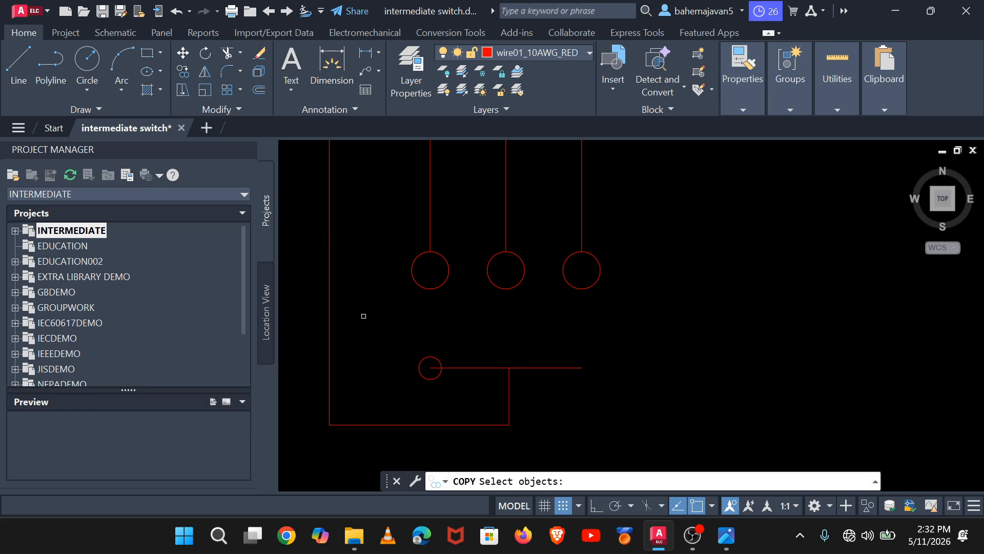
left_click(433, 357)
key("Return")
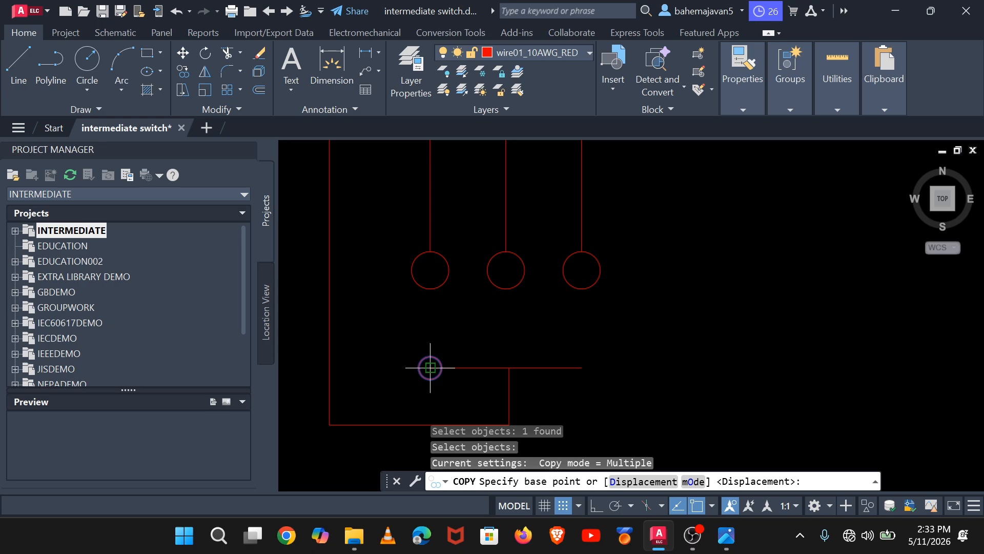
left_click(430, 368)
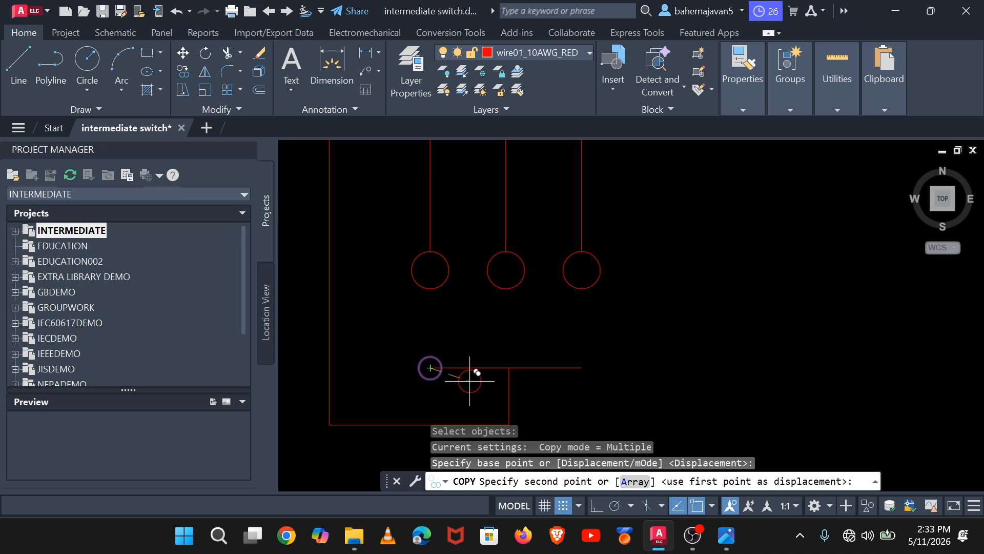
left_click(509, 368)
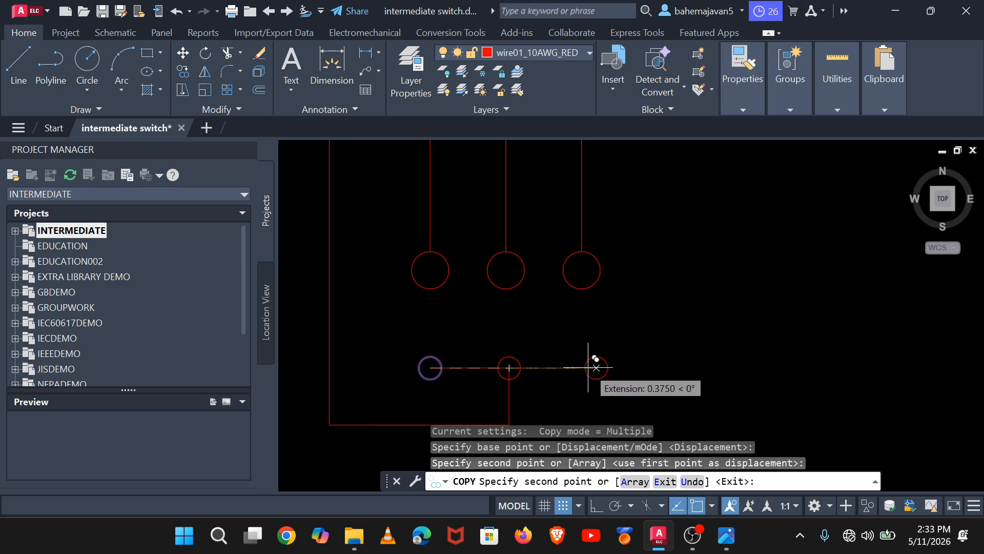
key("Return")
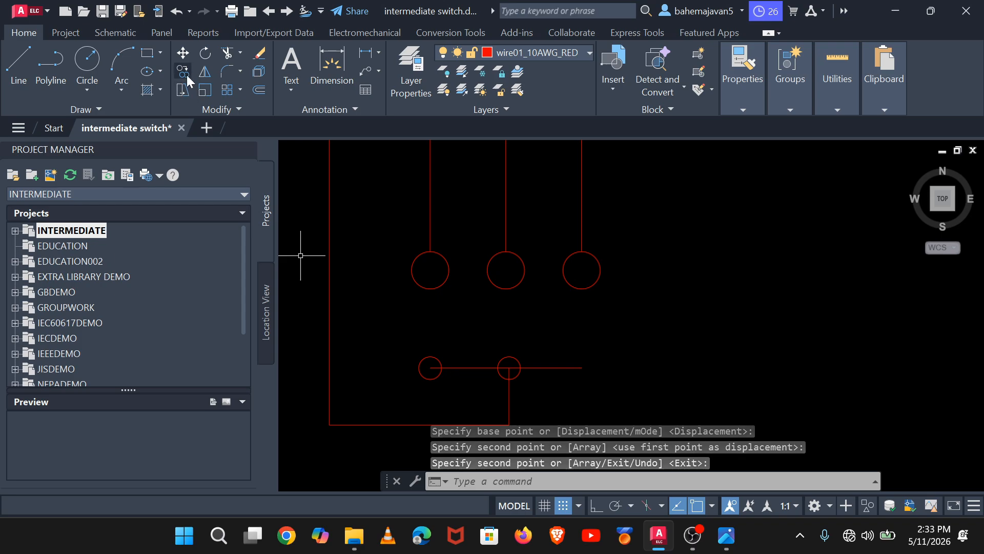
Step: Move the left small circle outward so its right quadrant touches the left end of the horizontal line
left_click(189, 59)
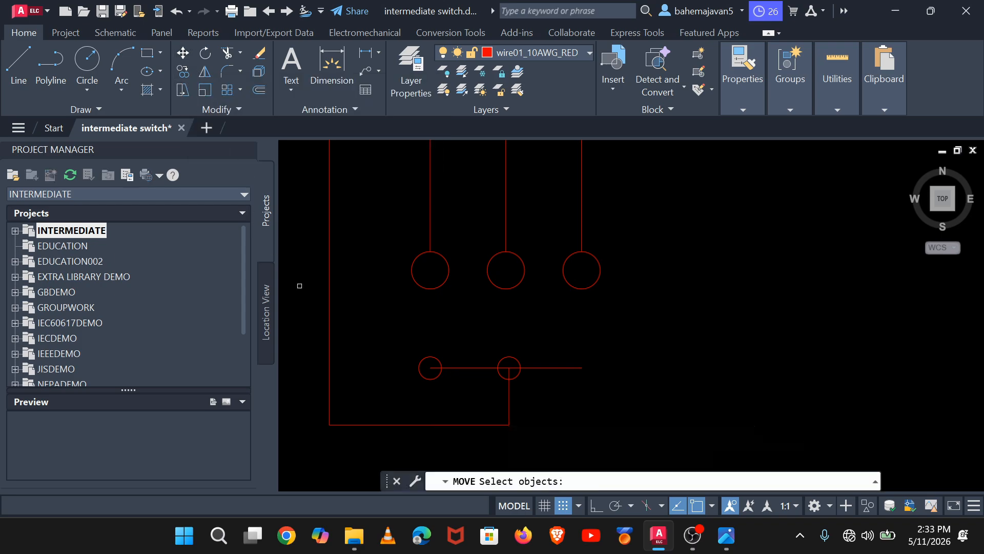
left_click(421, 370)
key("Return")
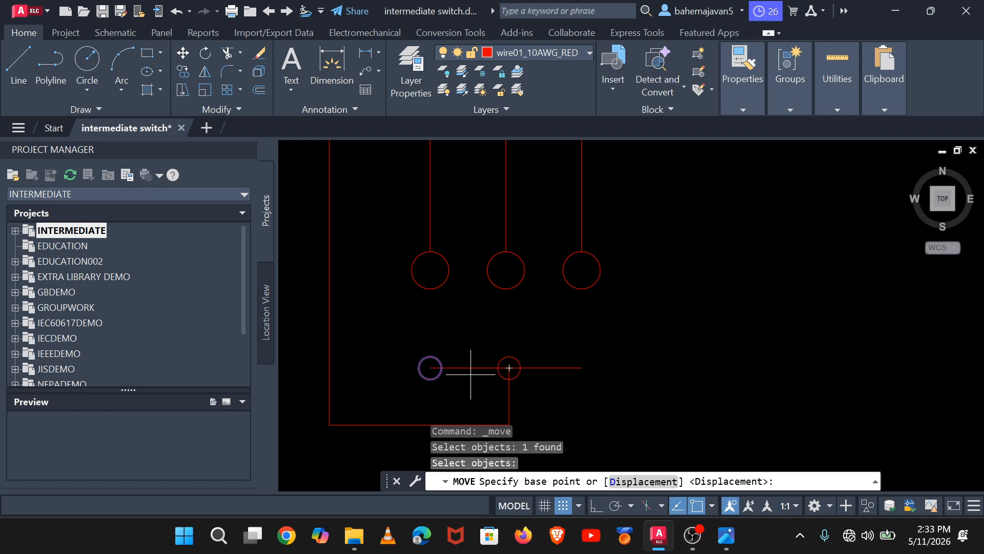
left_click(441, 368)
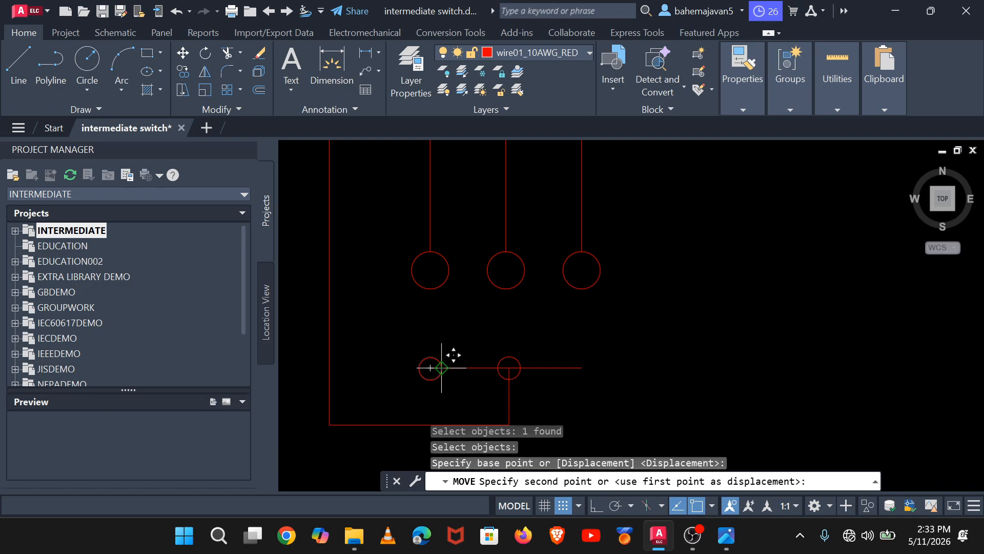
left_click(430, 368)
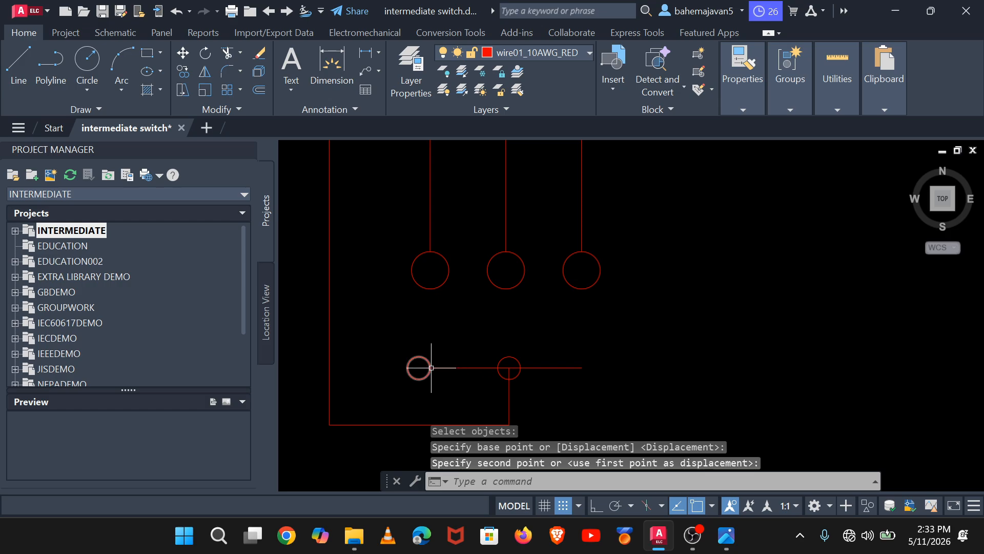
Step: Copy the left small circle to the right end of the horizontal line, with its left quadrant touching the line's end
left_click(183, 71)
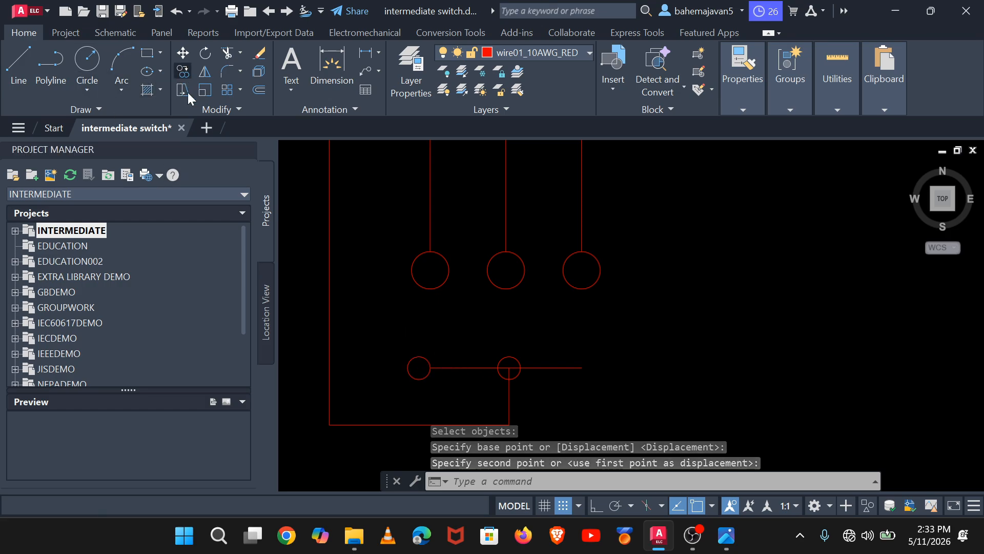
left_click(407, 368)
key("Return")
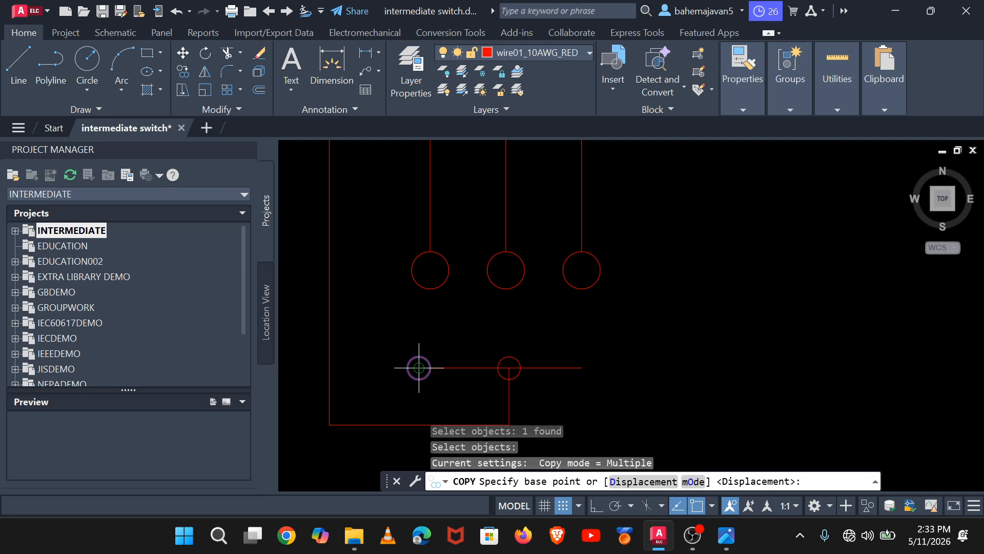
left_click(419, 368)
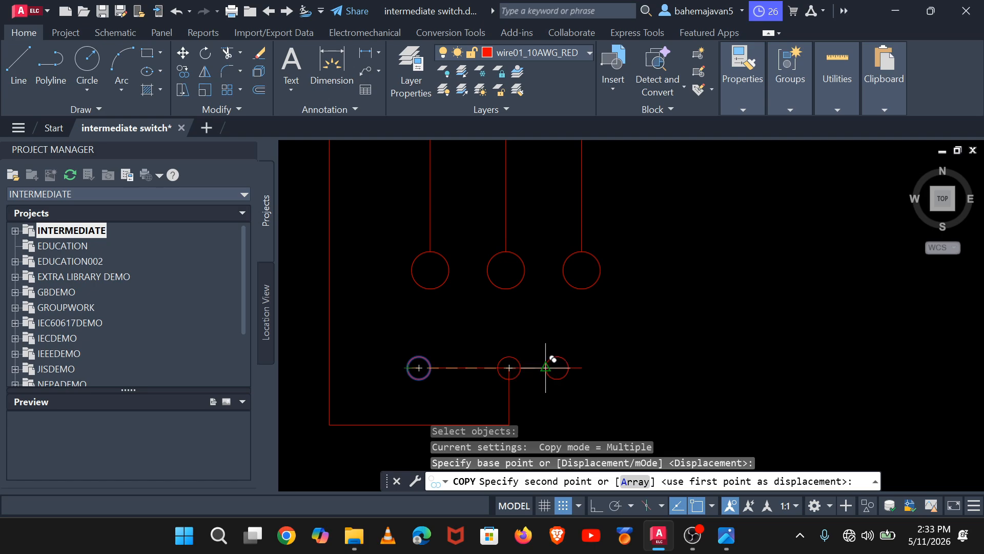
left_click(582, 367)
key("Return")
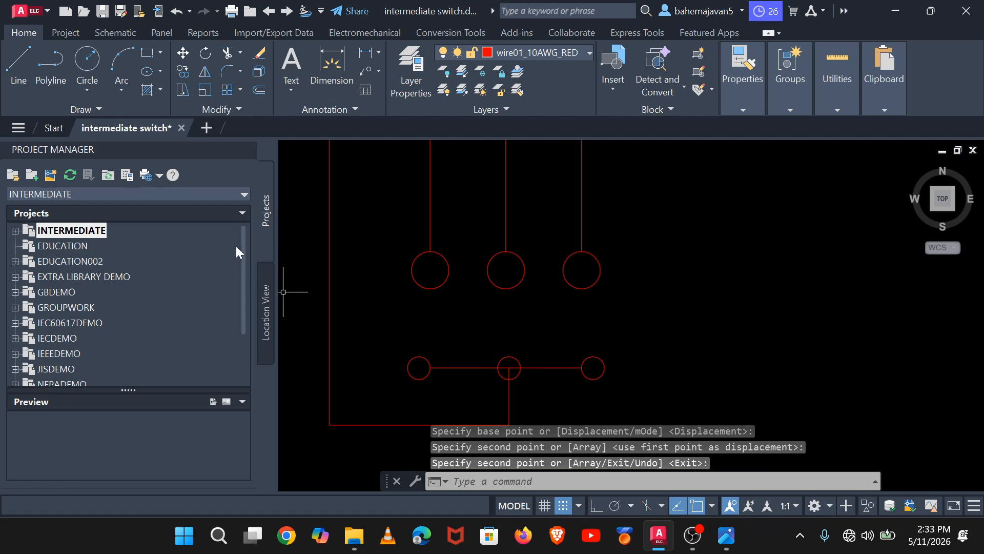
Step: Draw a slanted switch lever from the upper-left edge of the left small circle to just below-left of the terminal above
left_click(26, 64)
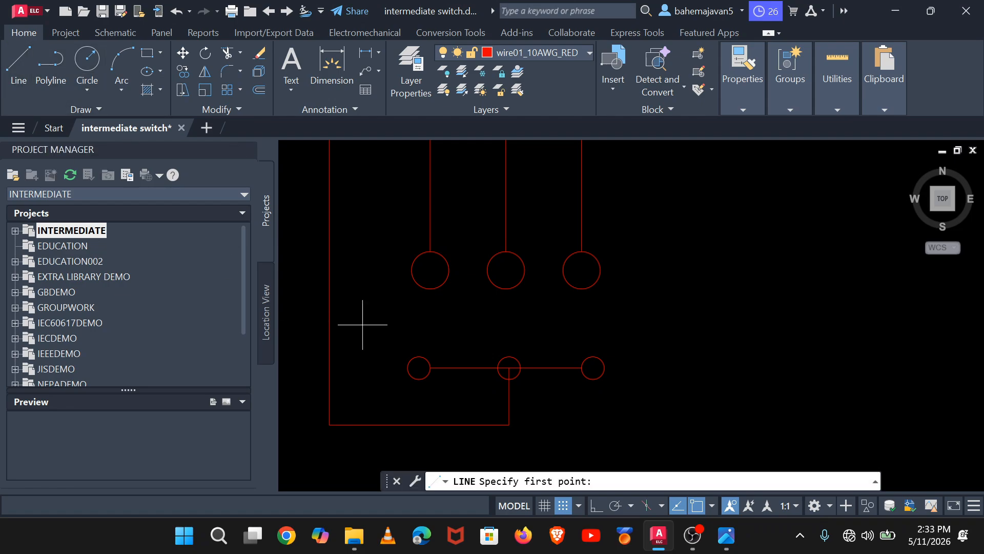
left_click(411, 357)
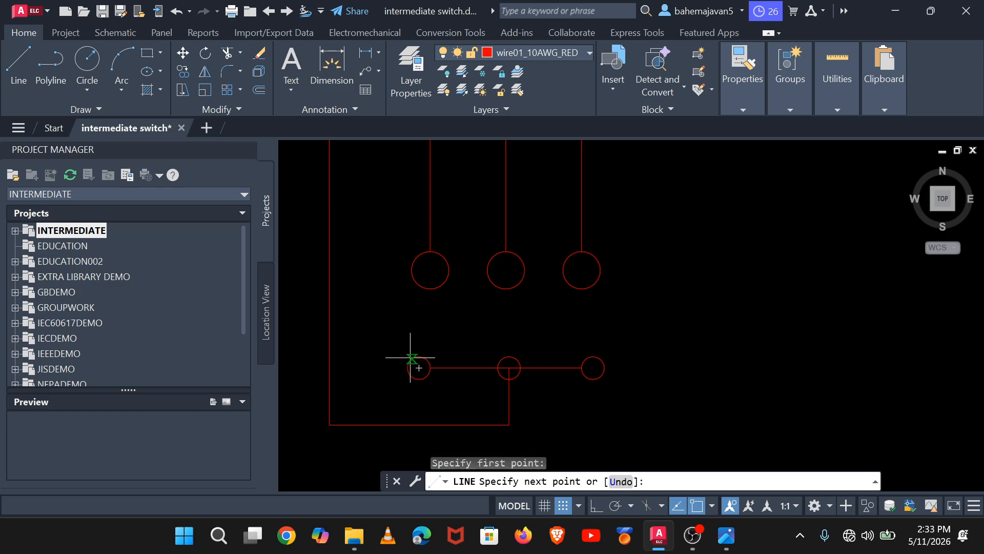
left_click(403, 287)
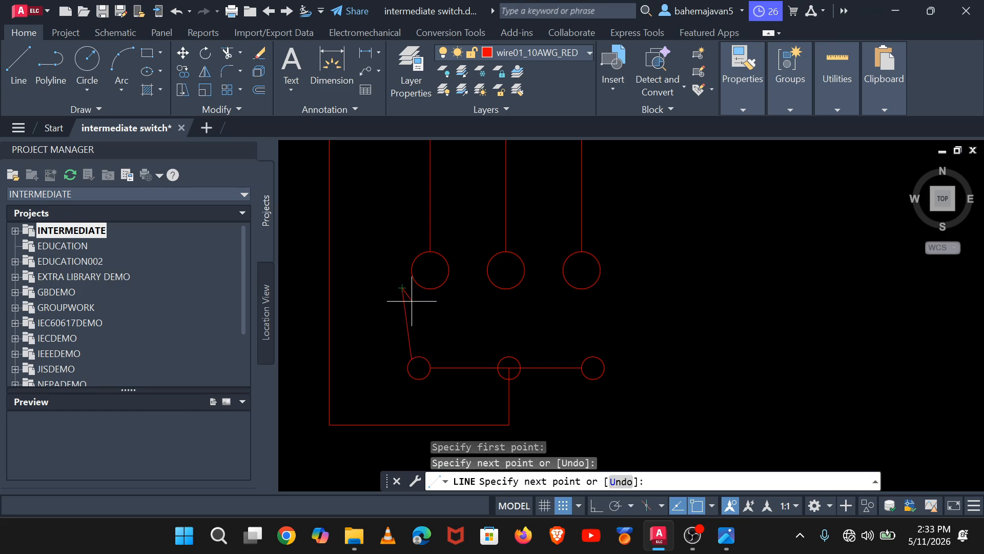
key("Return")
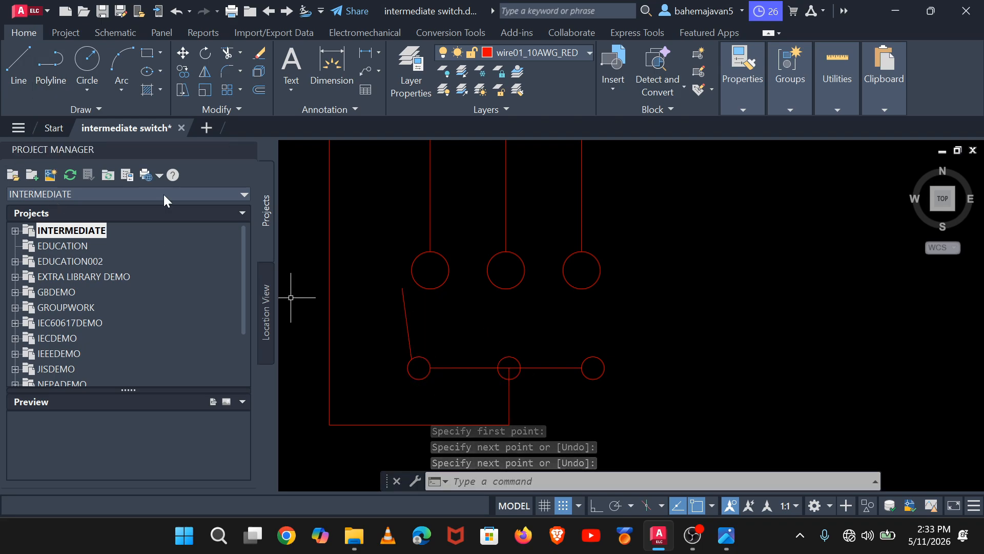
Step: Copy the slanted switch lever to the upper-left edges of the middle and right small circles
left_click(183, 72)
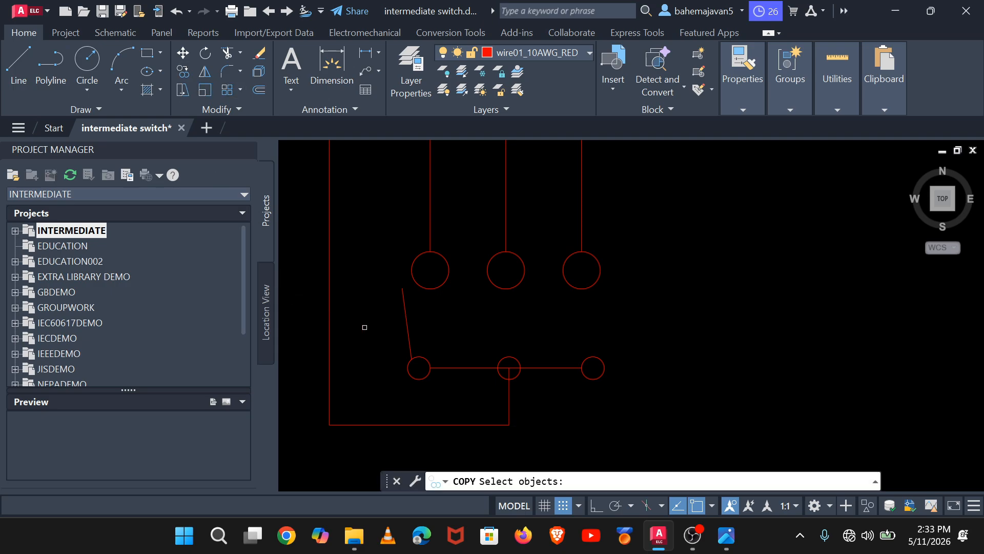
left_click(411, 340)
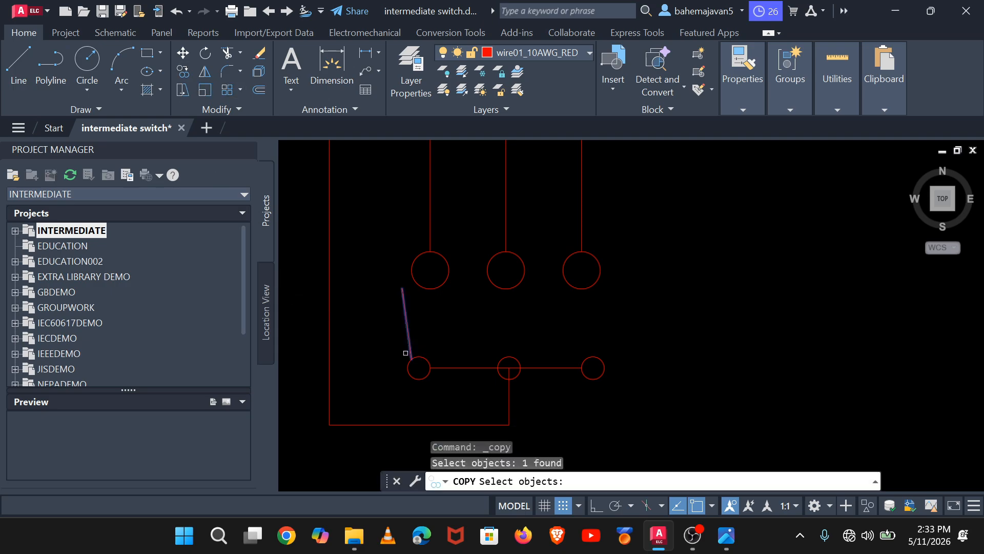
key("Return")
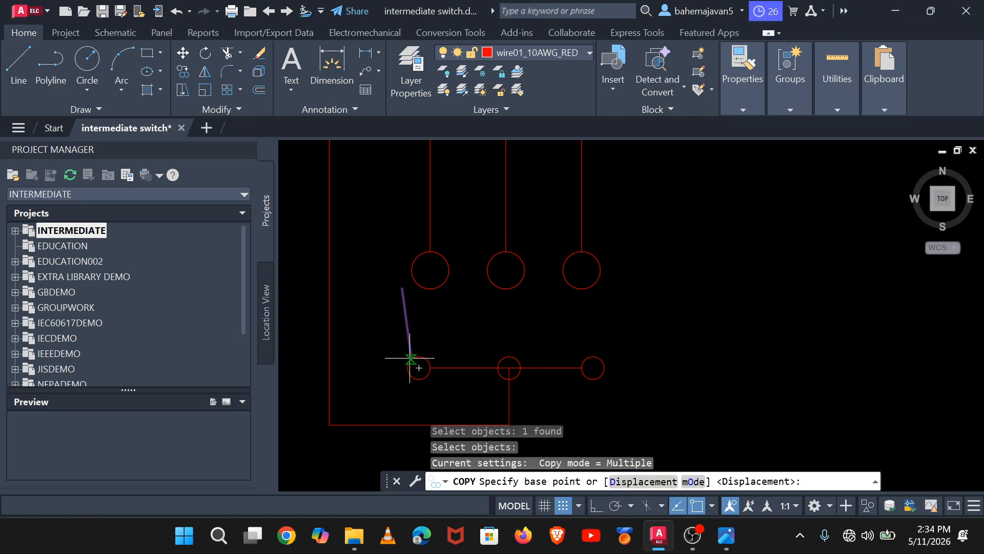
left_click(412, 359)
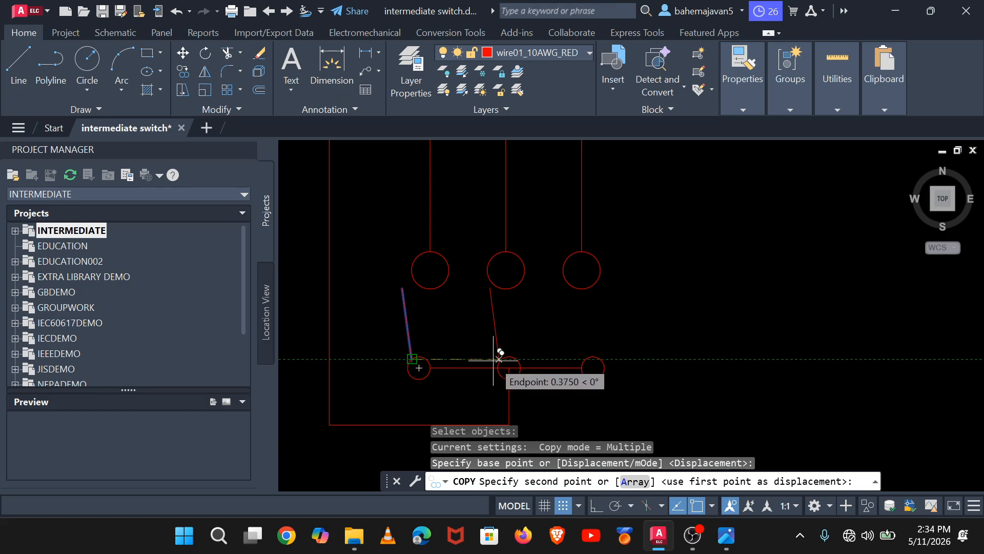
left_click(499, 359)
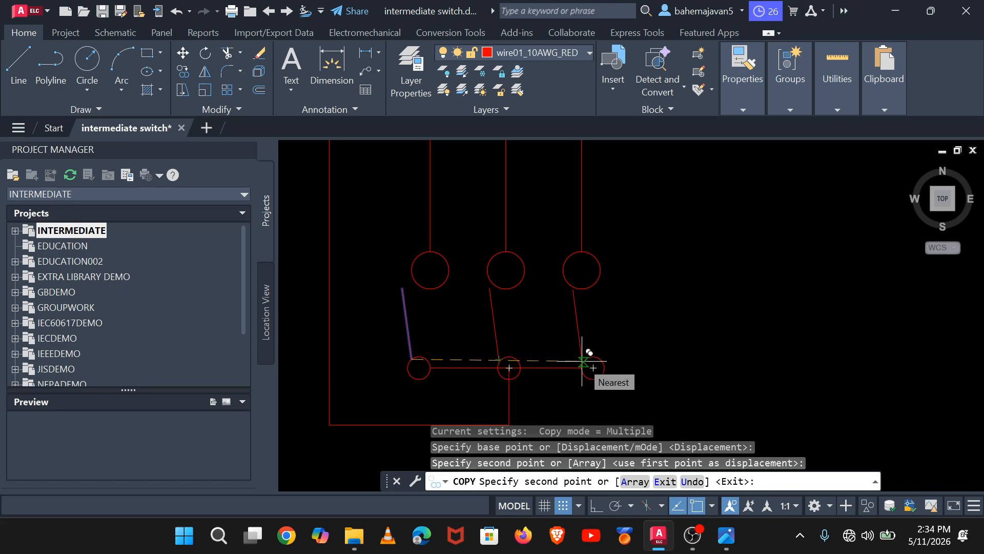
left_click(582, 361)
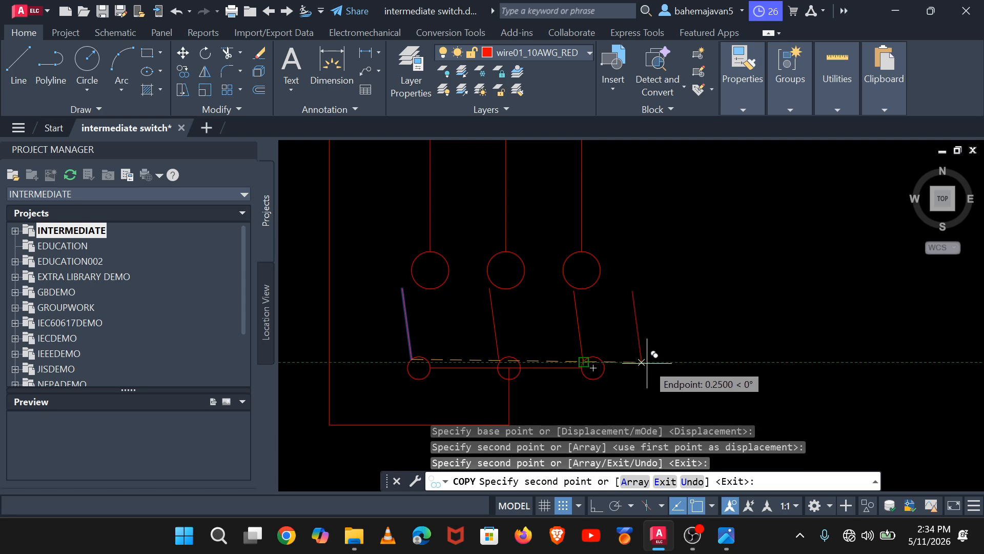
key("Return")
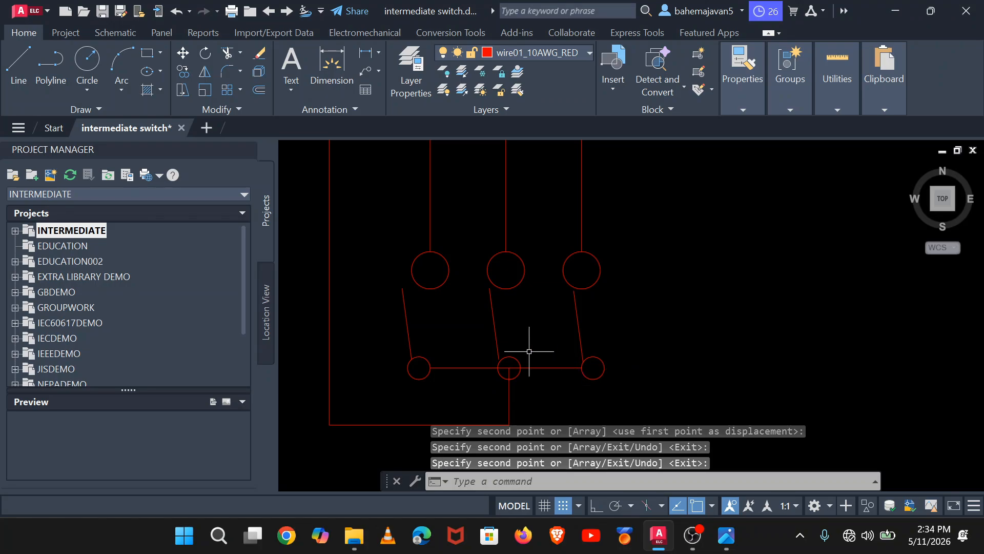
Step: Move the middle switch lever slightly down so its lower end meets the edge of the middle small circle
type("m")
key("Return")
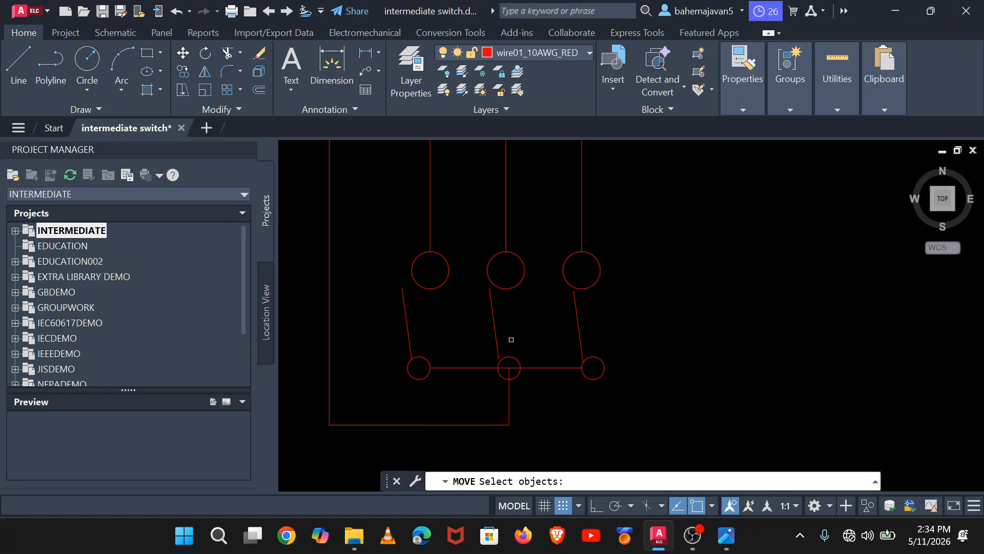
left_click(494, 333)
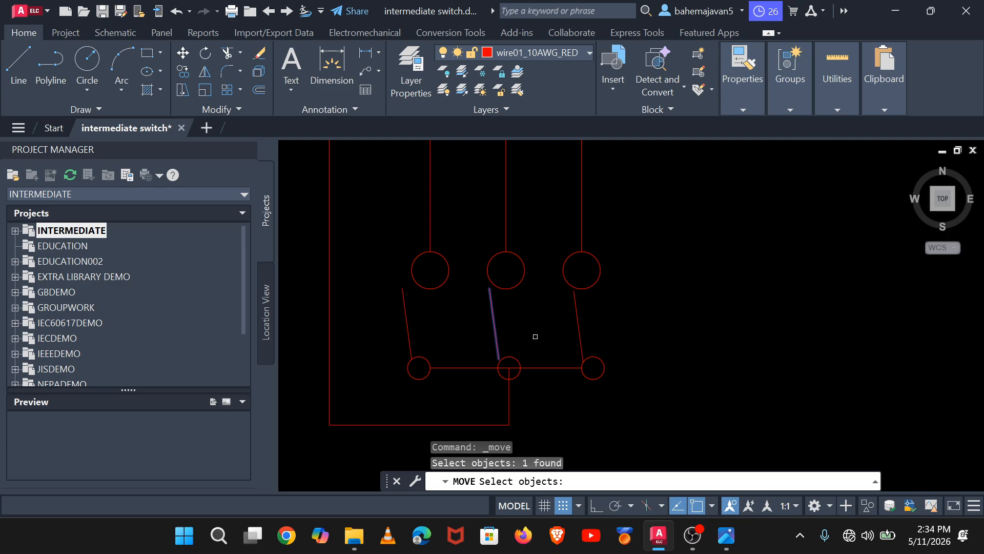
key("Return")
left_click(499, 359)
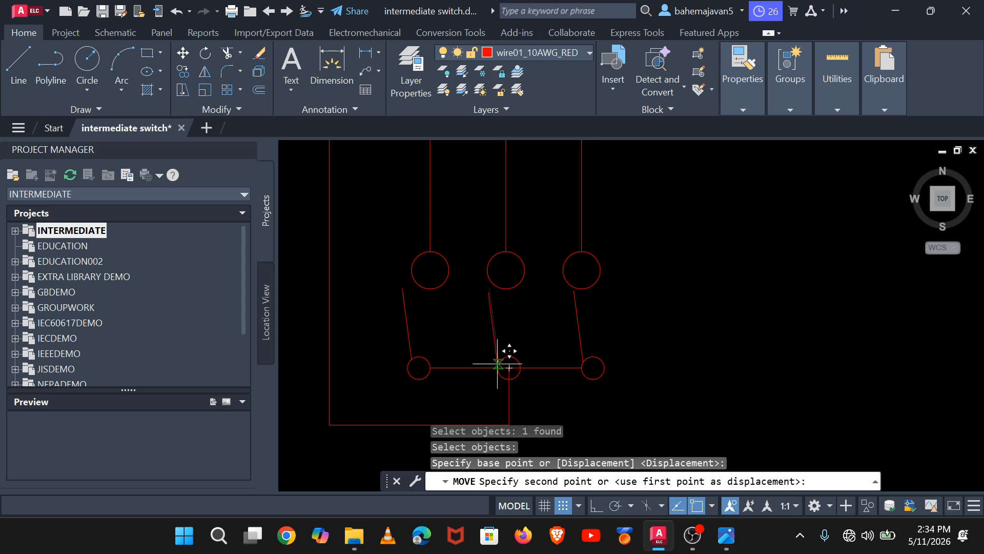
left_click(505, 360)
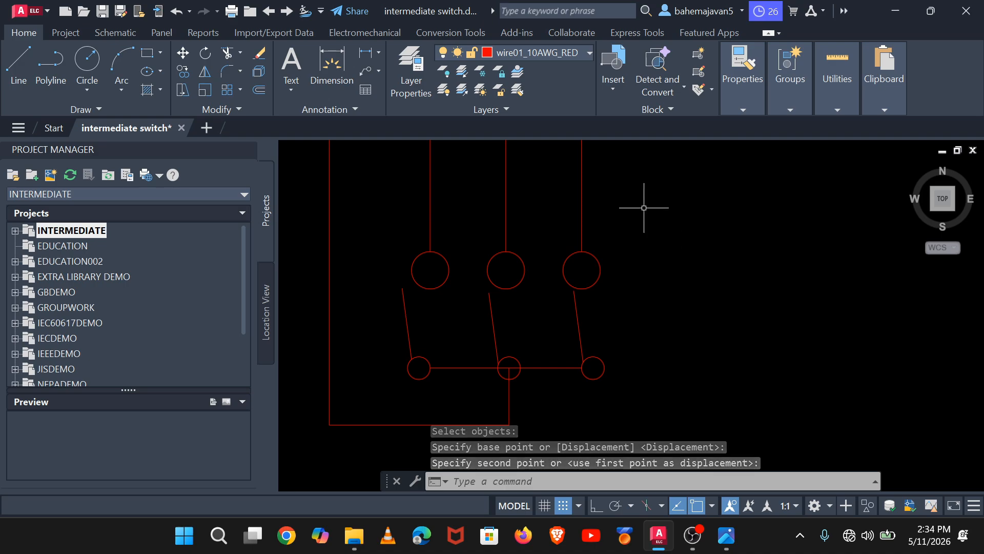
Step: Insert a single-pole circuit breaker symbol from the NFPA Circuit Breakers/Disconnects library in the empty area below the three-gang switch
scroll(644, 208, "down", 5)
mouse_move(644, 207)
middle_mouse_down()
mouse_move(578, 323)
mouse_move(568, 314)
middle_mouse_up()
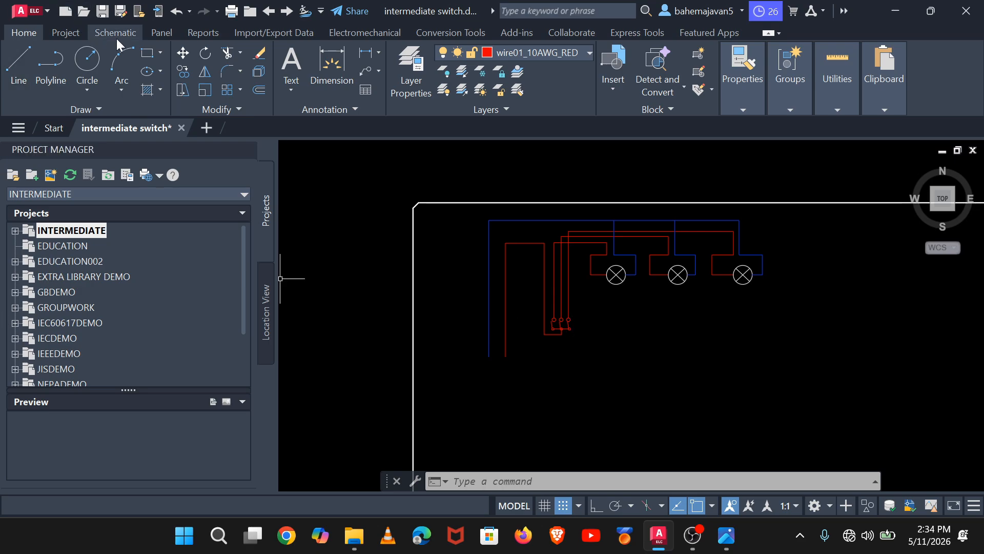
left_click(91, 31)
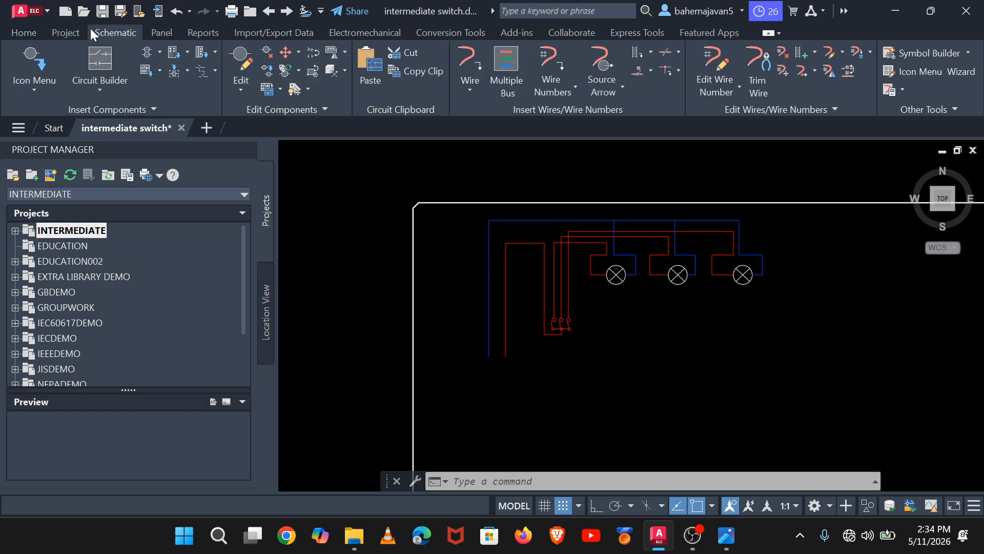
left_click(30, 74)
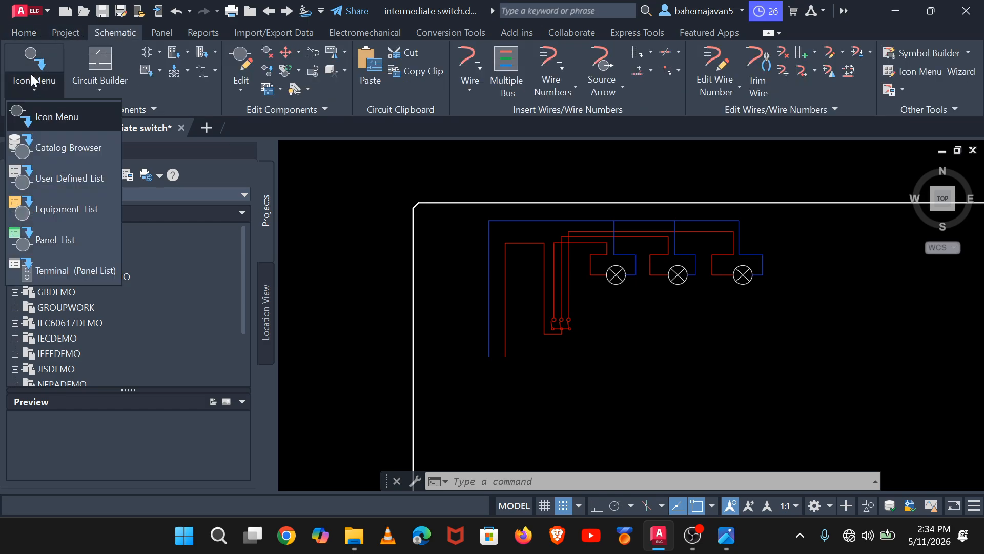
left_click(38, 110)
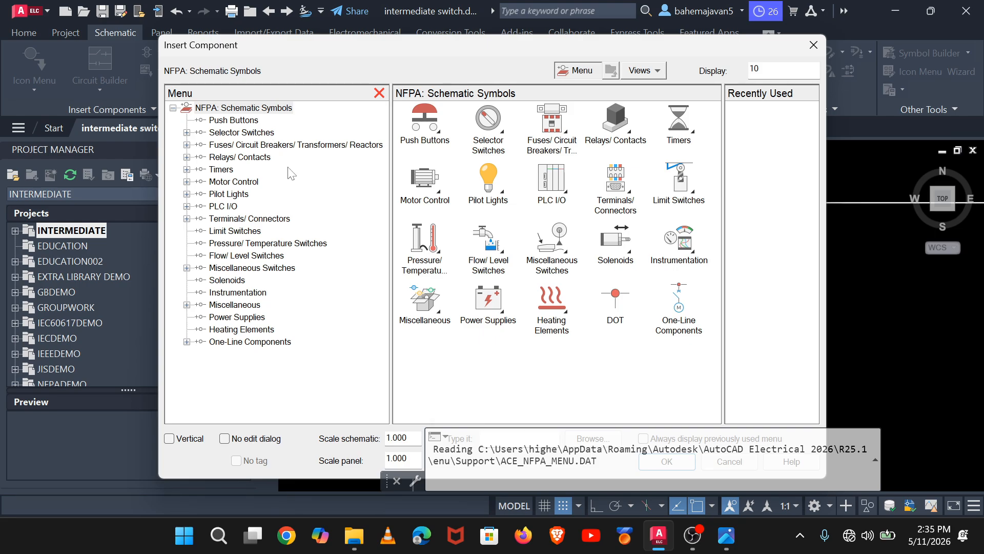
left_click(280, 145)
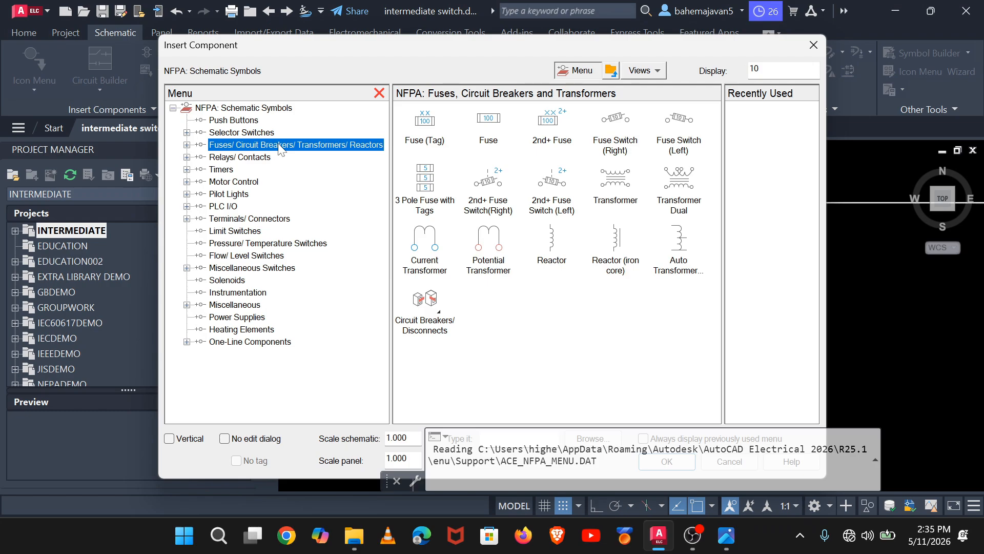
left_click(187, 146)
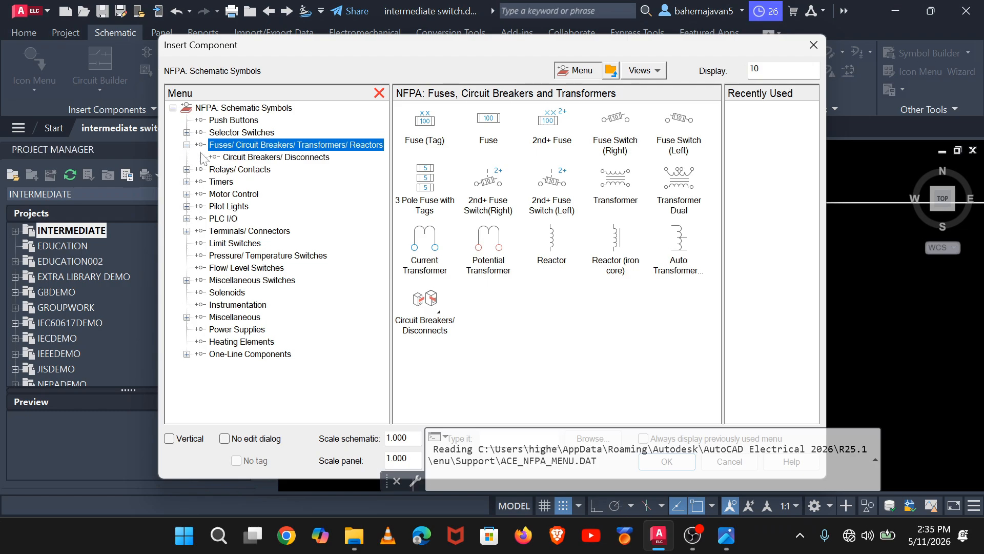
left_click(246, 162)
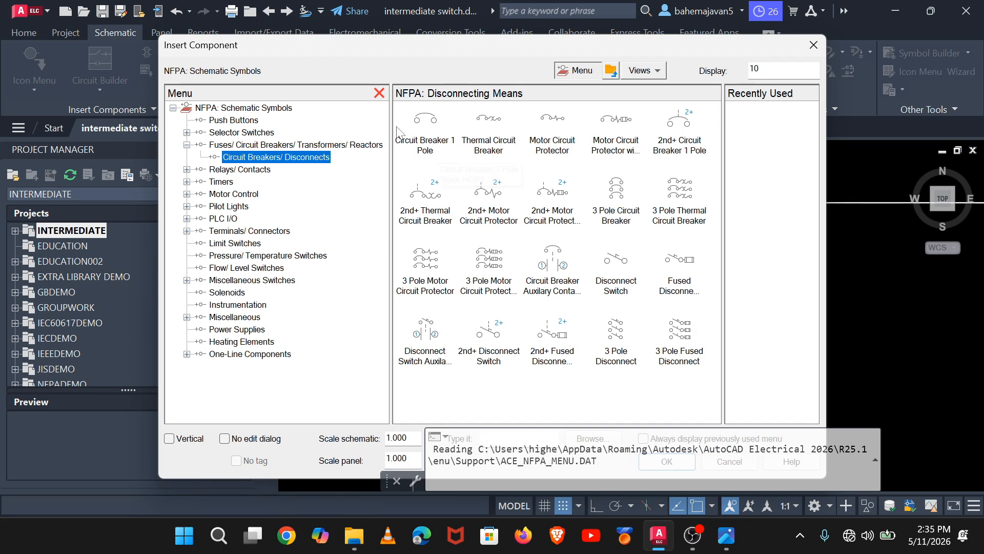
left_click(429, 139)
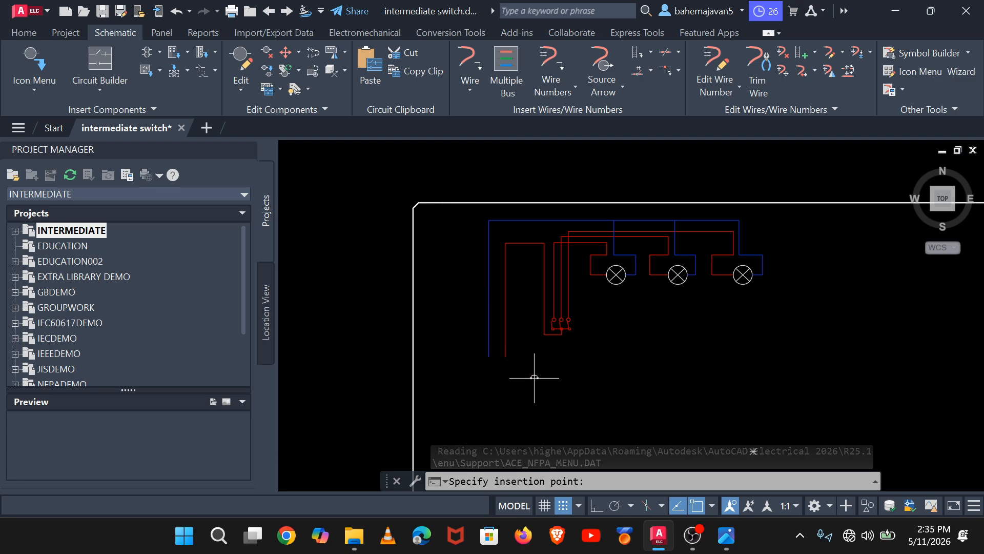
left_click(567, 391)
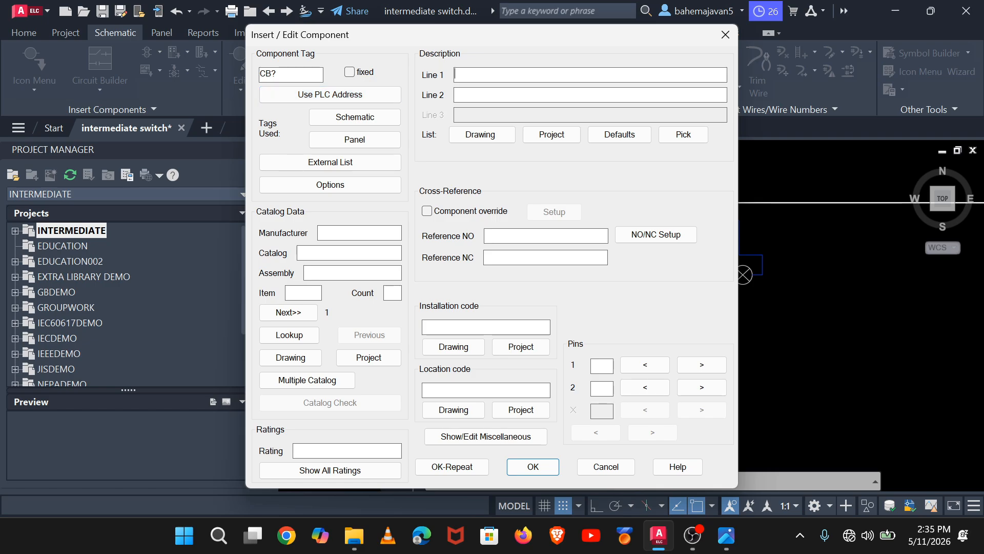
Step: Fill in the breaker's data with tag CB01, both description lines SP, manufacturer 2000 and installation code 3GOPR
left_click(281, 74)
key("BackSpace")
type("01")
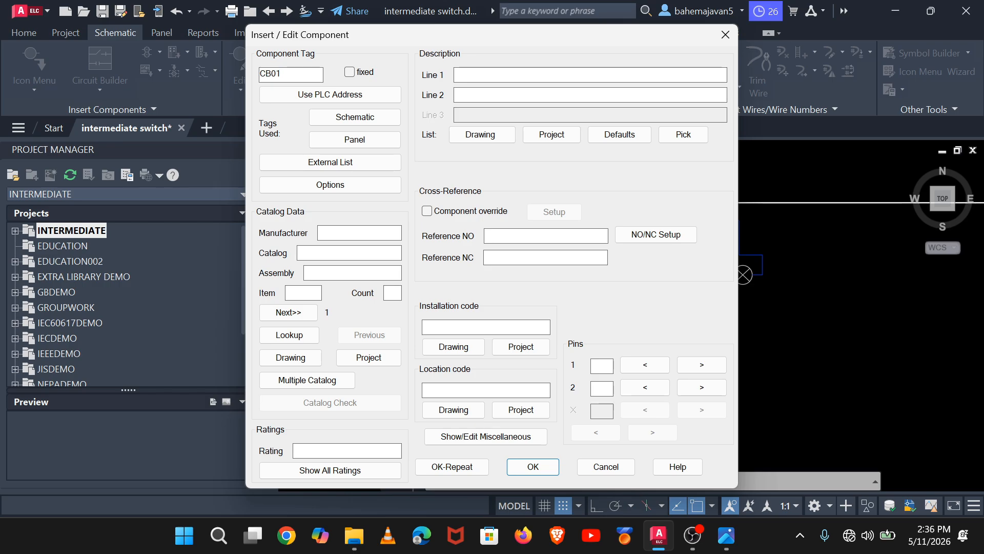
type("SPAP")
key("BackSpace")
key("BackSpace")
type("SP")
type("2000")
type("3")
type("G")
type("OP")
type("R")
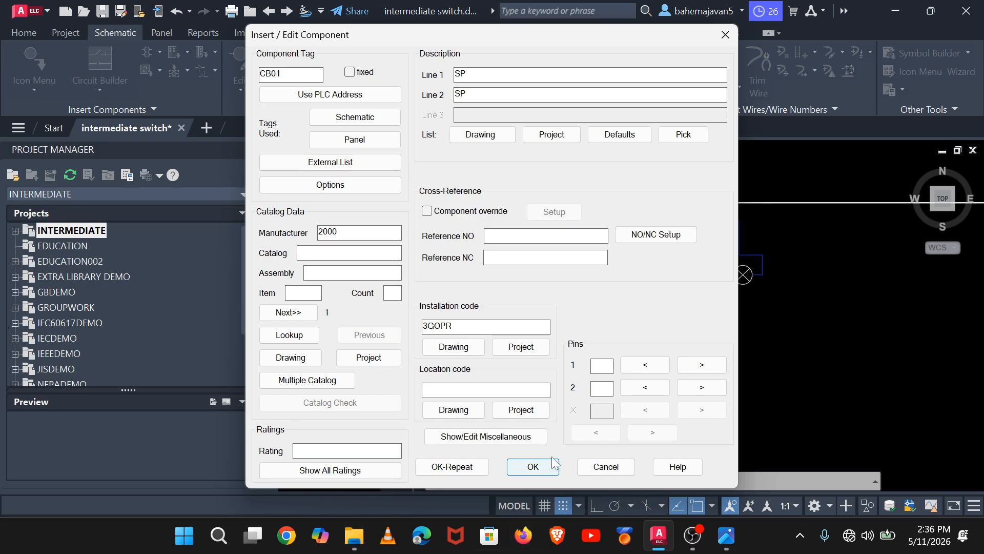
left_click(539, 472)
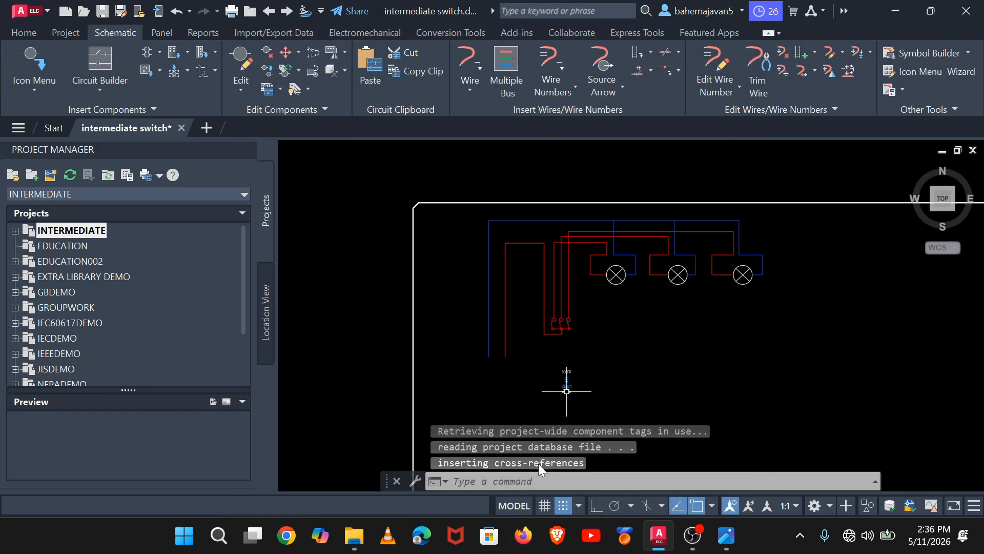
Step: Dismiss the screen-resolution warnings covering the circuit breaker
scroll(564, 395, "up", 3)
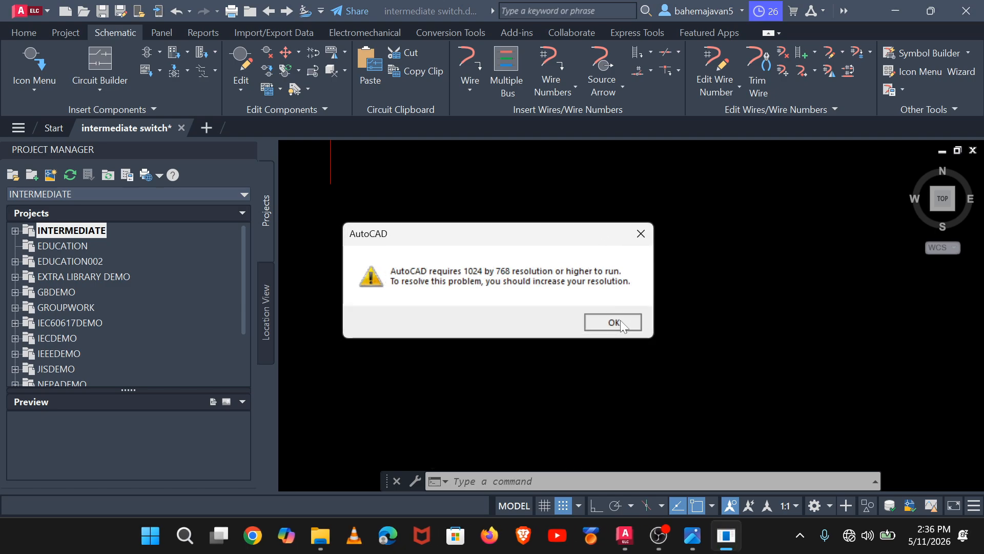
left_click(613, 322)
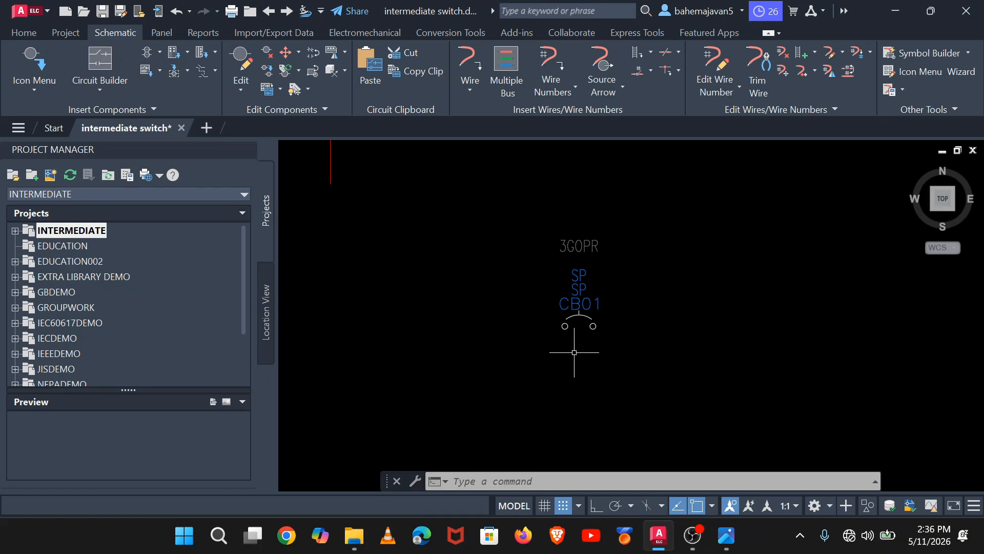
left_click(594, 326)
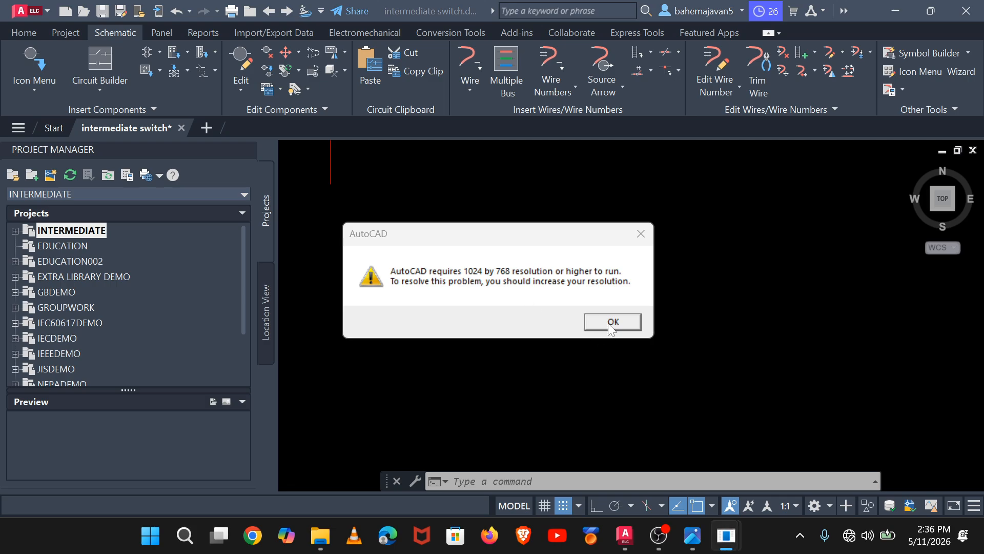
left_click(603, 322)
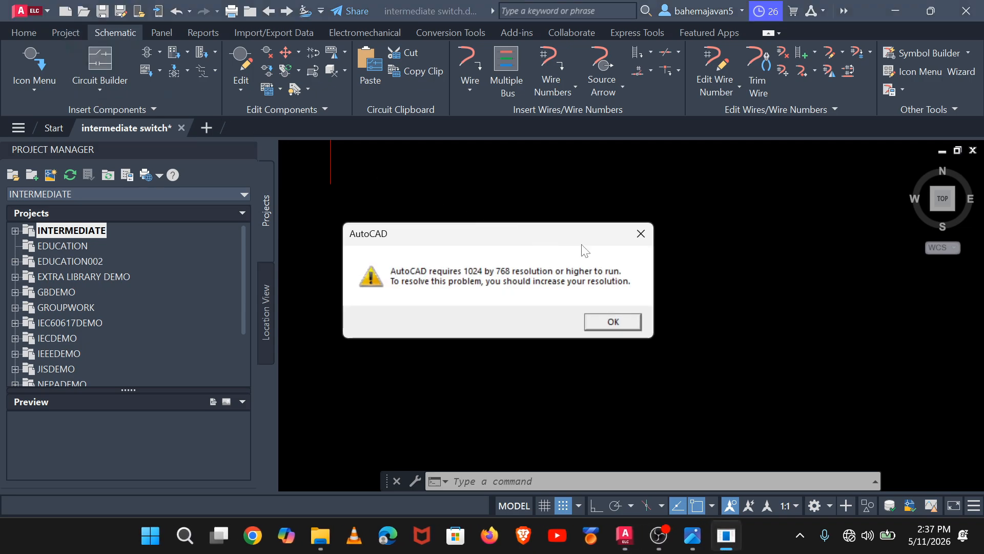
left_click(638, 238)
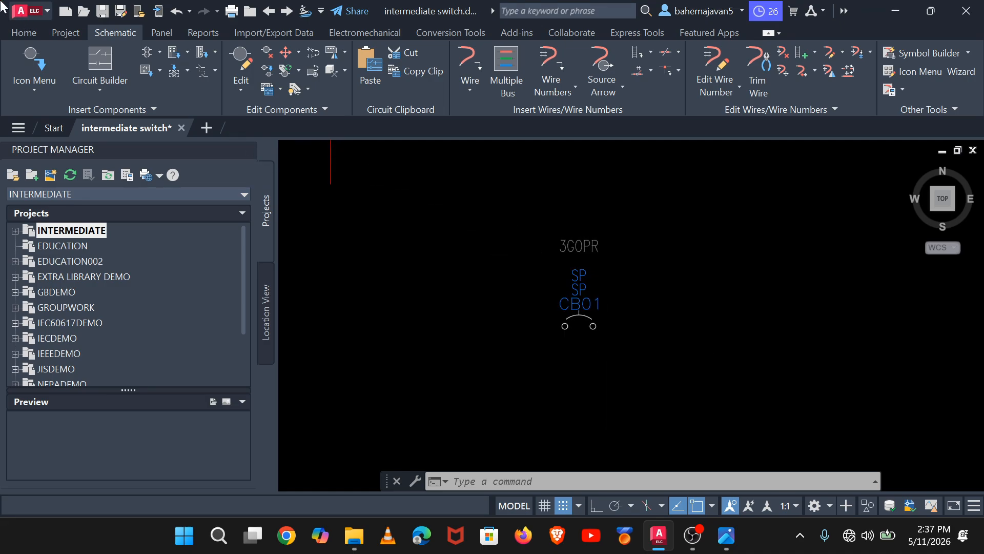
Step: Rotate the circuit breaker symbol 90 degrees about its right terminal so it stands vertically
left_click(23, 32)
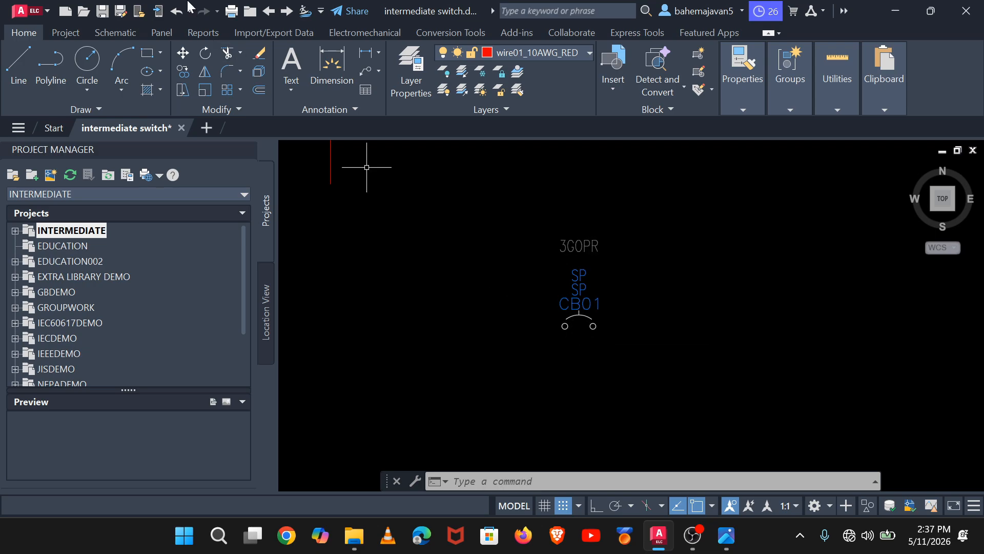
left_click(204, 52)
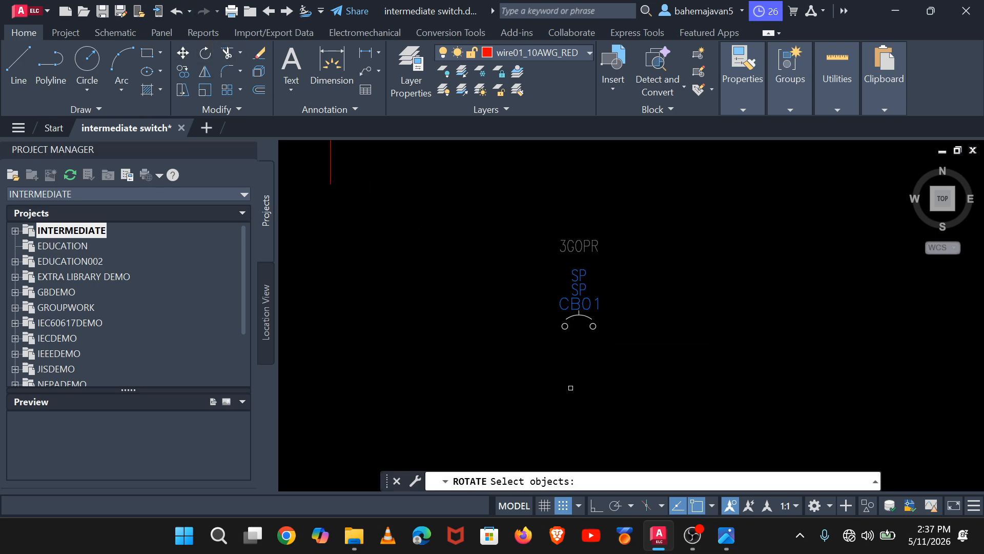
left_click(593, 327)
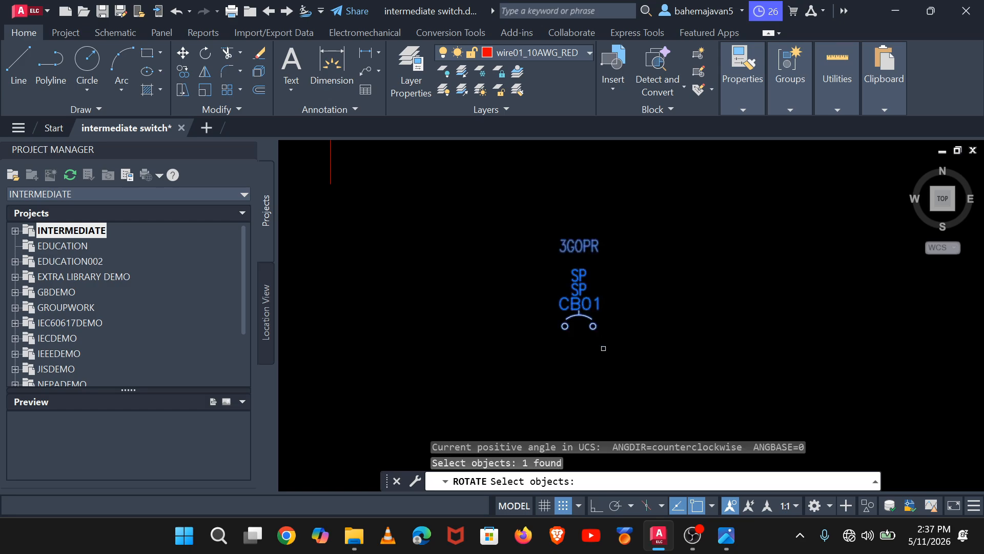
key("Return")
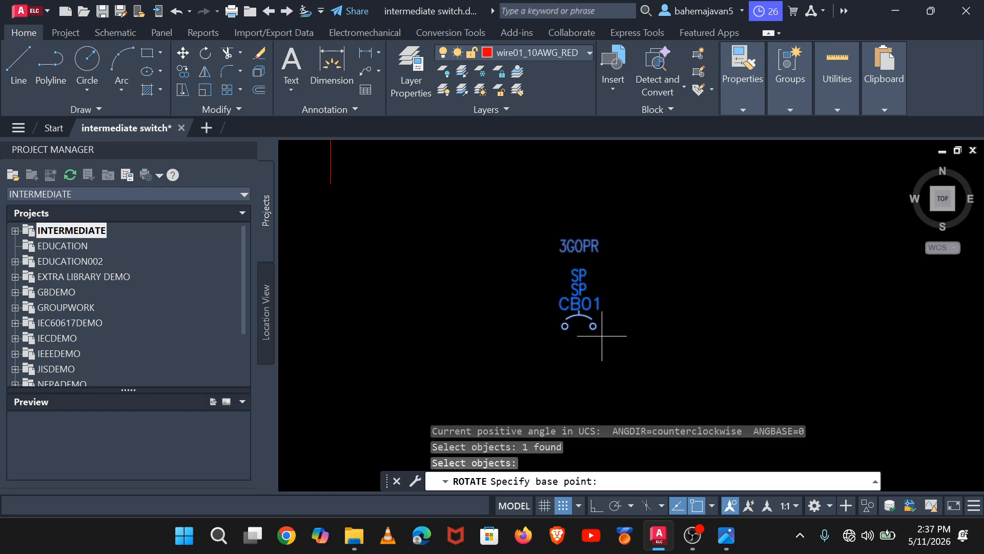
left_click(595, 325)
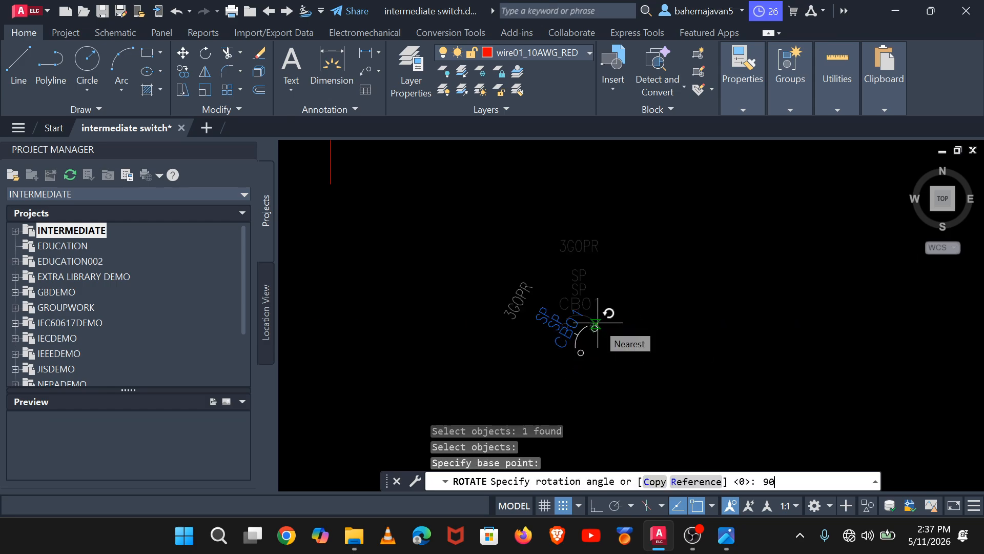
key("Return")
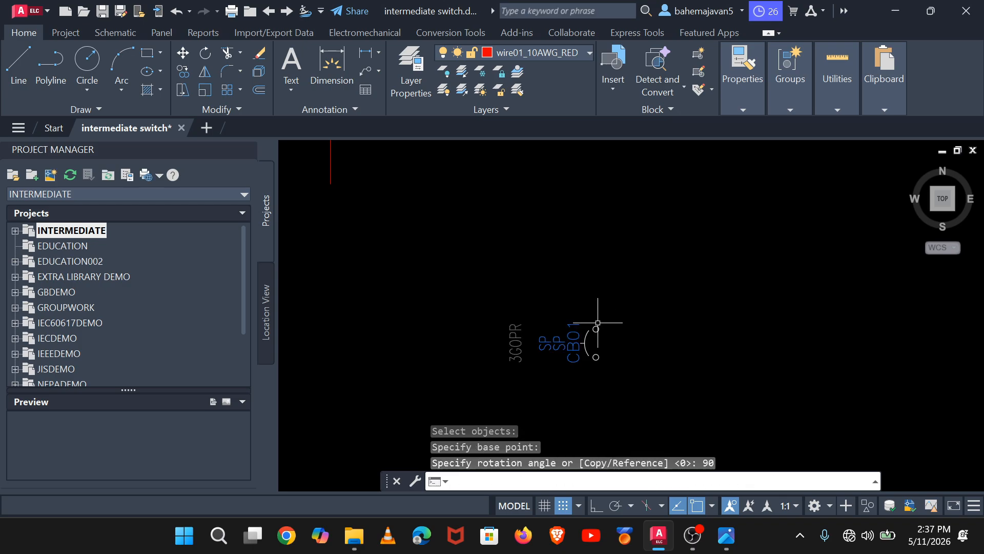
left_click(598, 321)
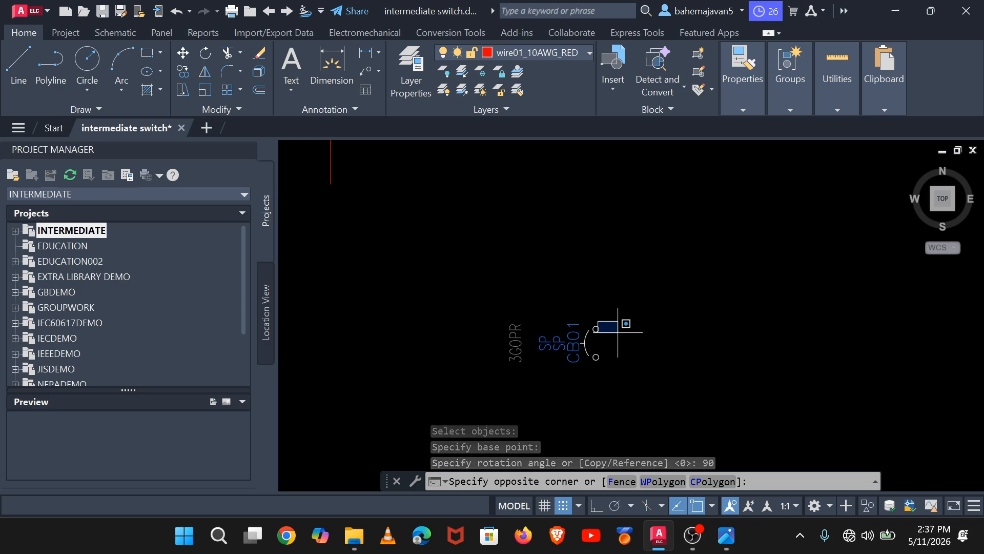
key("Return")
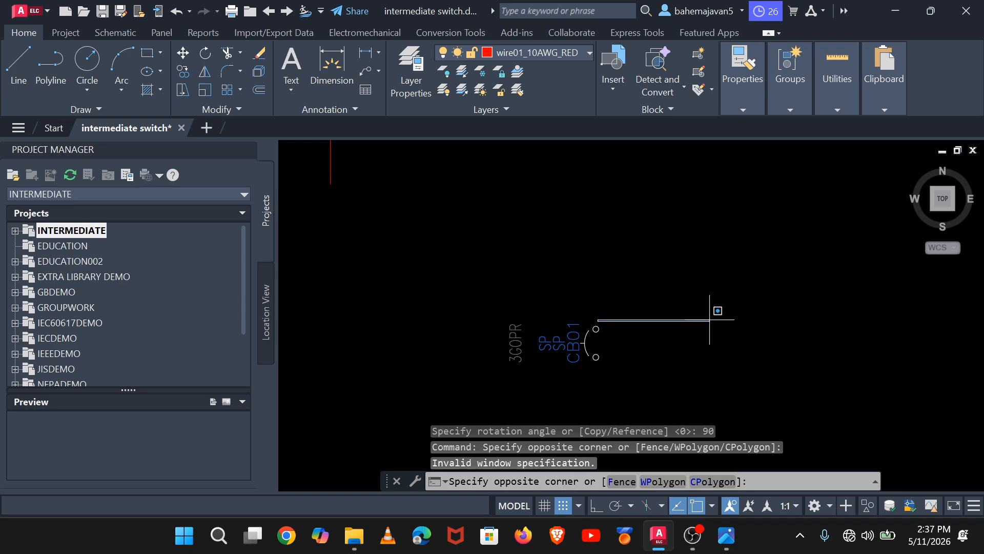
key("Escape")
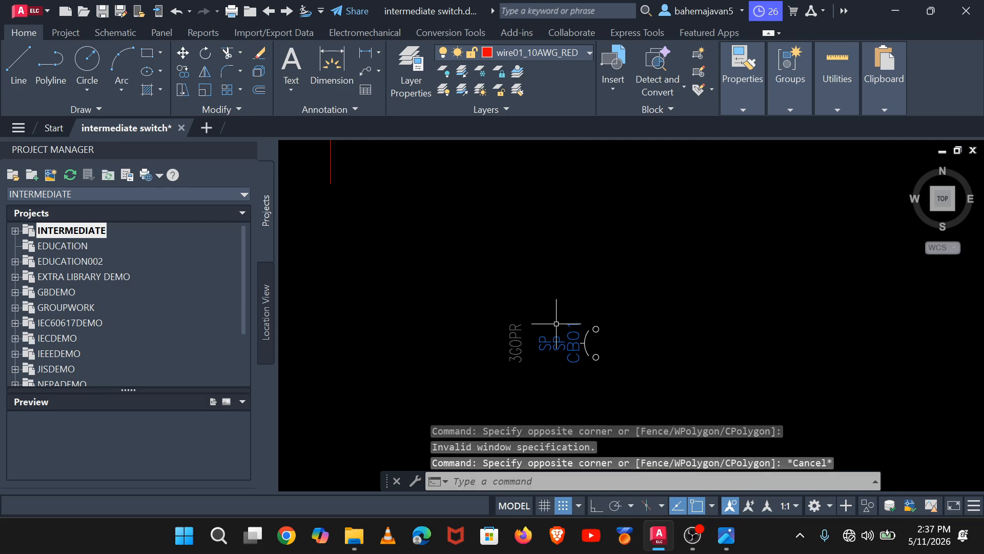
Step: Move the circuit breaker by its upper terminal onto the vertical blue neutral wire, level with the switch terminals
scroll(468, 230, "down", 5)
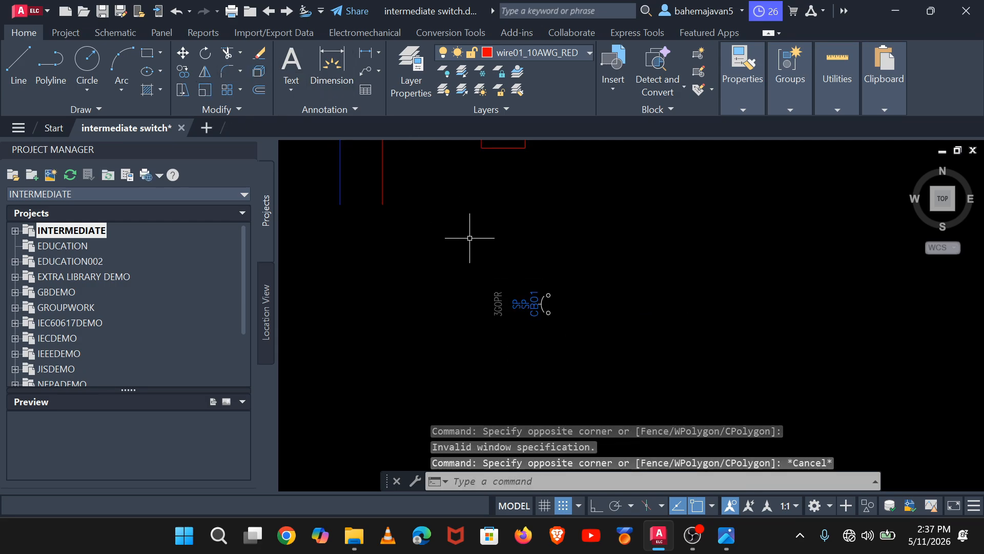
middle_click_drag(468, 231, 487, 301)
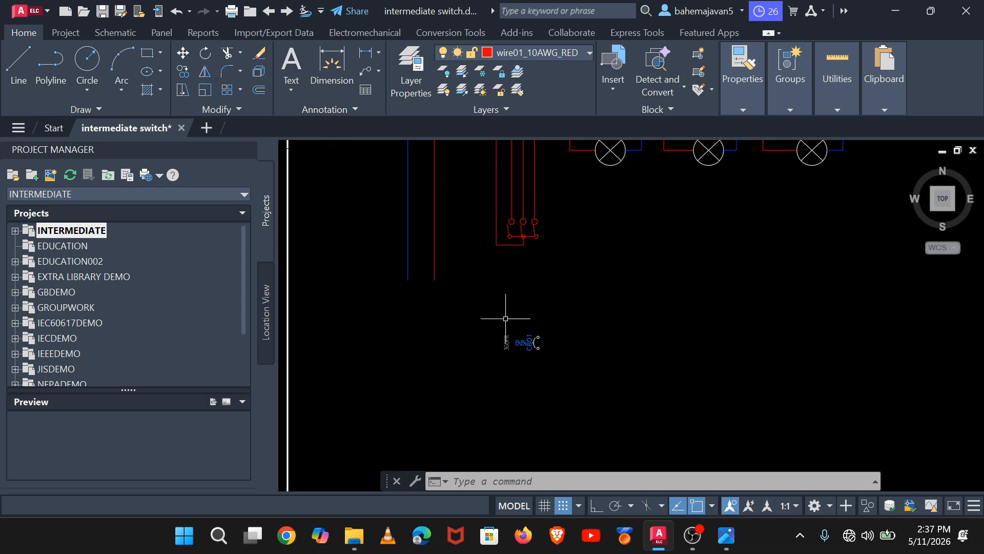
scroll(519, 325, "up", 2)
mouse_move(518, 325)
middle_mouse_down()
mouse_move(605, 336)
mouse_move(604, 364)
middle_mouse_up()
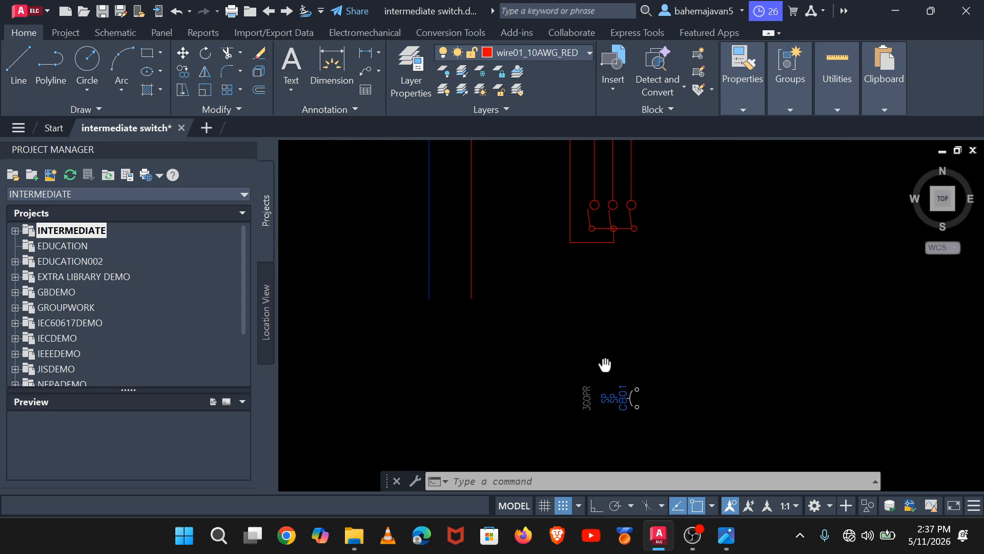
left_click(184, 53)
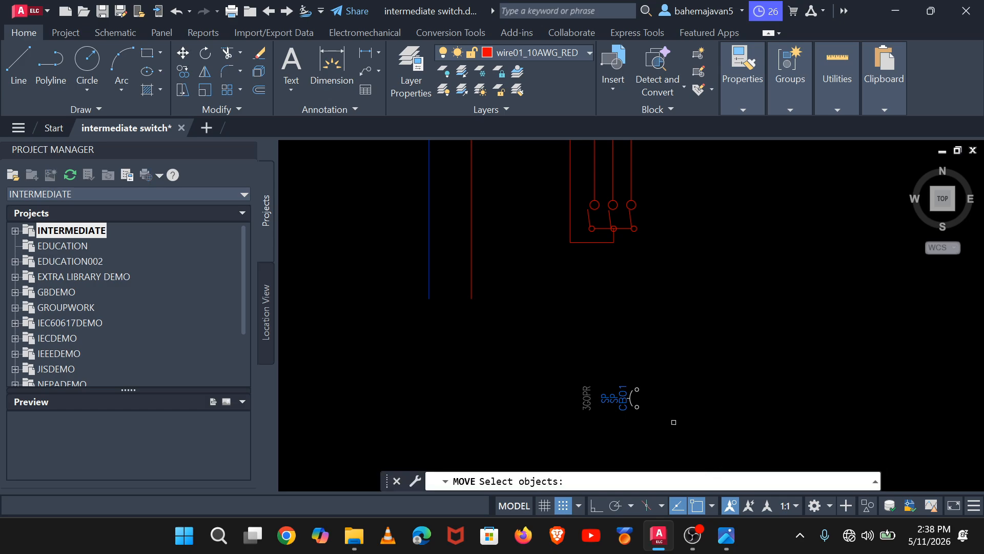
left_click(634, 389)
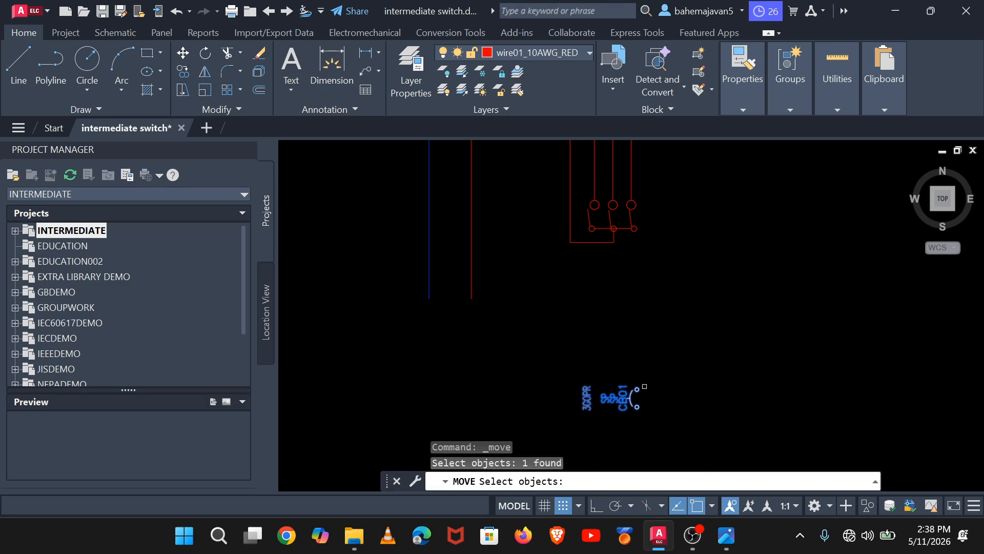
key("Return")
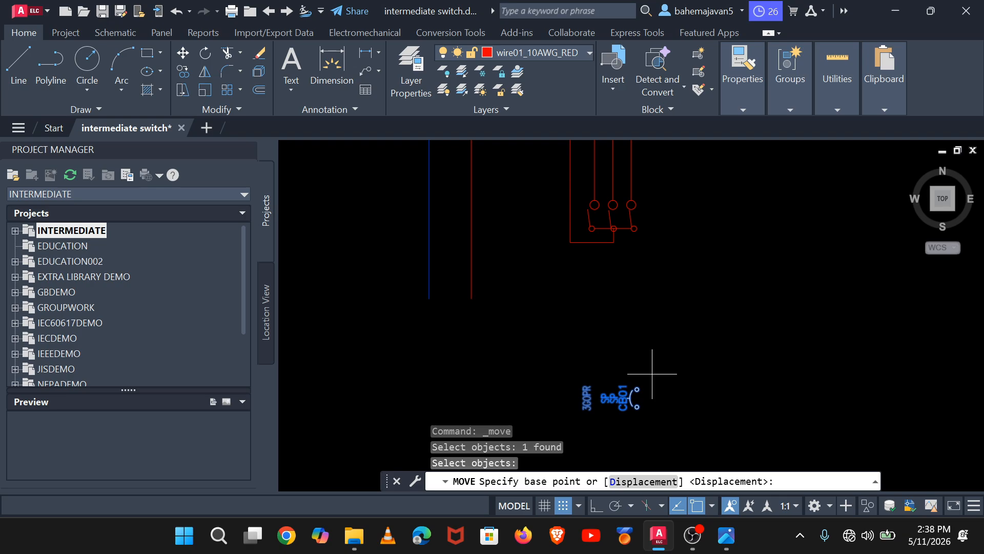
left_click(637, 389)
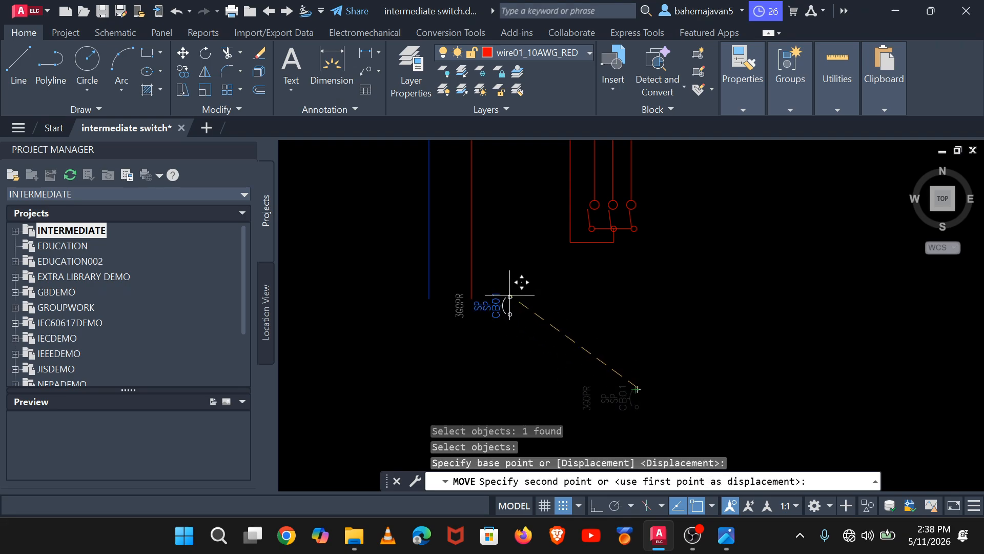
left_click(430, 187)
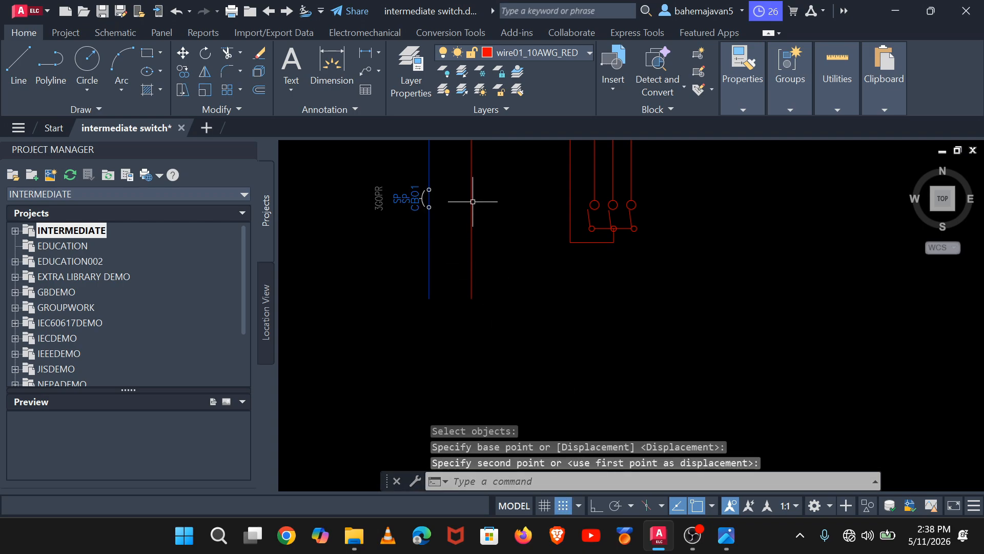
Step: Copy the circuit breaker by its upper terminal from the blue neutral wire straight across onto the vertical red live wire
left_click(183, 71)
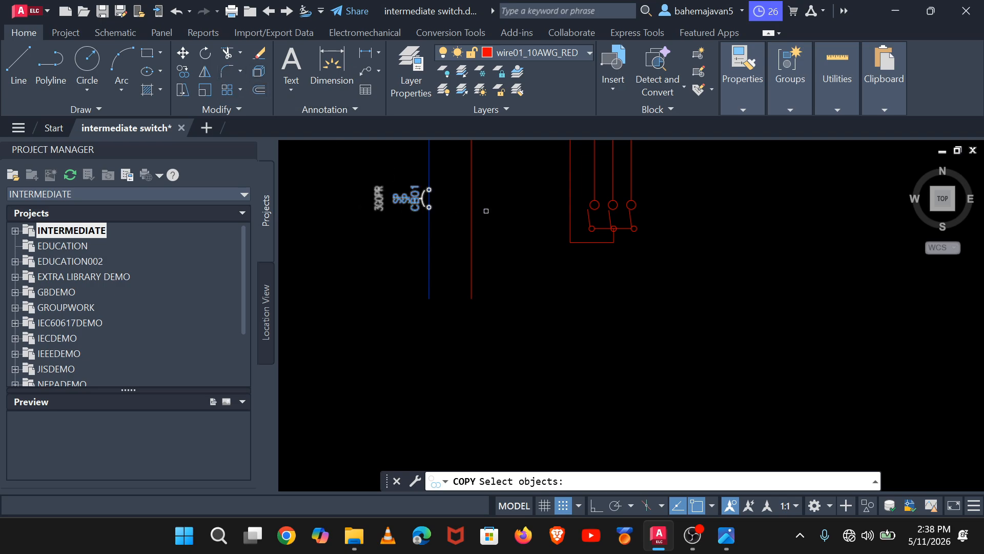
left_click(425, 198)
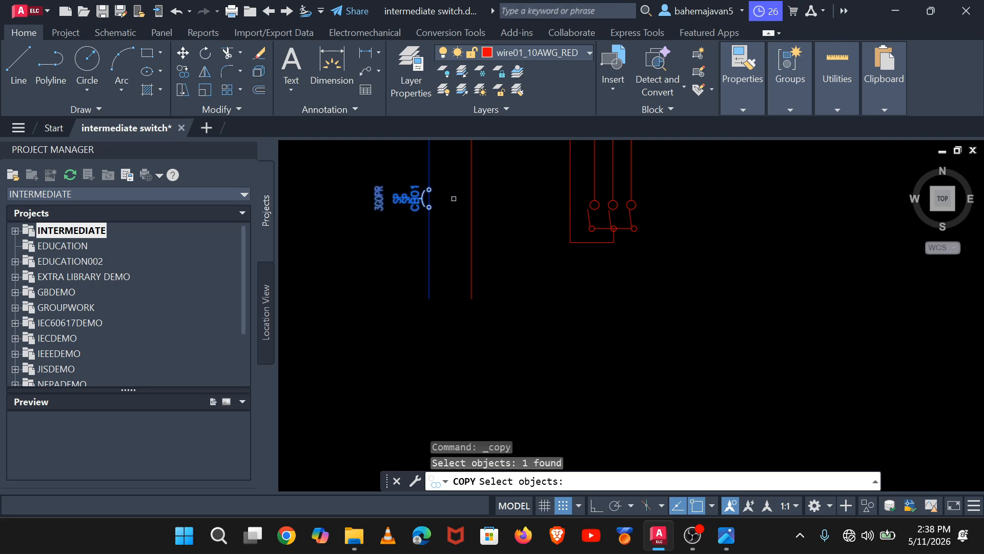
key("Return")
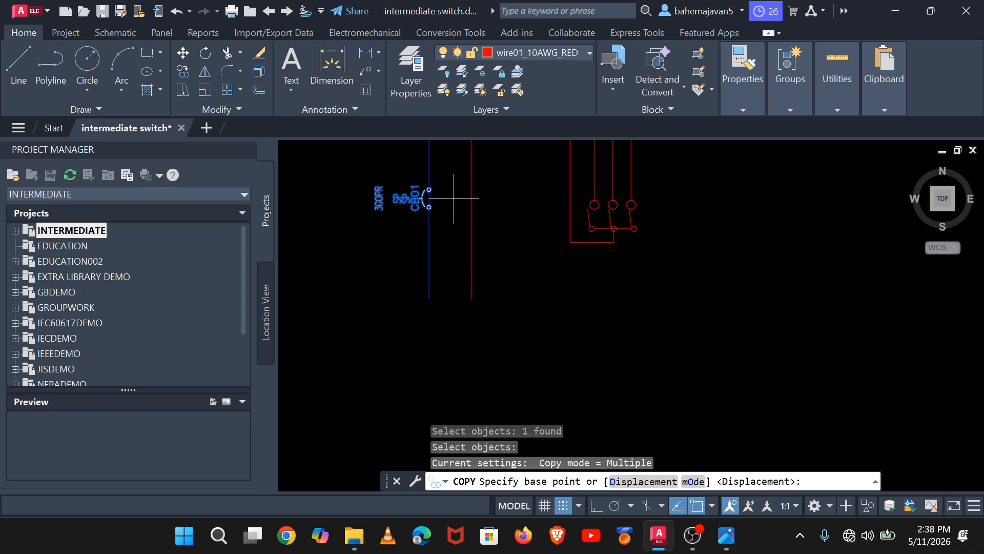
left_click(429, 190)
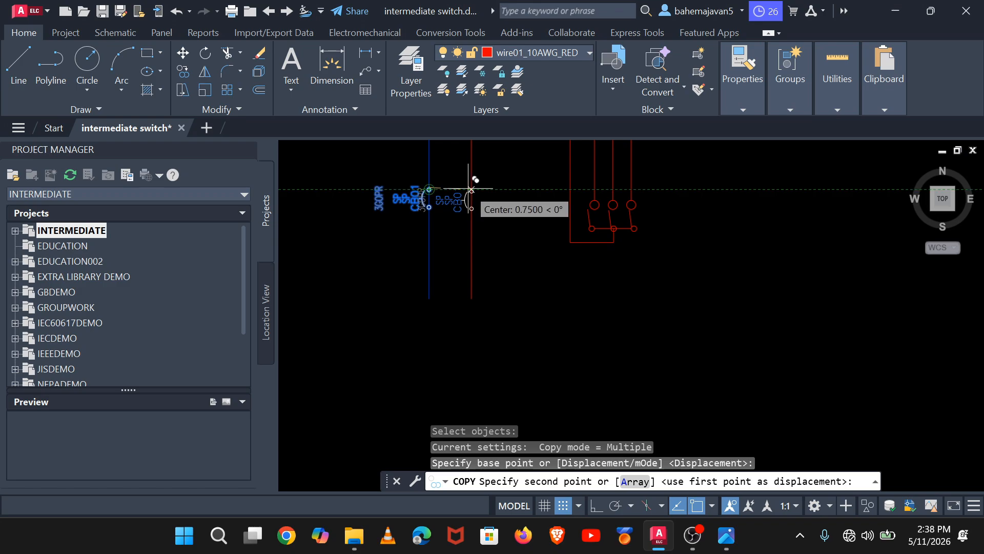
left_click(471, 190)
key("Return")
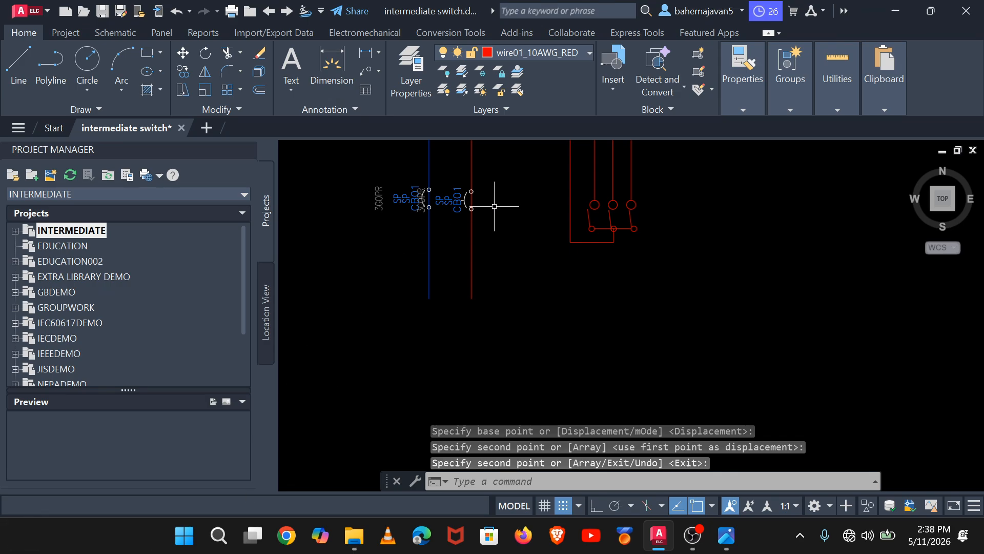
Step: Dismiss the screen-resolution warning and try to trim the blue neutral wire between the circuit breaker's two terminals
scroll(501, 210, "up", 2)
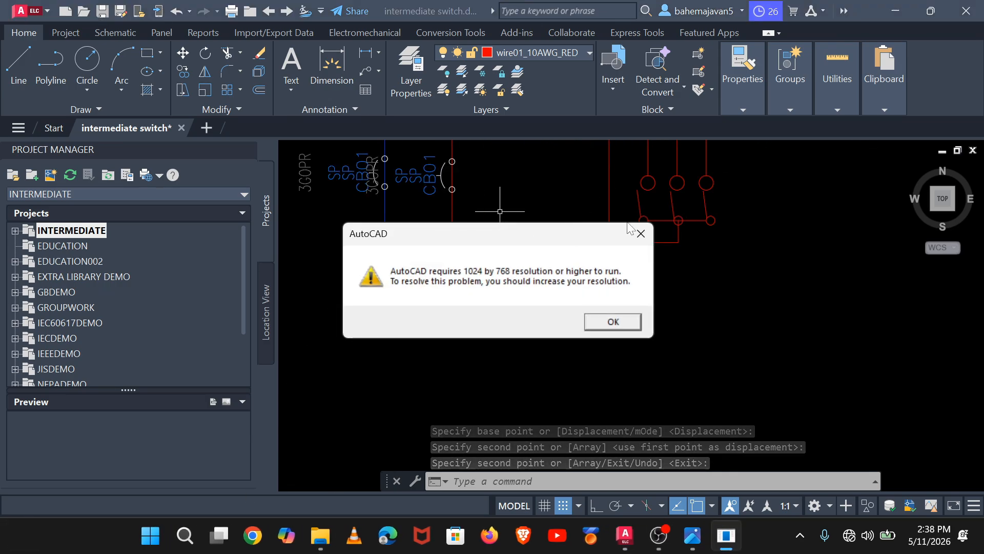
key("Return")
mouse_move(498, 233)
middle_mouse_down()
mouse_move(593, 380)
mouse_move(649, 352)
mouse_move(786, 400)
middle_mouse_up()
scroll(649, 353, "up", 2)
scroll(649, 352, "up", 2)
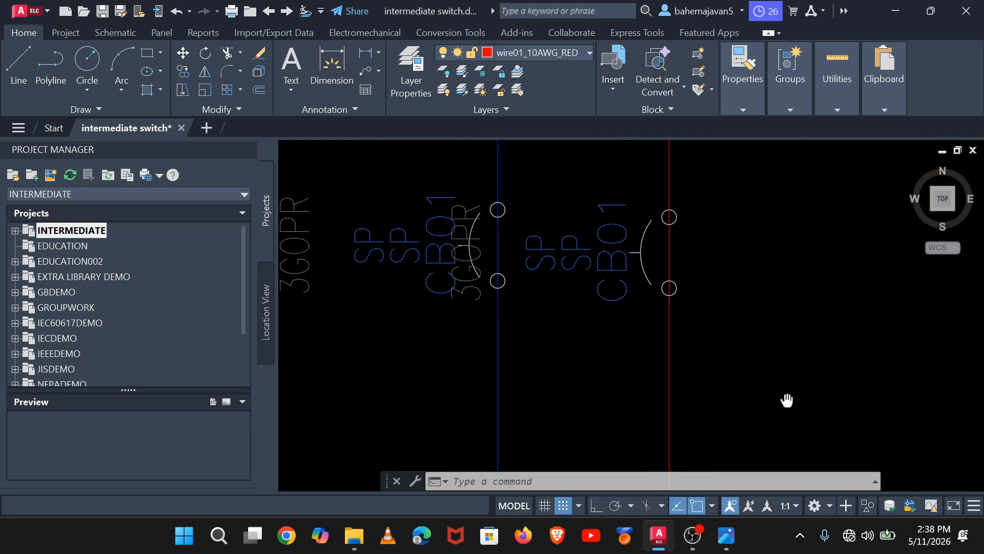
left_click(641, 233)
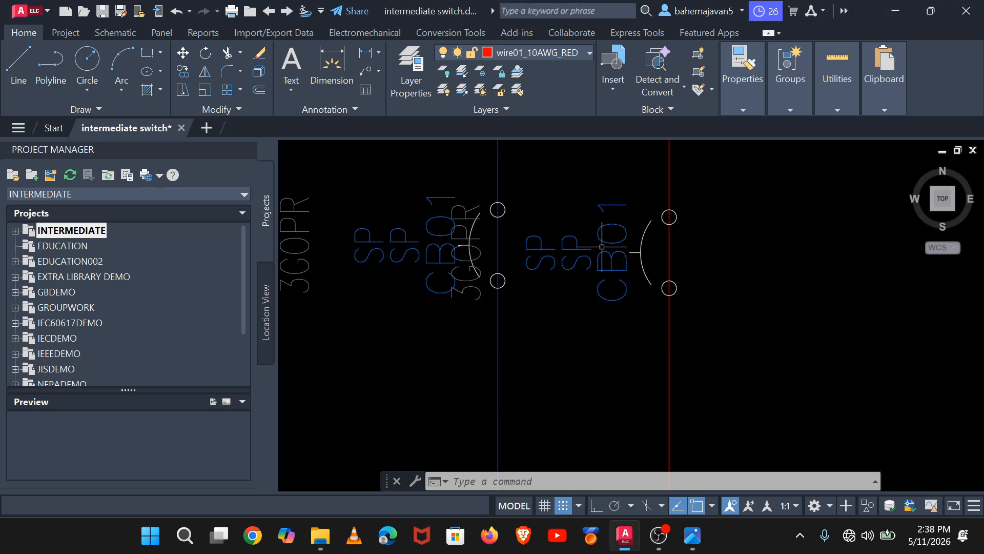
left_click(231, 57)
left_click(482, 239)
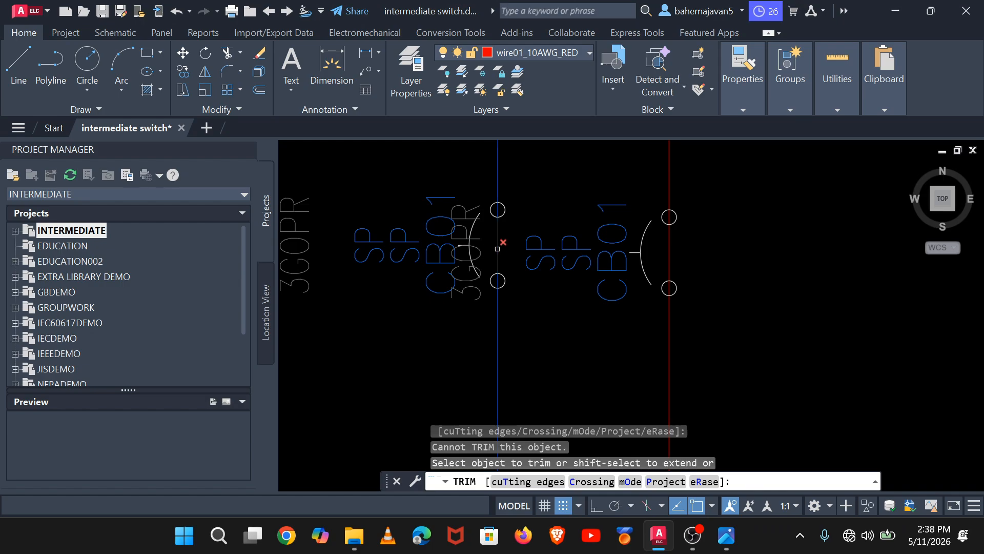
Step: Trim the blue and red wire segments running between the contacts of the two CB01 circuit breakers
left_click(498, 248)
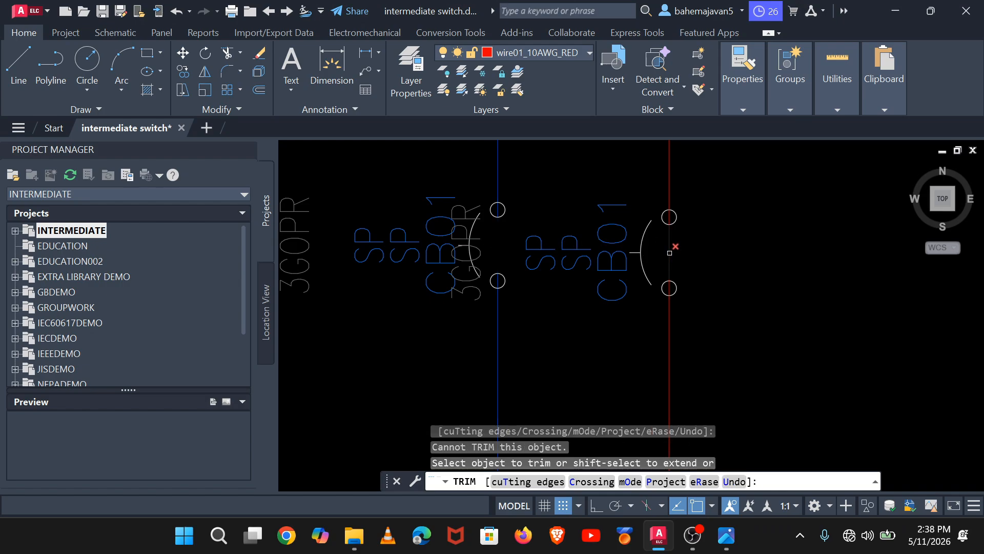
left_click(670, 253)
left_click(642, 258)
scroll(520, 250, "down", 2)
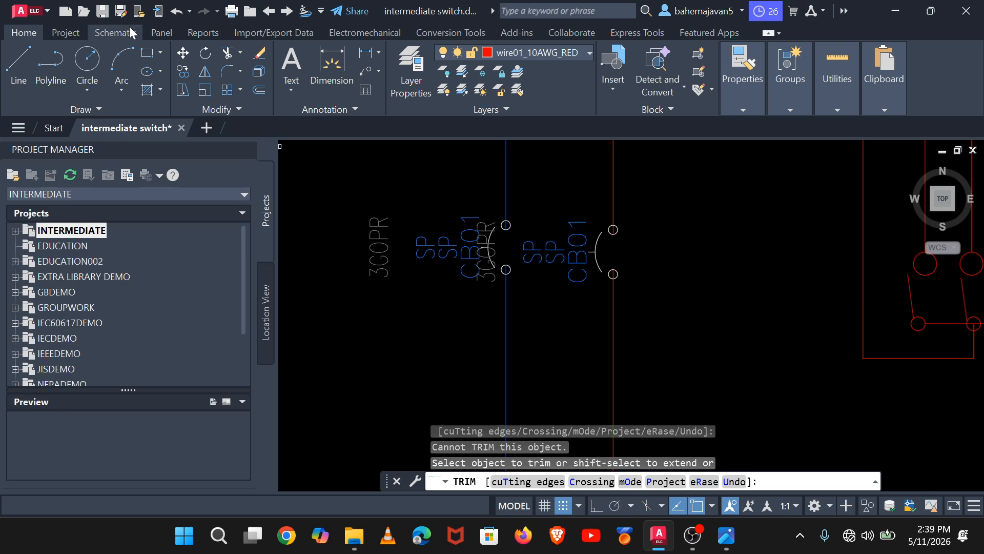
Step: Make layer 0 the current layer and finish trimming at the red wire's breaker
left_click(589, 57)
left_click(548, 88)
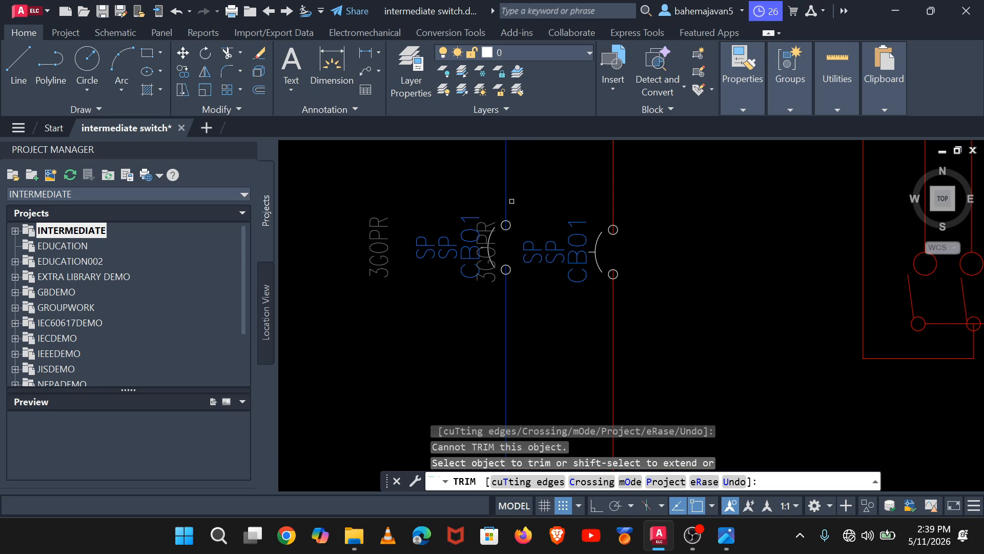
left_click(614, 247)
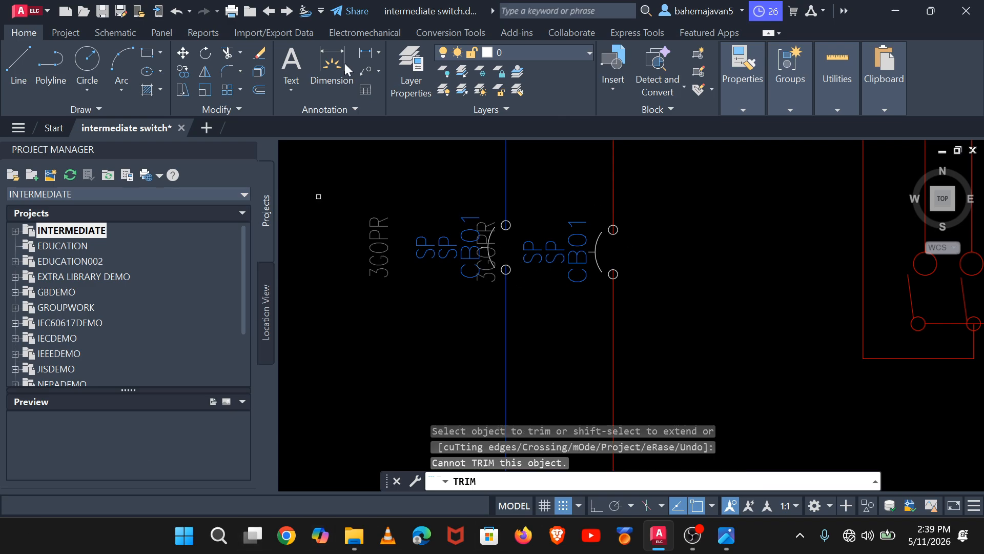
left_click(19, 66)
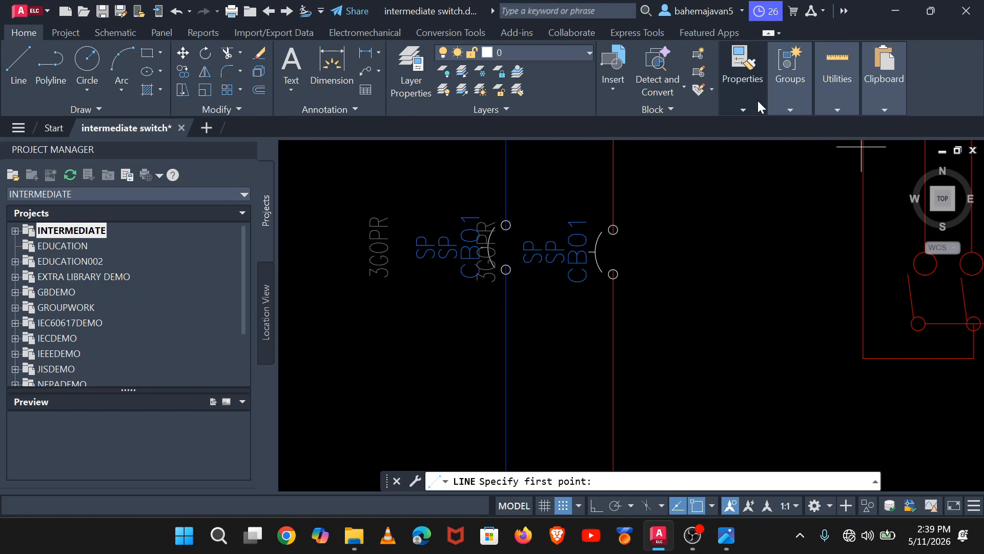
mouse_move(756, 100)
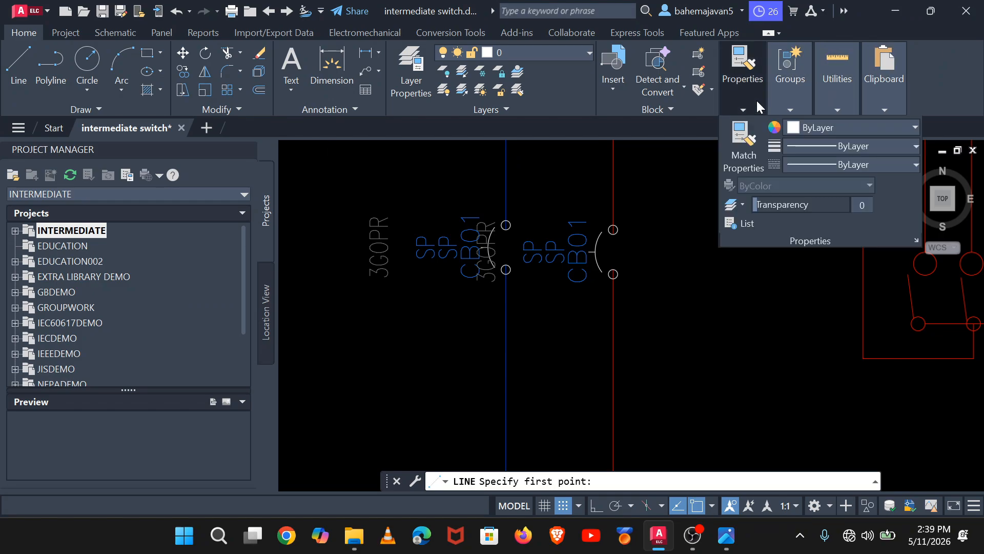
left_click(917, 165)
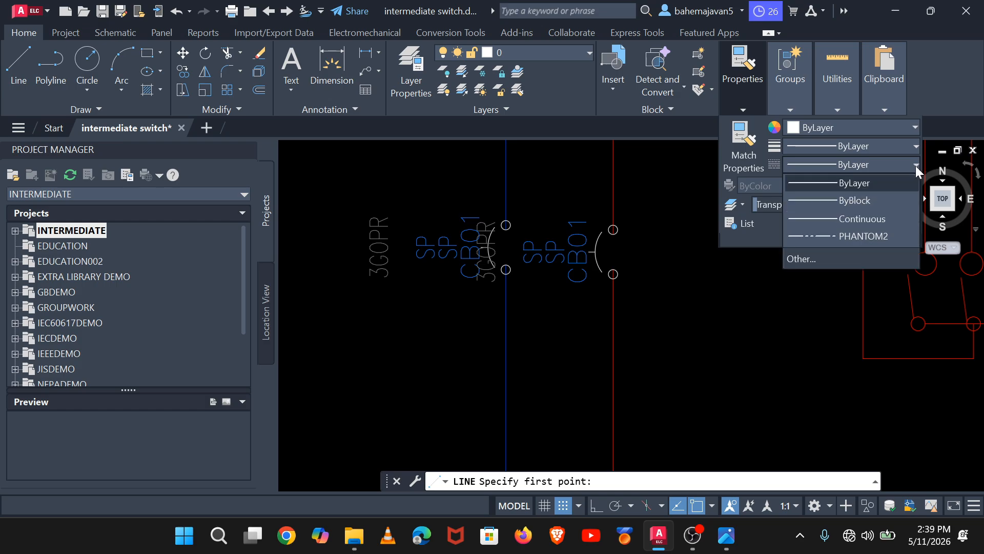
left_click(846, 249)
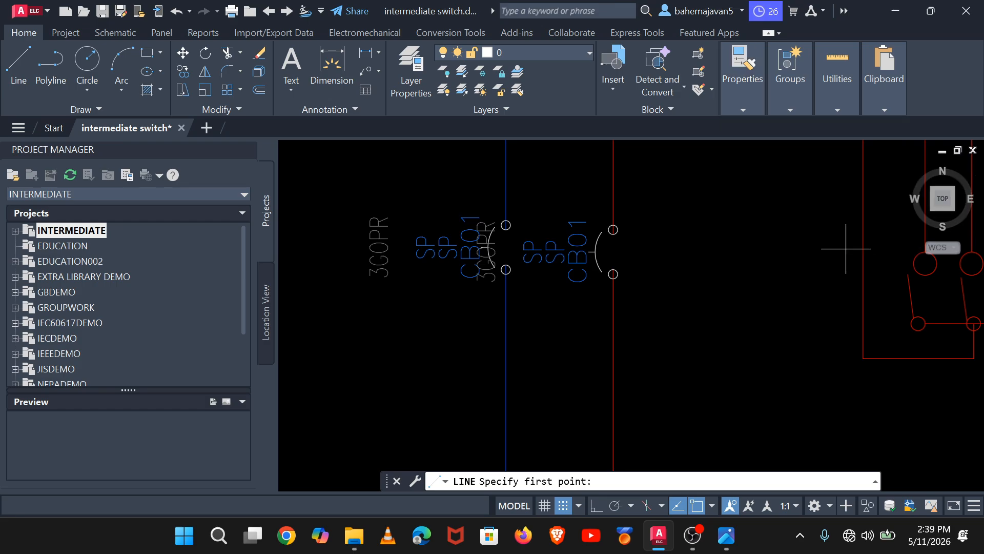
Step: Load the ISO dash linetype ACAD_ISO02W100 into the drawing through the Linetype Manager
left_click(743, 108)
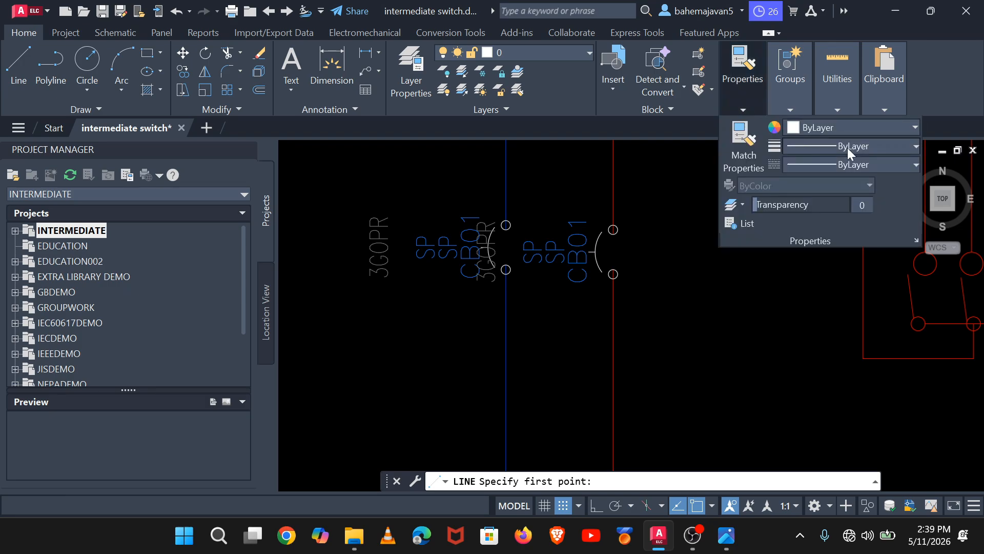
left_click(909, 165)
left_click(839, 251)
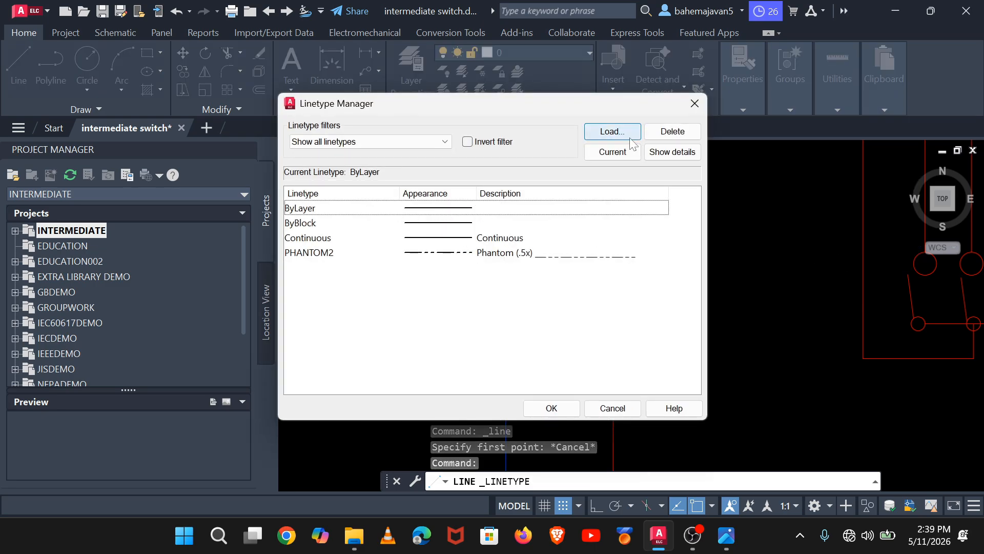
left_click(630, 137)
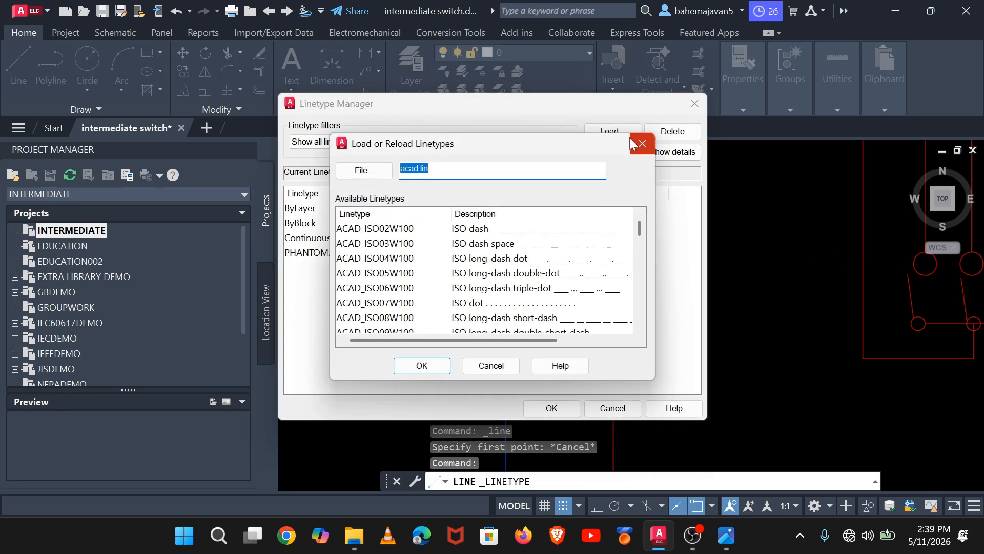
left_click(479, 232)
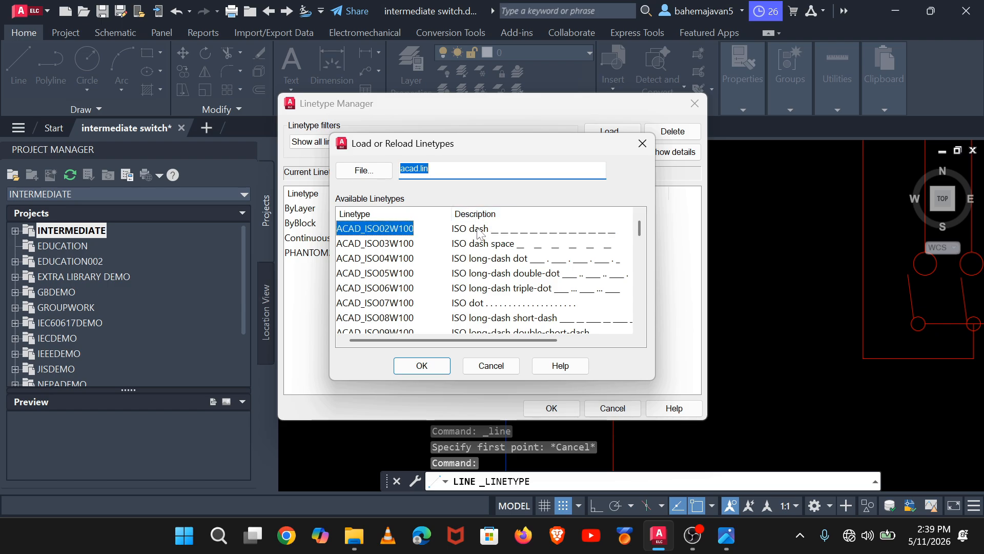
left_click(422, 366)
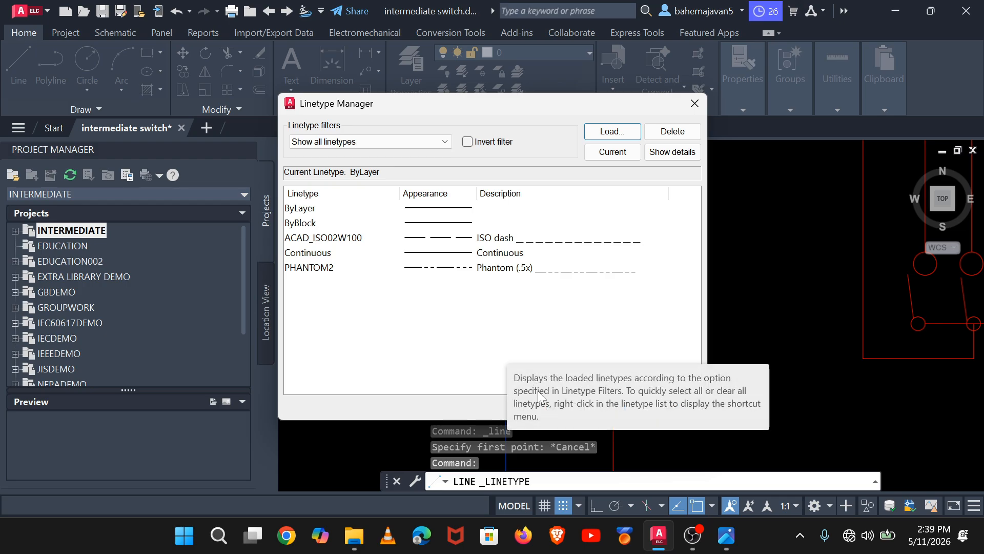
left_click(550, 406)
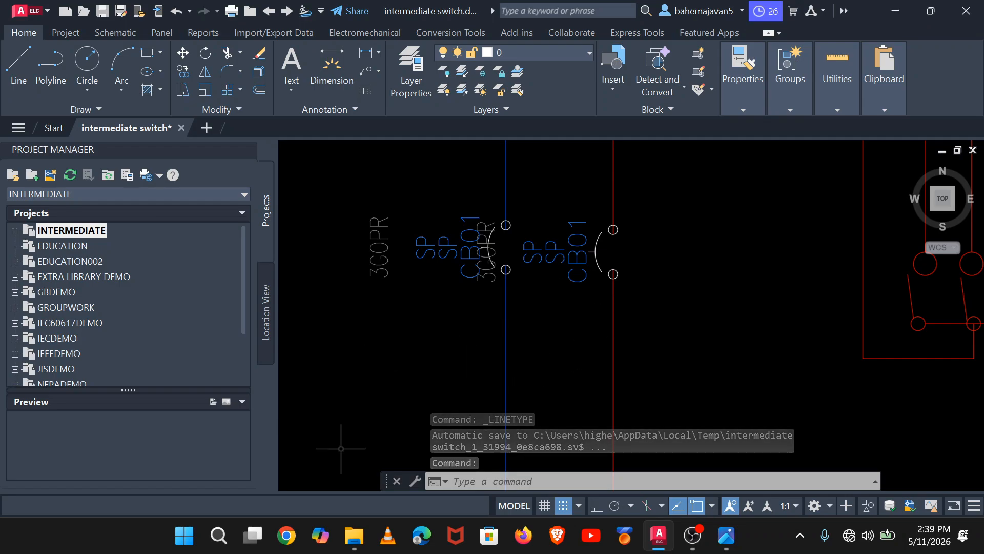
Step: Open Sticky Notes, check the note on the AutoCAD command for scaling dashes, and close the note
left_click(219, 536)
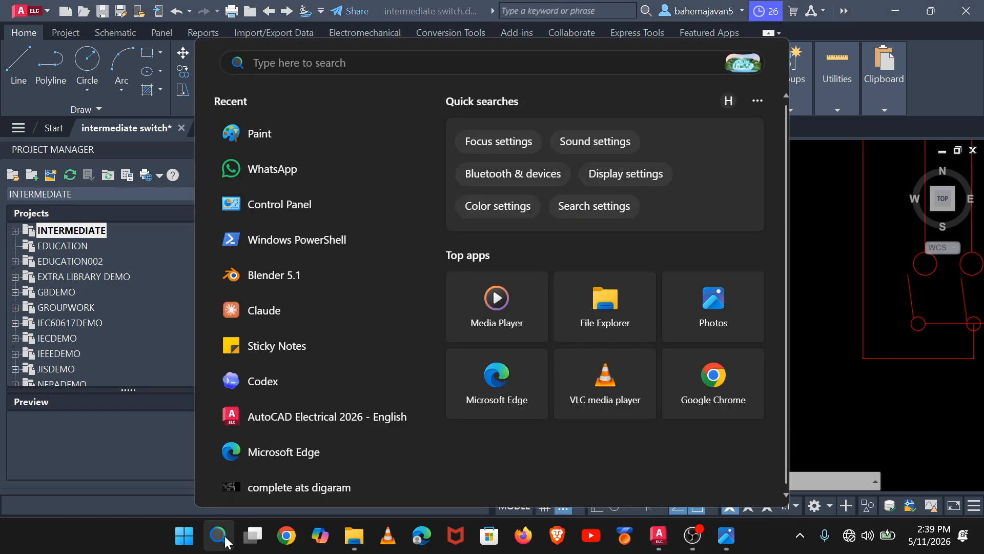
key("Down")
key("Down")
key("Down")
key("Down")
key("Down")
key("Down")
key("Down")
key("Down")
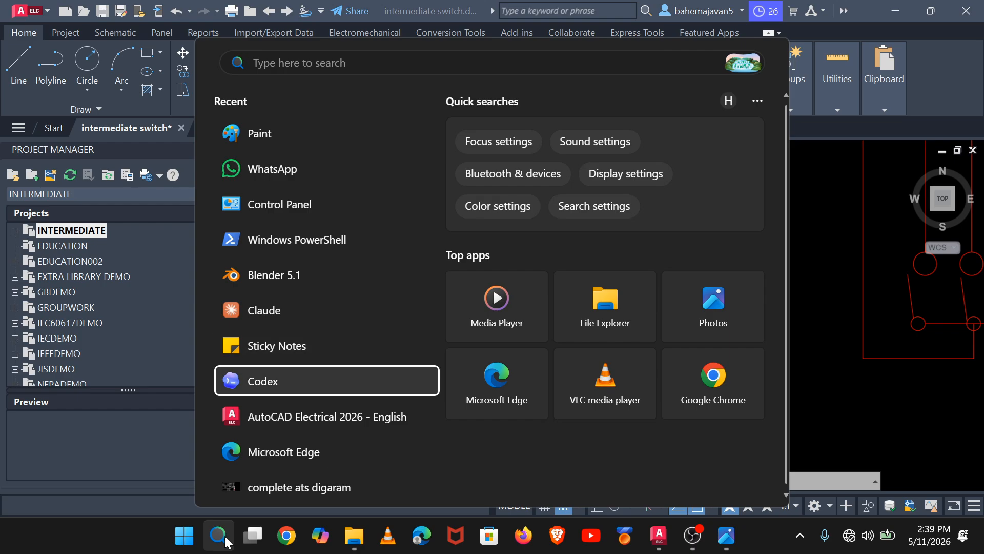
key("Up")
key("Return")
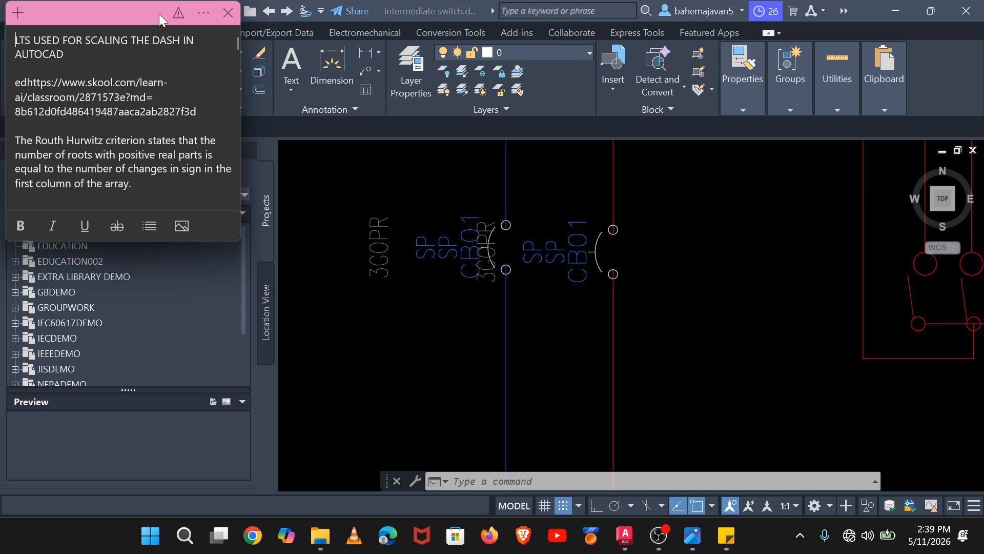
left_click(228, 13)
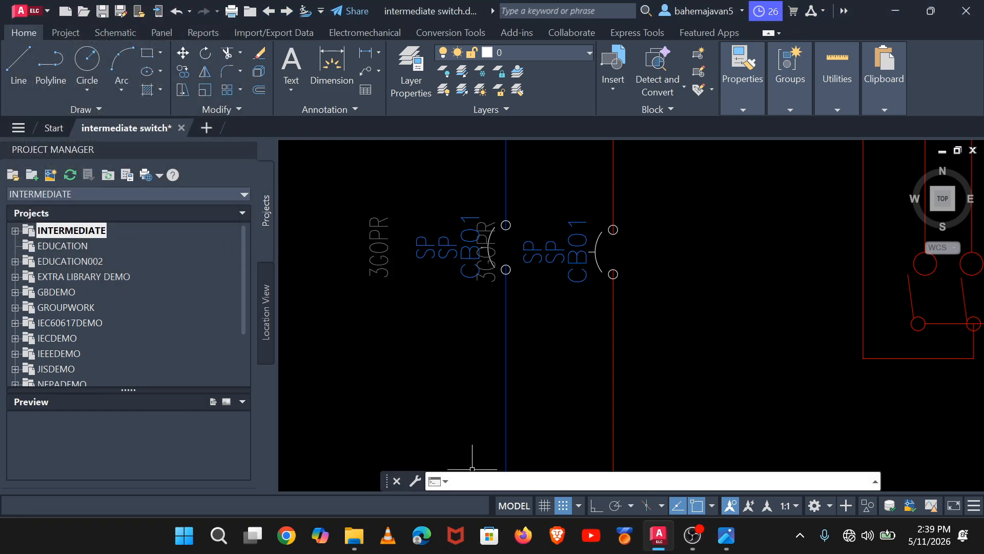
Step: Set the global linetype scale factor to 0.01 with the LTS command
type("LT")
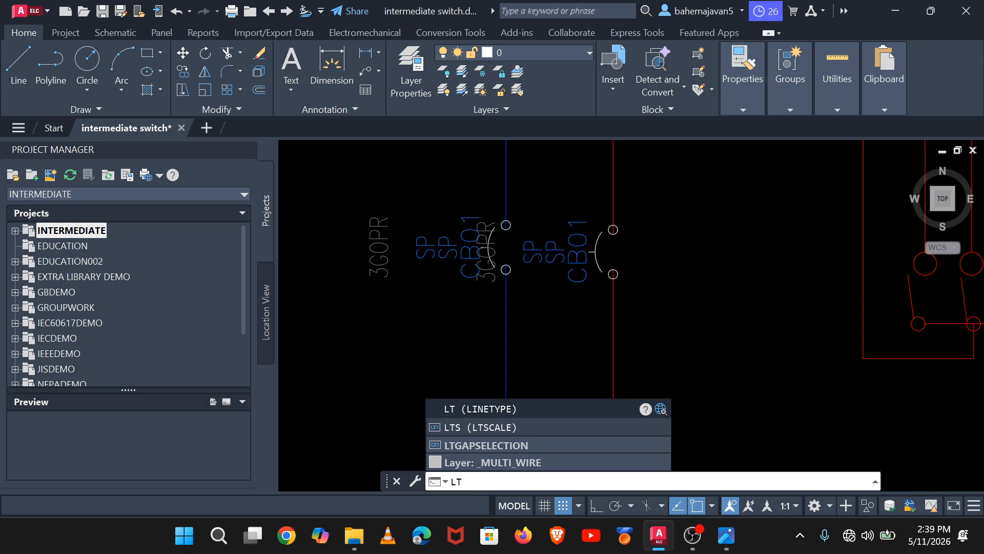
type("S")
key("Return")
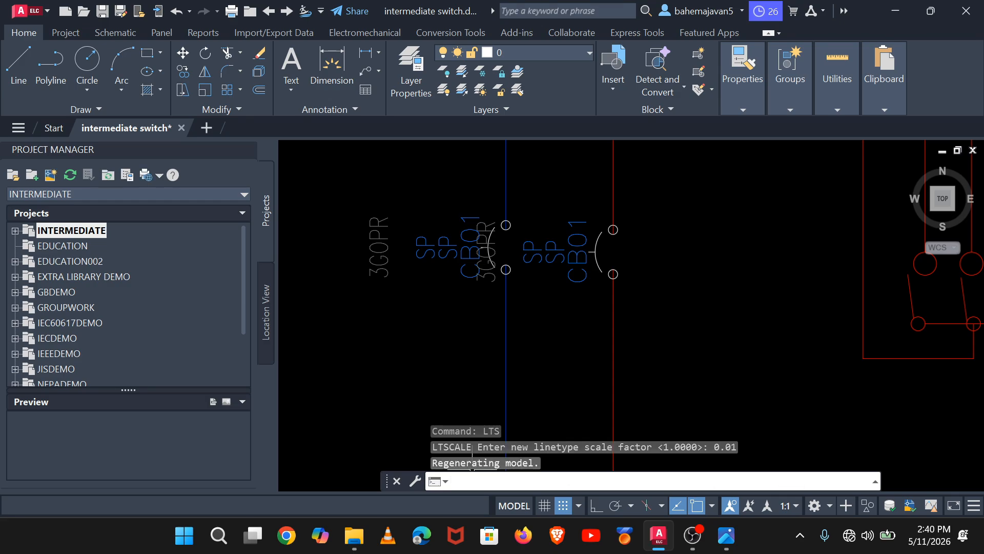
Step: Draw a line linking the two circuit breakers, from just past the red wire to the arc of the blue wire's breaker
left_click(22, 58)
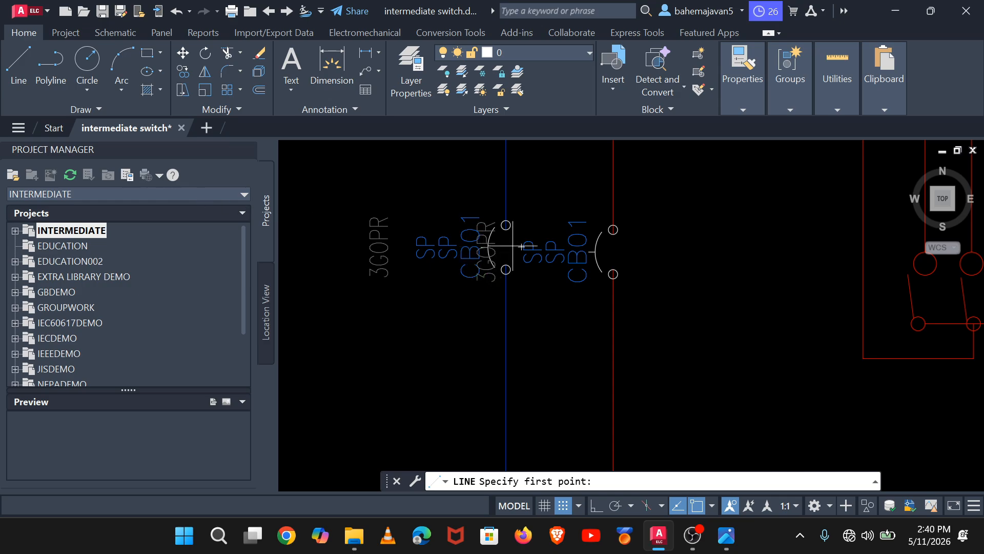
left_click(630, 251)
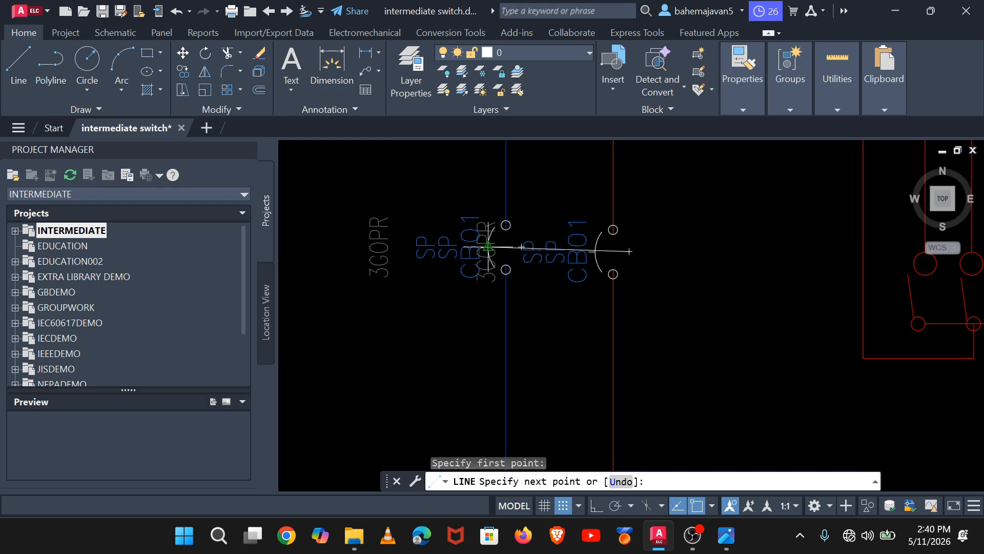
left_click(487, 248)
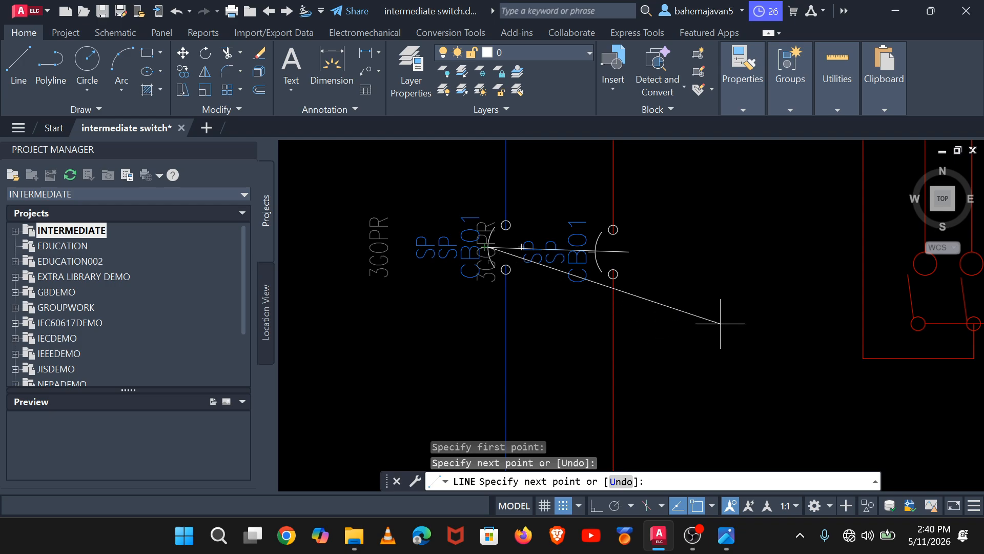
key("Return")
Step: Start the Line command for a new wire and make wire01_10AWG_RED the current layer
scroll(716, 293, "down", 5)
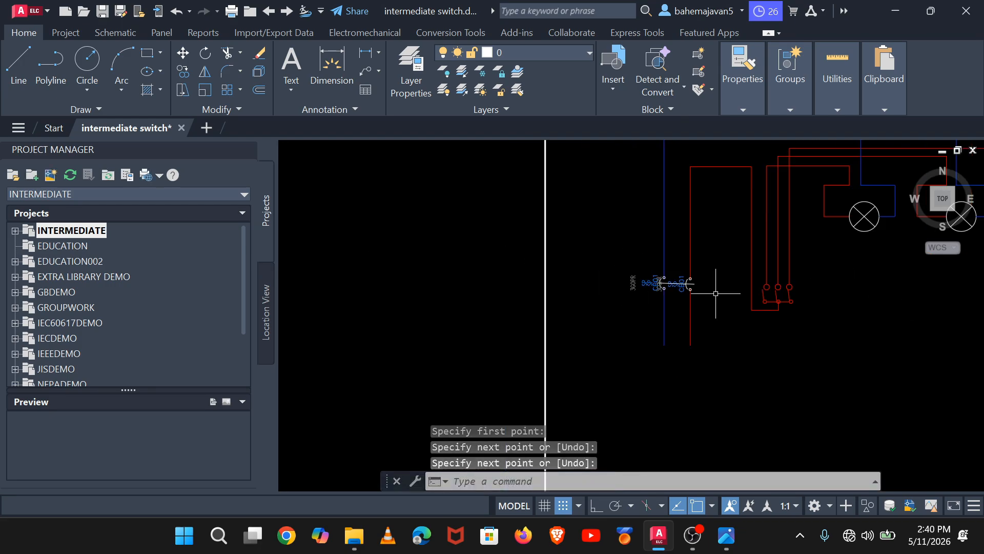
mouse_move(715, 293)
middle_mouse_down()
mouse_move(621, 301)
mouse_move(586, 327)
mouse_move(592, 318)
middle_mouse_up()
scroll(545, 278, "down", 3)
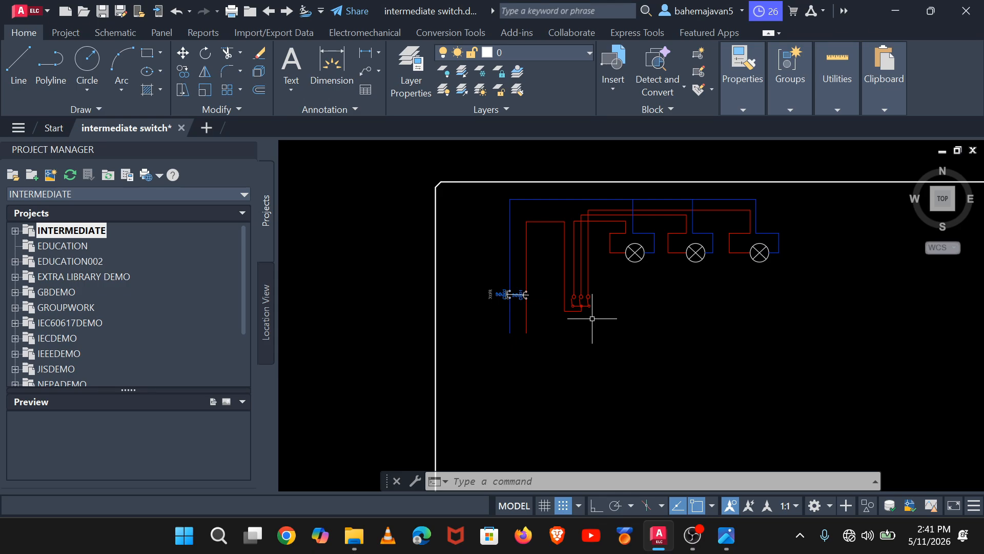
mouse_move(592, 318)
middle_mouse_down()
mouse_move(430, 349)
mouse_move(508, 287)
mouse_move(483, 281)
mouse_move(447, 304)
mouse_move(352, 301)
middle_mouse_up()
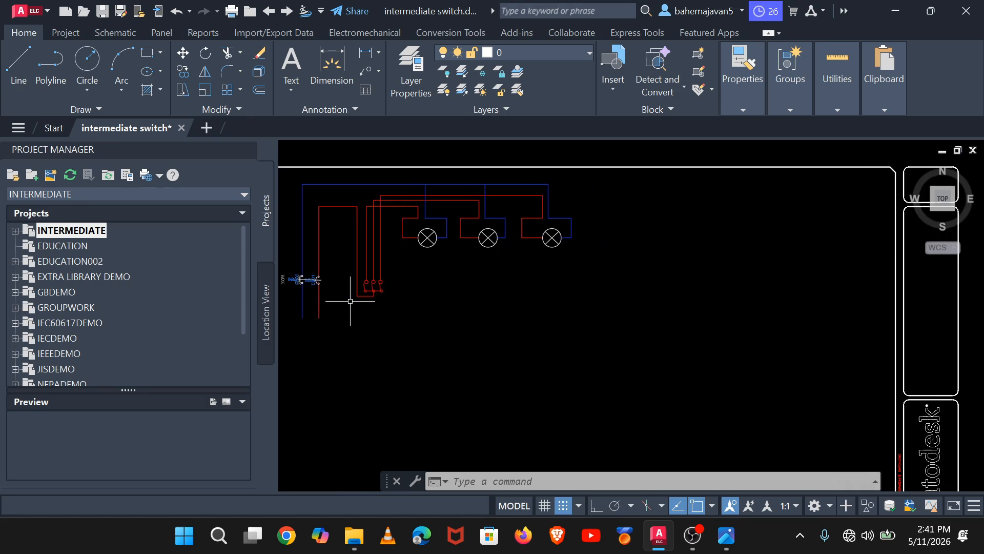
left_click(16, 61)
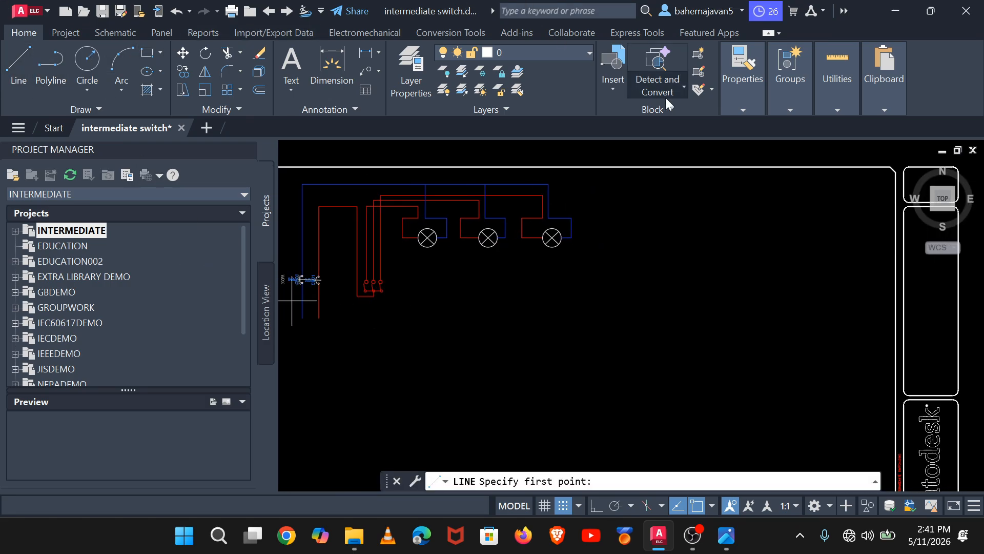
left_click(589, 58)
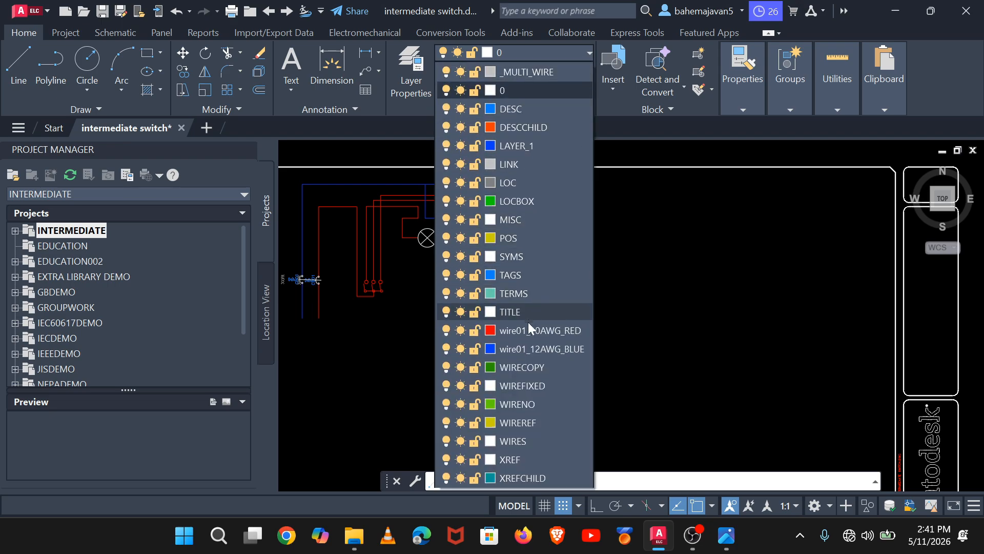
left_click(522, 350)
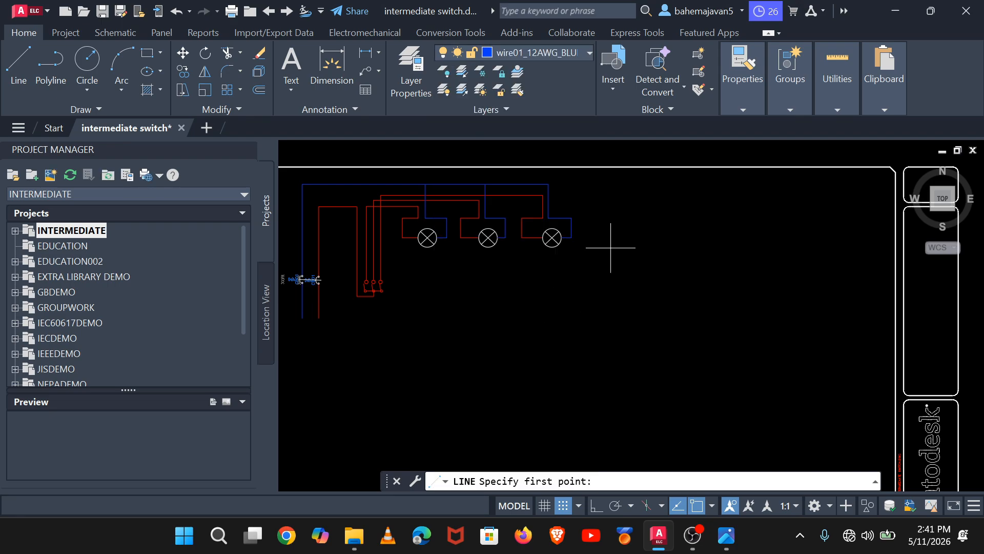
left_click(573, 55)
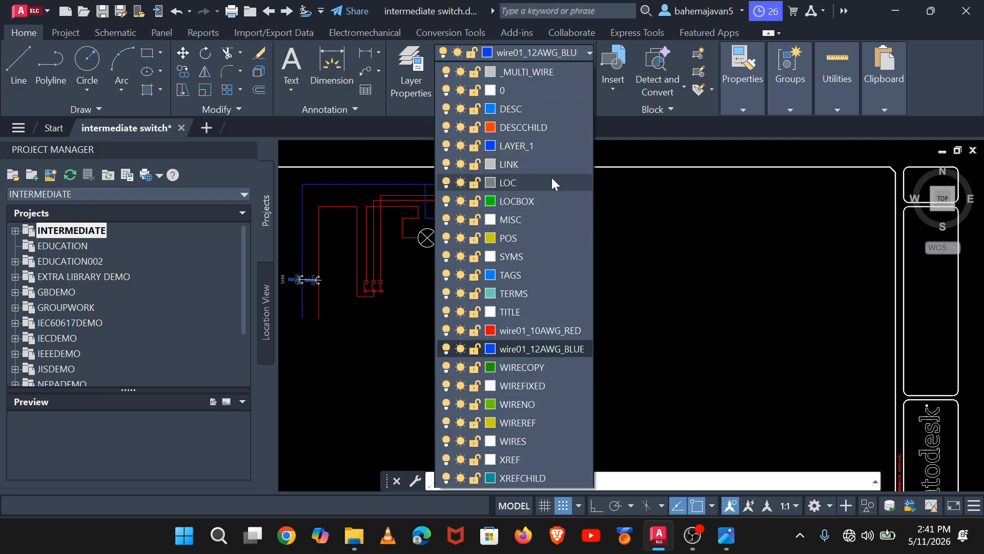
left_click(548, 329)
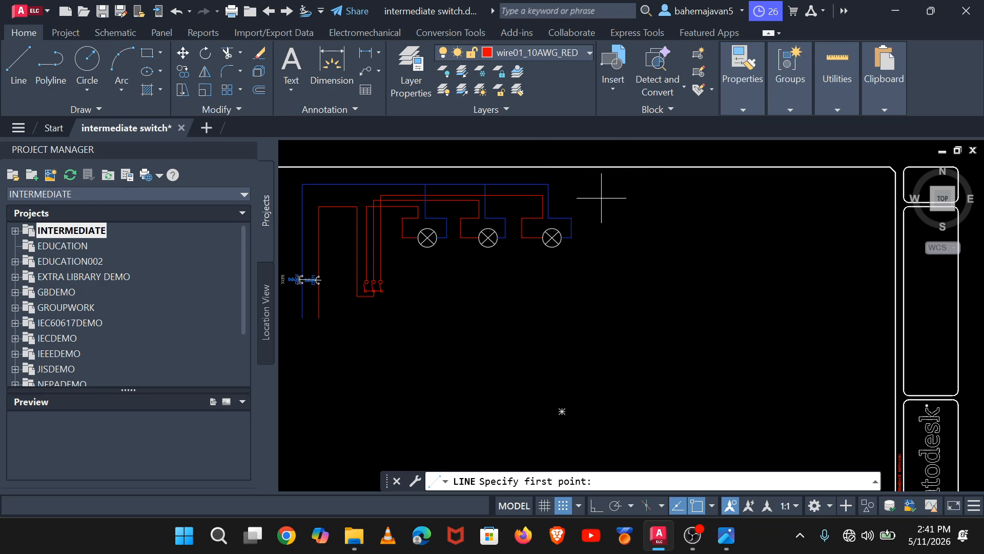
Step: Draw a vertical red line with Ortho on in the empty area beside the third lamp, extending well below the lamps
scroll(598, 191, "up", 2)
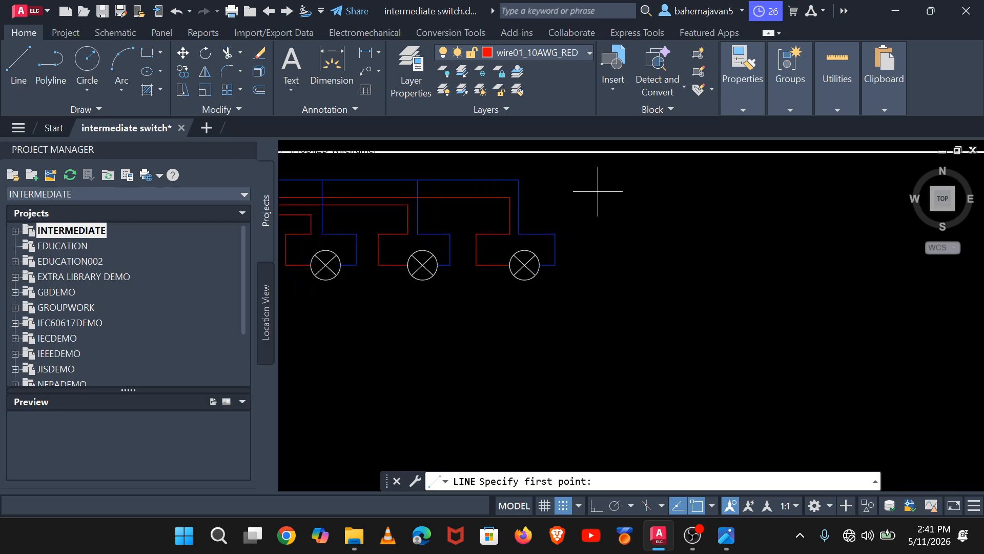
left_click(598, 192)
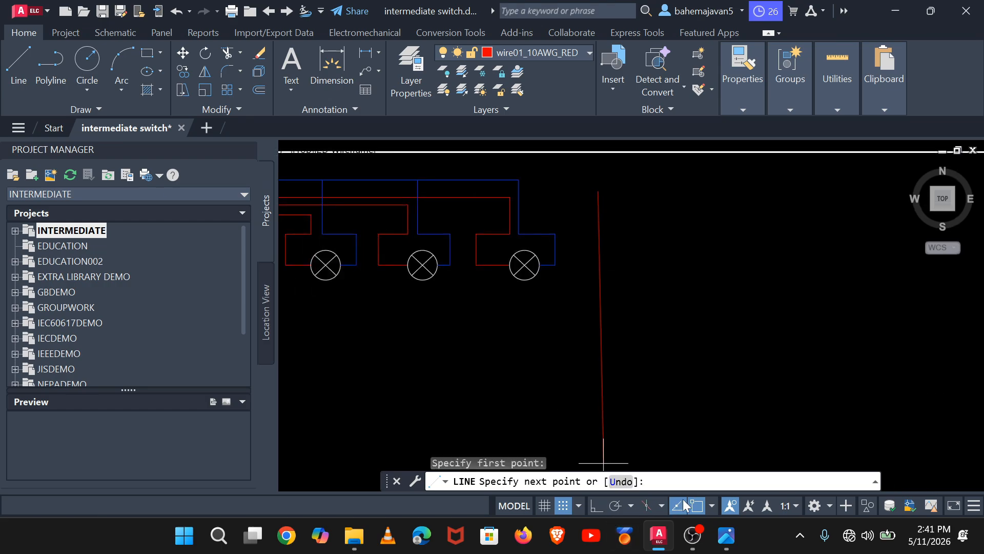
left_click(594, 506)
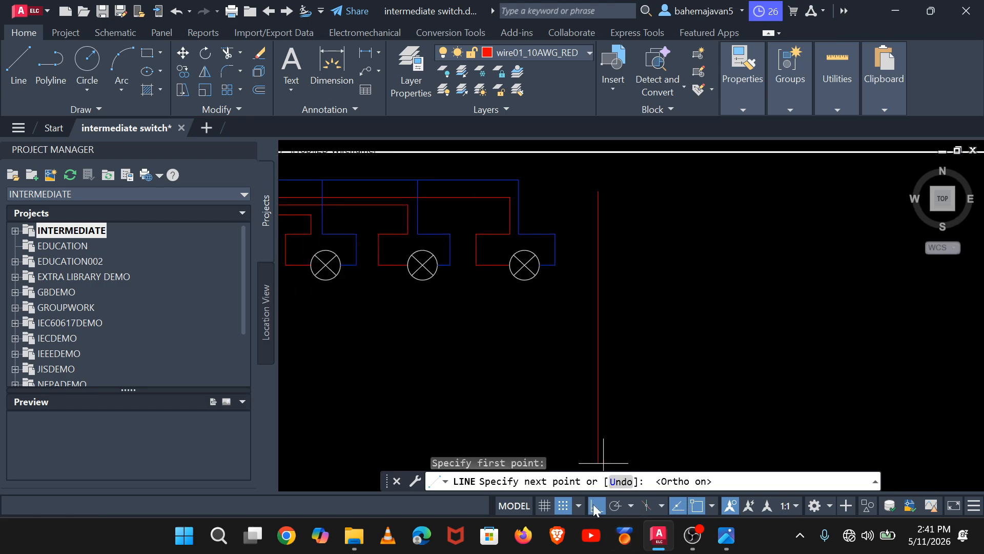
left_click(597, 389)
key("Return")
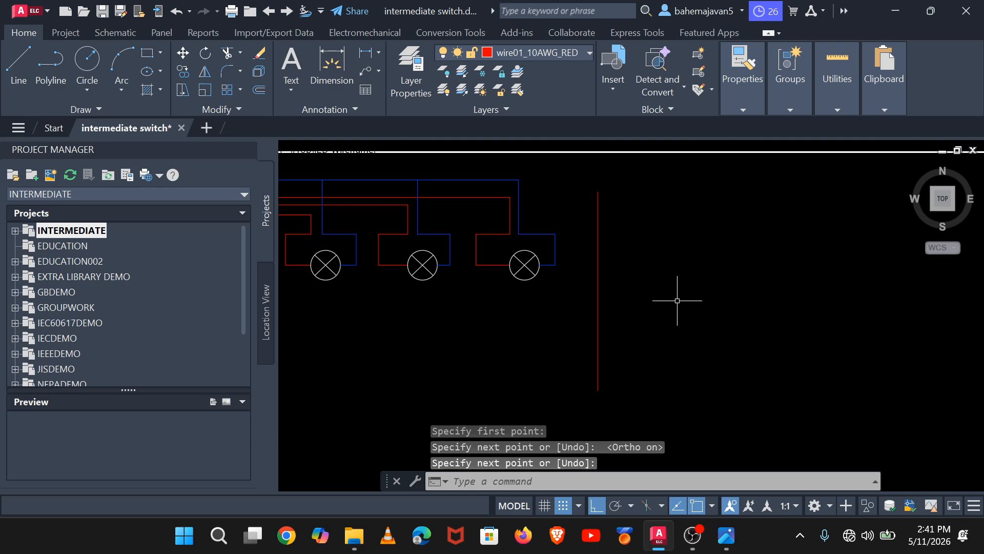
Step: Draw a horizontal red line about 3 units long from the midpoint of the vertical red line, ending in a short upward tick
key("Return")
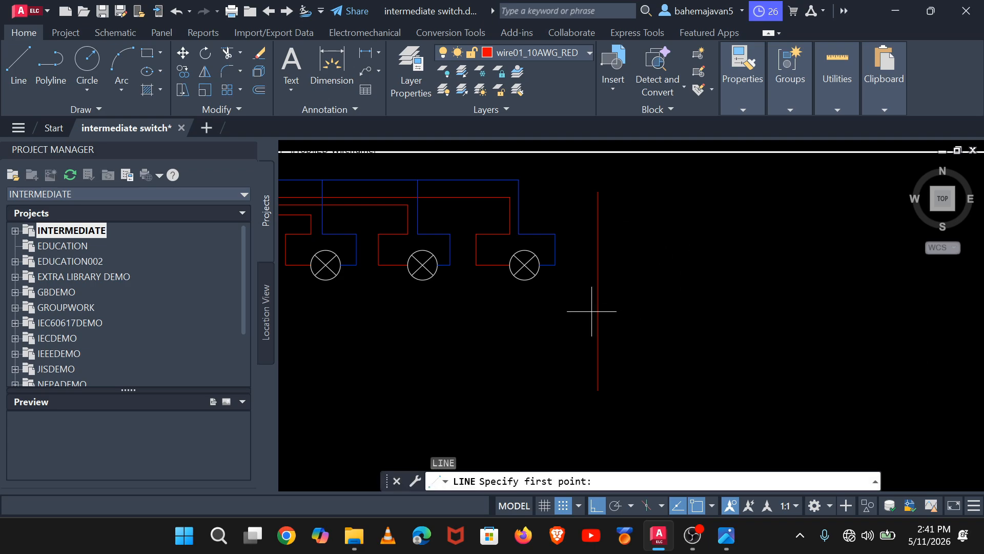
left_click(598, 294)
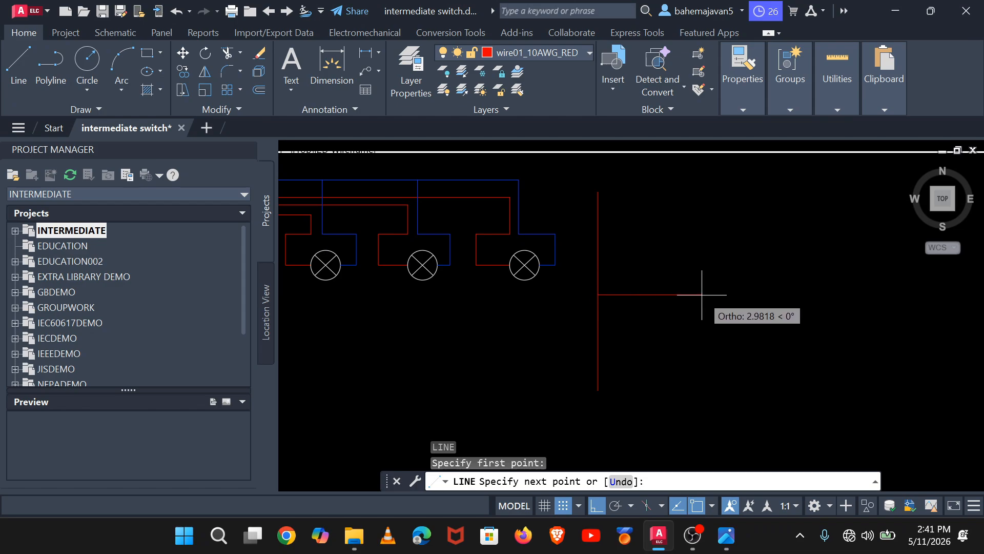
left_click(701, 295)
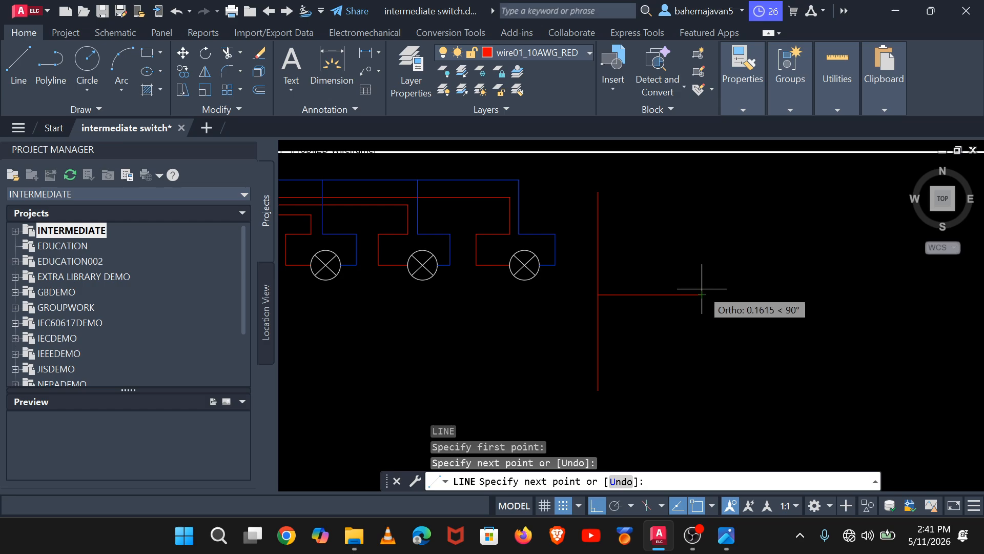
left_click(702, 283)
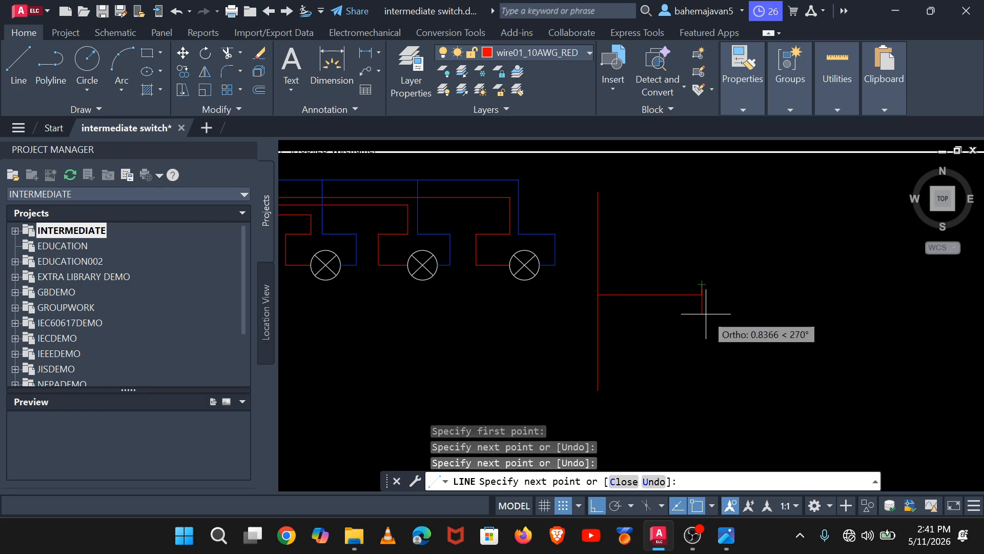
key("Return")
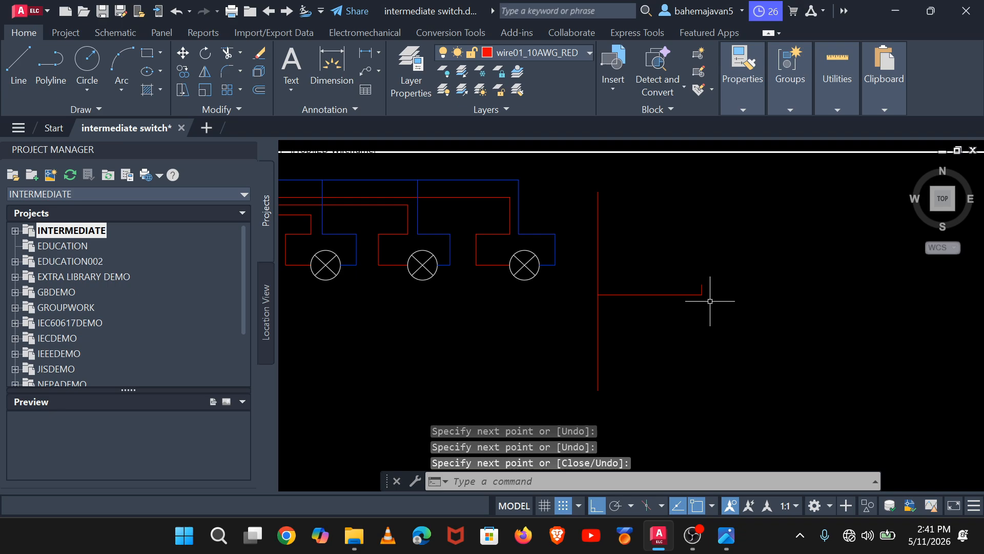
Step: Draw a matching short line downward from the tick's corner, completing a vertical bar at the end of the horizontal line
key("Return")
scroll(710, 301, "up", 5)
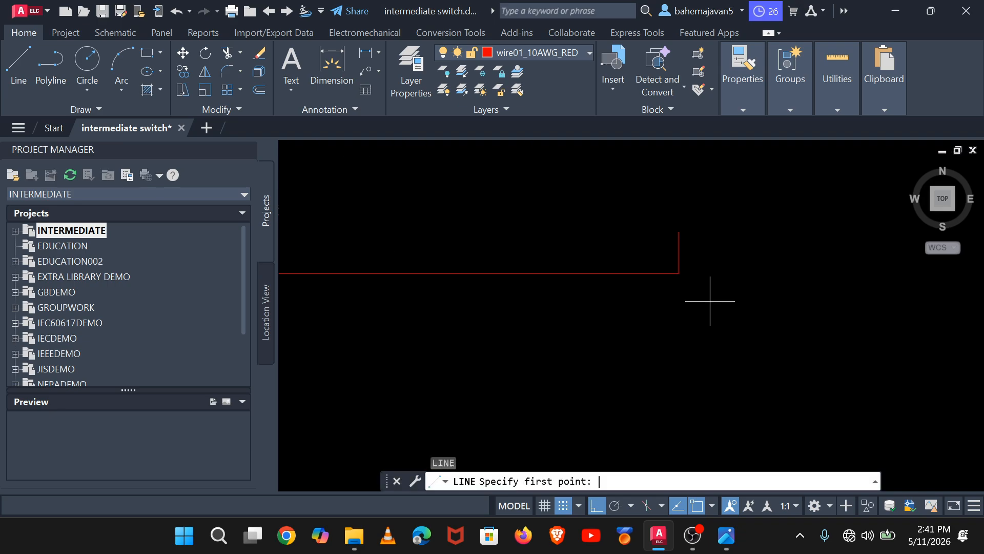
left_click(679, 273)
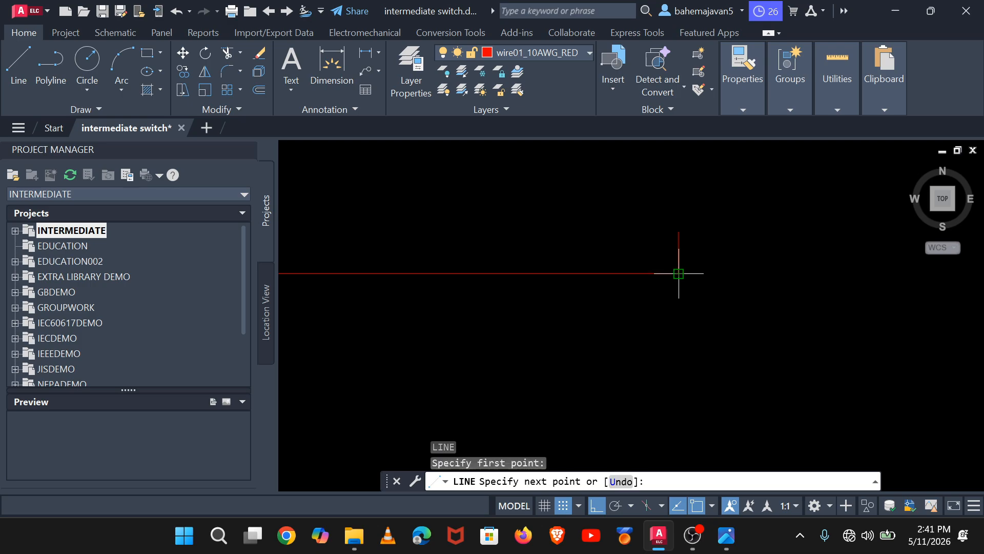
left_click(677, 320)
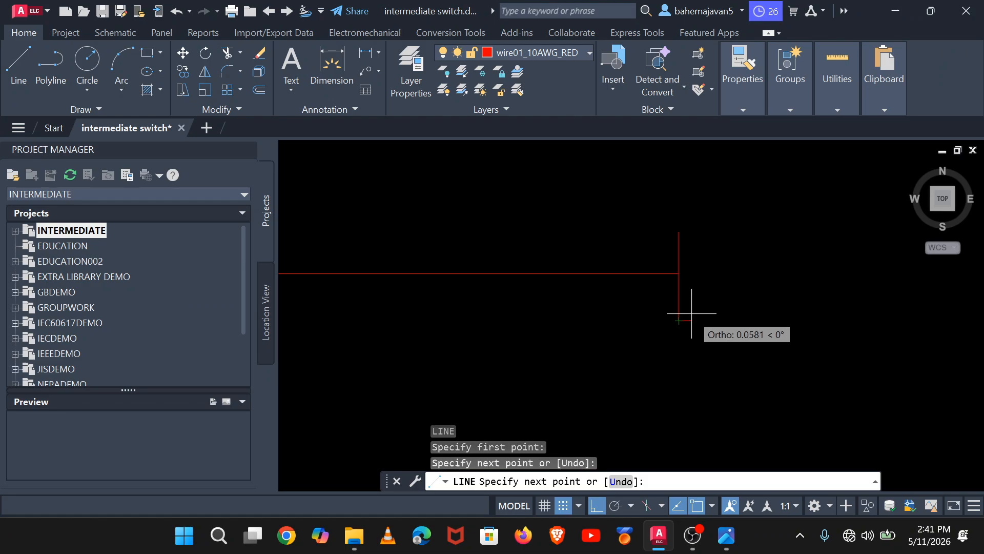
key("Return")
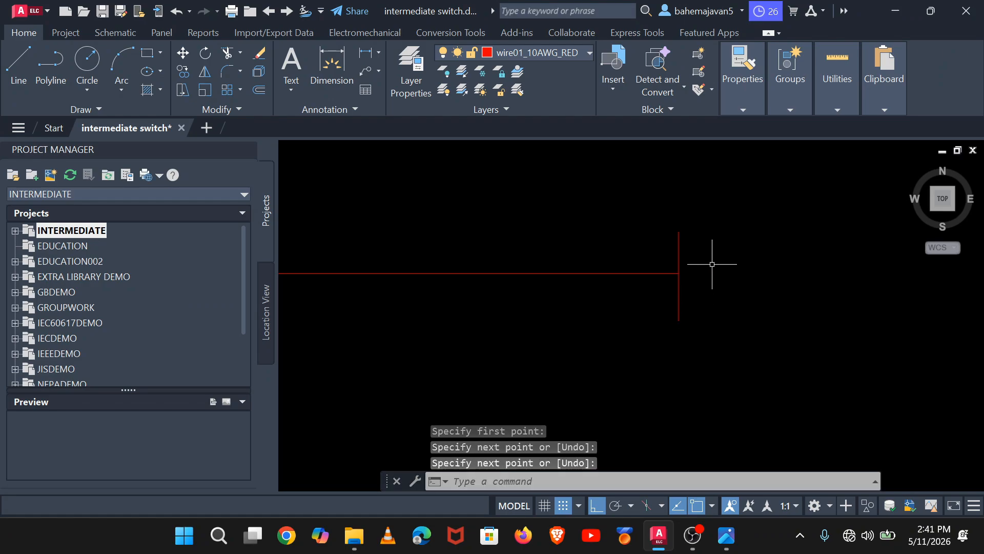
Step: Draw a second vertical red line of the same height as the short bar, parallel to it across a small gap
left_click(24, 72)
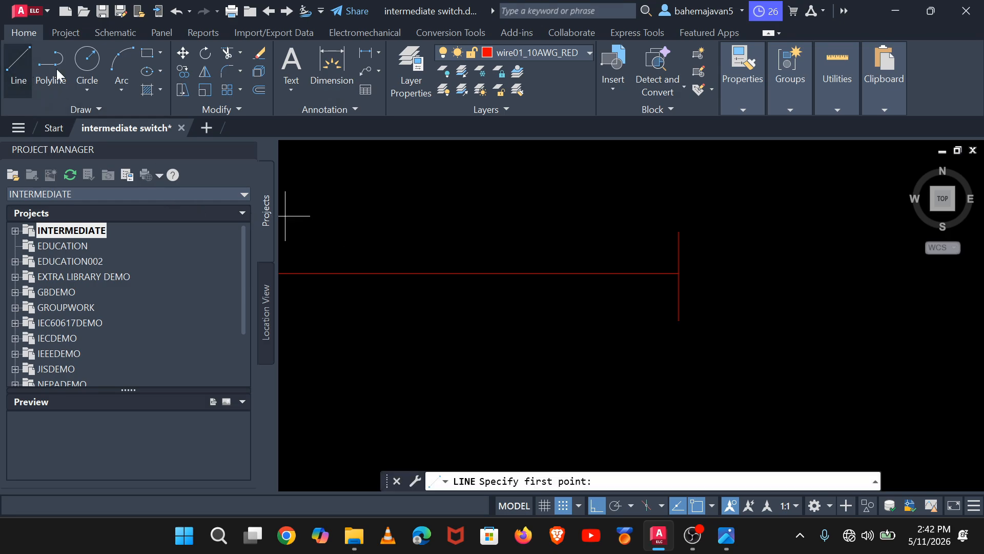
left_click(732, 231)
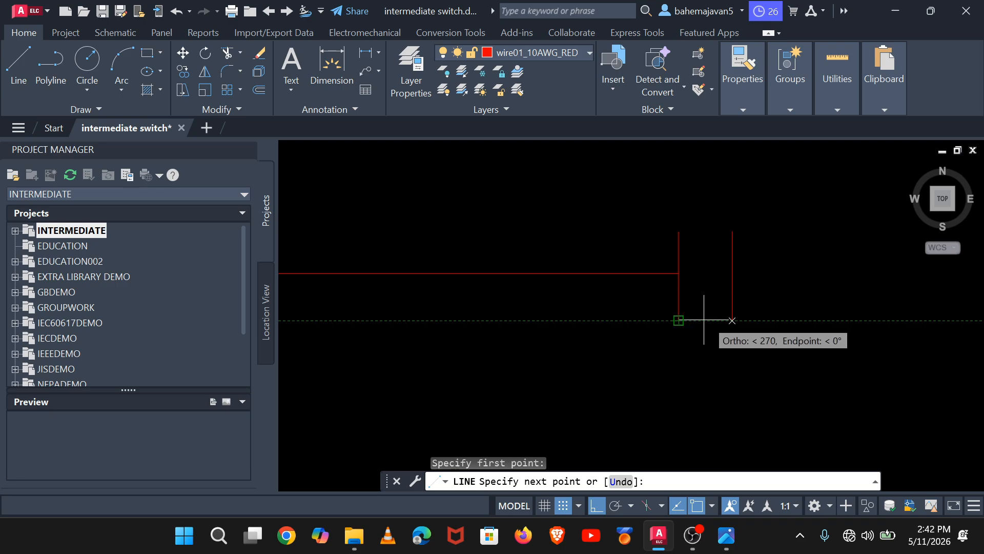
left_click(731, 321)
scroll(754, 310, "down", 4)
scroll(751, 308, "down", 2)
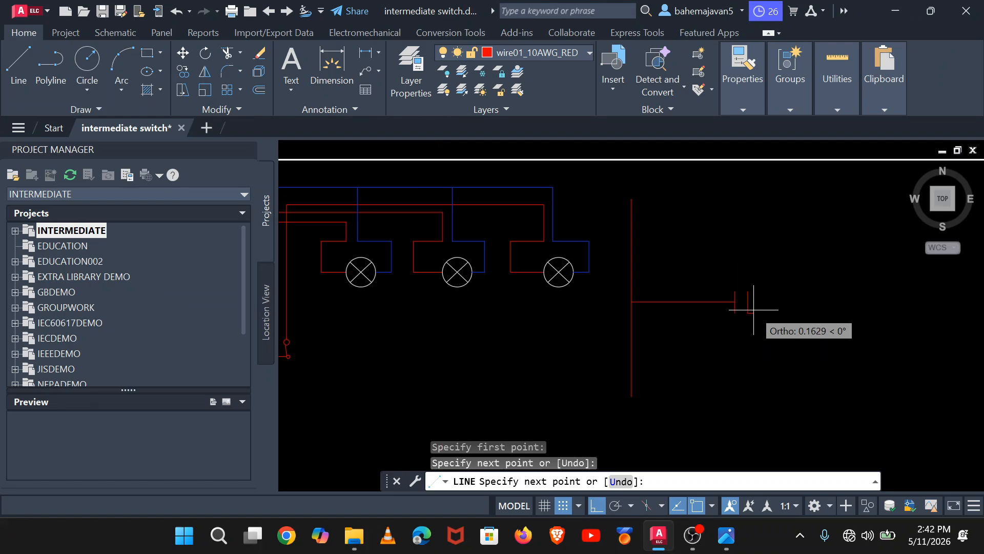
middle_click_drag(747, 308, 575, 275)
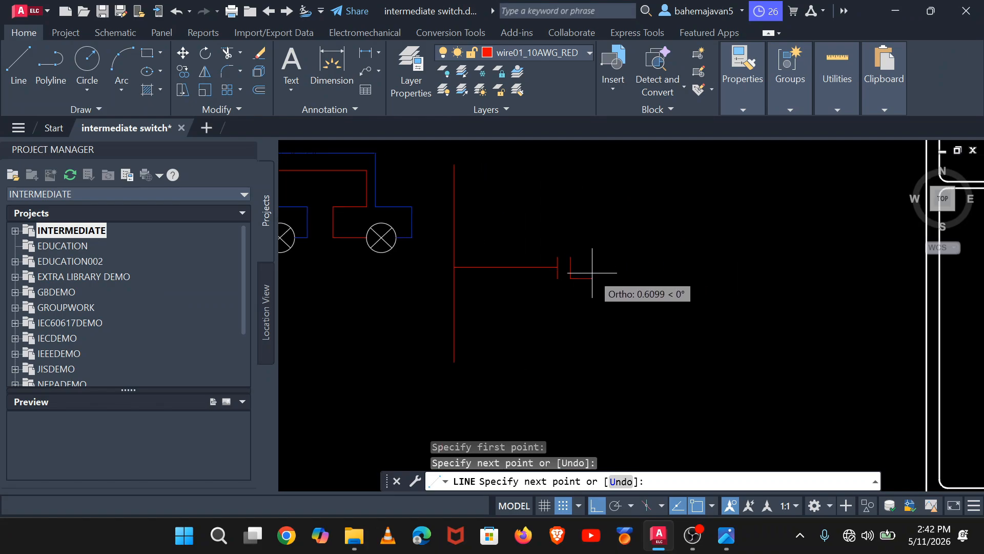
key("Return")
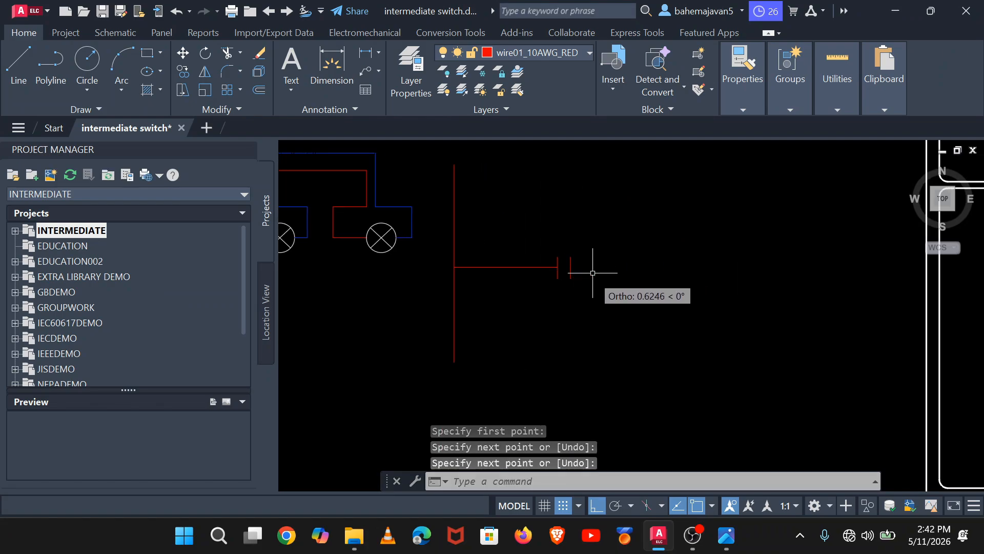
left_click(19, 64)
scroll(559, 232, "up", 2)
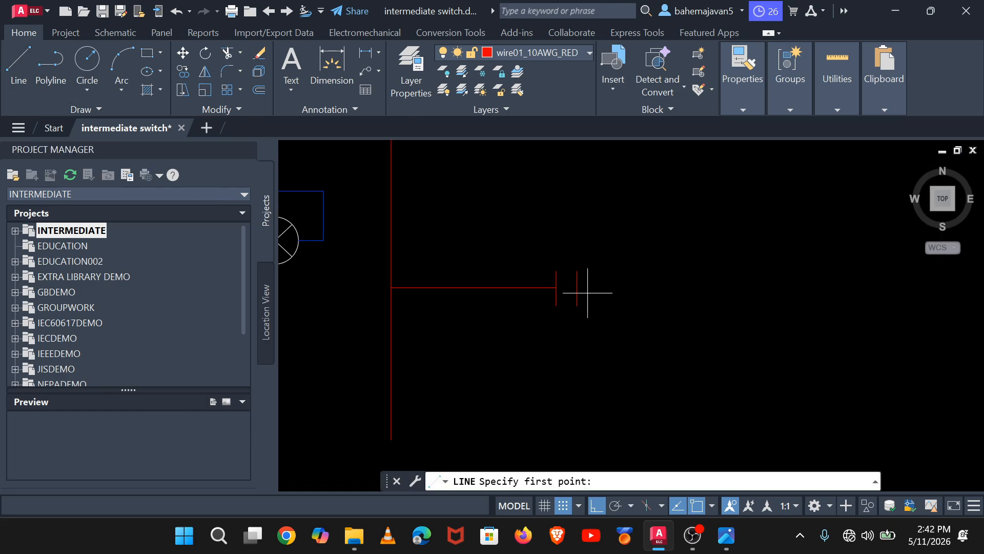
left_click(576, 288)
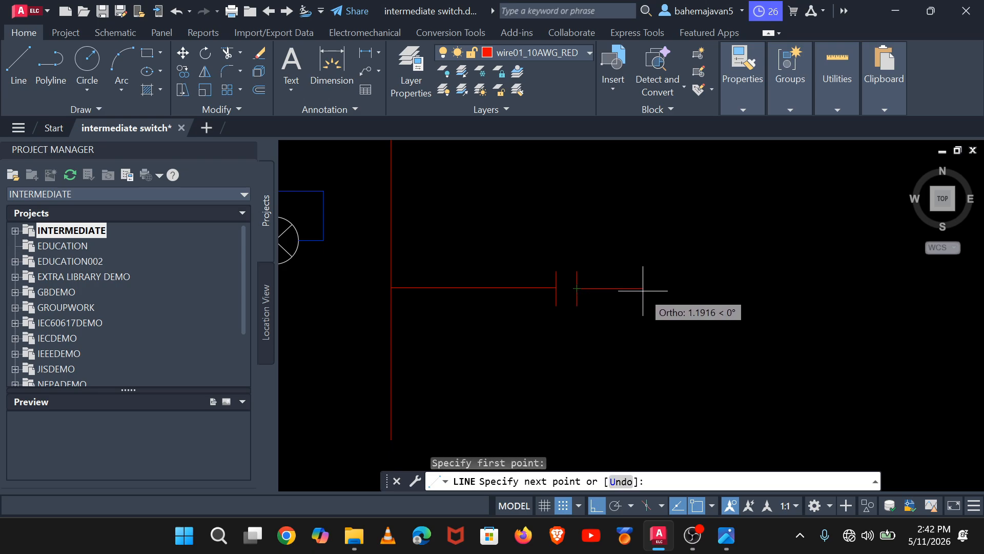
key("Escape")
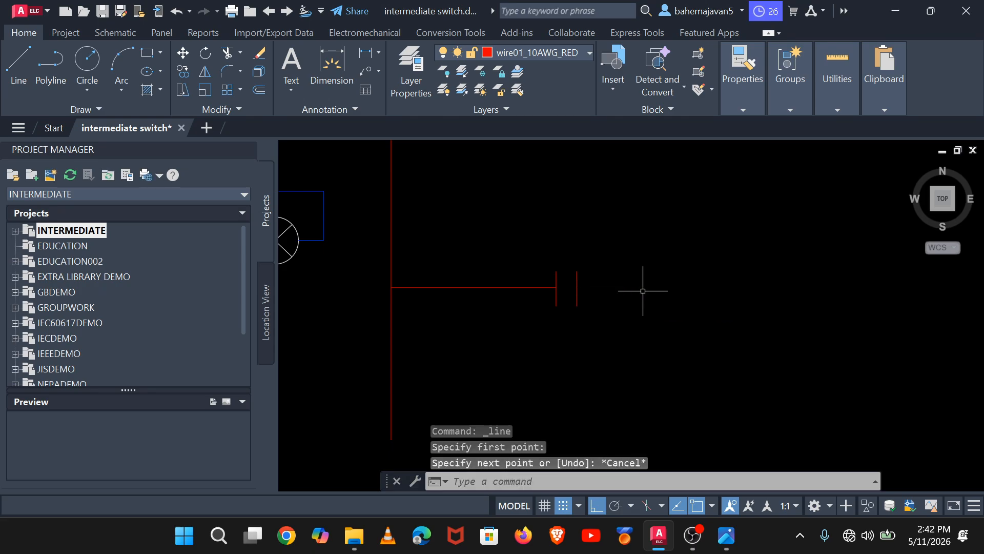
Step: Draw a stepped red line from the second bar's upper end: about 2.4 units right, a short rise, and about 0.44 right
left_click(9, 70)
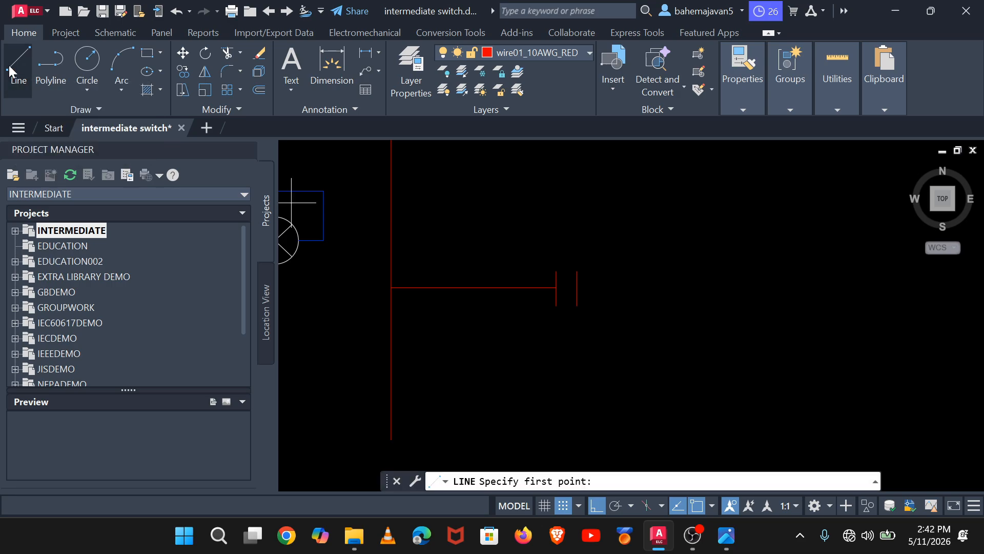
left_click(577, 271)
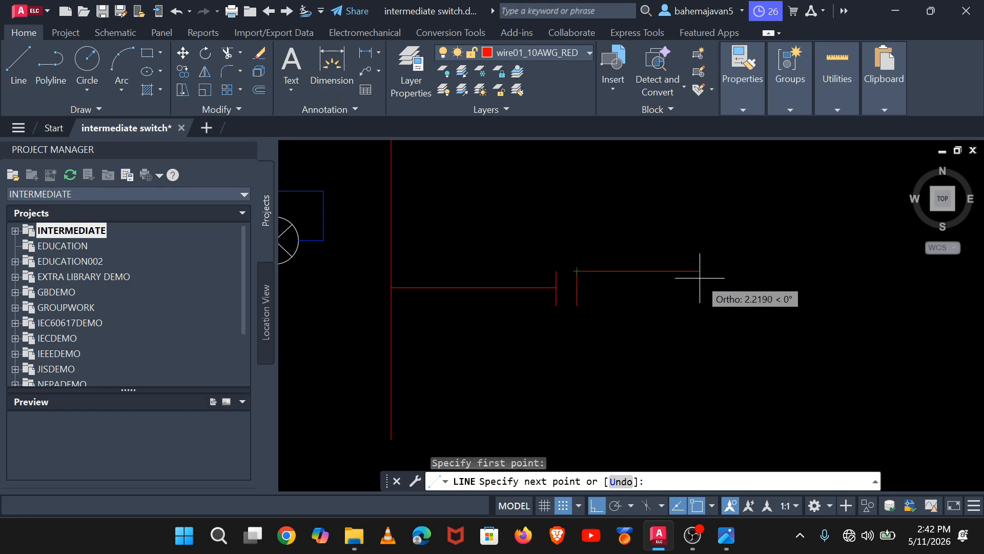
left_click(708, 276)
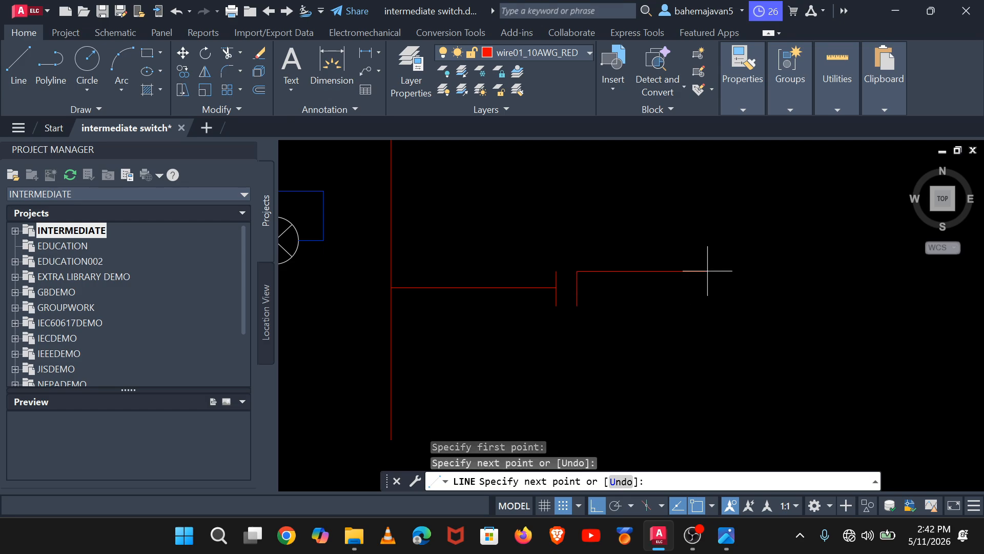
left_click(707, 237)
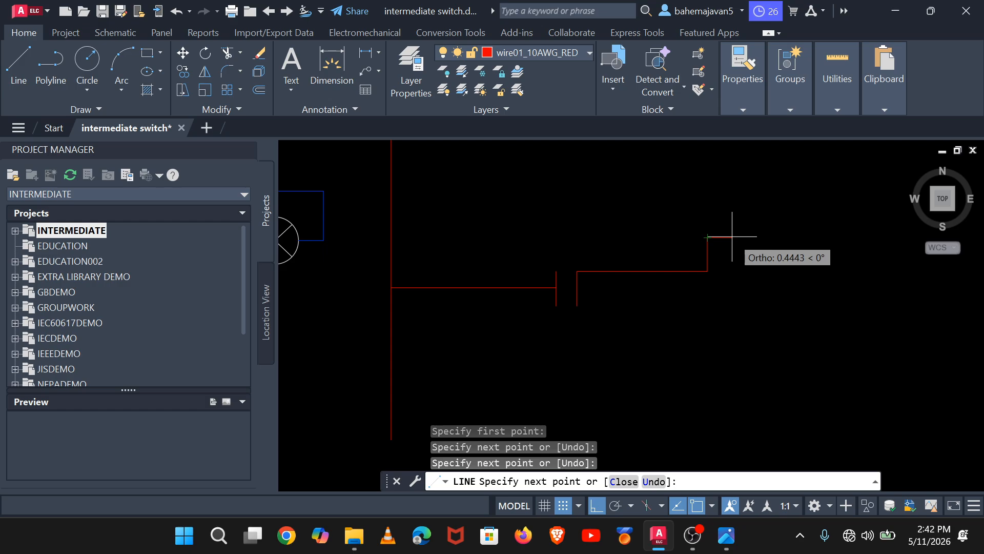
left_click(732, 237)
key("Return")
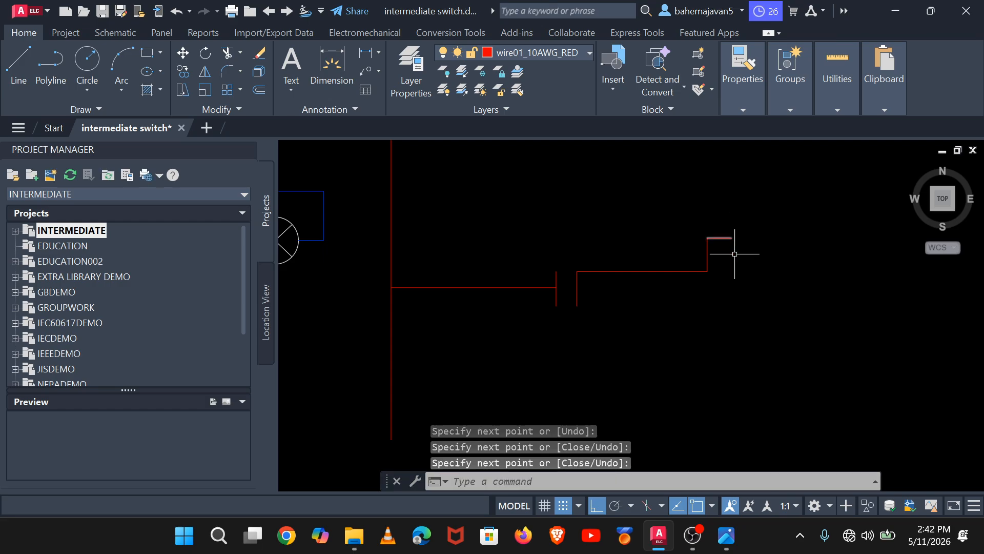
Step: Draw a straight horizontal red line from the second bar's midpoint, ending directly below the end of the upper stepped line
left_click(17, 72)
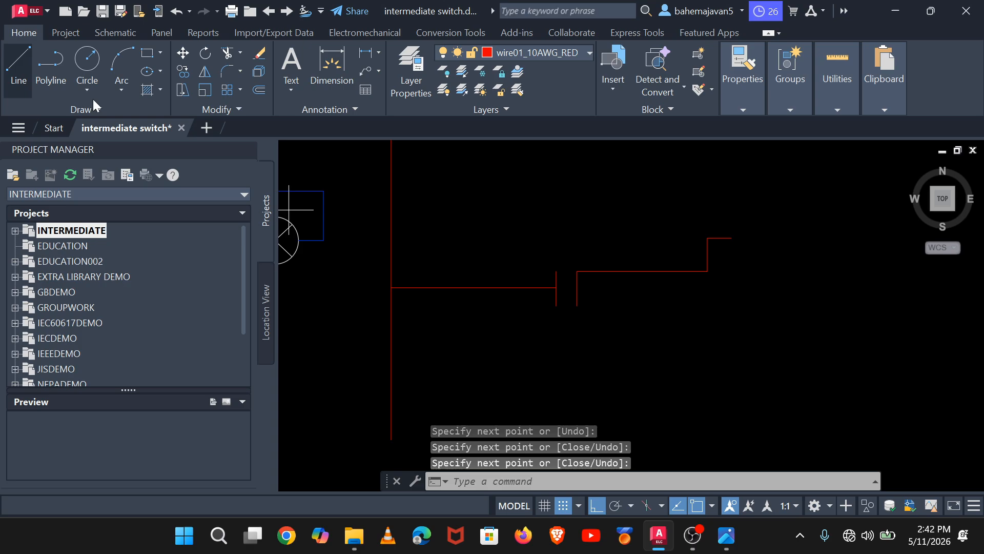
left_click(577, 288)
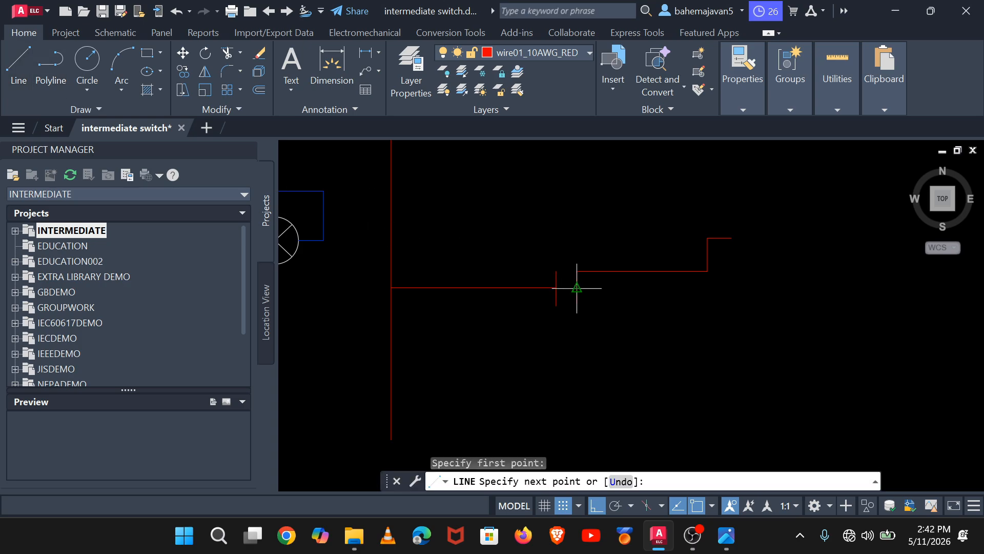
left_click(708, 288)
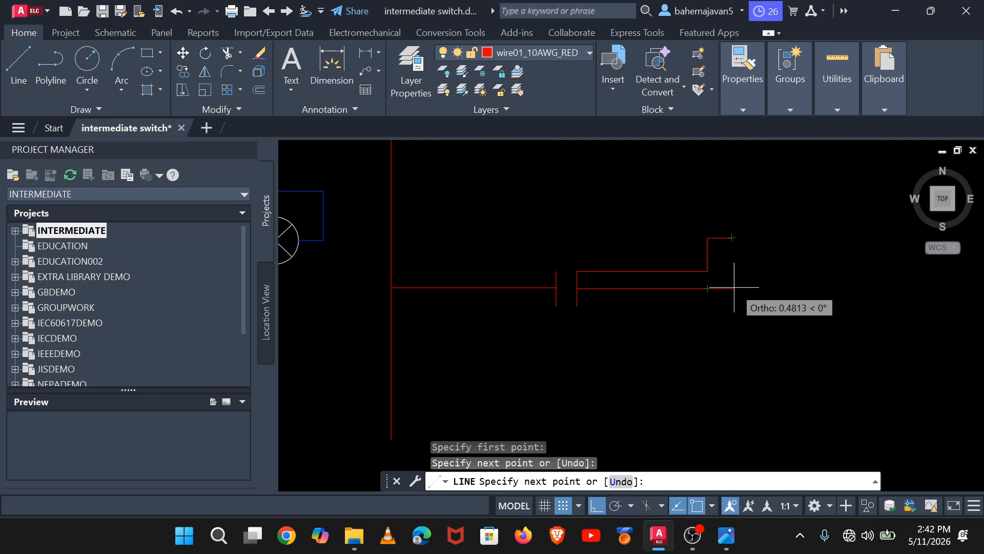
left_click(732, 288)
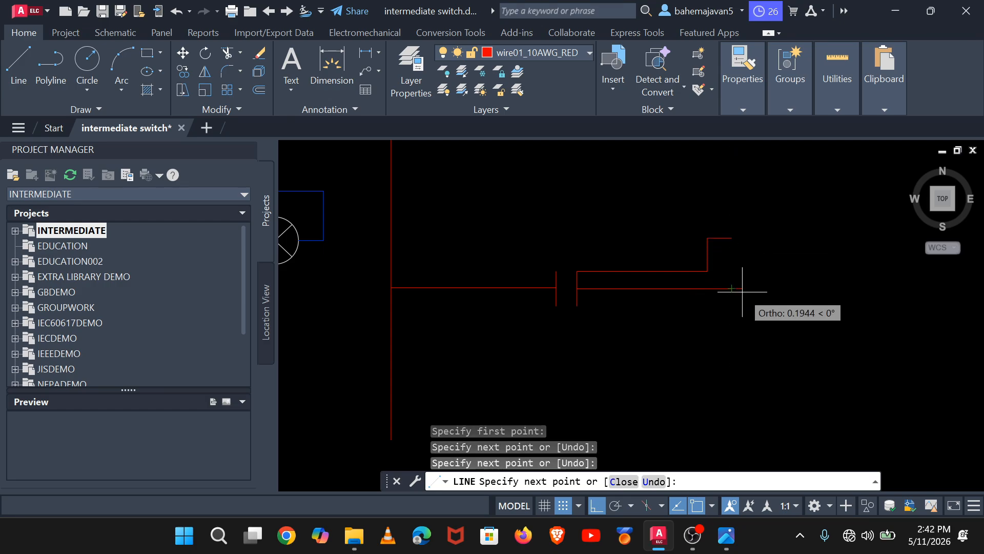
key("Return")
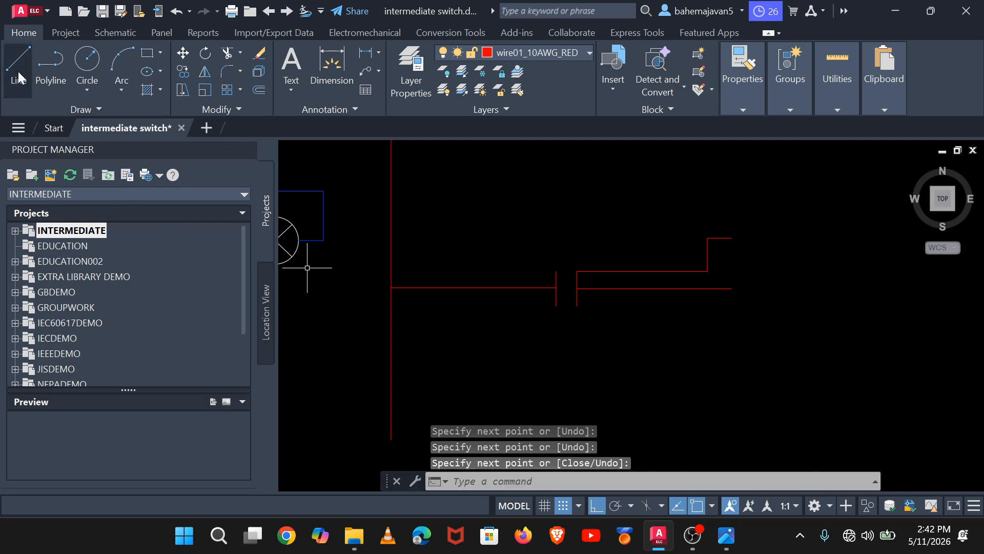
Step: Draw a stepped red line from the second bar's lower end: about 2.4 units right, 0.68 down, and right to the other lines' ends
key("Return")
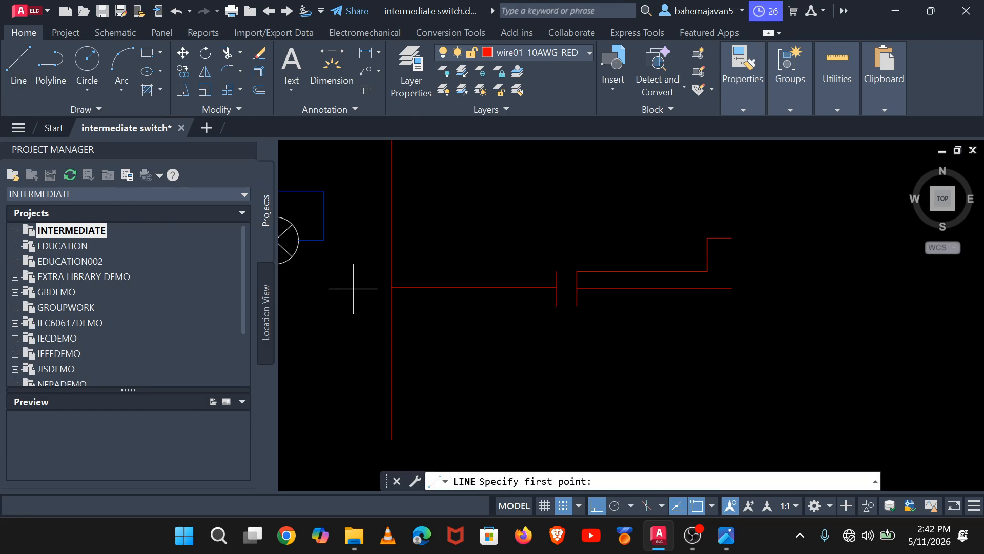
left_click(577, 306)
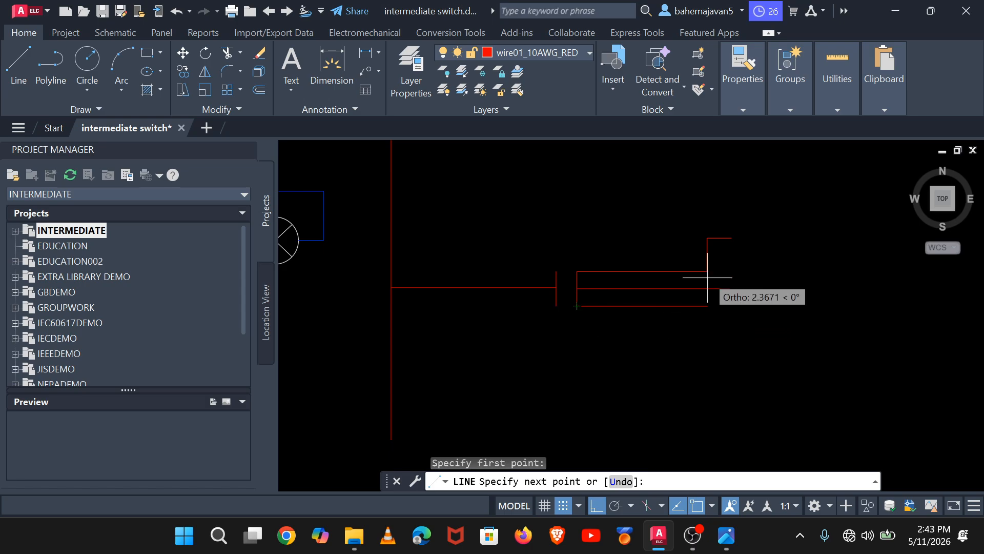
left_click(708, 306)
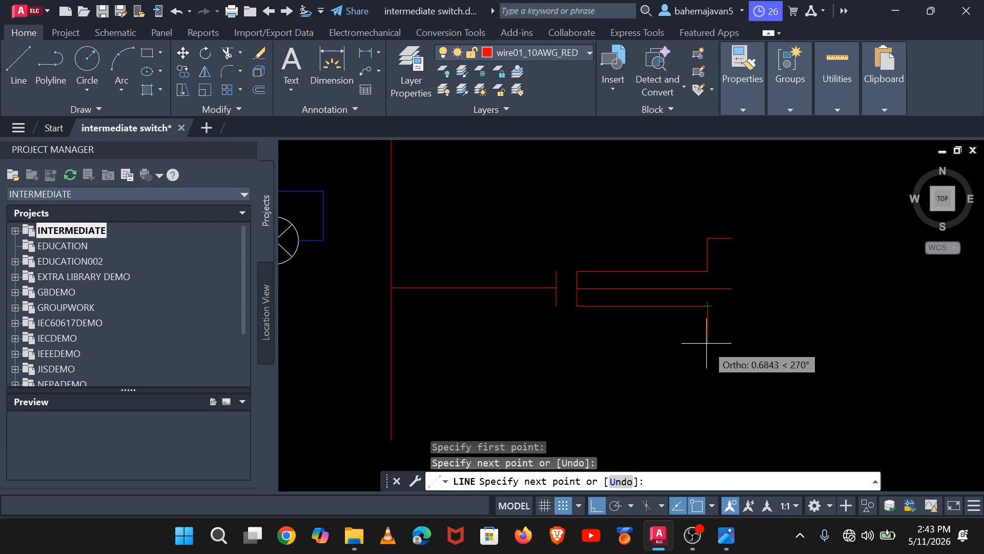
left_click(707, 343)
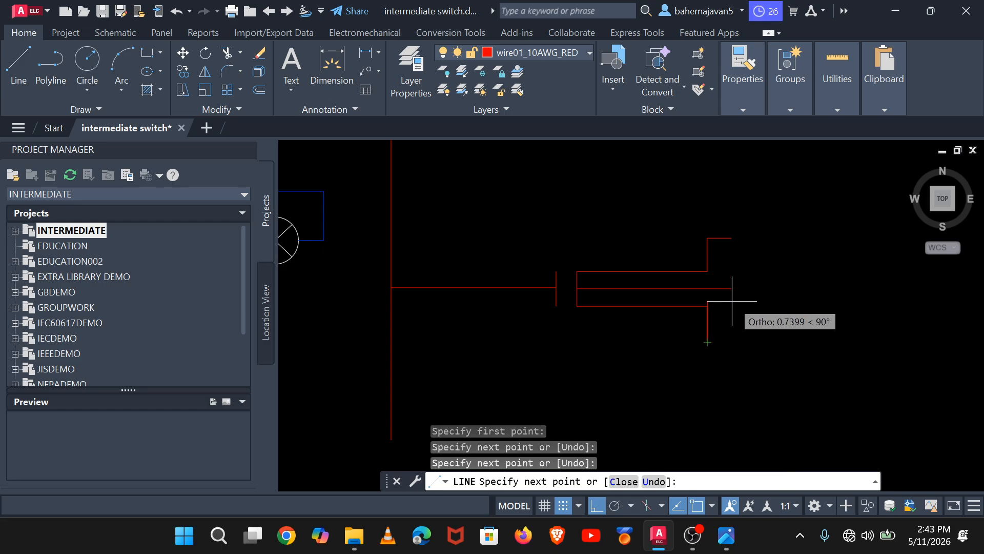
left_click(731, 343)
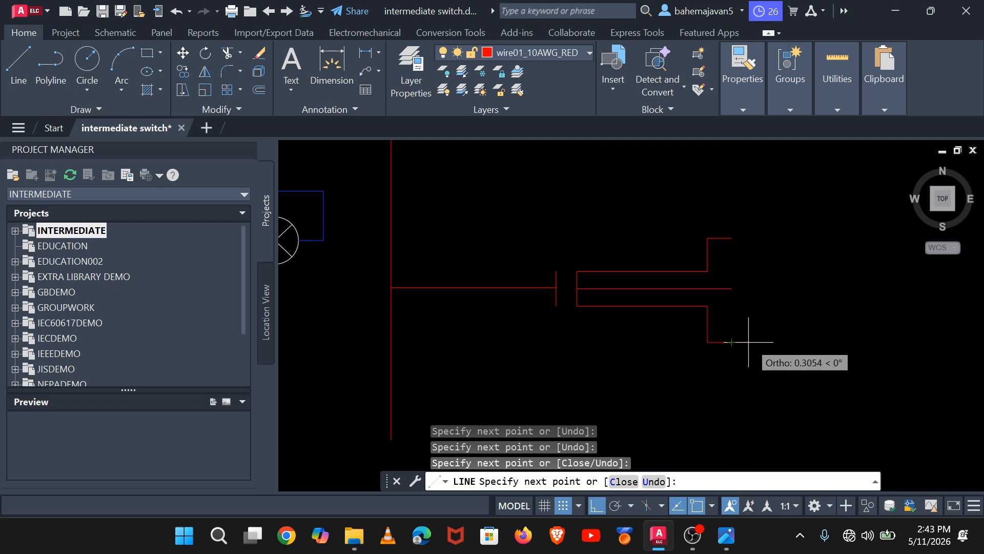
key("Return")
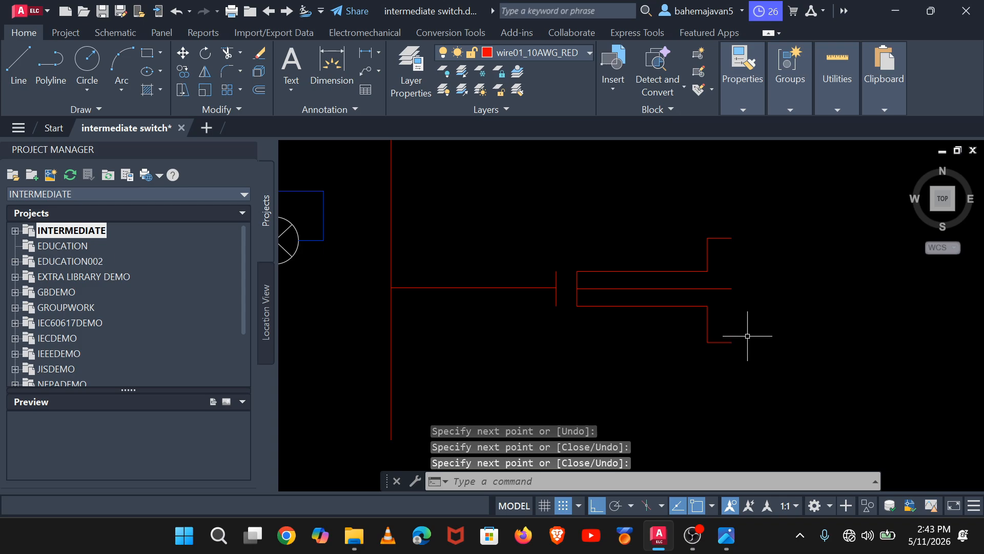
scroll(590, 267, "down", 5)
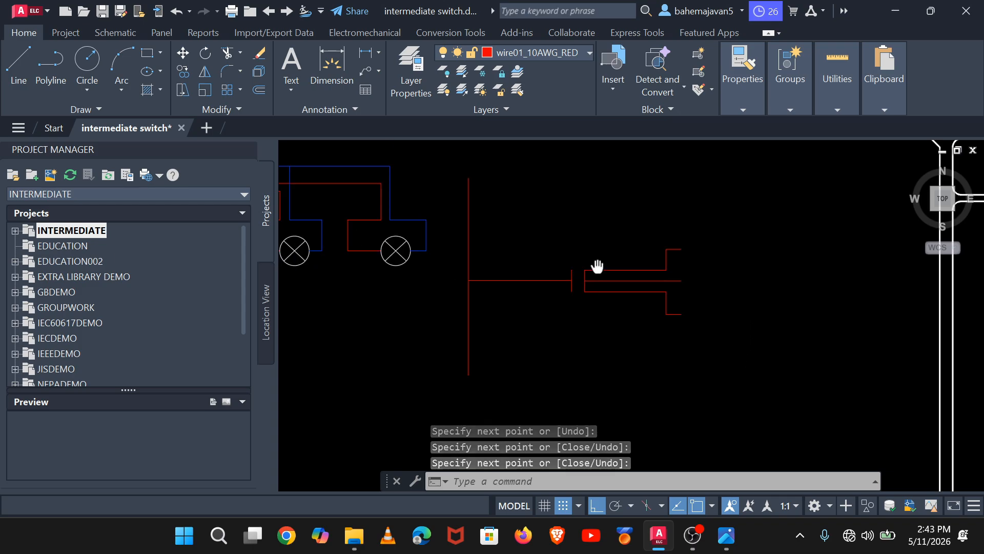
scroll(428, 246, "up", 4)
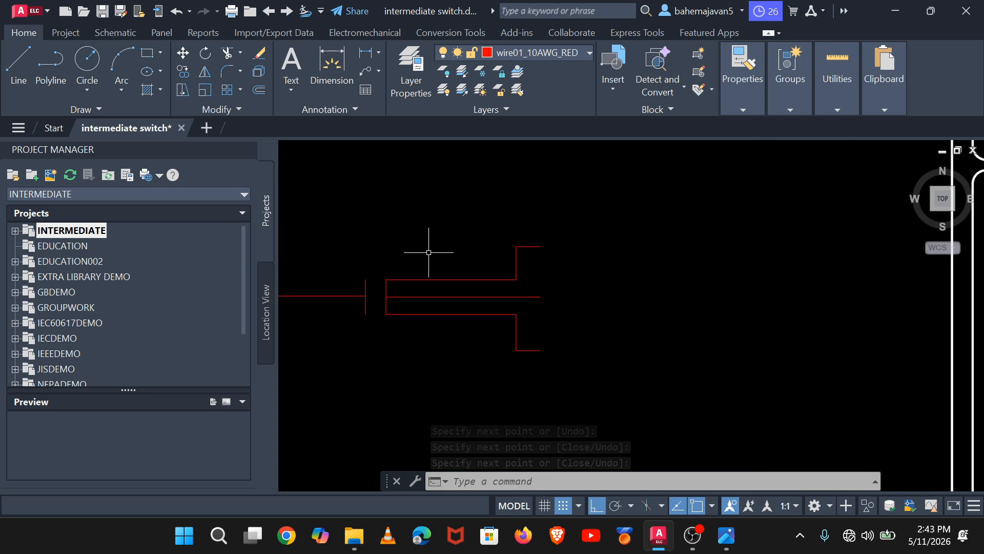
Step: Copy the crossed-circle lamp symbol from the wiring circuit, placing its left quadrant at the end of the upper stepped red line
middle_click_drag(429, 252, 714, 255)
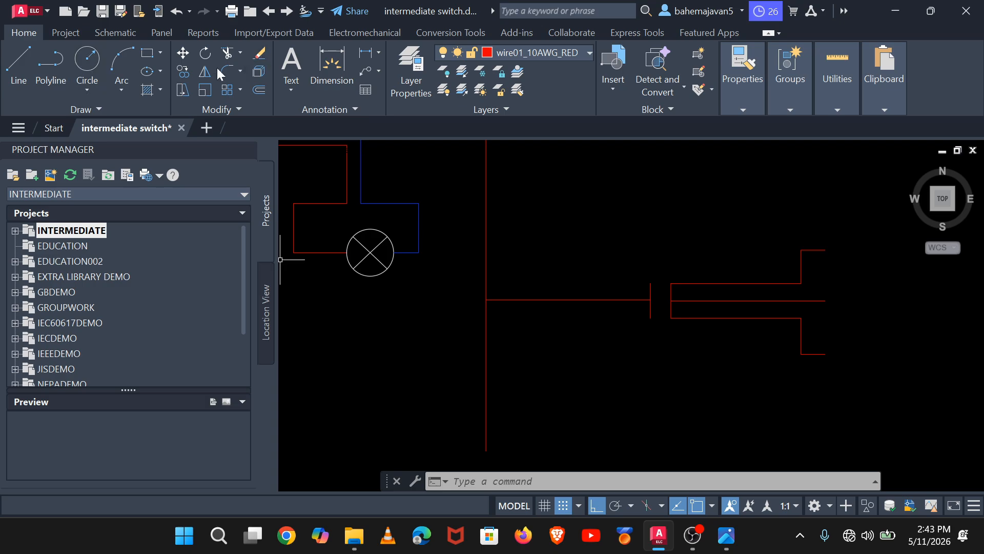
left_click(182, 72)
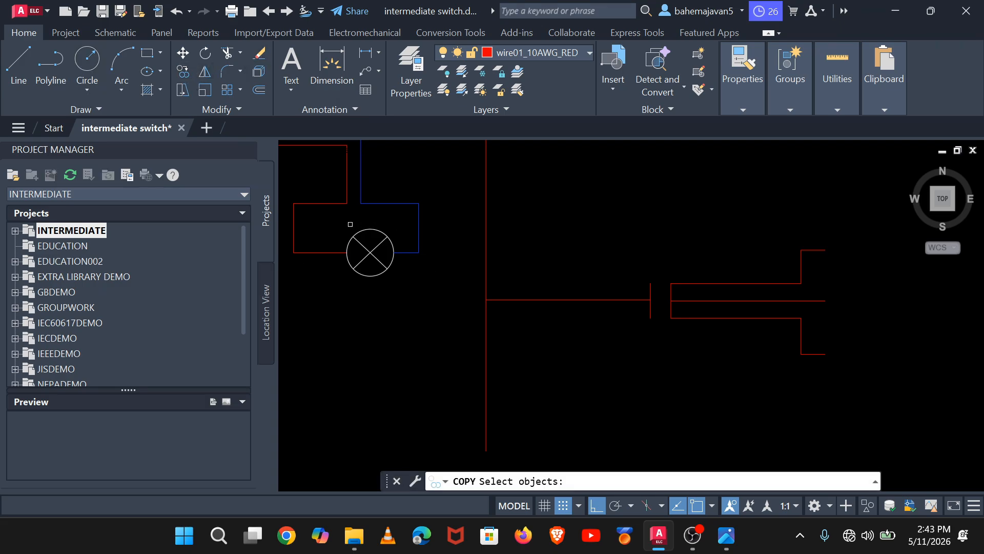
left_click(340, 221)
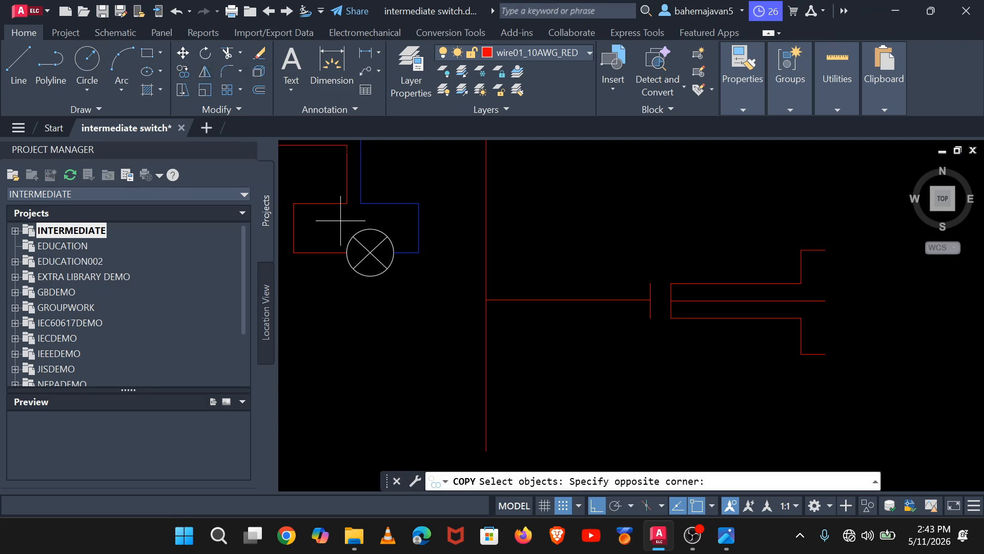
left_click(396, 287)
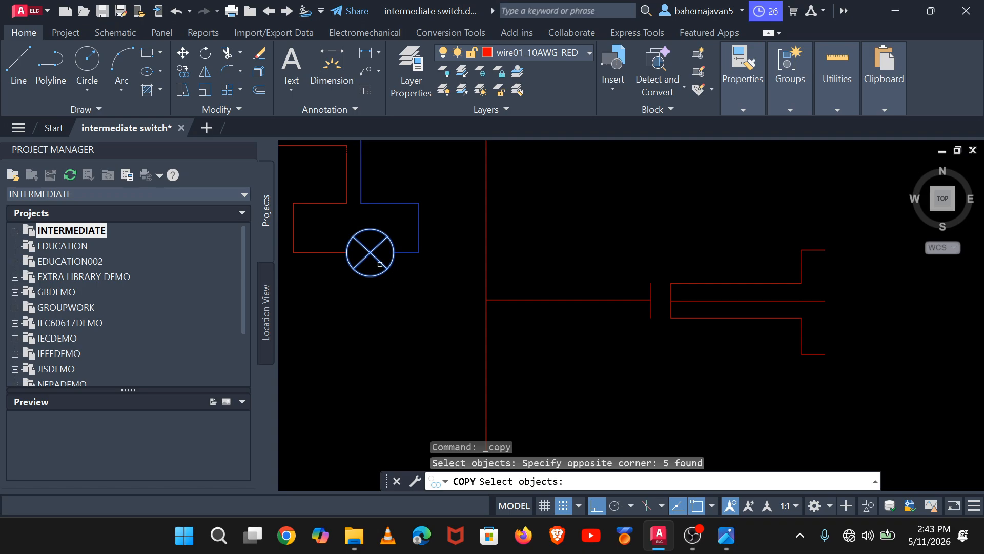
key("Return")
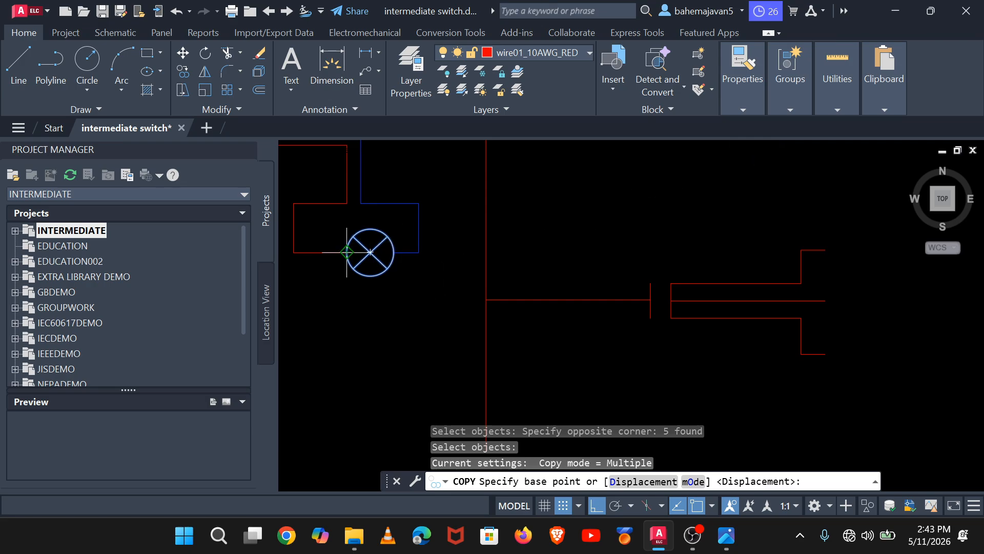
left_click(370, 252)
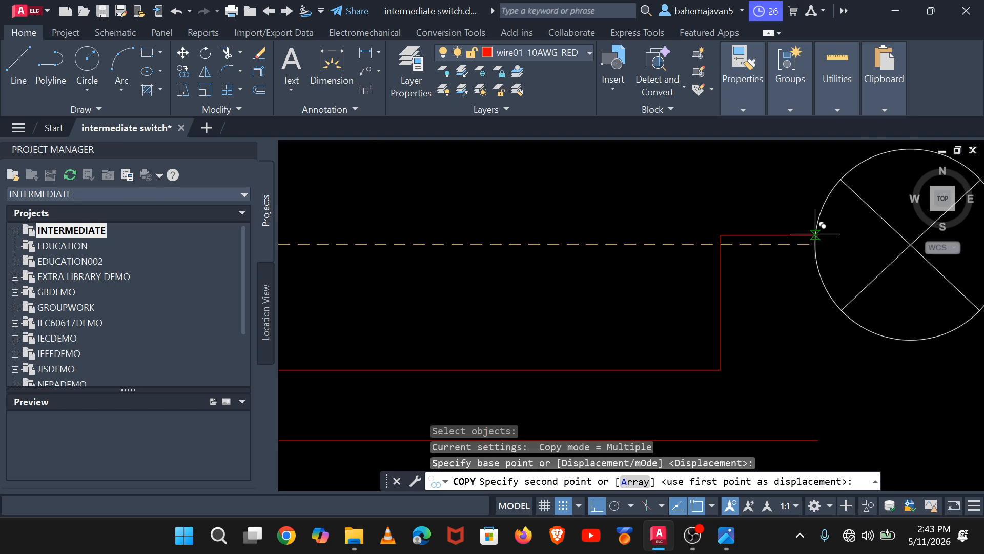
left_click(826, 275)
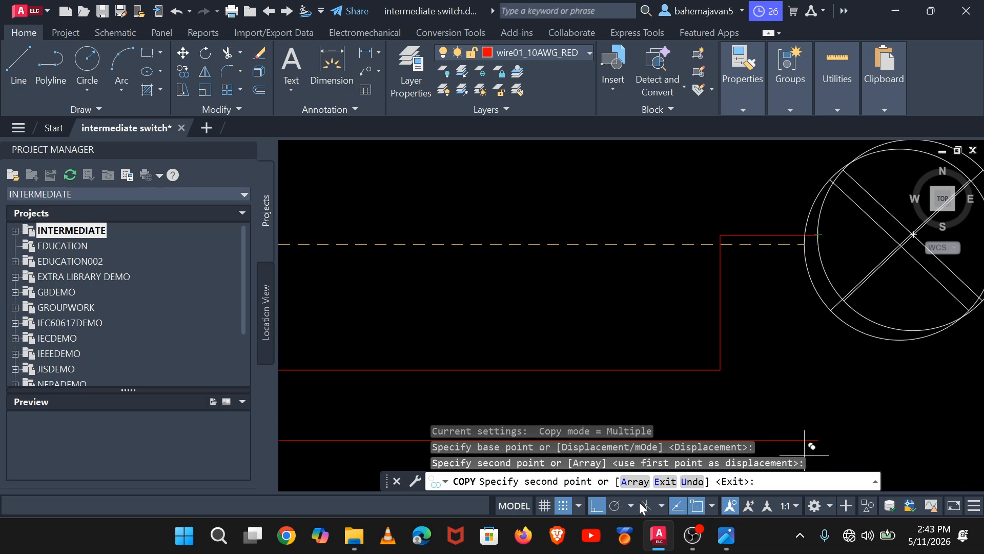
Step: With Ortho off, place two more lamp copies at the ends of the middle and lower red lines and finish copying
left_click(598, 506)
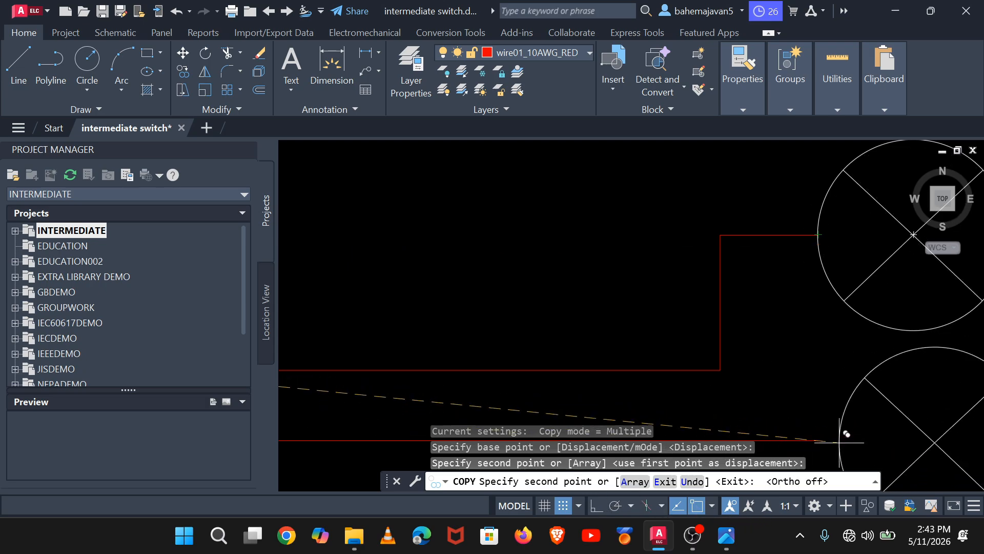
left_click(817, 440)
scroll(818, 440, "down", 6)
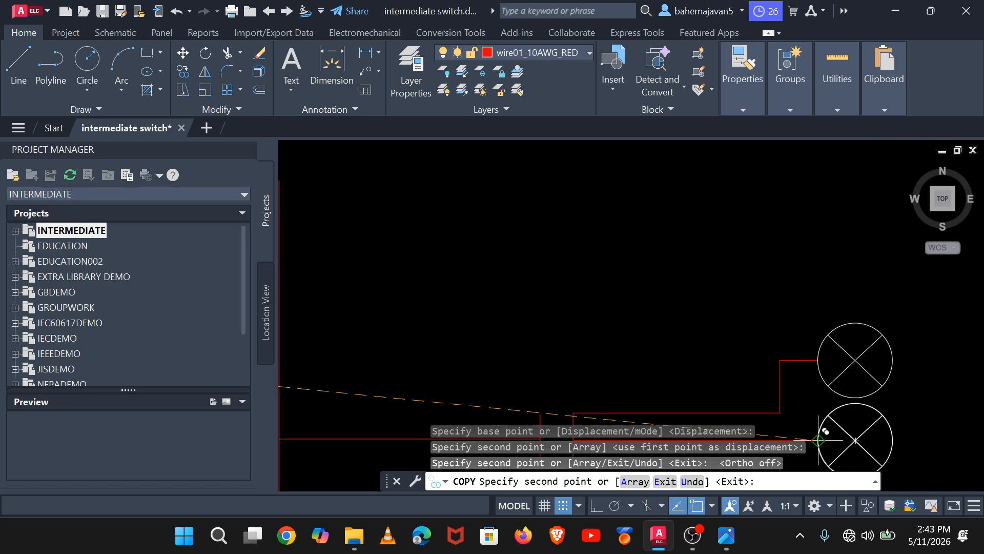
middle_click_drag(819, 440, 783, 309)
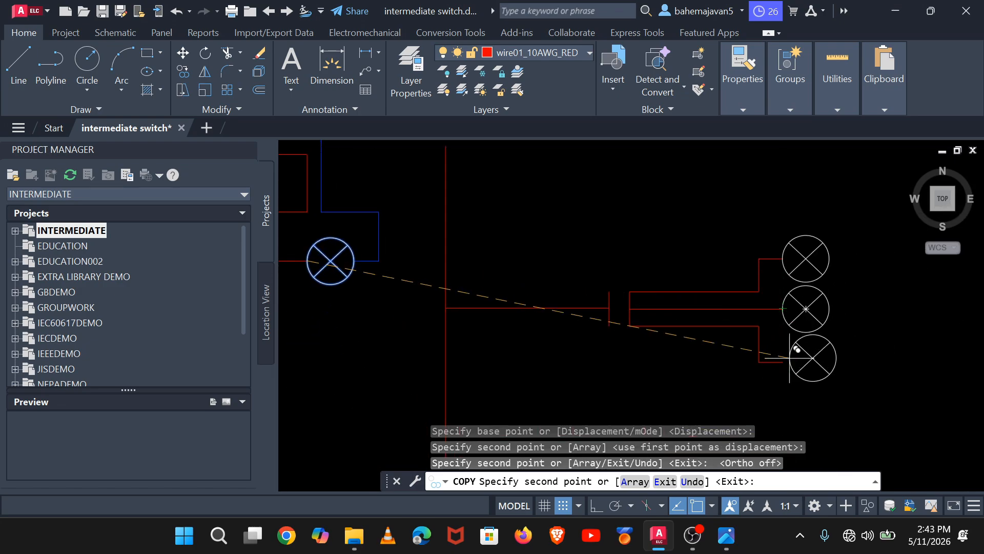
left_click(783, 363)
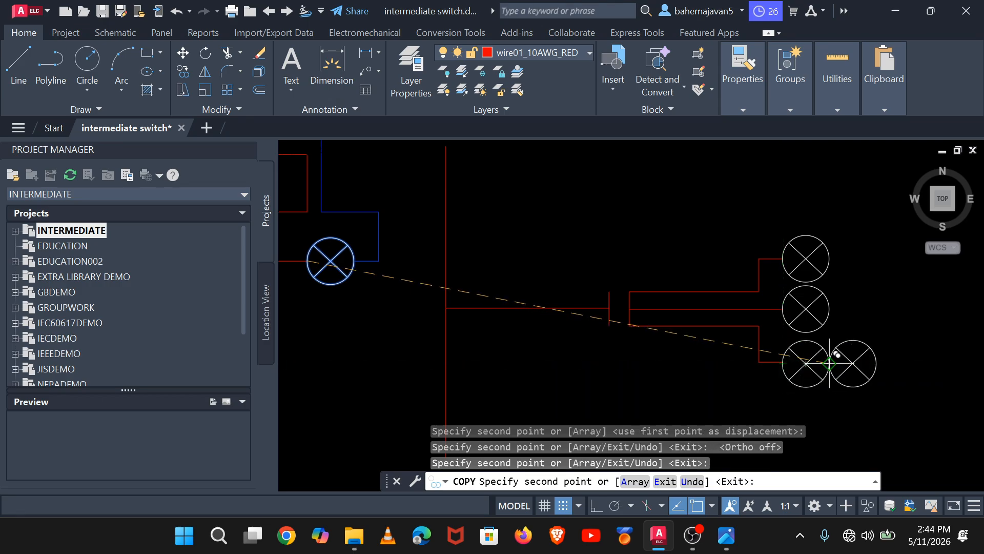
scroll(845, 364, "down", 2)
key("Return")
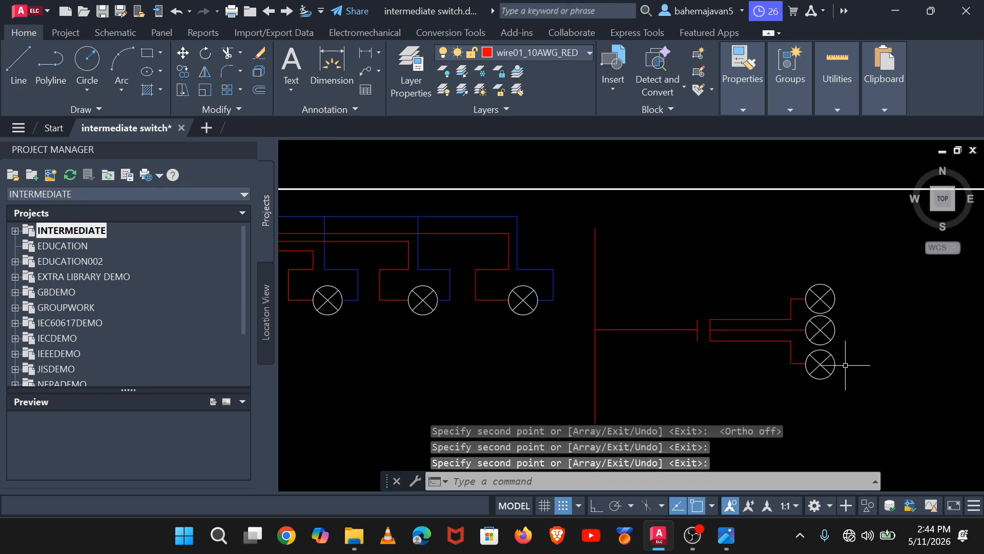
Step: On layer wire01_12AWG_BLUE, draw a vertical line 8.75 units right of the long red vertical line, with Ortho on and matching its height
mouse_move(857, 345)
middle_mouse_down()
mouse_move(806, 343)
mouse_move(514, 228)
mouse_move(588, 237)
middle_mouse_up()
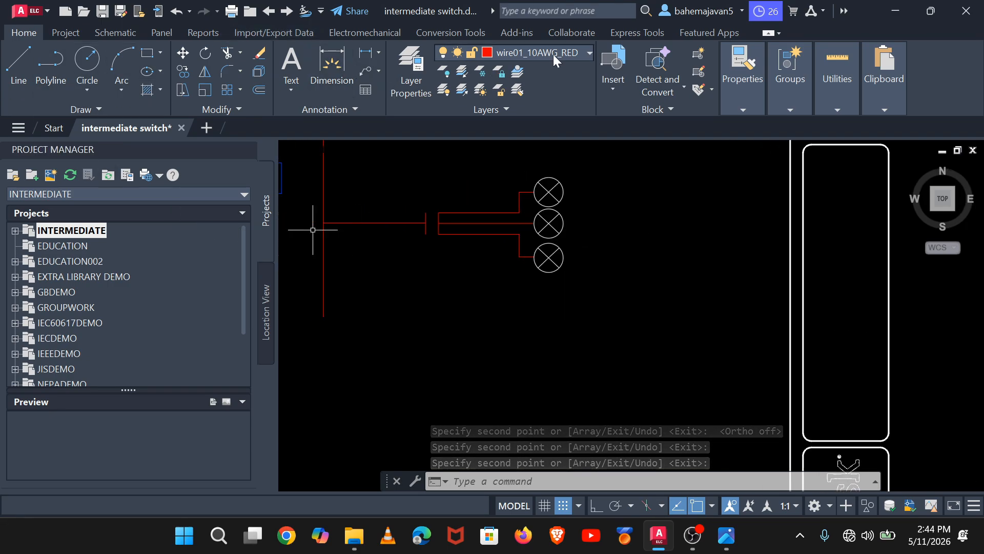
left_click(588, 55)
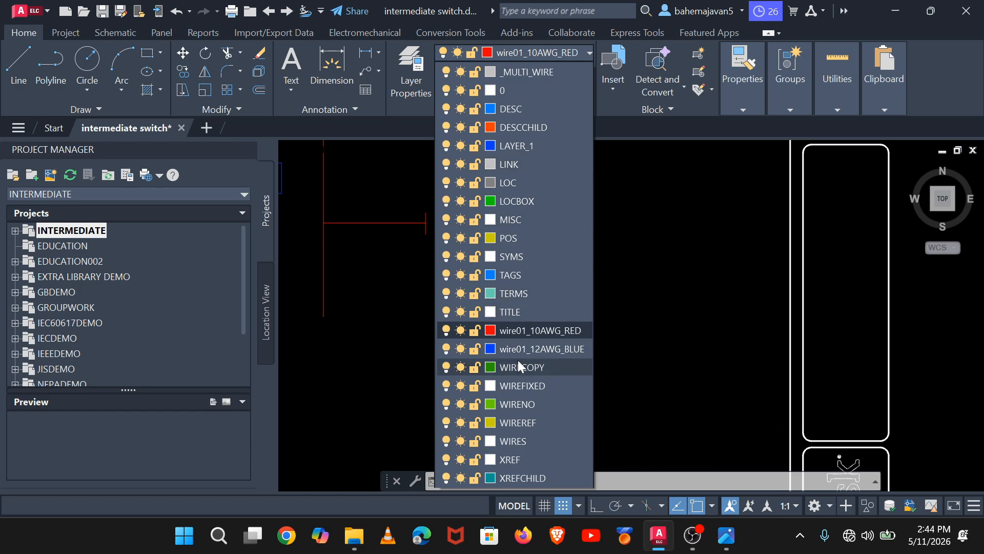
left_click(522, 347)
scroll(570, 287, "down", 3)
mouse_move(570, 287)
middle_mouse_down()
mouse_move(565, 378)
mouse_move(569, 362)
mouse_move(475, 309)
middle_mouse_up()
left_click(16, 63)
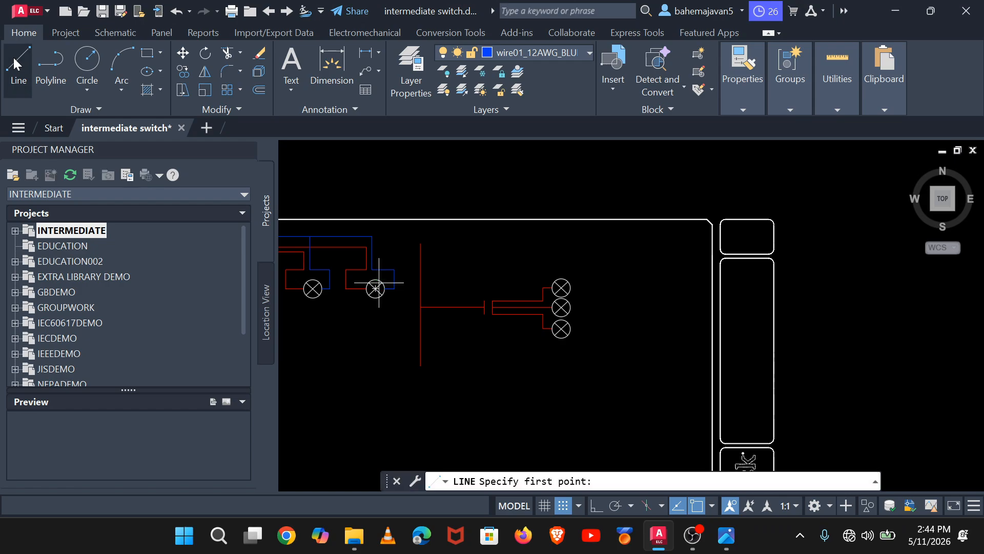
scroll(617, 283, "up", 2)
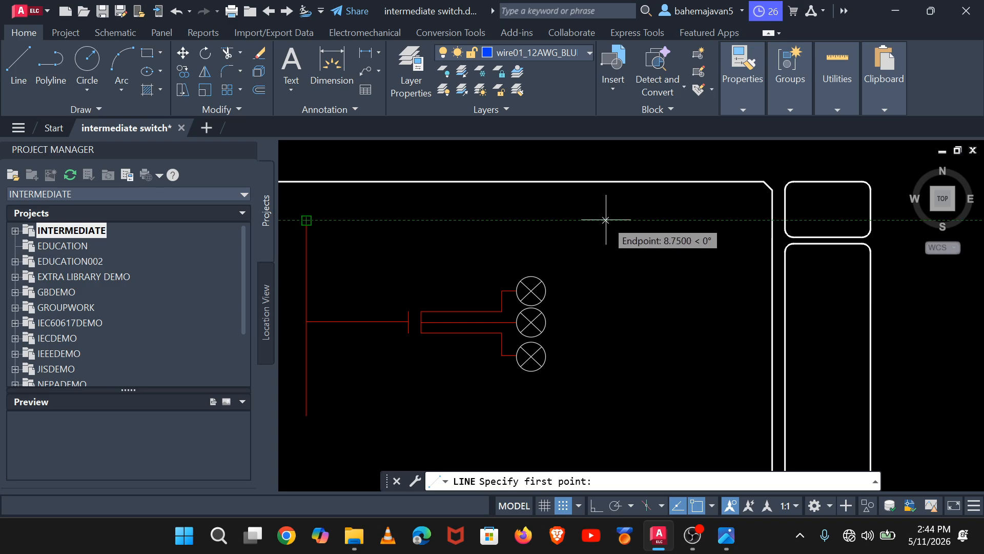
left_click(605, 219)
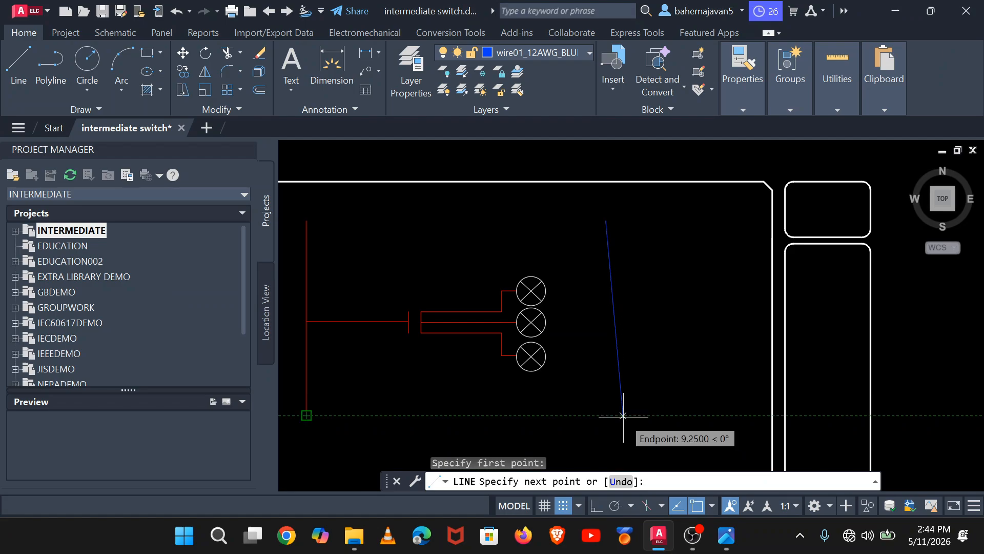
left_click(595, 507)
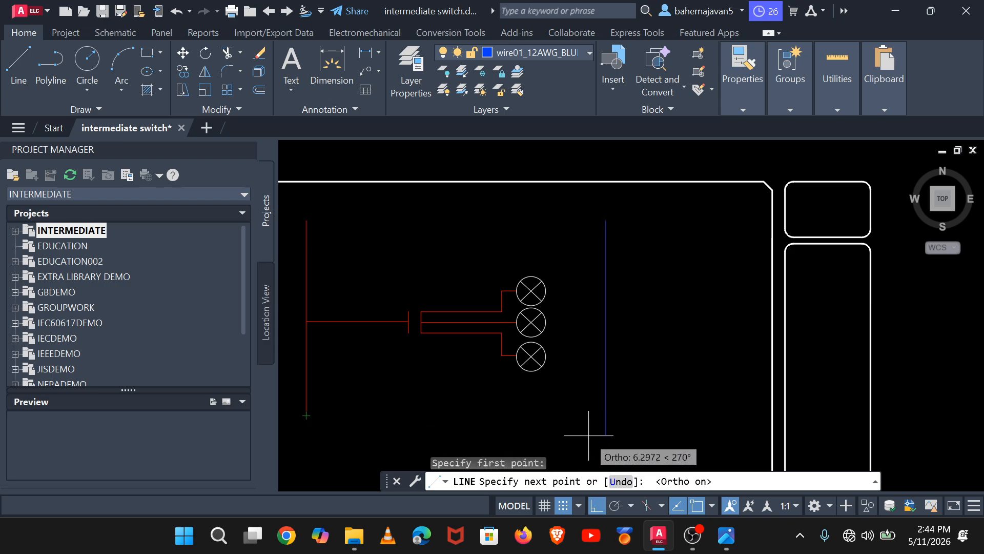
left_click(605, 415)
key("Return")
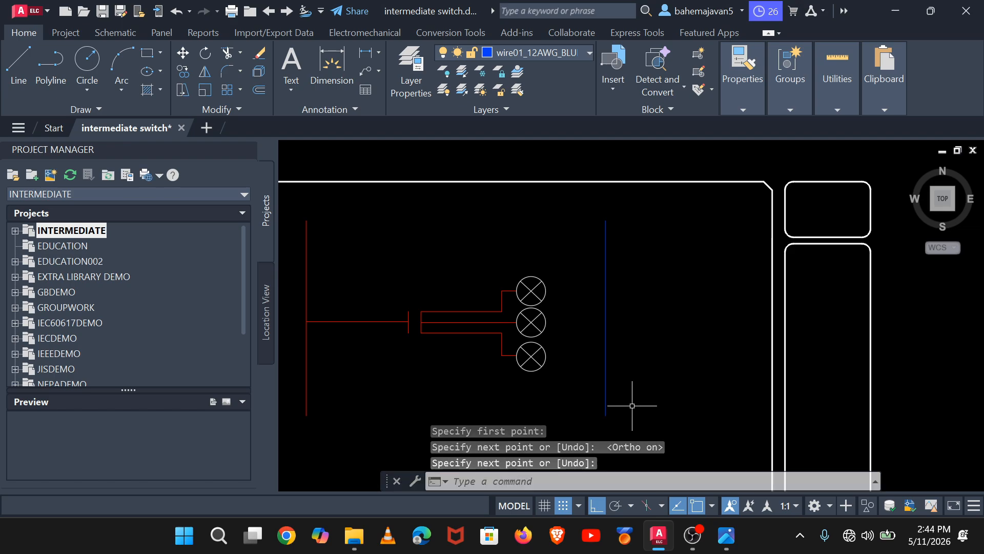
left_click(18, 64)
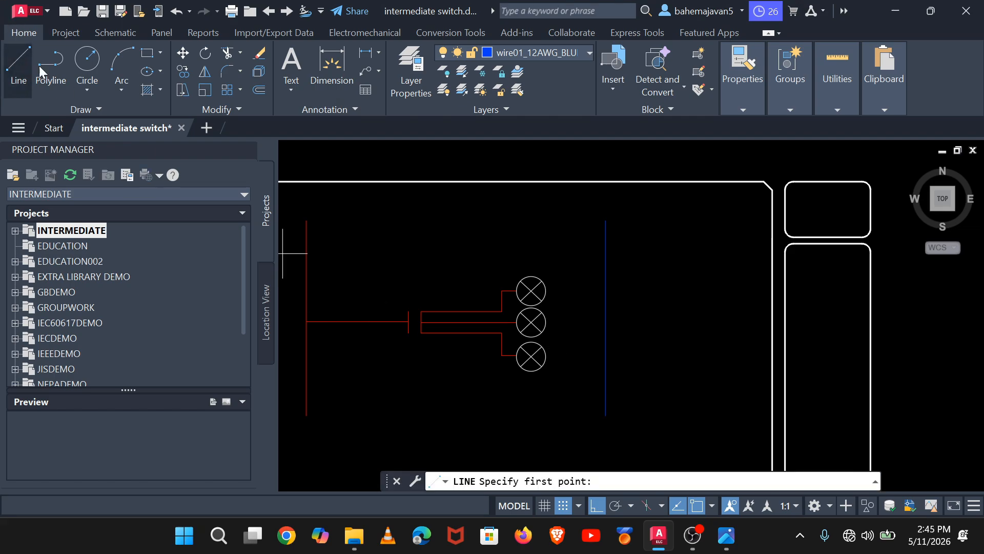
scroll(600, 314, "up", 2)
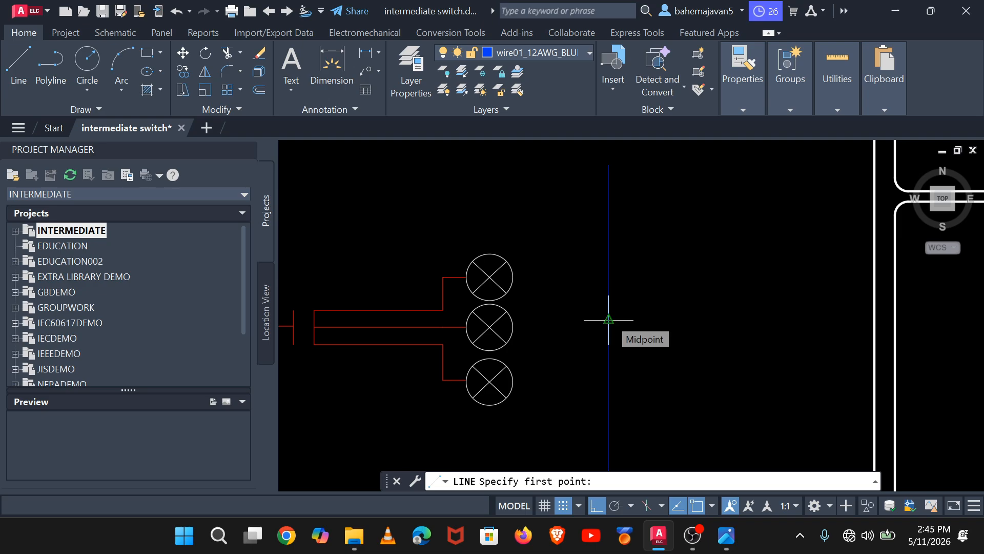
left_click(608, 323)
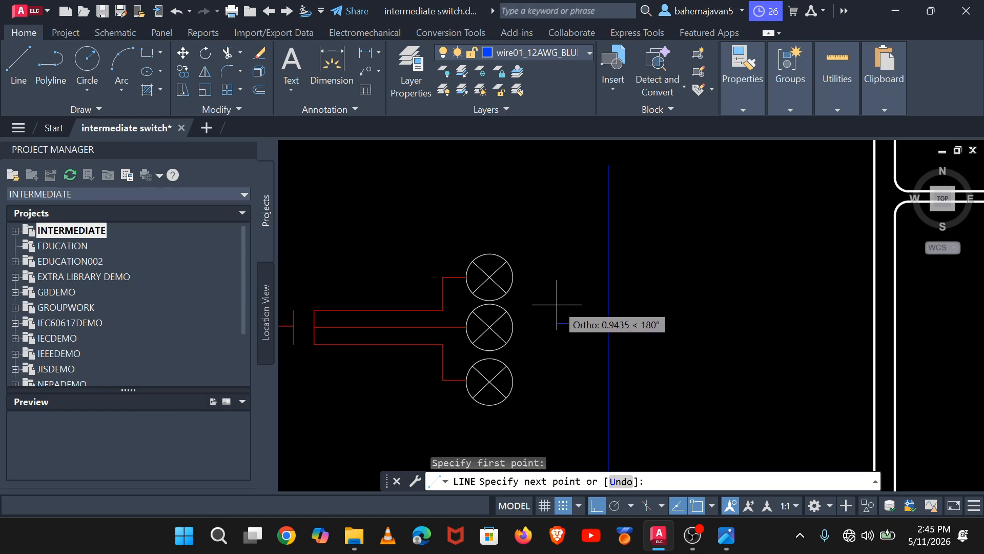
key("Escape")
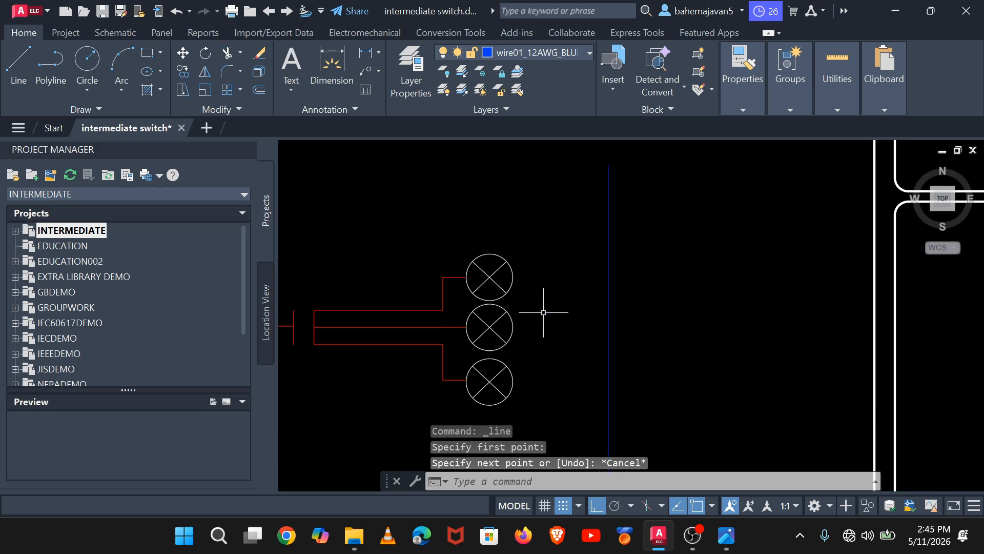
Step: Draw a horizontal blue line 1.75 units long from the blue vertical line to the middle lamp's right quadrant
key("Return")
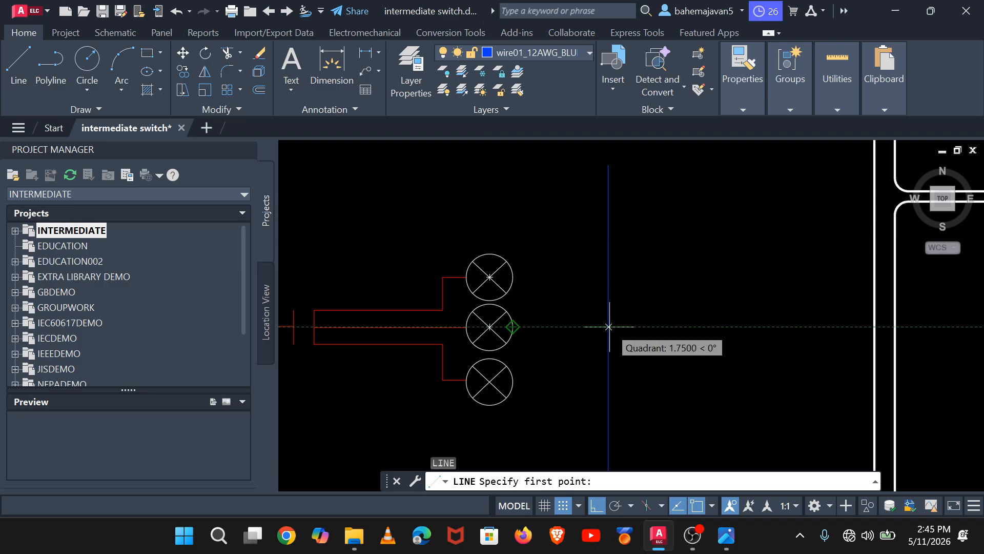
left_click(609, 327)
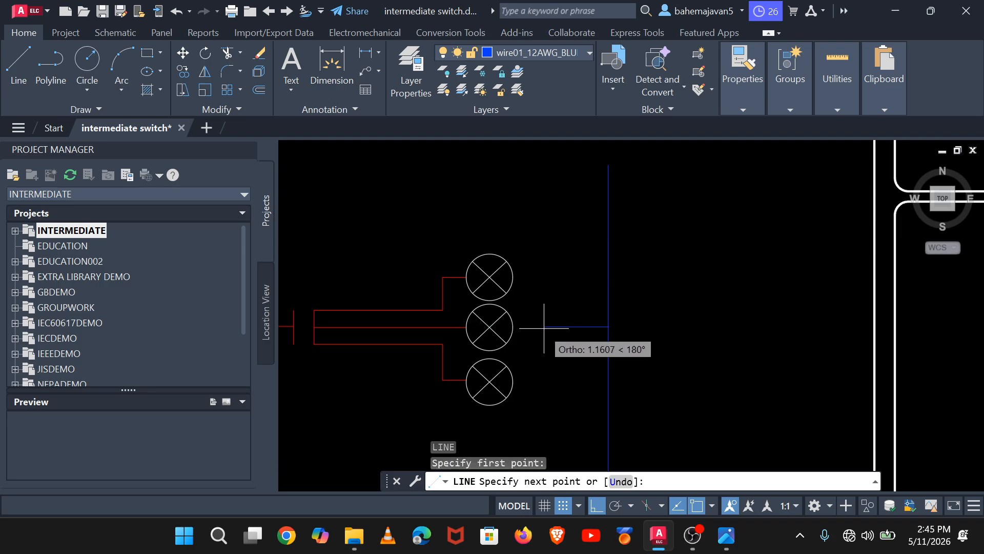
left_click(512, 327)
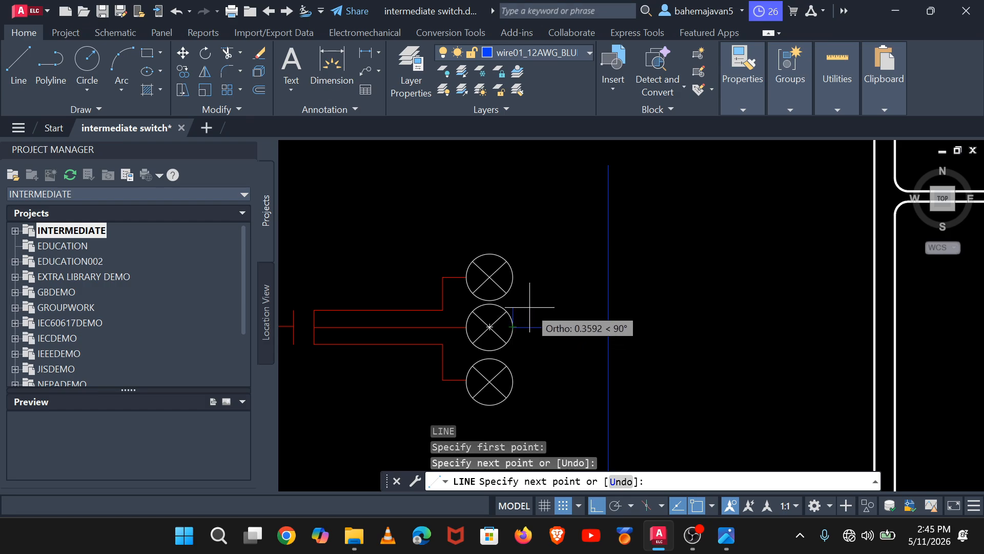
key("Return")
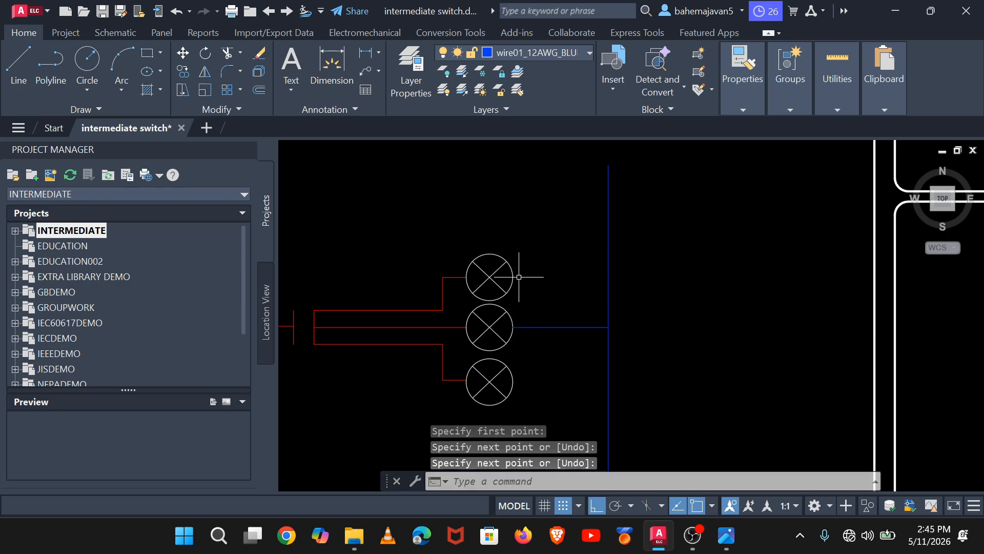
Step: Draw a blue bracket line from the upper lamp's right quadrant about 0.5 units right, down, and back to the lower lamp's right quadrant
key("Return")
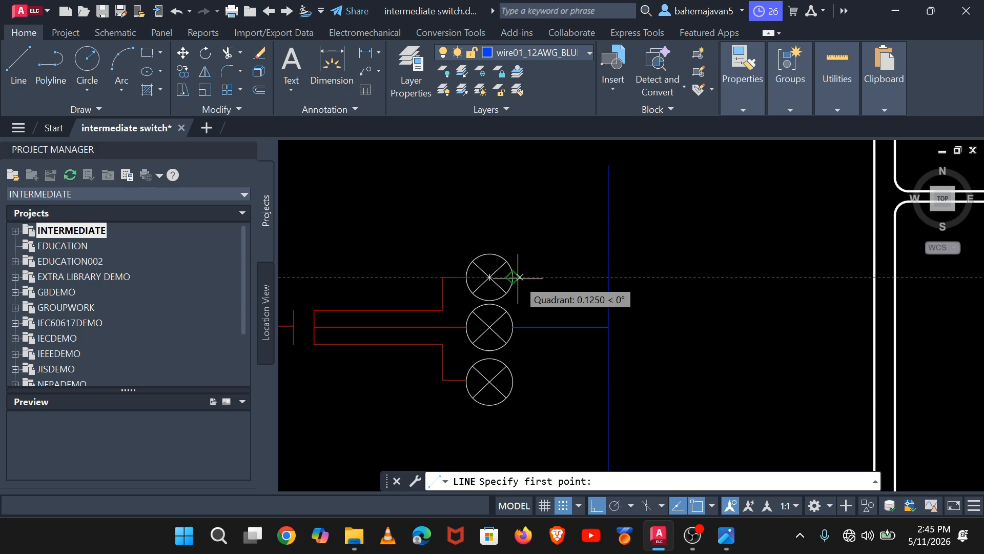
scroll(502, 269, "up", 4)
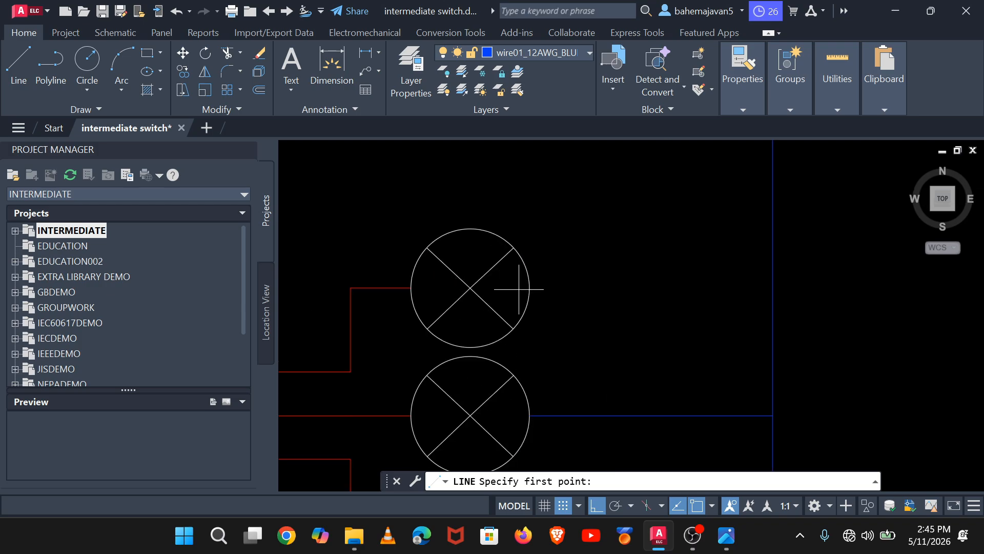
left_click(530, 288)
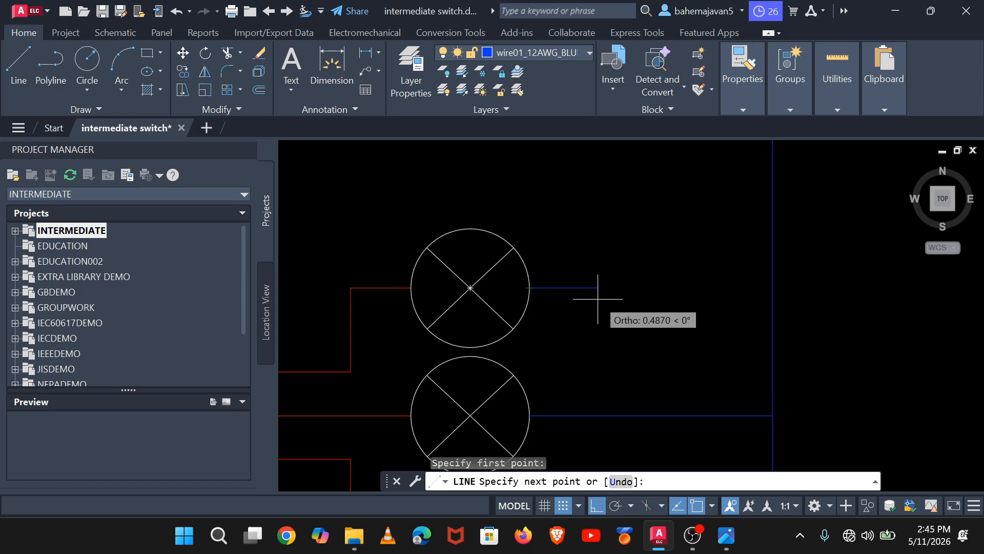
left_click(600, 289)
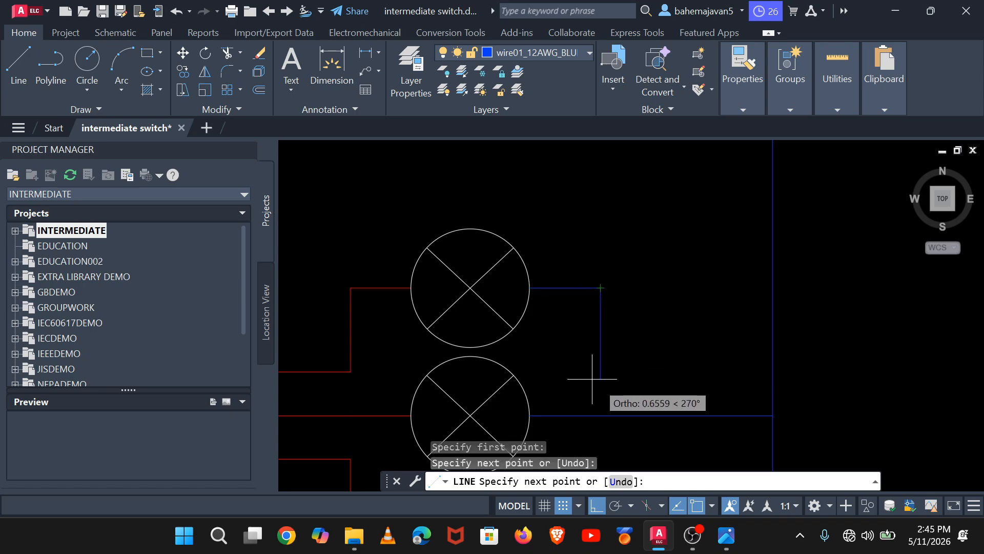
scroll(601, 415, "down", 6)
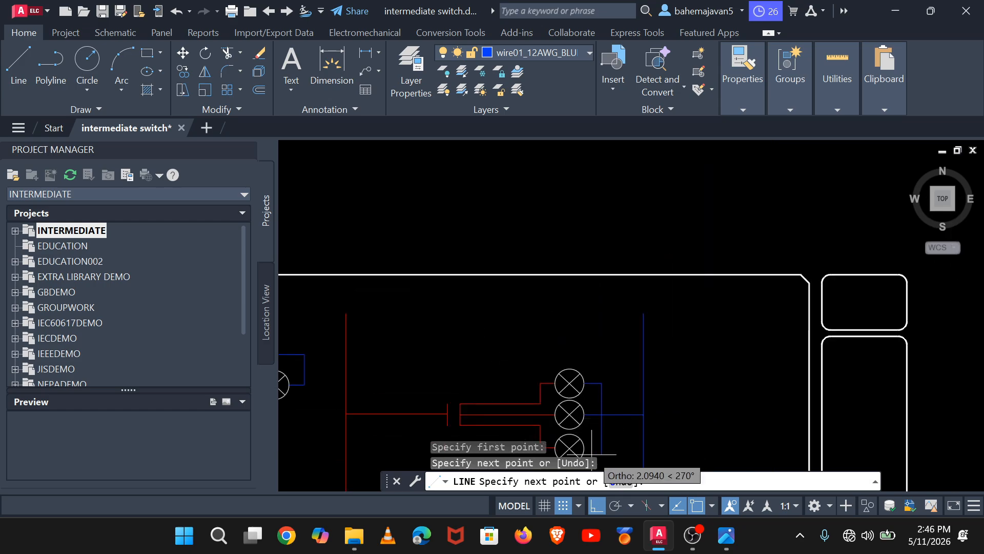
middle_click_drag(592, 454, 589, 286)
scroll(585, 287, "up", 6)
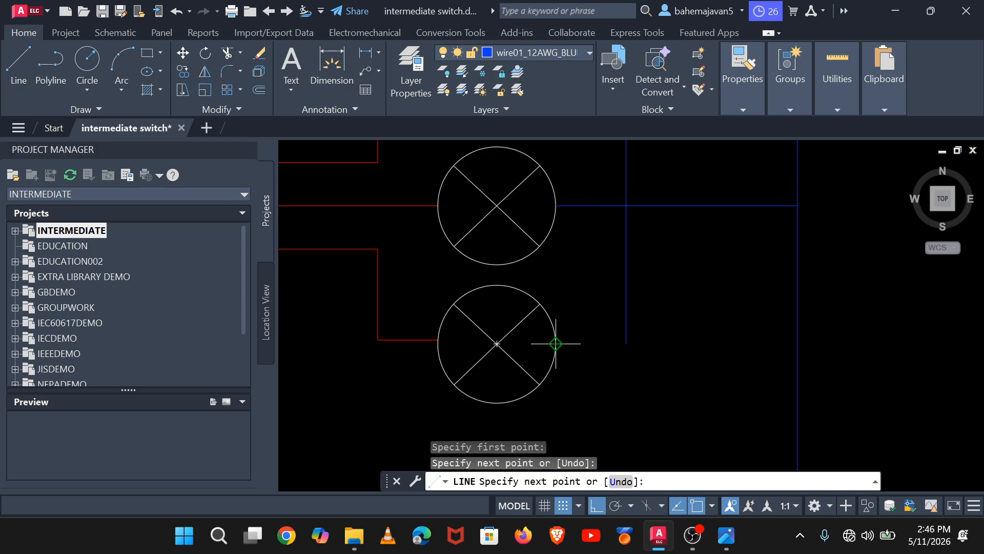
left_click(626, 343)
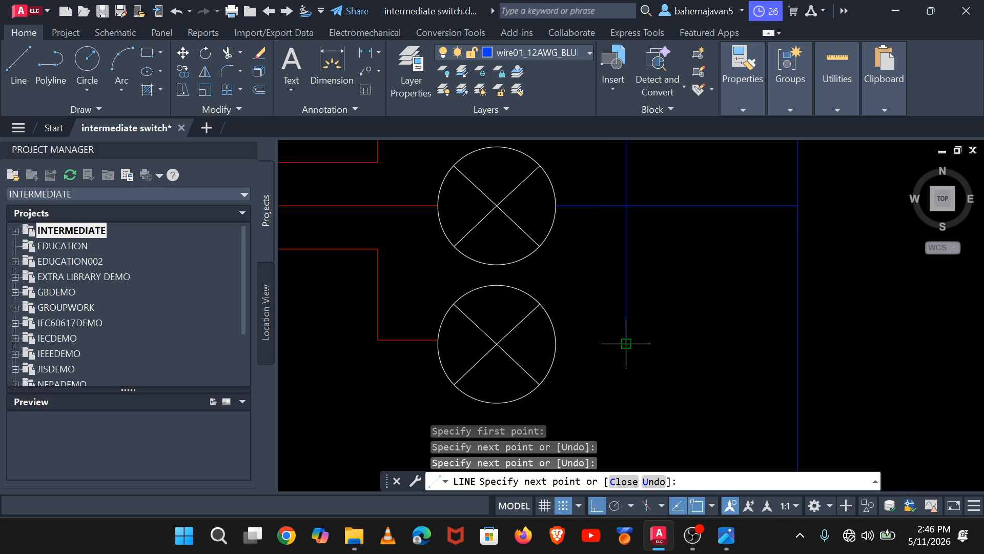
left_click(555, 343)
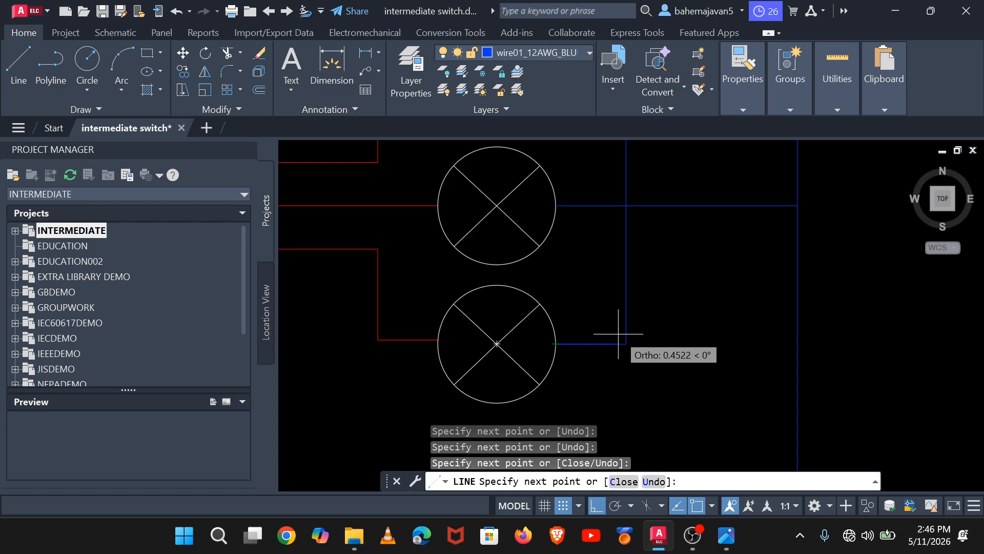
Step: Finish the blue bracket line at the lower lamp's right quadrant
scroll(620, 334, "down", 8)
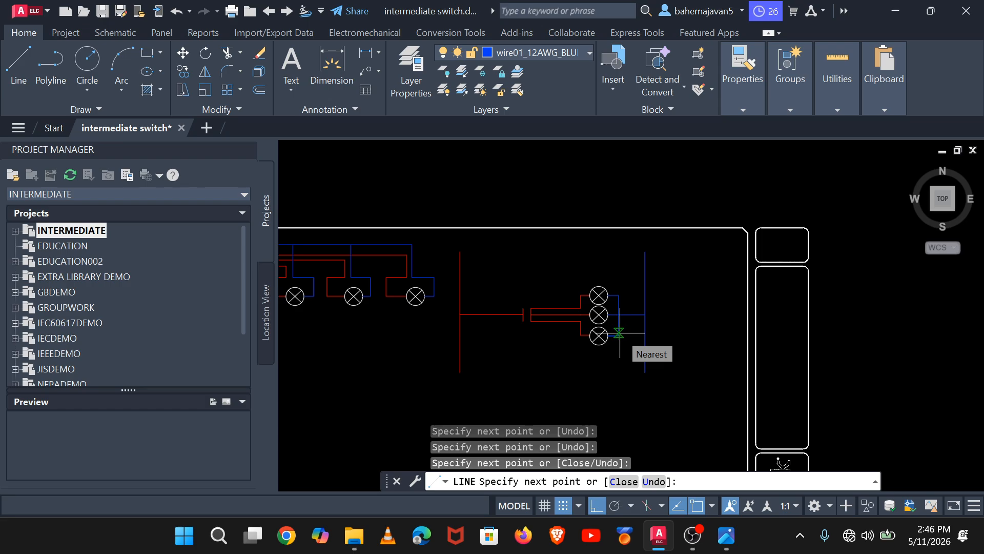
scroll(615, 328, "up", 5)
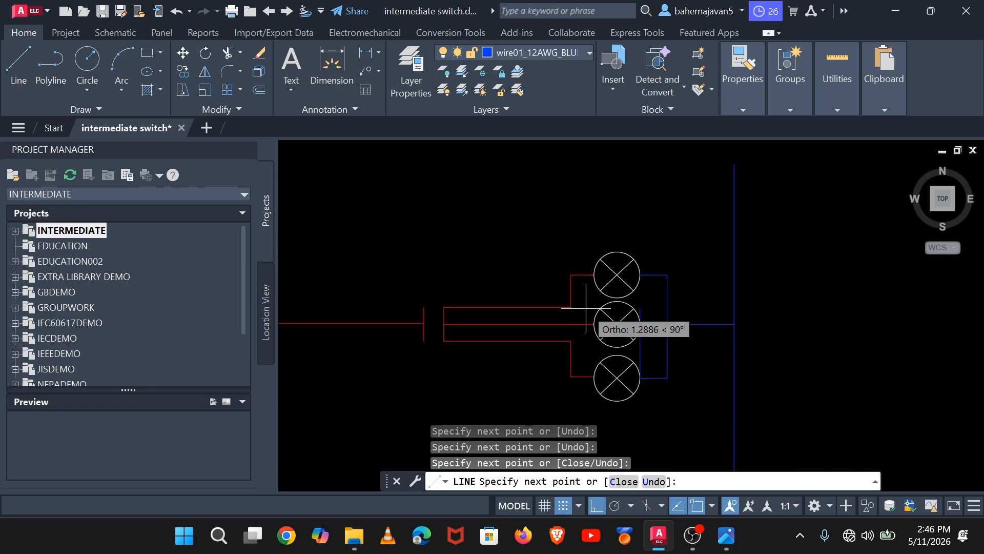
mouse_move(584, 287)
middle_mouse_down()
mouse_move(672, 310)
mouse_move(689, 287)
middle_mouse_up()
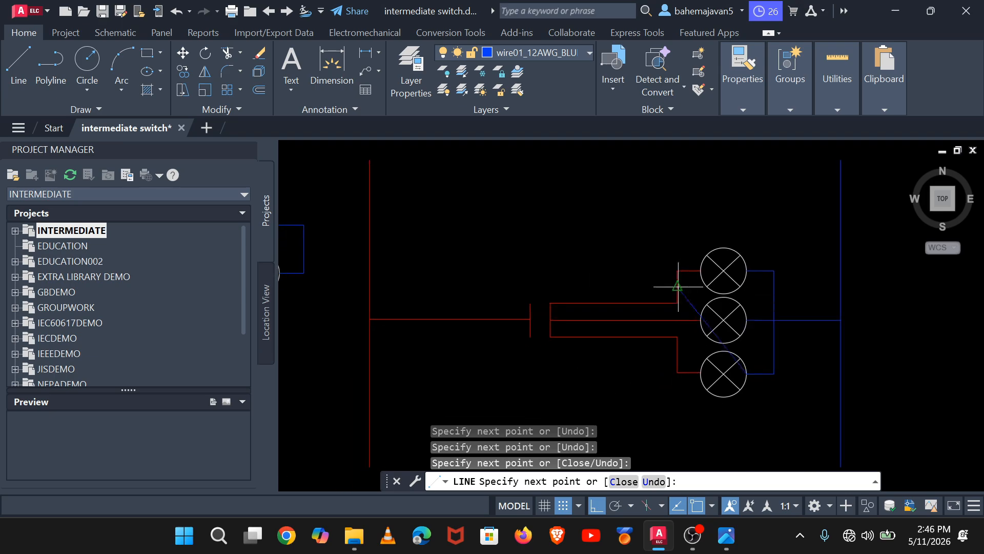
key("Return")
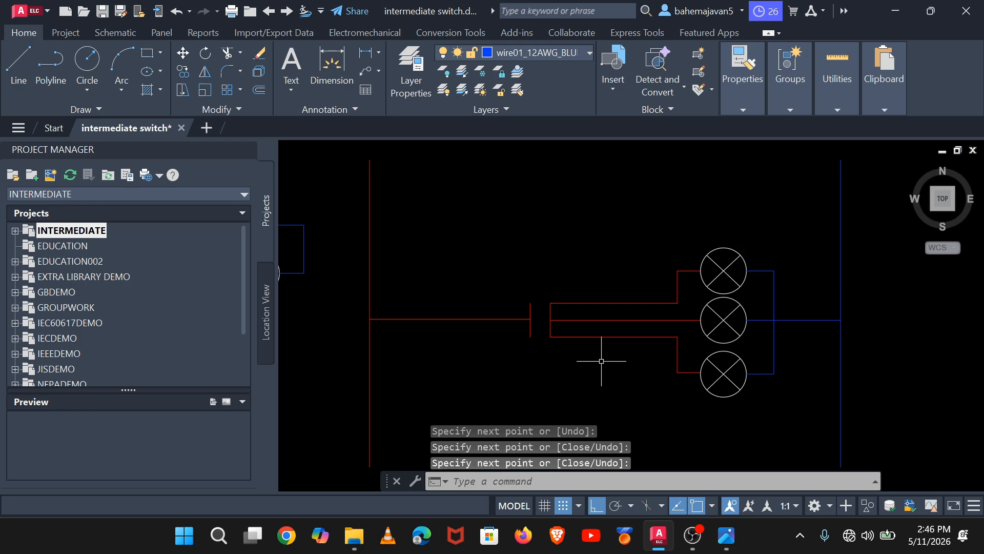
Step: Make wire01_10AWG_RED the current layer
scroll(502, 322, "up", 6)
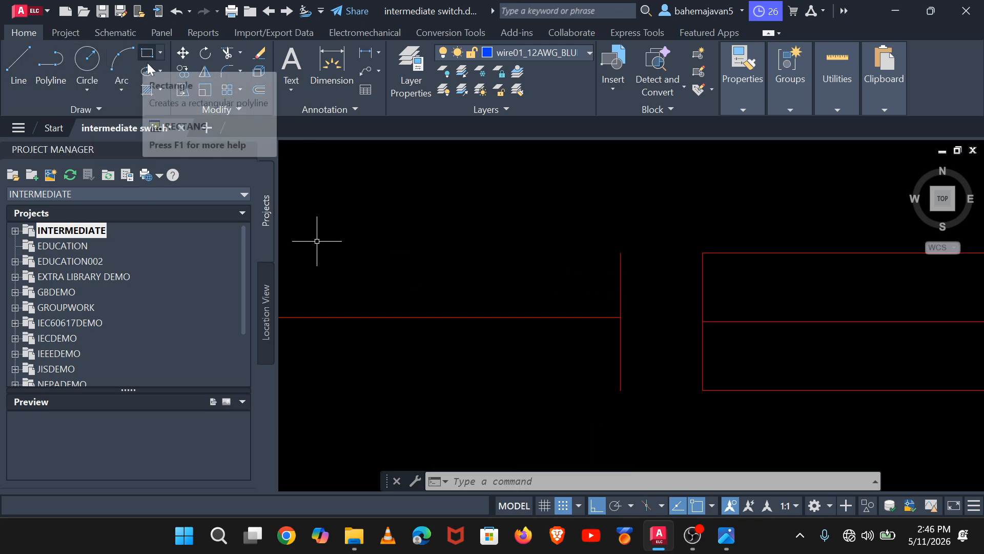
left_click(589, 53)
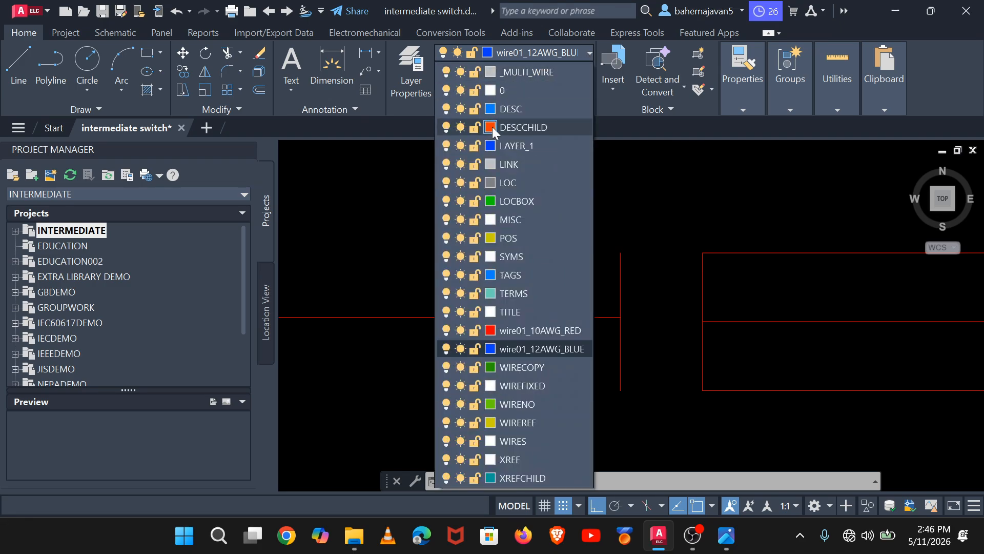
left_click(503, 328)
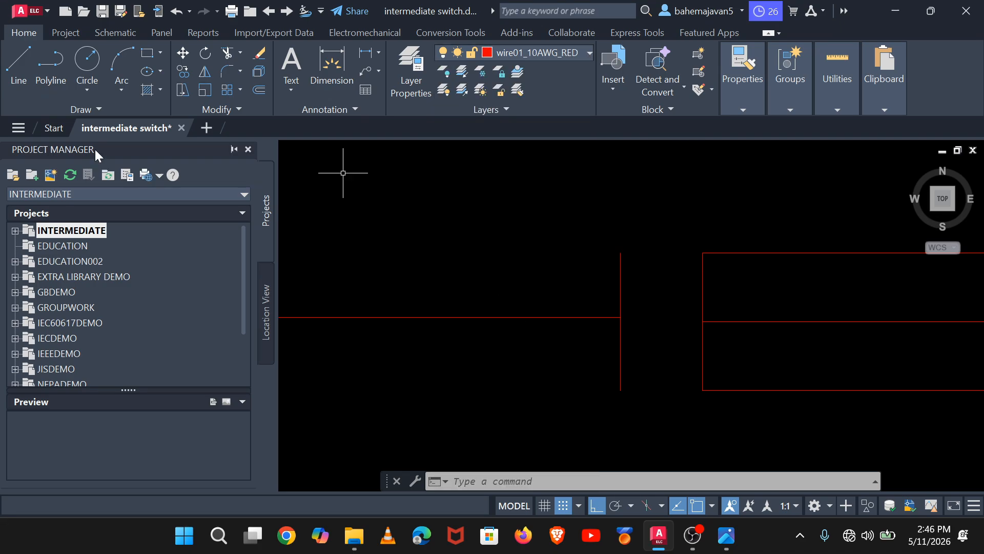
left_click(90, 67)
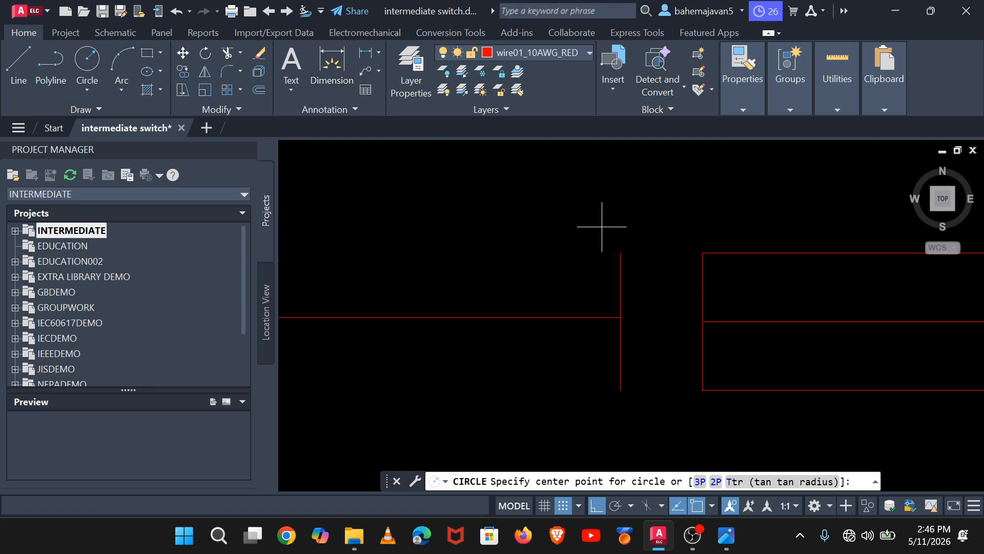
scroll(689, 281, "up", 4)
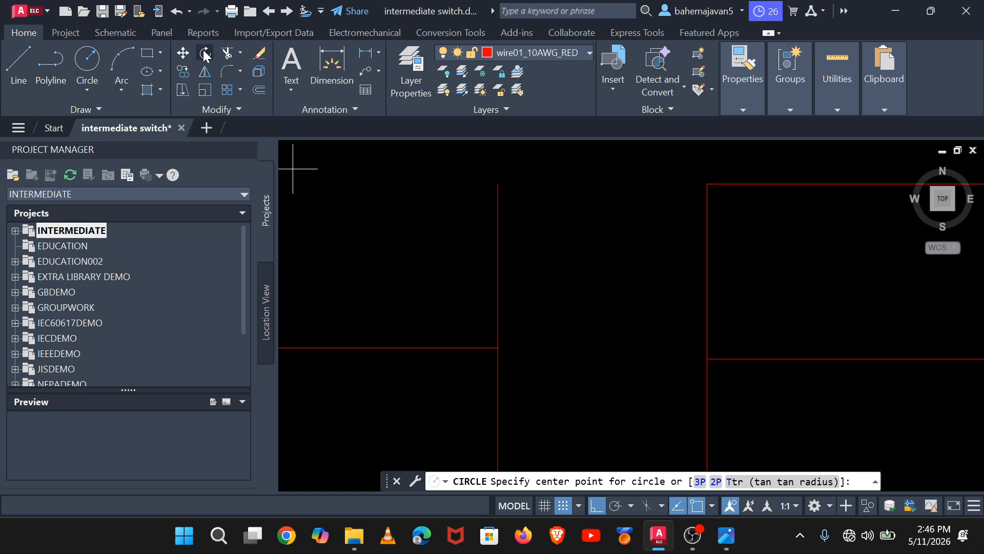
Step: Trim away both segments of the vertical red line that joins the left ends of the three branch lines
left_click(228, 54)
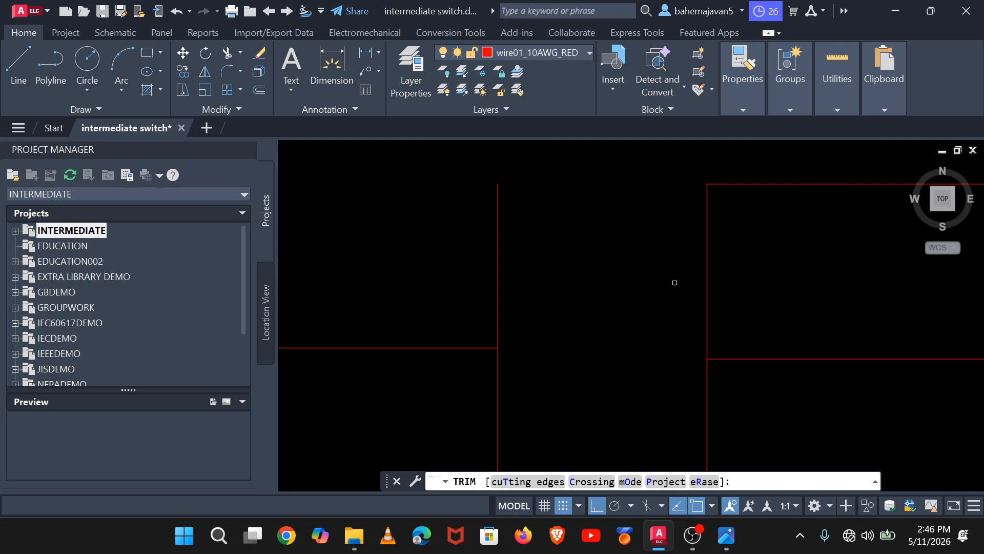
left_click(707, 284)
left_click(710, 409)
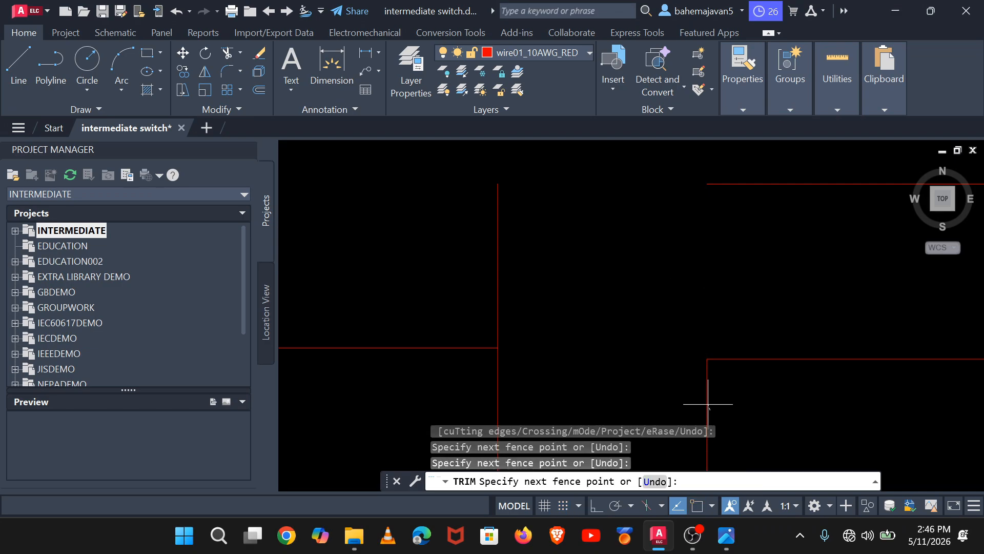
key("Escape")
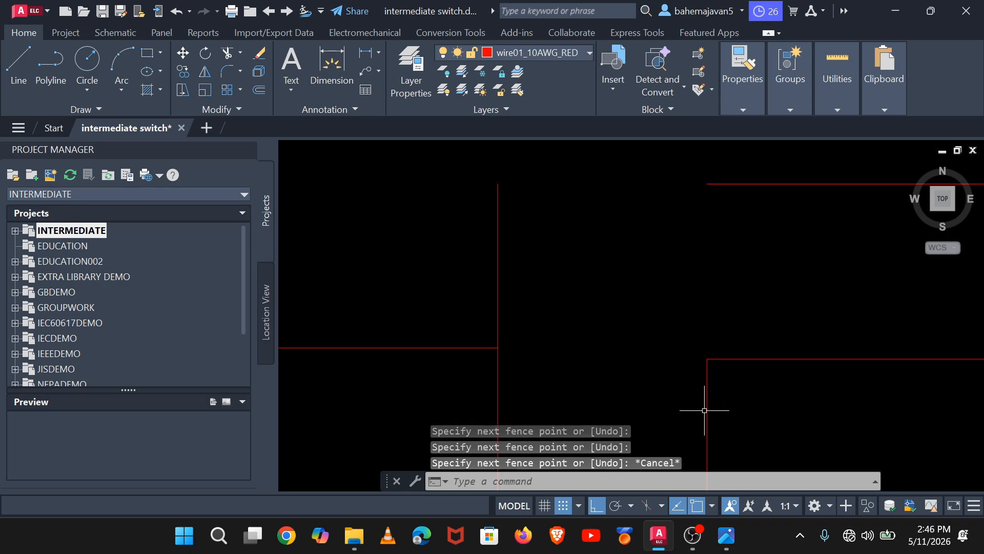
key("Return")
scroll(707, 403, "down", 4)
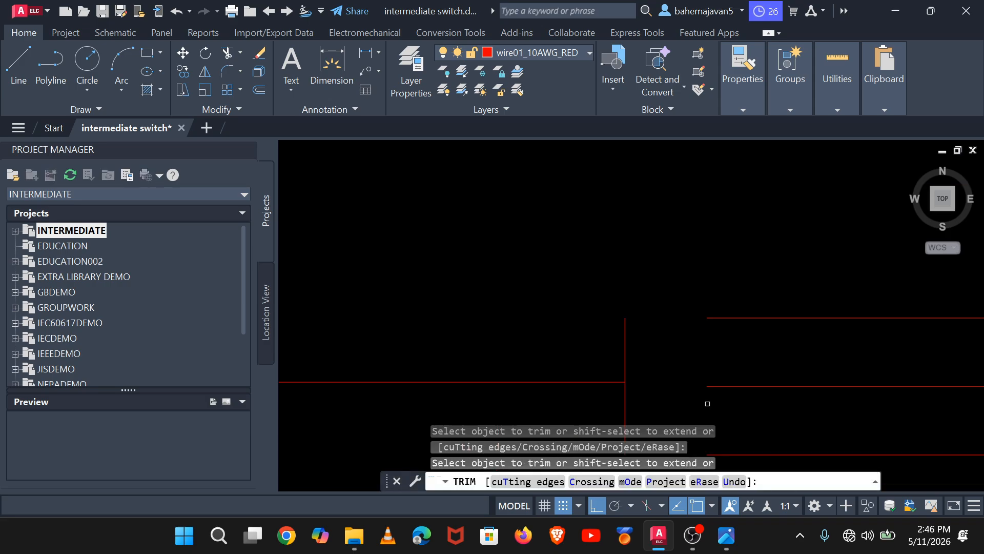
key("Return")
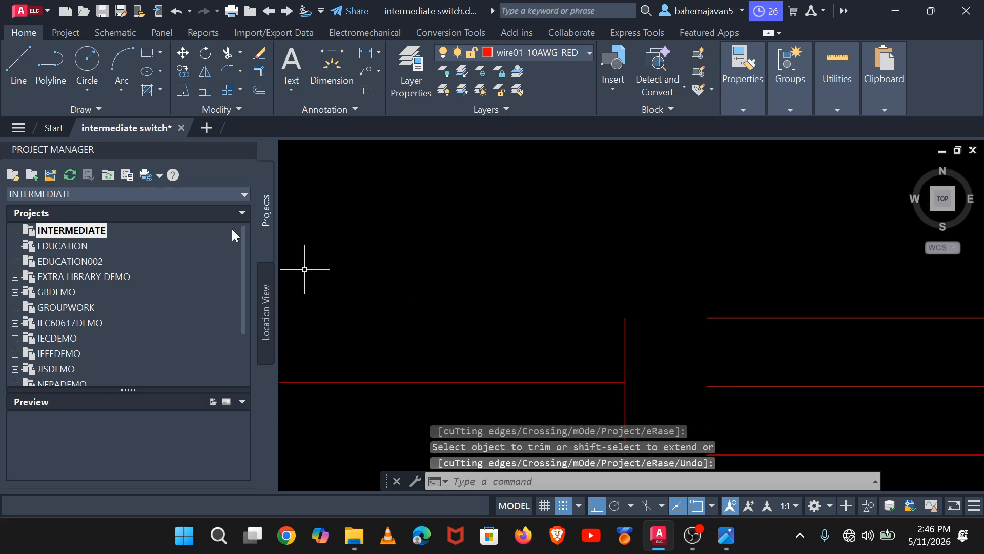
Step: Draw a small red circle with a radius of about 0.05, centred on the short vertical red line's upper end
left_click(87, 61)
scroll(661, 321, "up", 4)
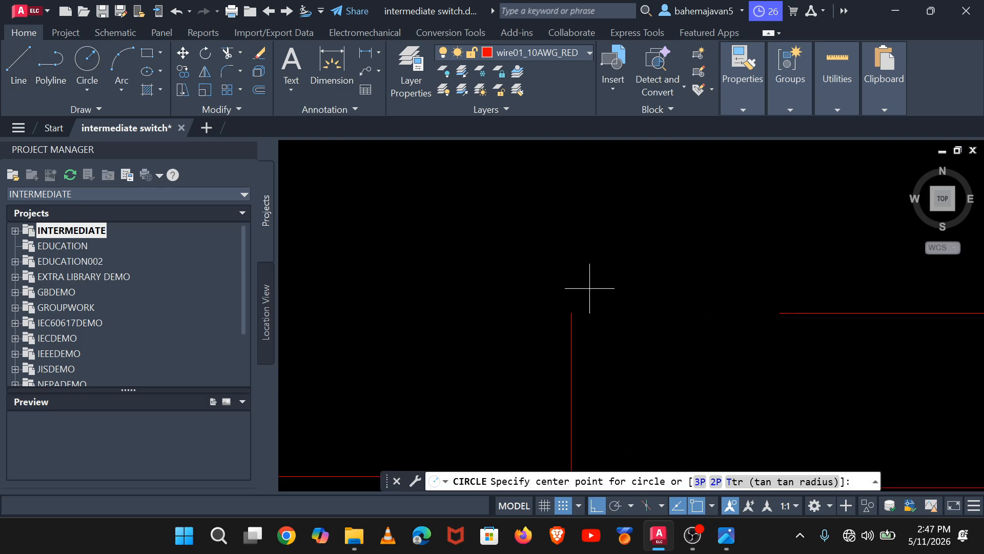
left_click(571, 313)
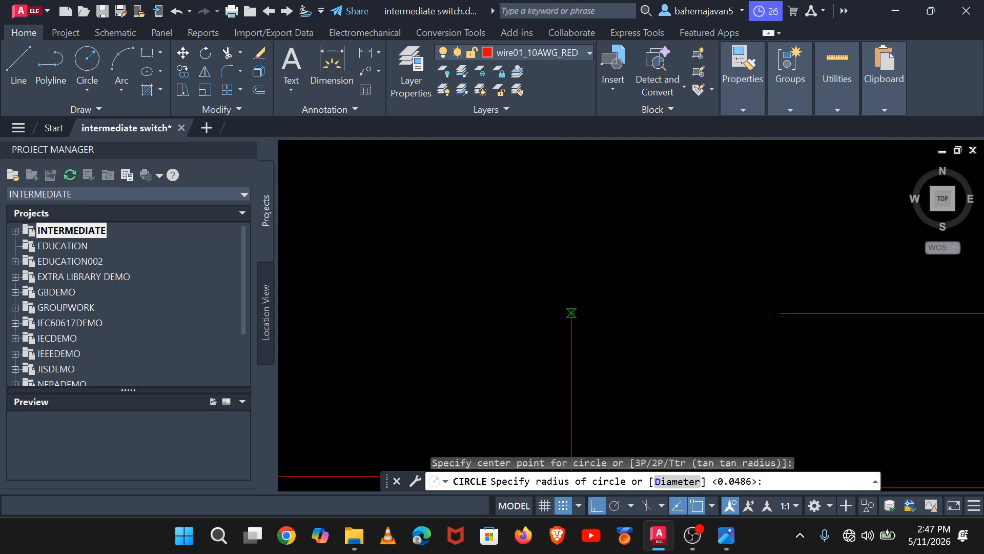
left_click(597, 334)
scroll(597, 330, "down", 3)
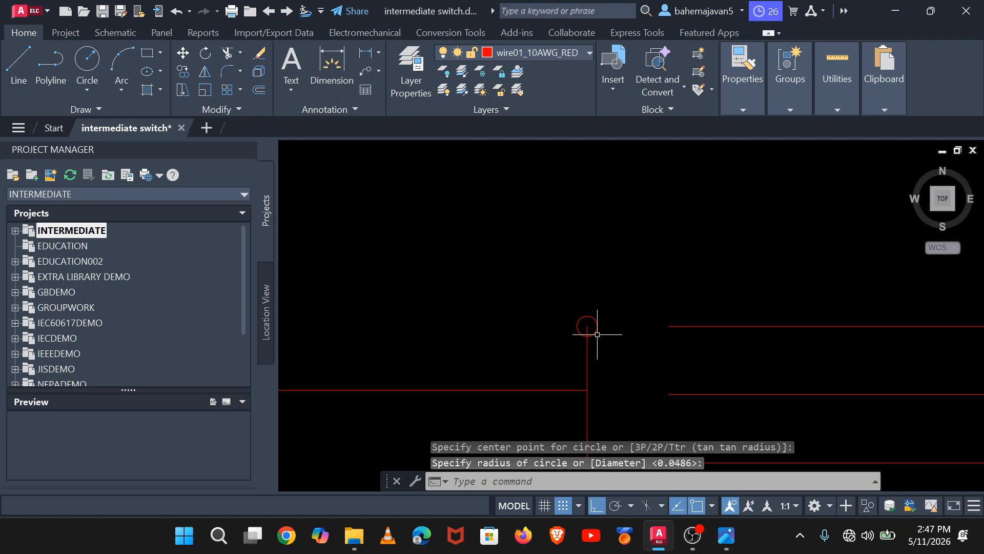
middle_click_drag(600, 328, 606, 230)
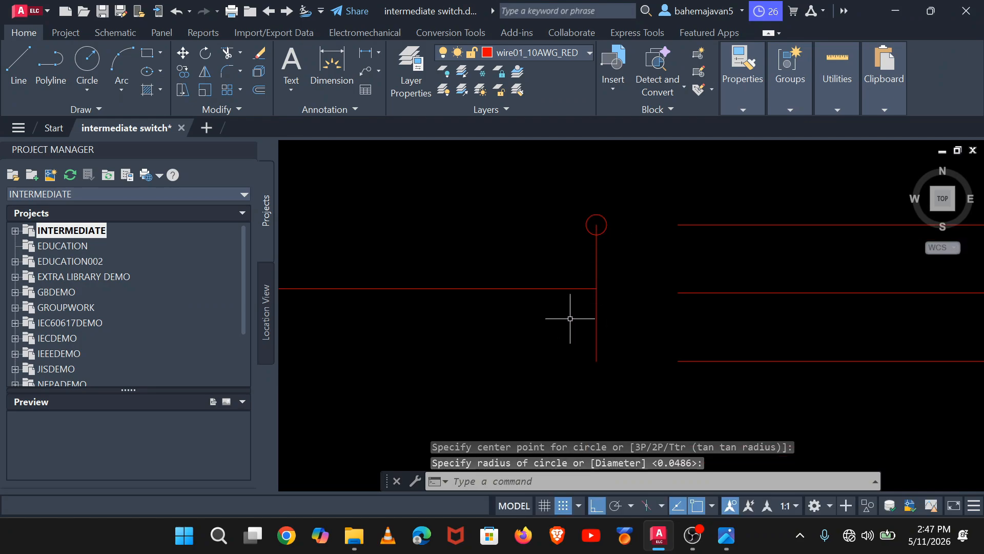
Step: Copy the circle from its centre to the junction of the horizontal feed line and the short vertical red line
left_click(182, 73)
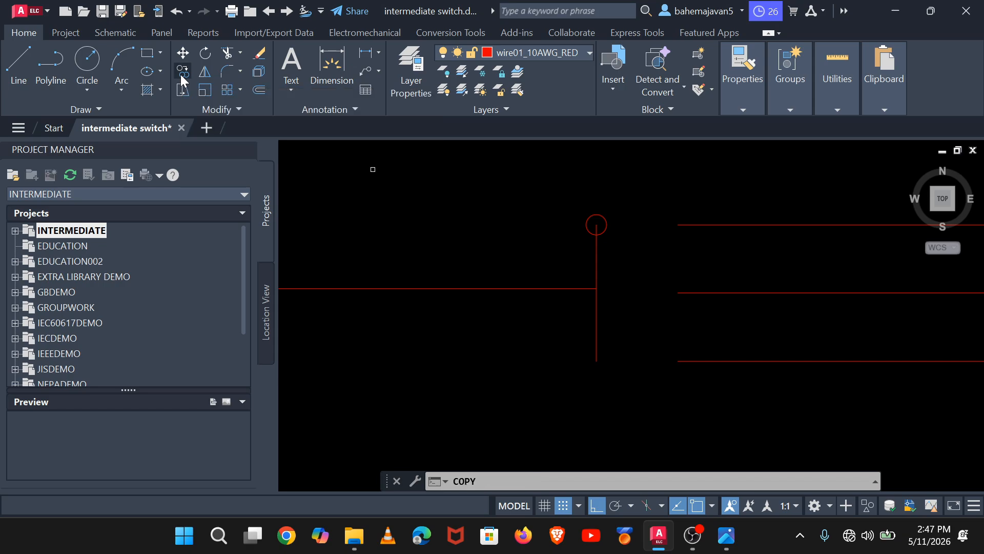
left_click(599, 235)
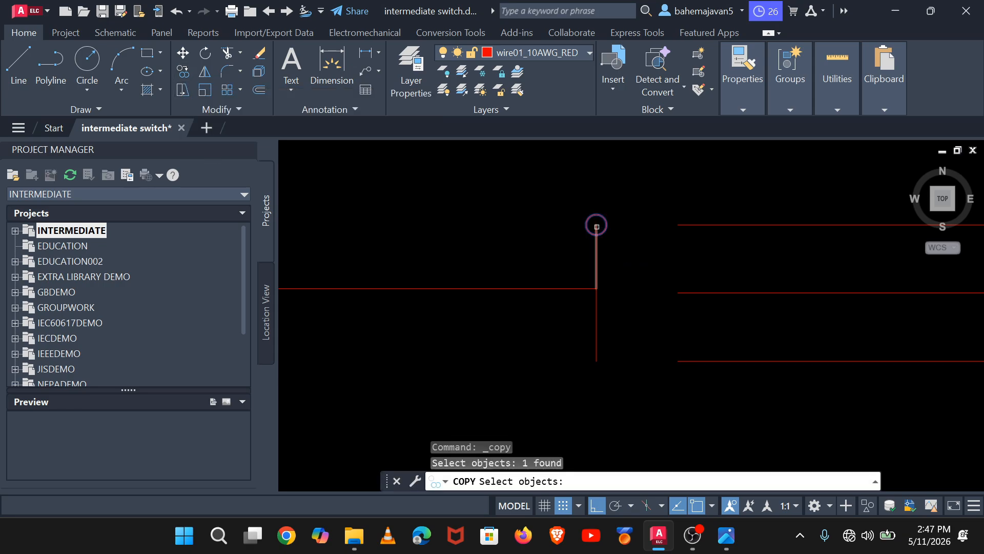
key("Return")
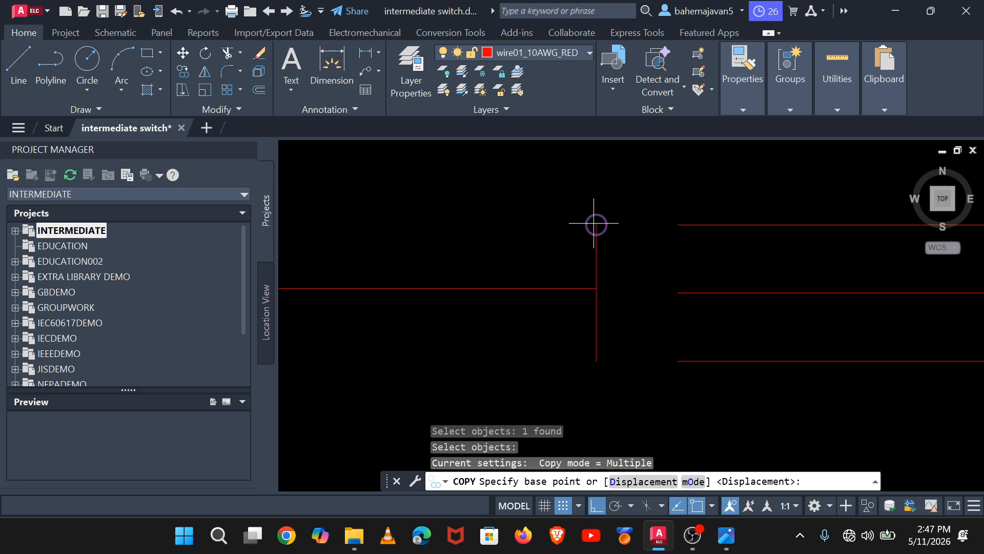
left_click(595, 224)
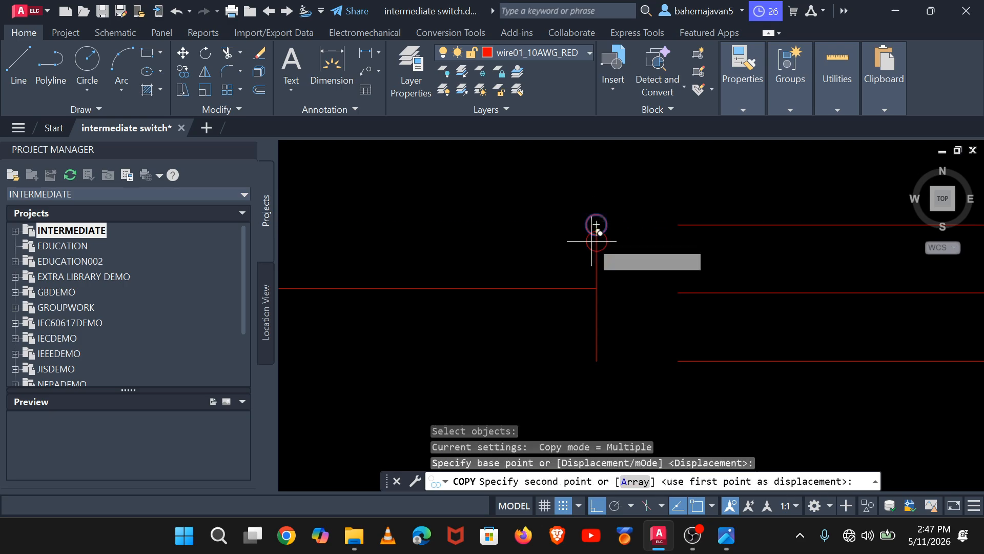
left_click(597, 288)
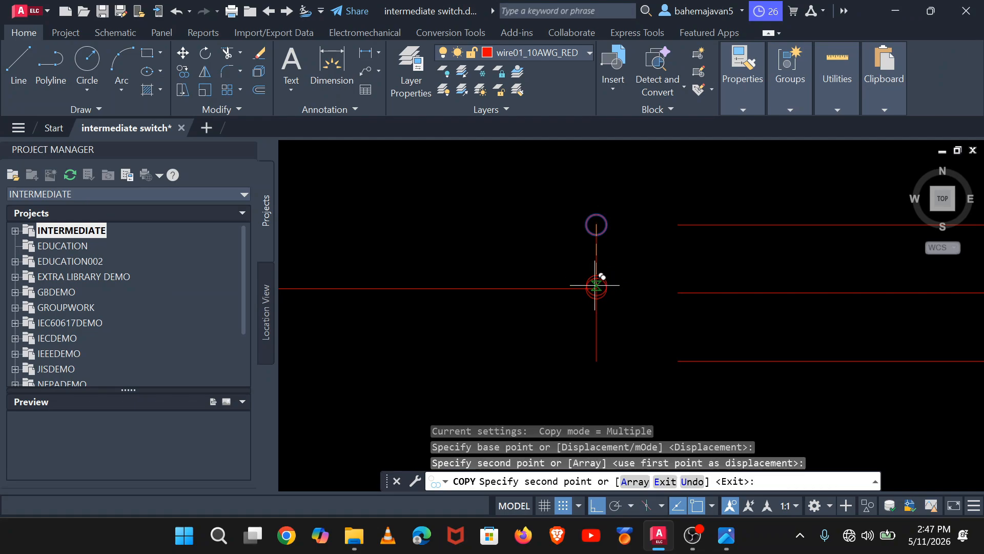
key("Escape")
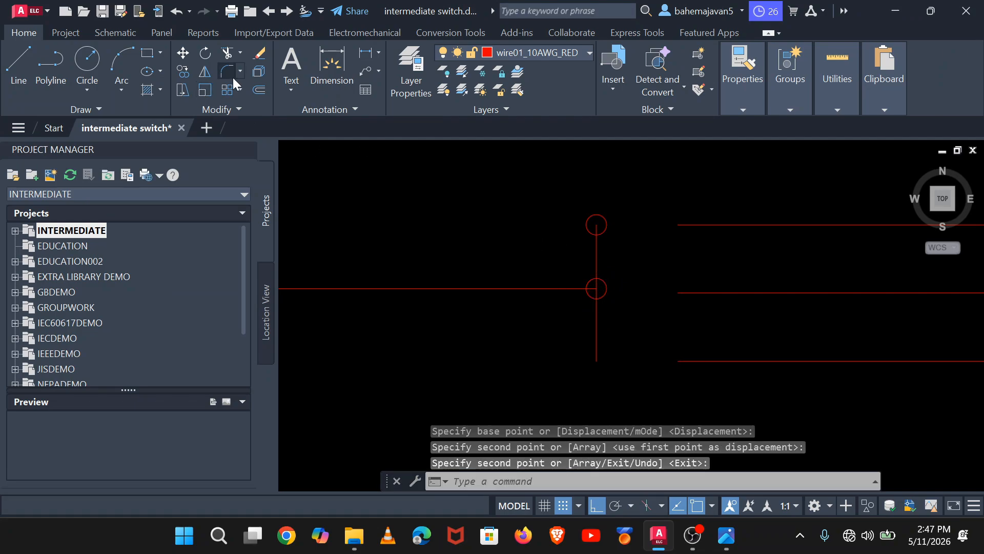
Step: Move the upper circle by its bottom quadrant onto the short vertical red line's upper end
left_click(188, 73)
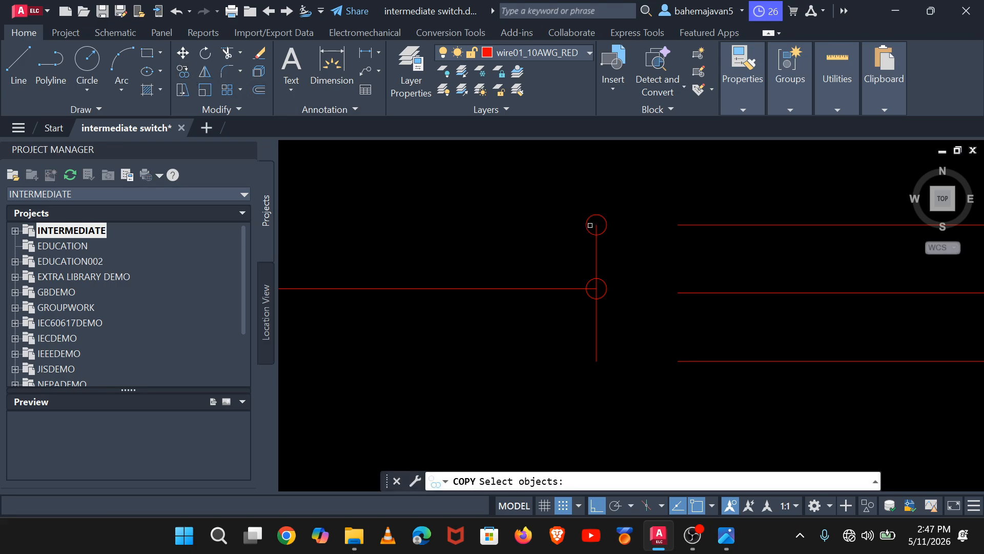
key("Escape")
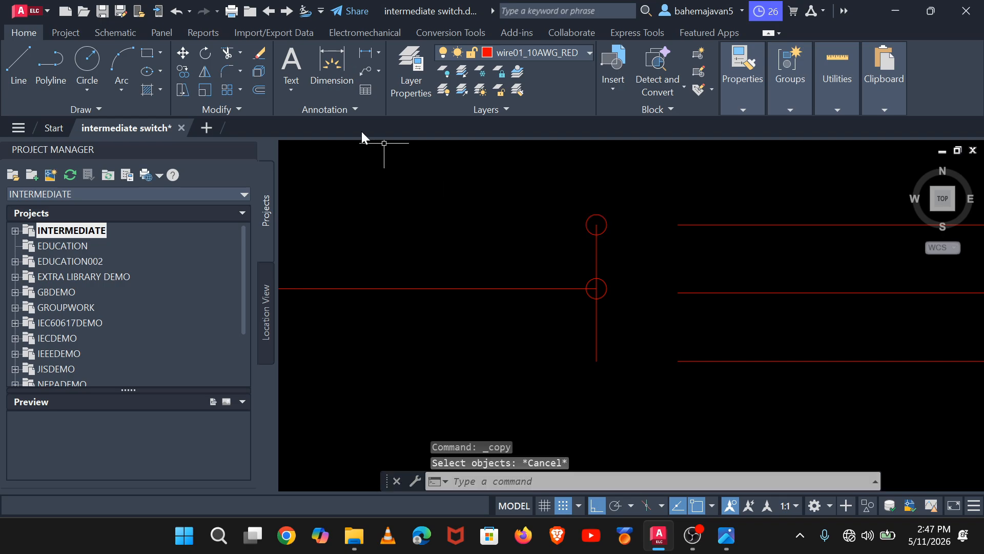
left_click(182, 54)
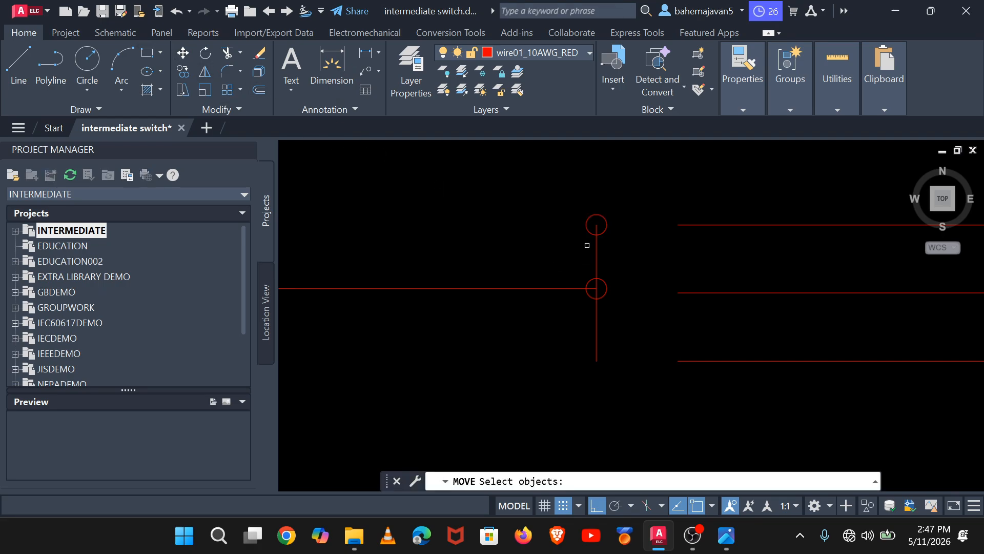
left_click(599, 235)
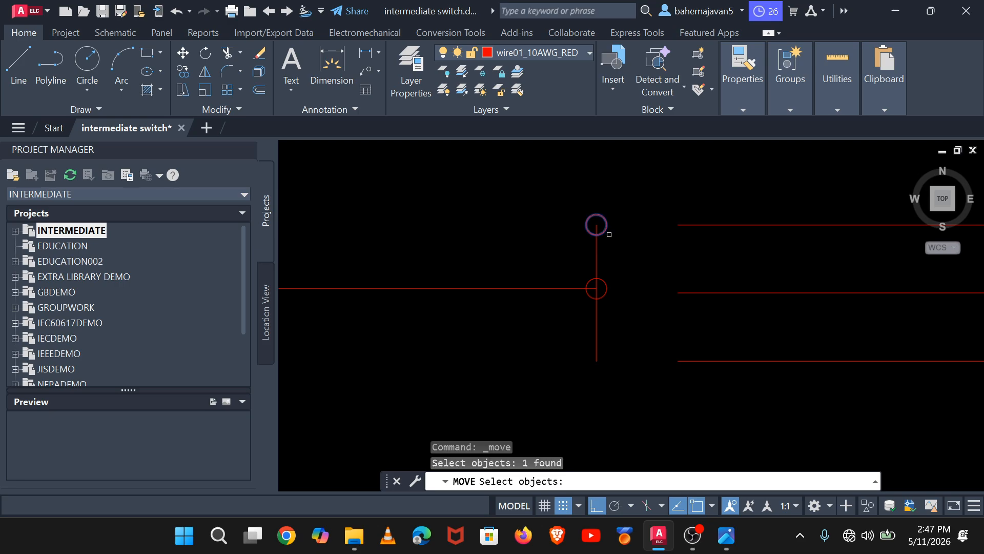
key("Return")
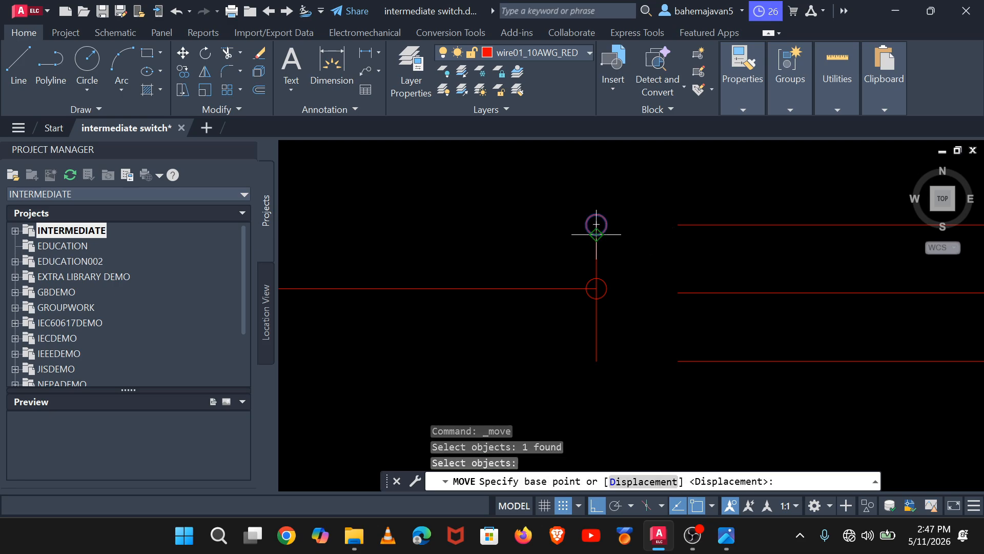
left_click(596, 234)
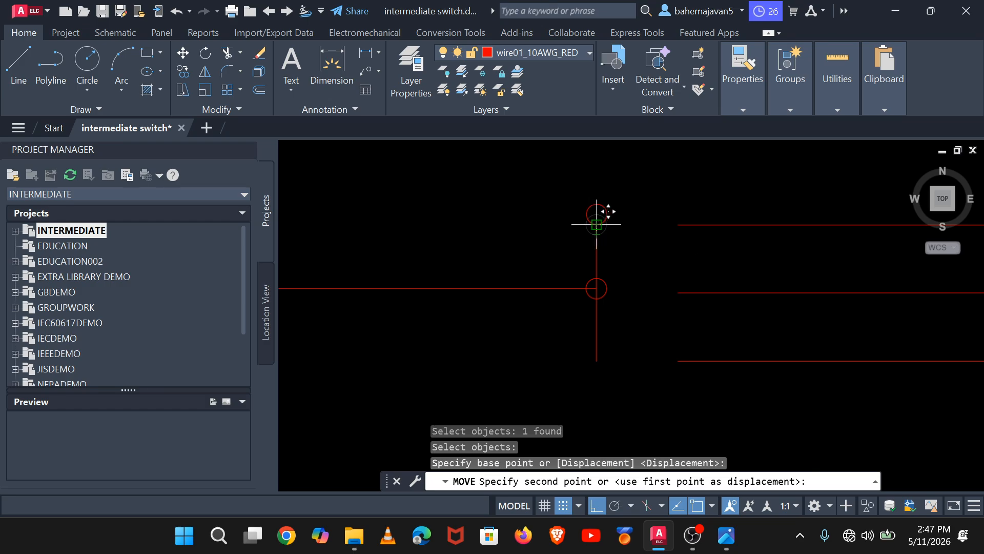
left_click(595, 224)
Step: Copy the middle red circle from its bottom quadrant to a point just below the short vertical red line's lower end
scroll(590, 327, "up", 4)
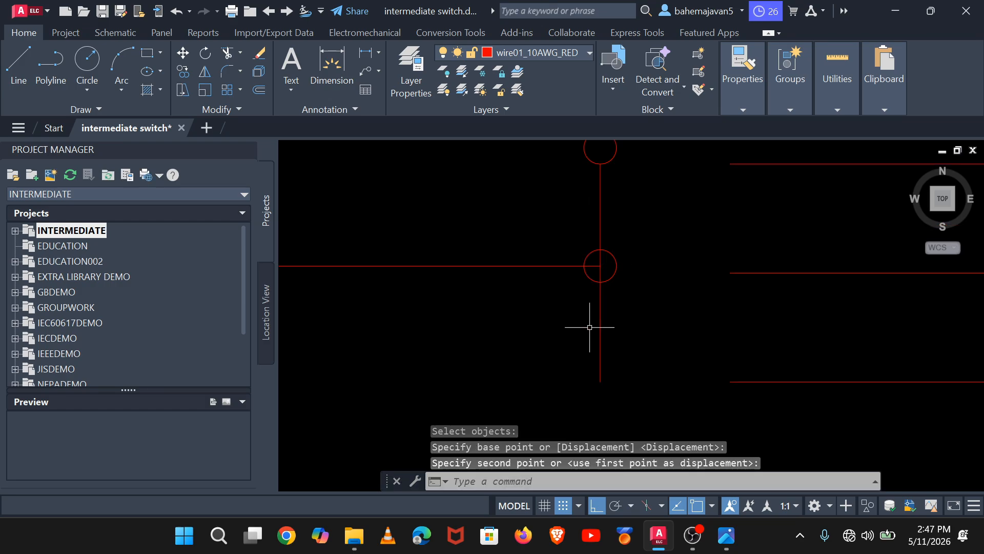
scroll(596, 397, "down", 2)
middle_click_drag(595, 397, 581, 313)
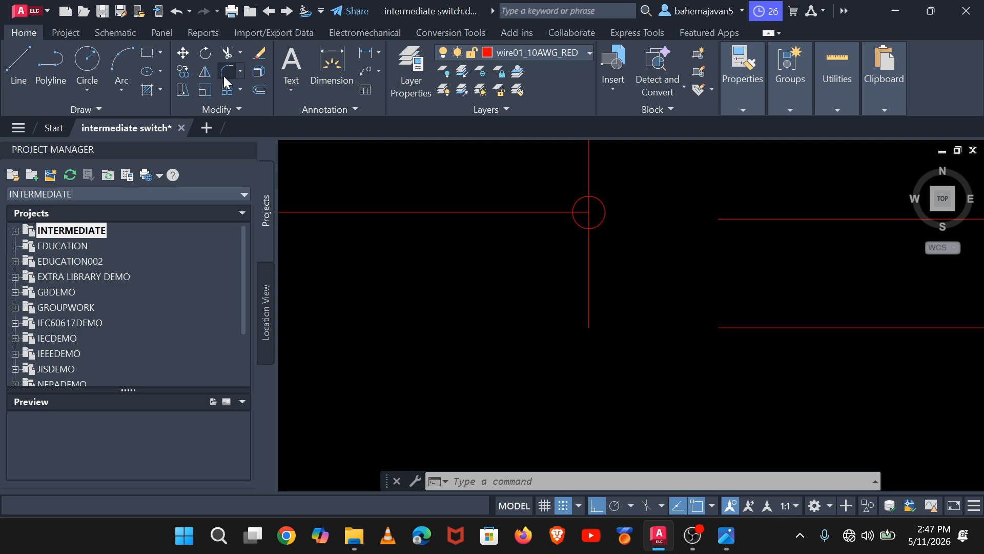
left_click(183, 71)
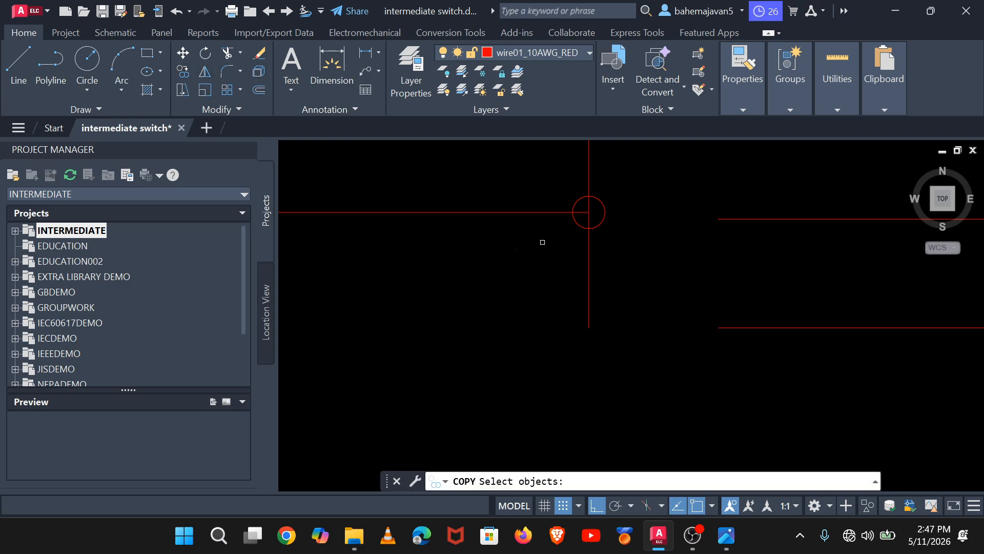
left_click(593, 225)
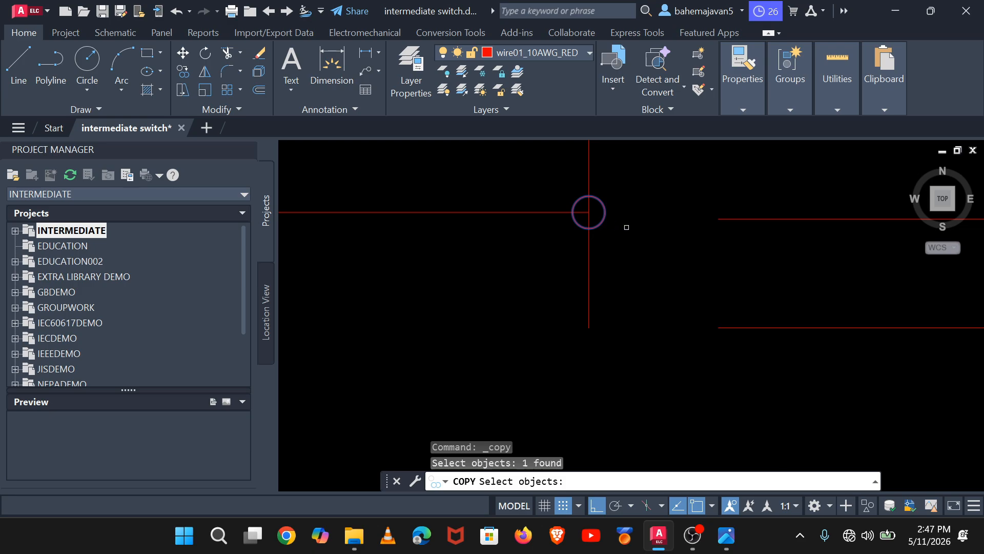
key("Return")
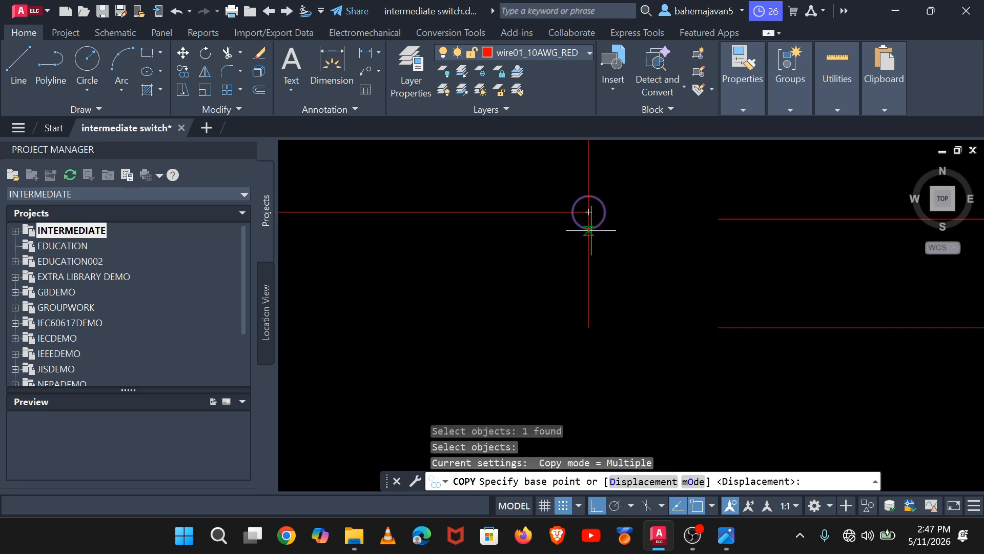
left_click(588, 228)
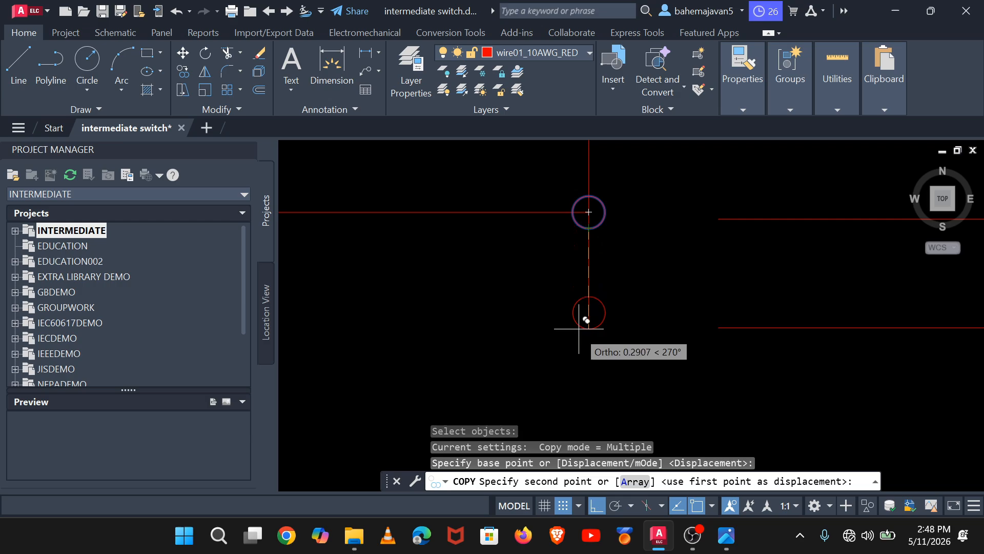
left_click(574, 365)
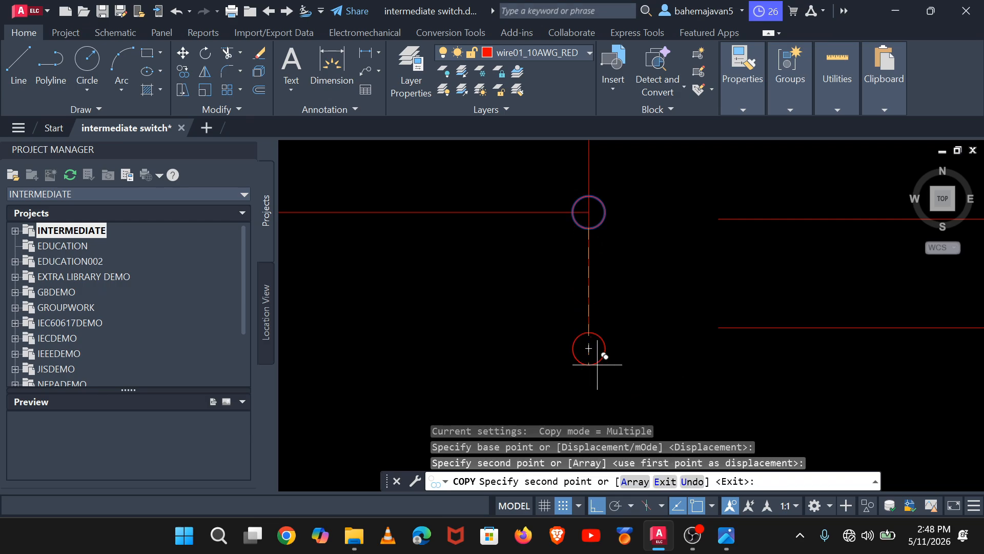
key("Return")
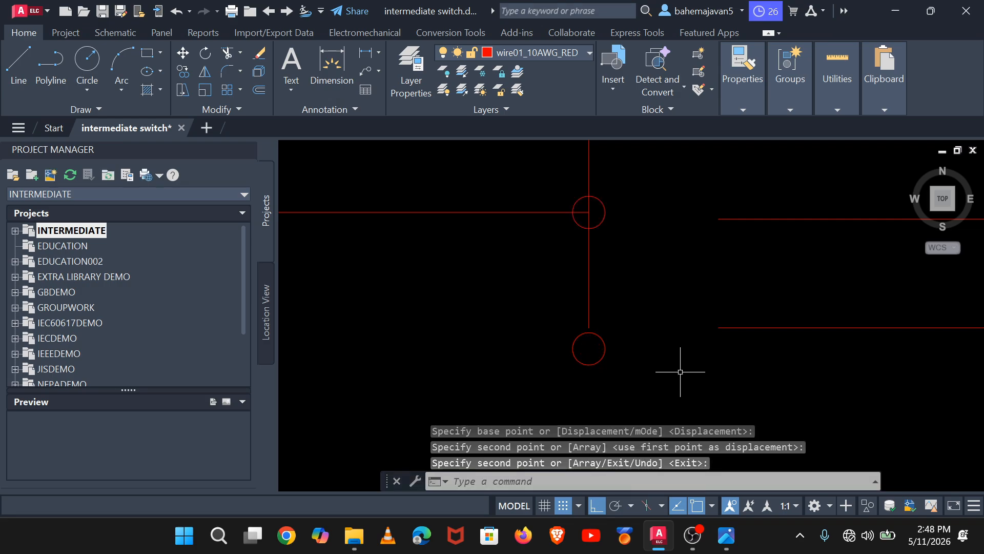
Step: Move the lowest circle by its top quadrant onto the short vertical red line's lower end
scroll(652, 351, "up", 1)
scroll(653, 352, "up", 2)
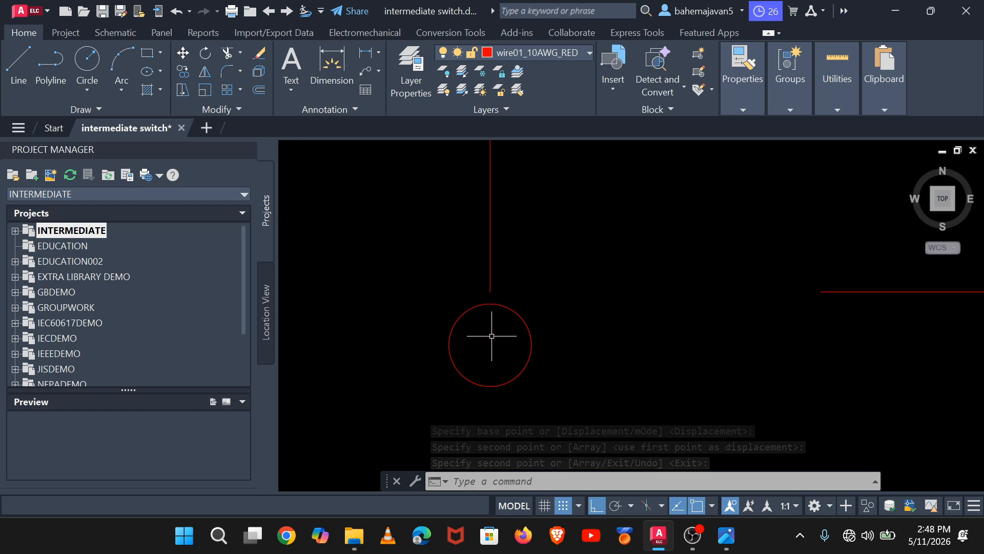
key("Return")
left_click(184, 51)
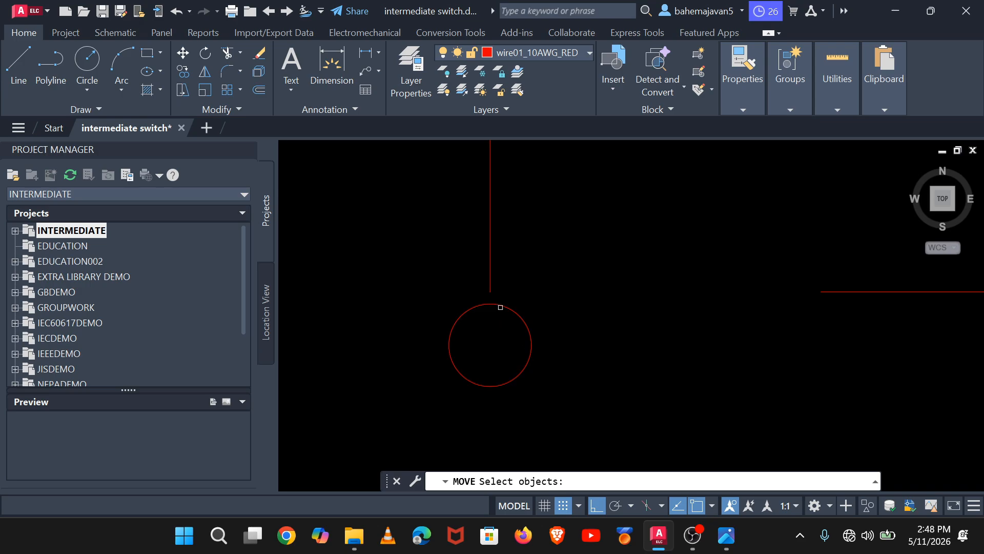
left_click(501, 307)
key("Return")
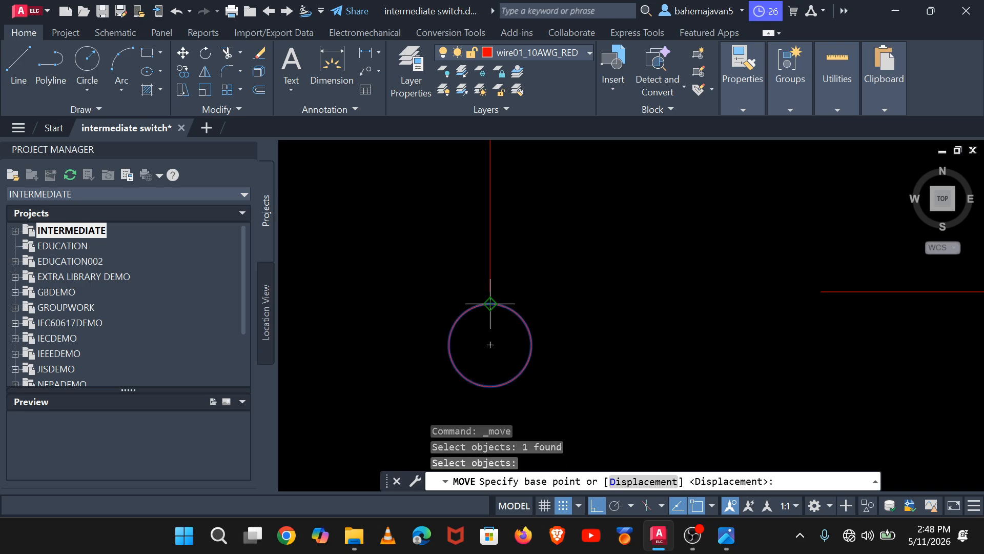
left_click(490, 304)
left_click(491, 290)
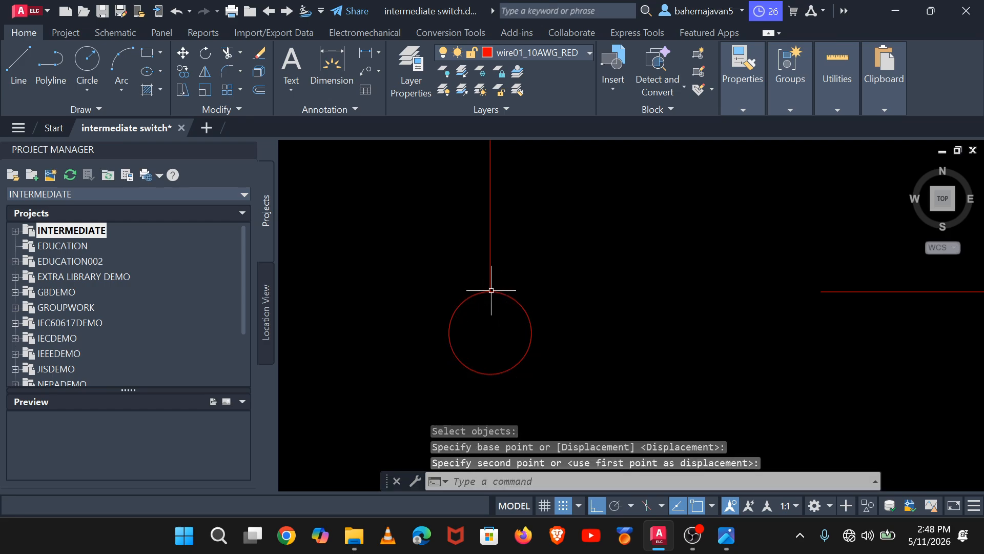
key("Return")
Step: With Ortho off, draw a slanted red contact line from the top circle's upper-right edge to just below the upper branch line's left end
scroll(514, 257, "down", 3)
middle_click_drag(506, 257, 492, 361)
left_click(18, 67)
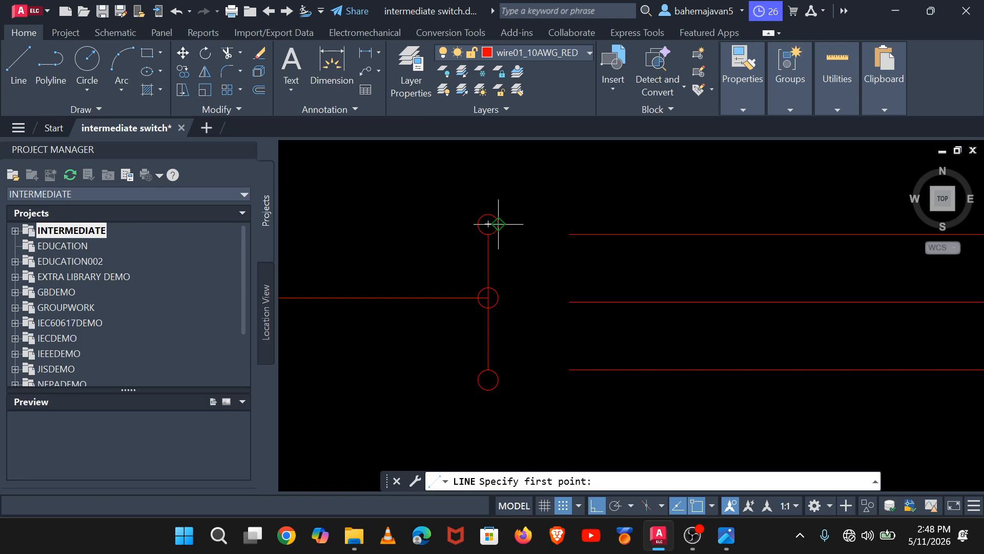
left_click(495, 215)
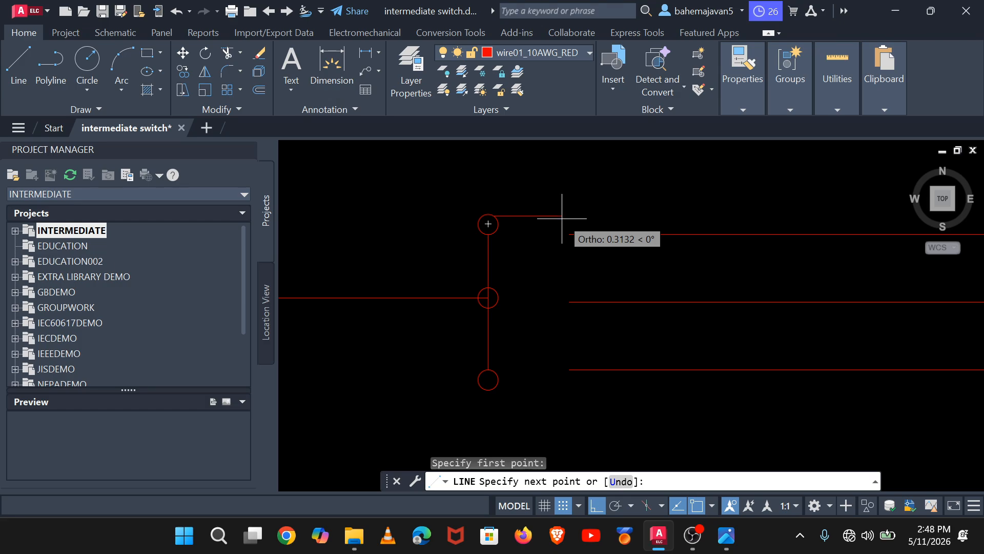
left_click(601, 508)
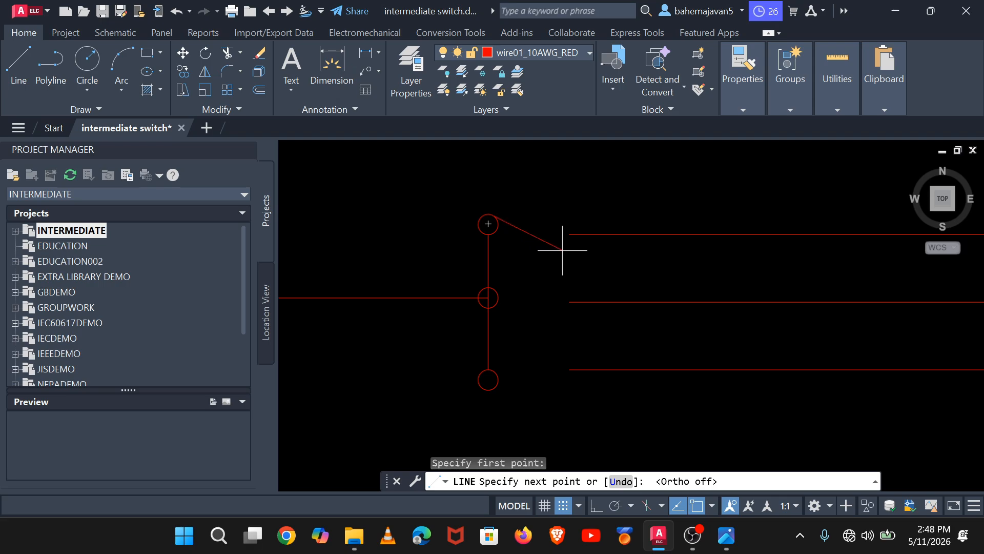
left_click(562, 250)
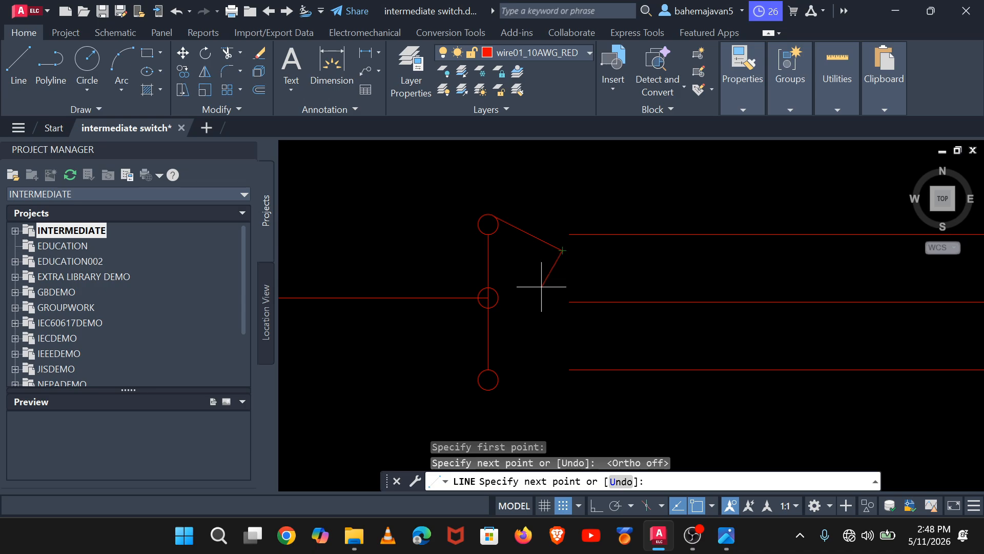
key("Return")
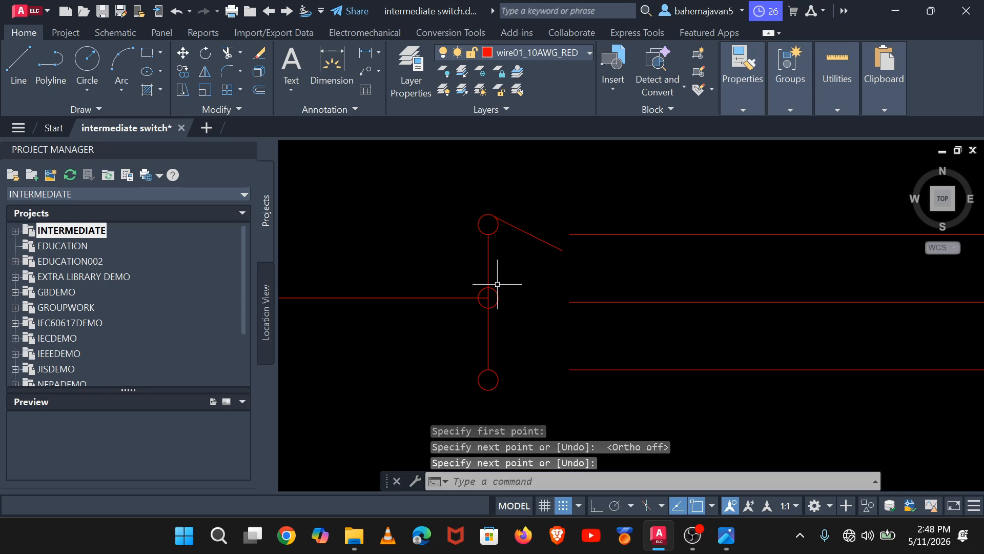
Step: Draw a slanted red contact line from the middle circle's upper edge to just below the middle branch line's left end
key("Return")
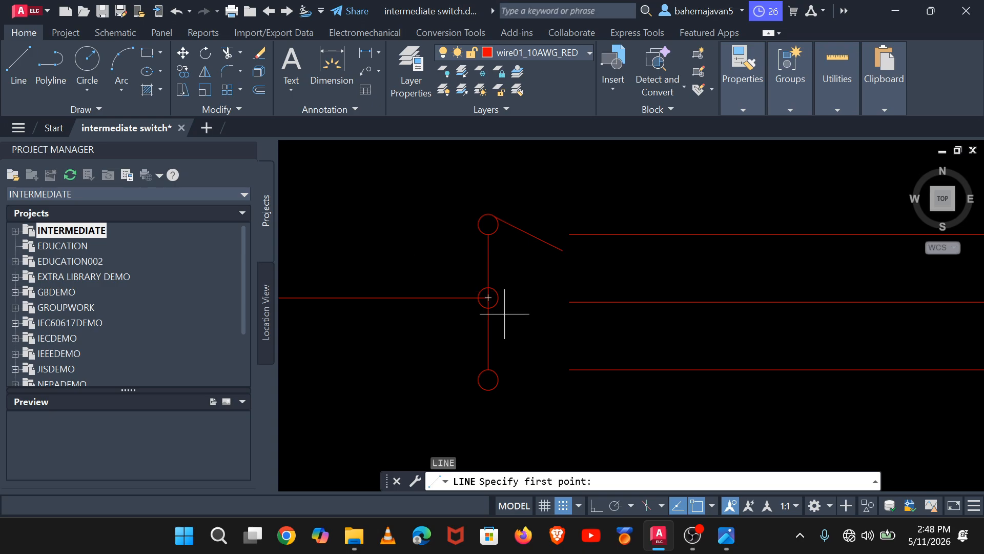
left_click(493, 290)
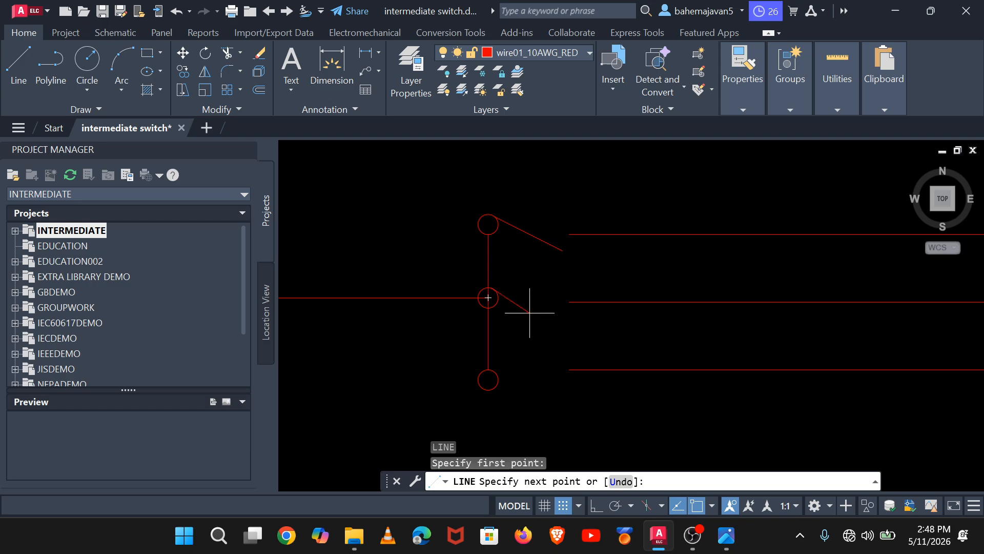
left_click(559, 318)
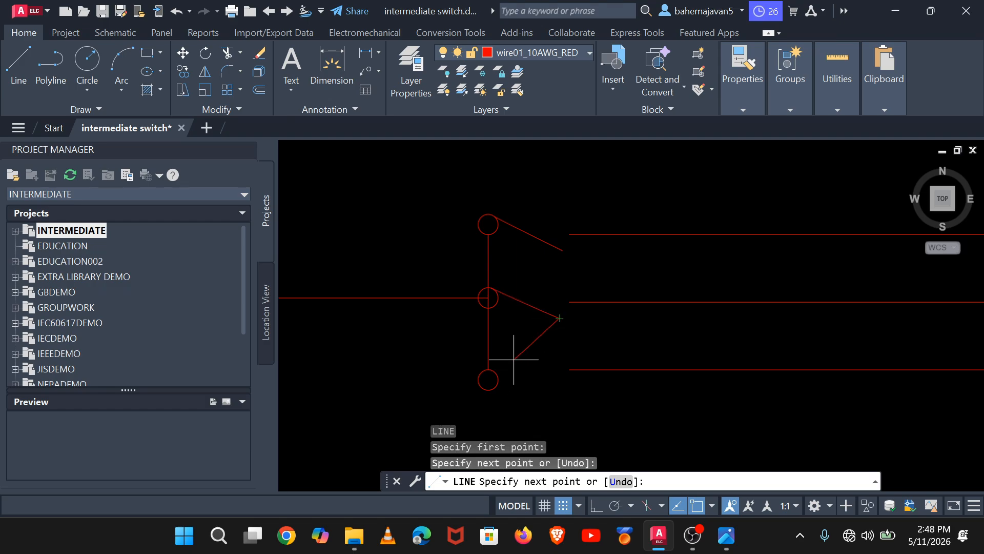
key("Return")
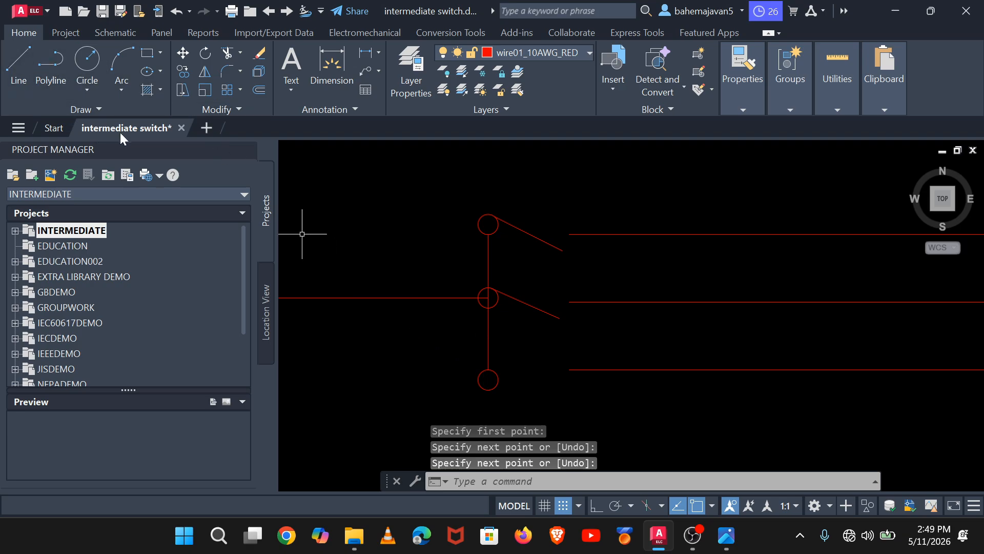
Step: Draw a slanted red contact line from the lowest circle's upper edge to just below the lower branch line's left end
type("l")
key("Return")
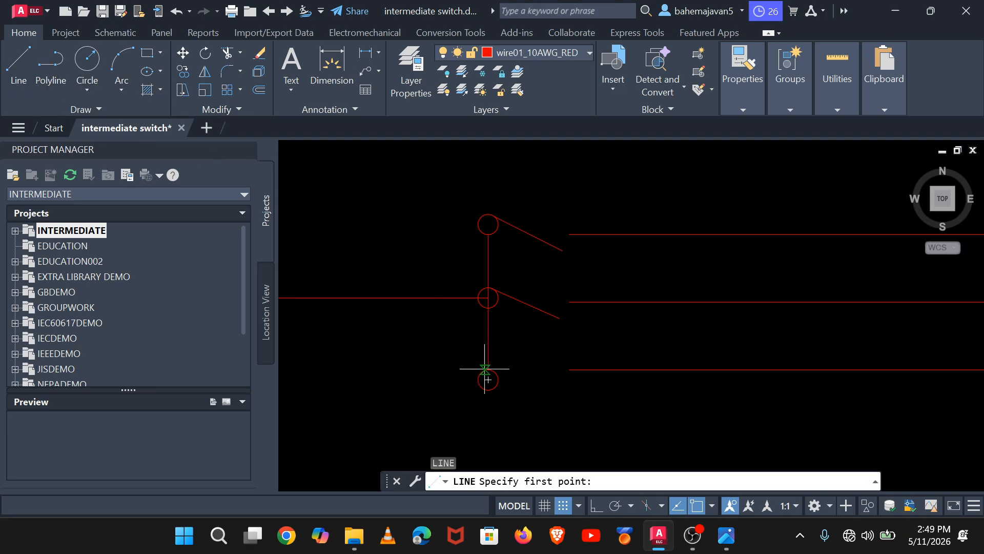
left_click(494, 370)
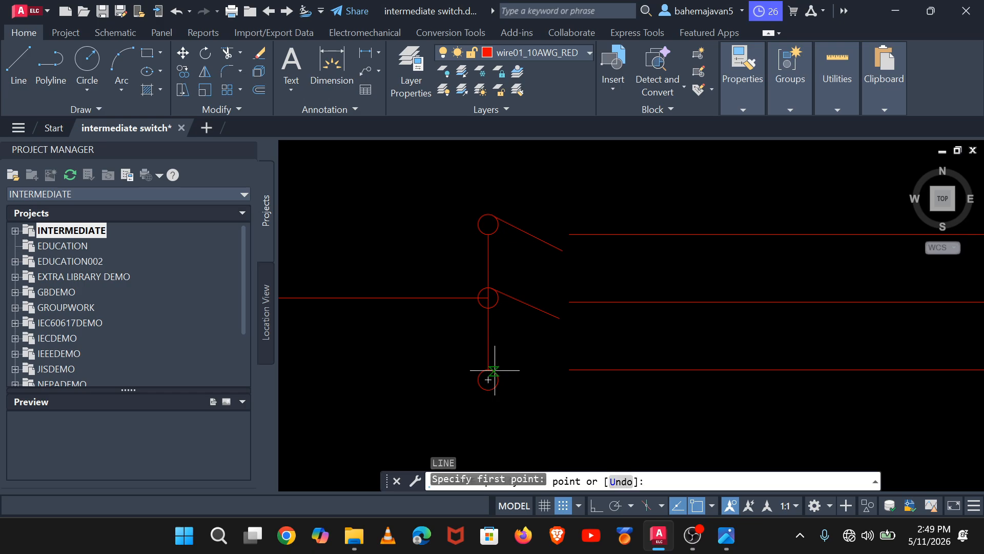
left_click(566, 385)
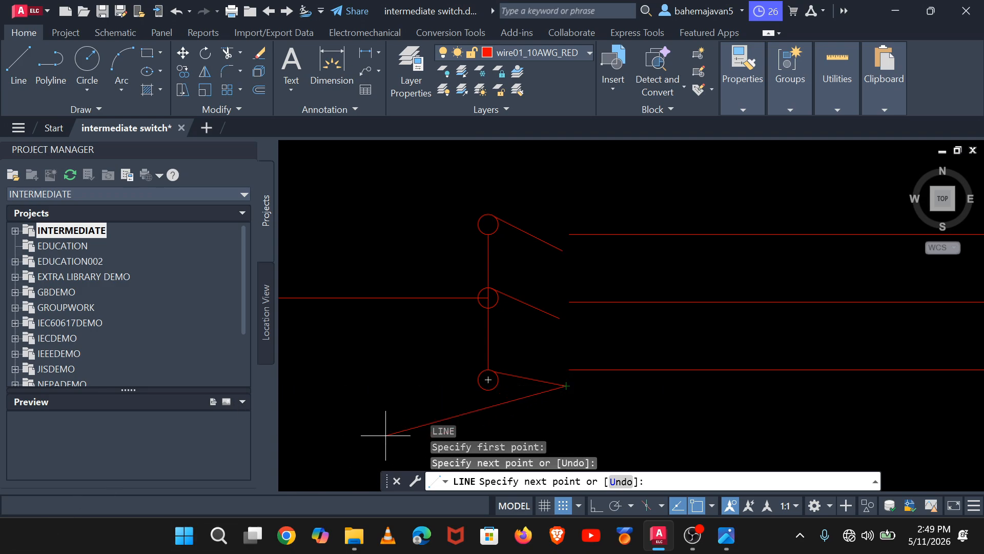
key("Escape")
Step: Copy the CB01 breaker symbol from the left circuit's red supply line onto the top end of the line diagram's vertical red line
scroll(387, 388, "down", 6)
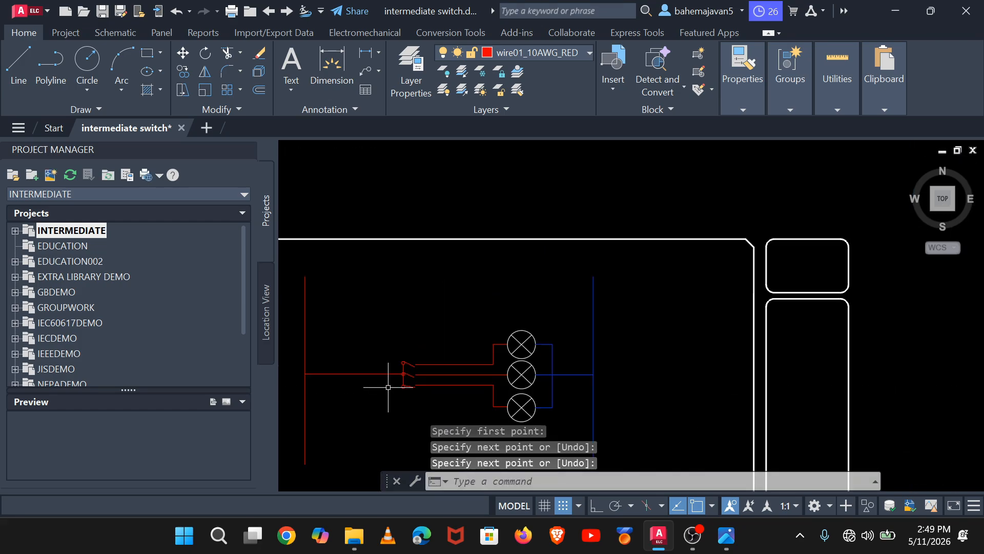
mouse_move(378, 374)
middle_mouse_down()
mouse_move(485, 307)
mouse_move(637, 288)
middle_mouse_up()
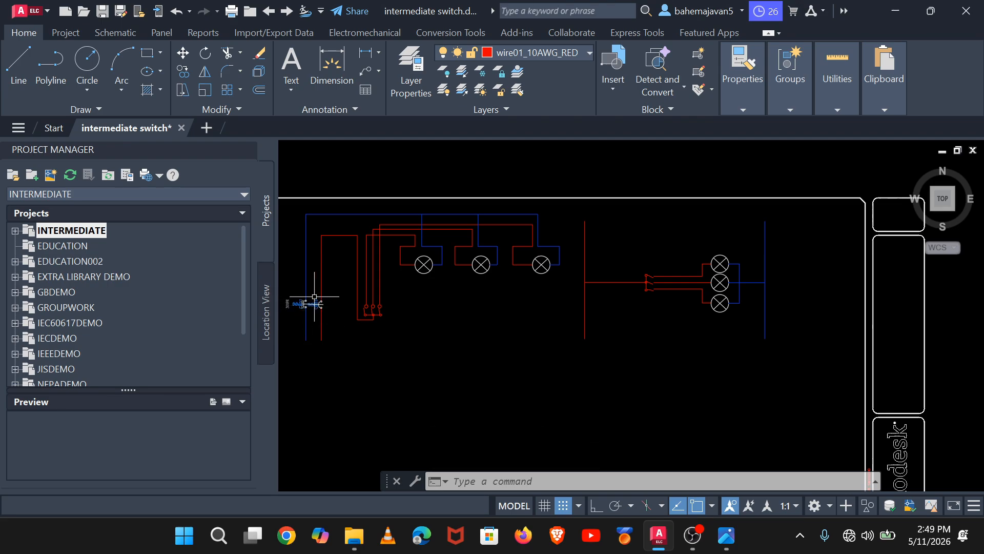
scroll(314, 296, "up", 5)
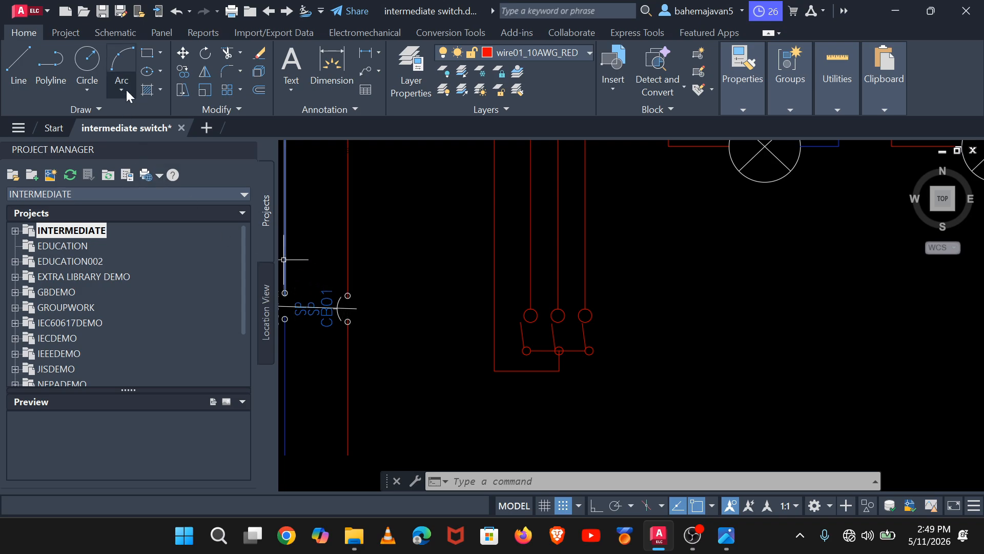
left_click(185, 67)
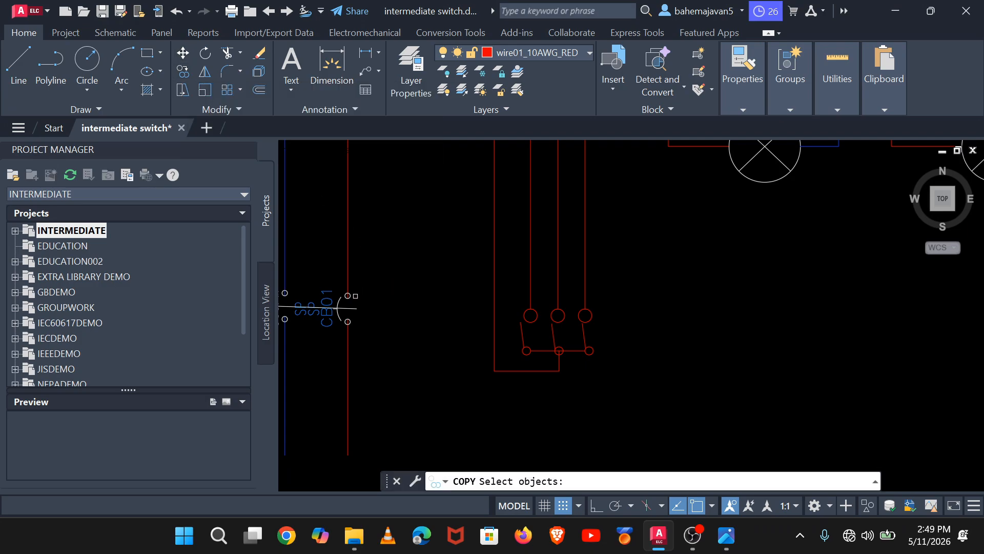
left_click(356, 296)
key("Return")
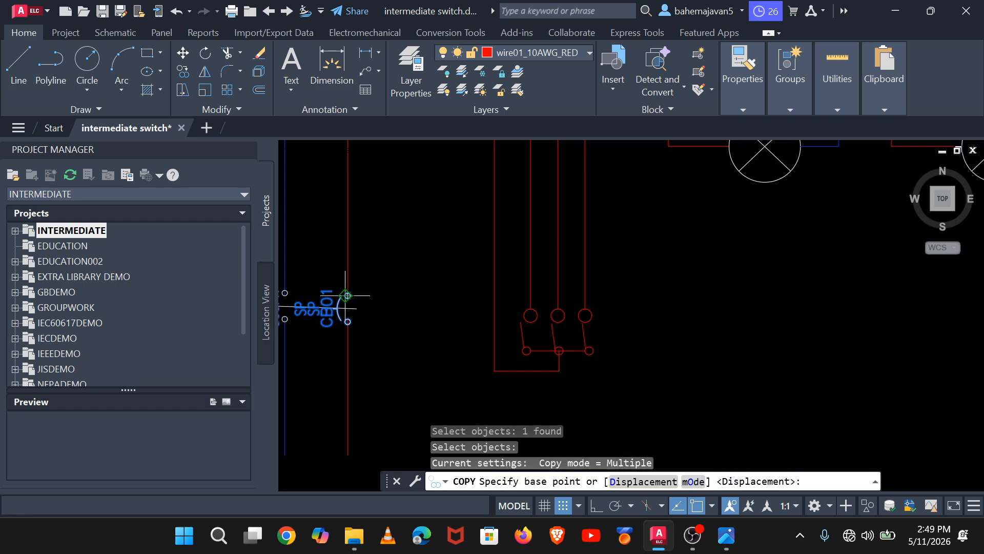
scroll(345, 295, "up", 3)
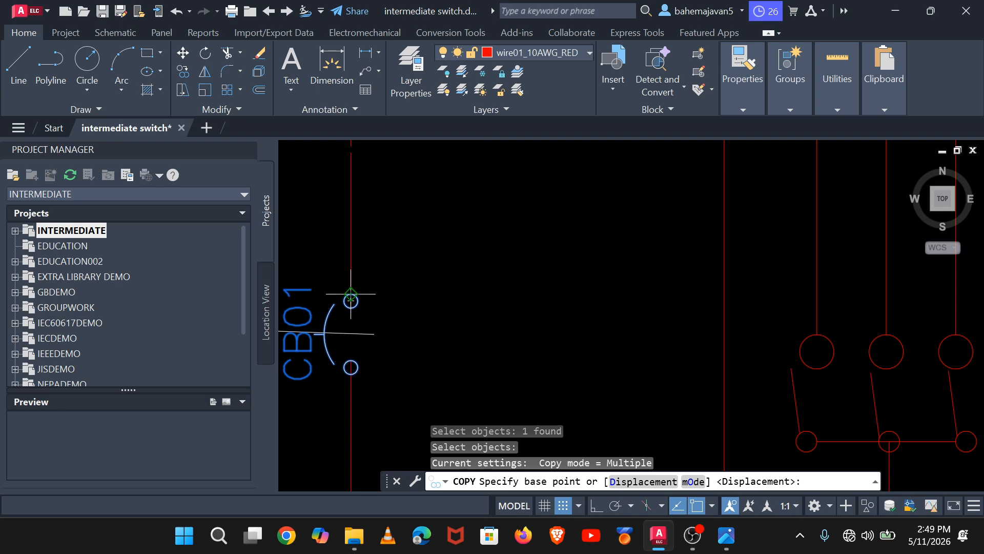
left_click(350, 294)
scroll(436, 272, "down", 6)
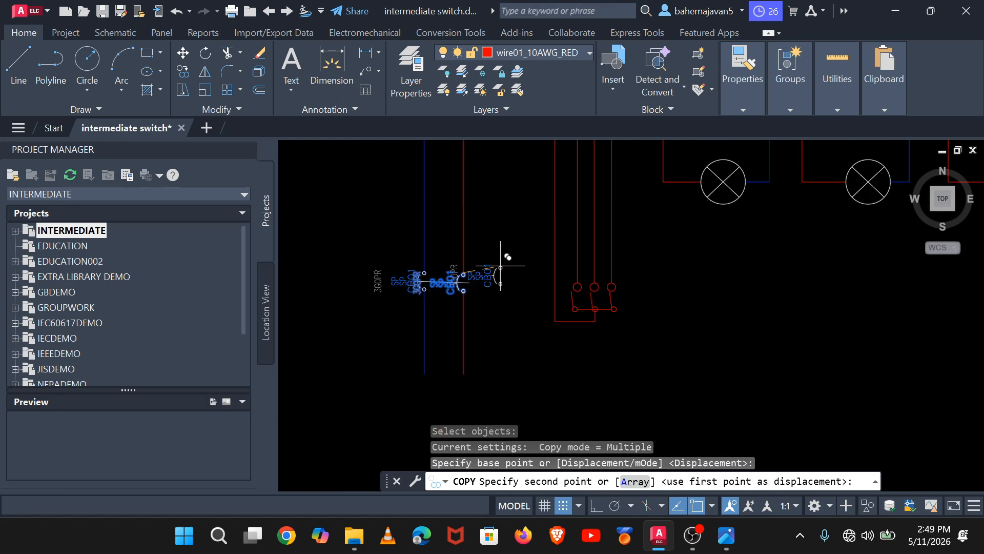
scroll(501, 266, "down", 5)
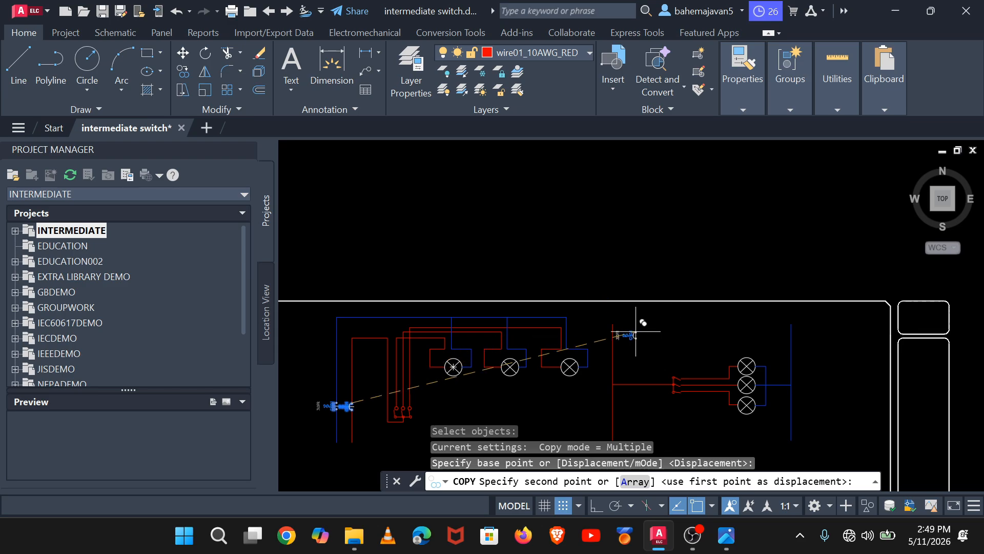
scroll(628, 320, "up", 4)
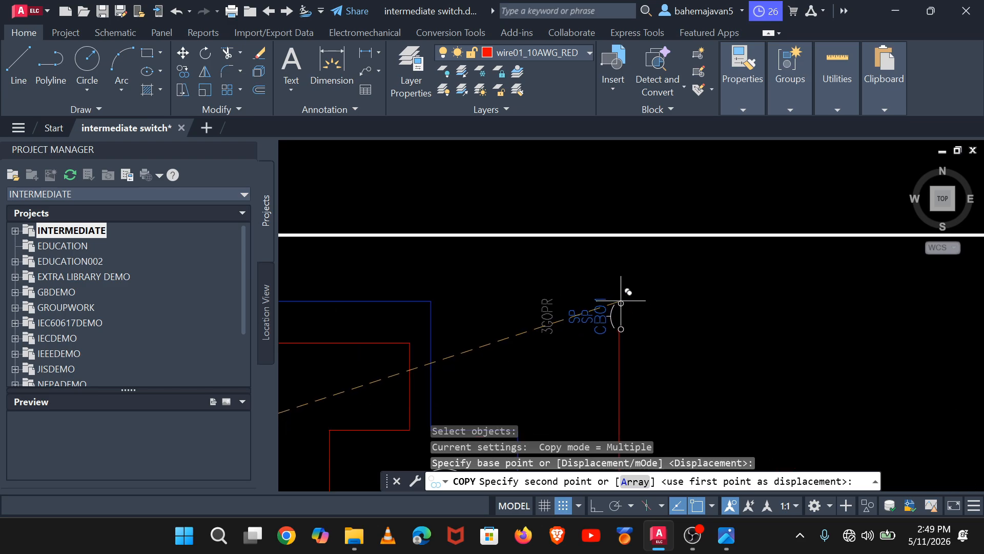
left_click(619, 298)
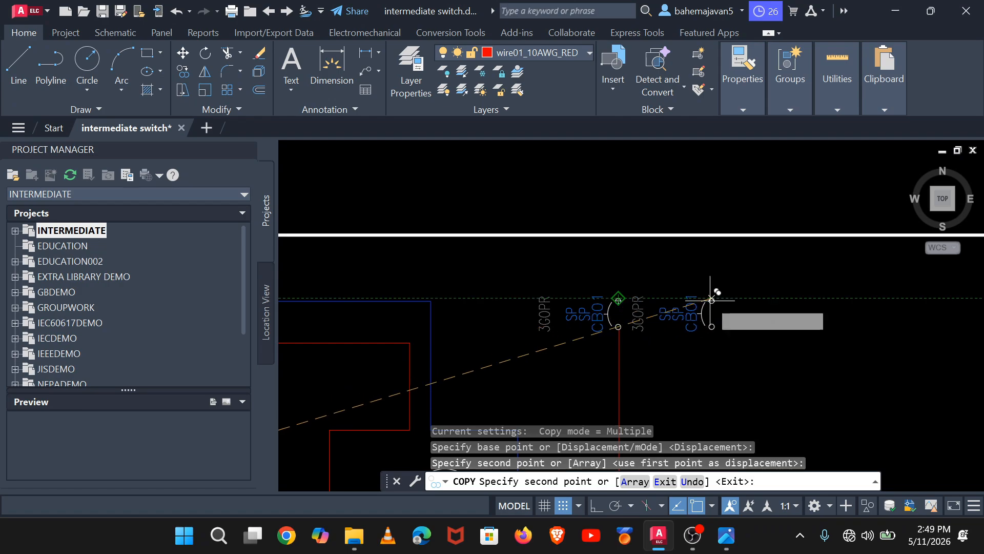
Step: Place a second copy of the breaker symbol on the top end of the line diagram's vertical blue line
scroll(788, 306, "down", 6)
mouse_move(787, 306)
middle_mouse_down()
mouse_move(671, 345)
mouse_move(449, 362)
middle_mouse_up()
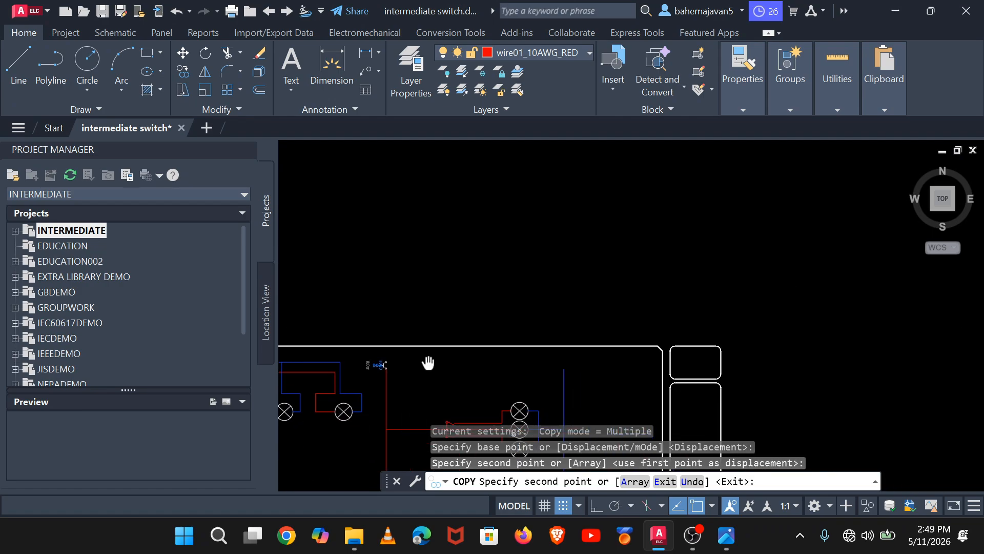
scroll(576, 334, "up", 4)
middle_click_drag(573, 385, 578, 277)
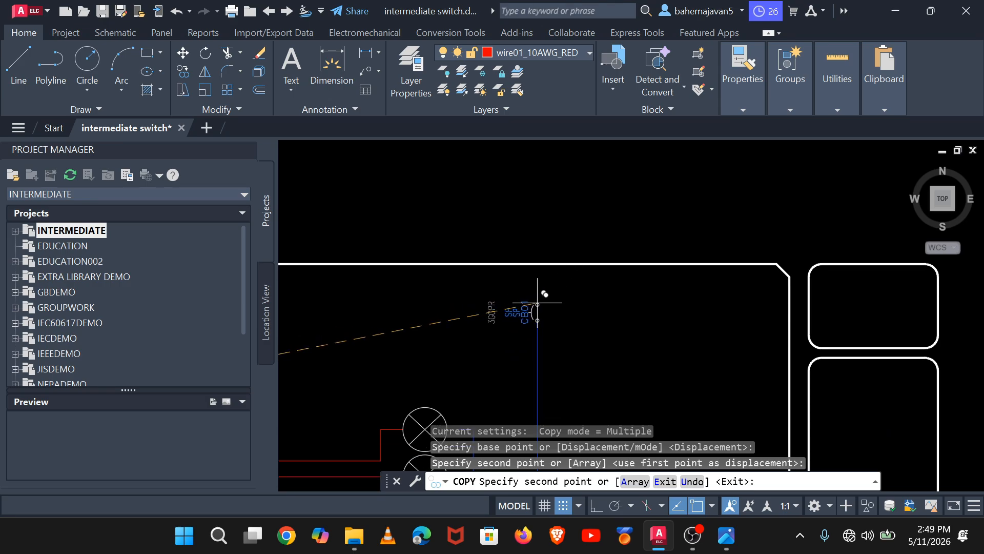
left_click(537, 303)
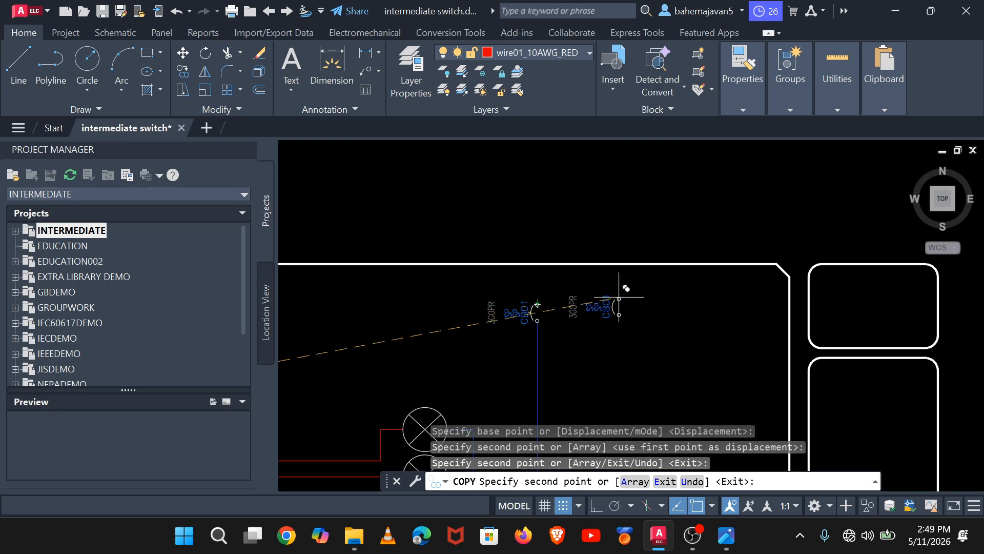
key("Return")
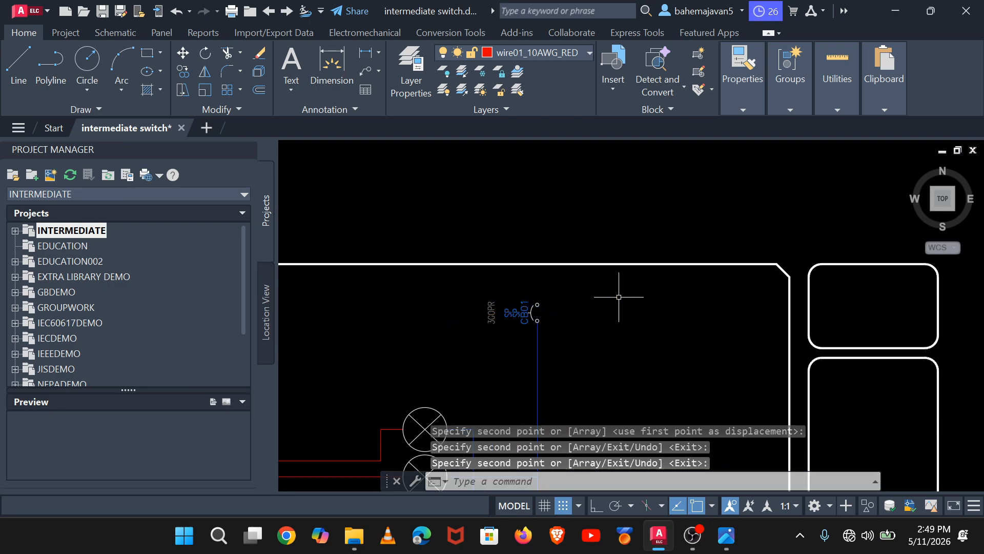
Step: Dismiss the repeated screen resolution warnings
scroll(609, 297, "down", 2)
mouse_move(609, 297)
middle_mouse_down()
mouse_move(620, 323)
mouse_move(739, 55)
mouse_move(734, 97)
middle_mouse_up()
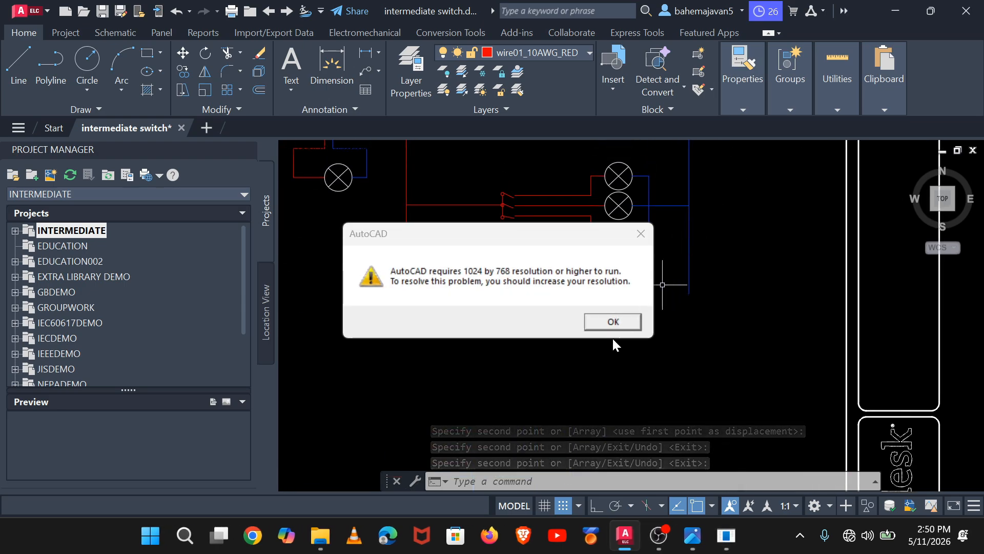
left_click(612, 322)
scroll(612, 321, "down", 2)
mouse_move(610, 321)
middle_mouse_down()
mouse_move(694, 325)
mouse_move(737, 310)
mouse_move(736, 330)
mouse_move(787, 259)
middle_mouse_up()
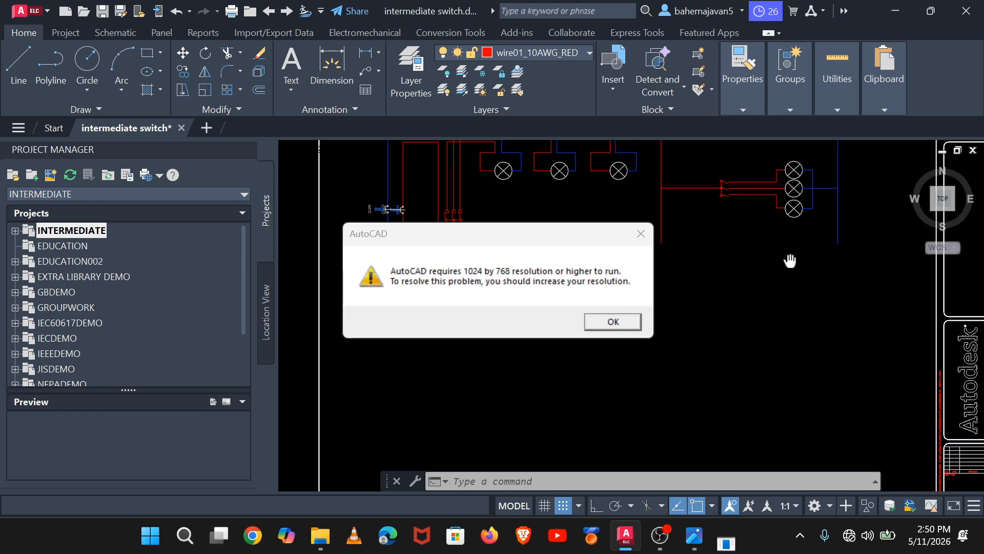
left_click(641, 241)
middle_click_drag(630, 275, 635, 326)
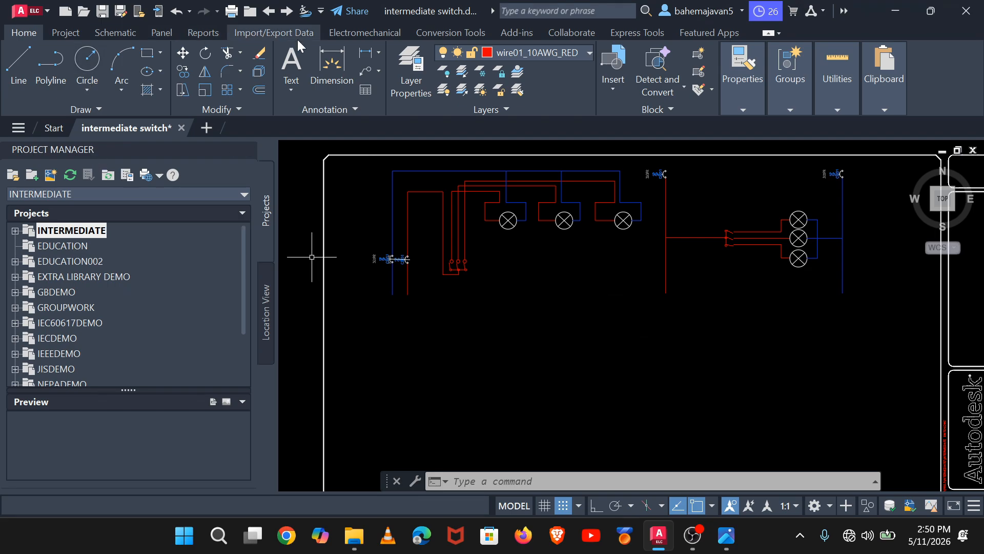
Step: Make LOC the current layer and, with Ortho on, draw a horizontal line in the empty area below the left circuit
left_click(588, 53)
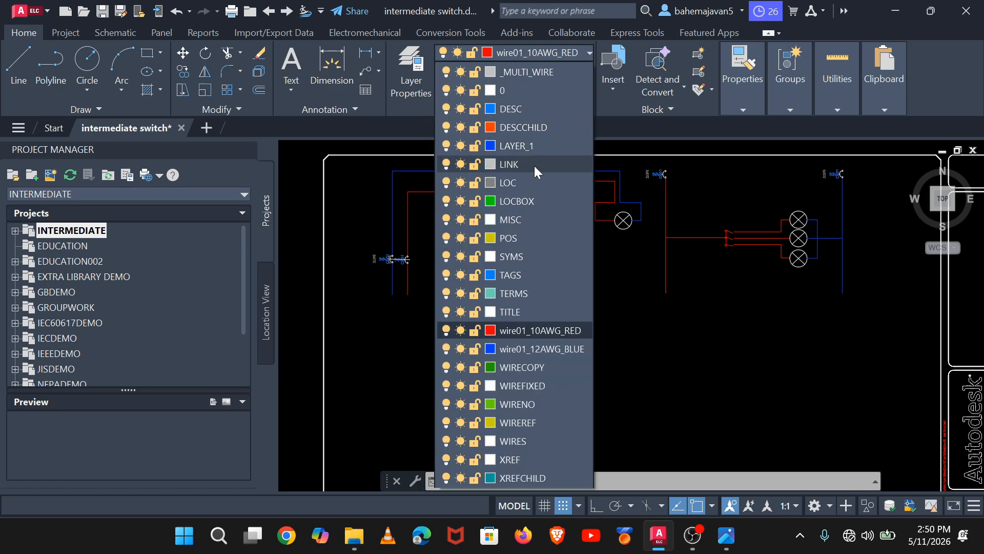
left_click(548, 183)
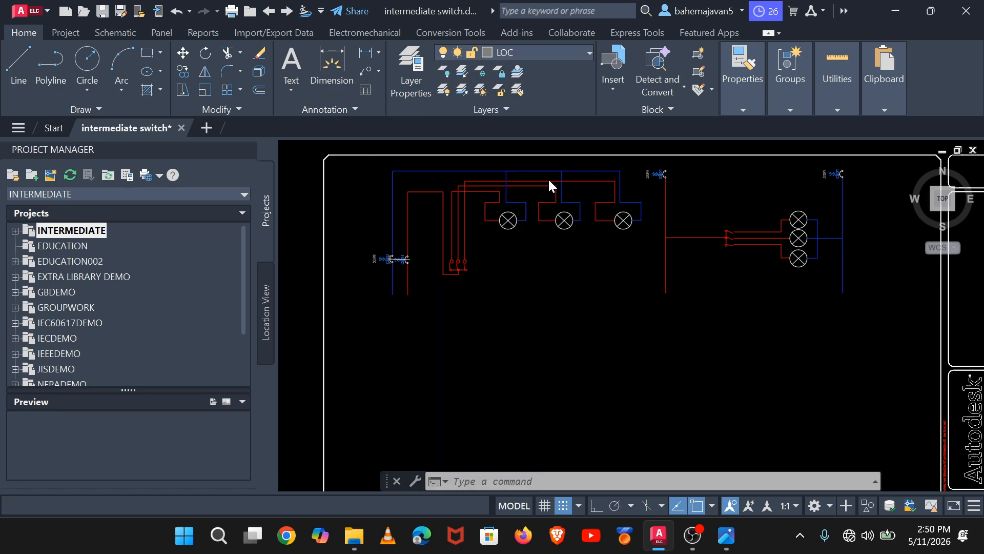
middle_click_drag(530, 227, 531, 78)
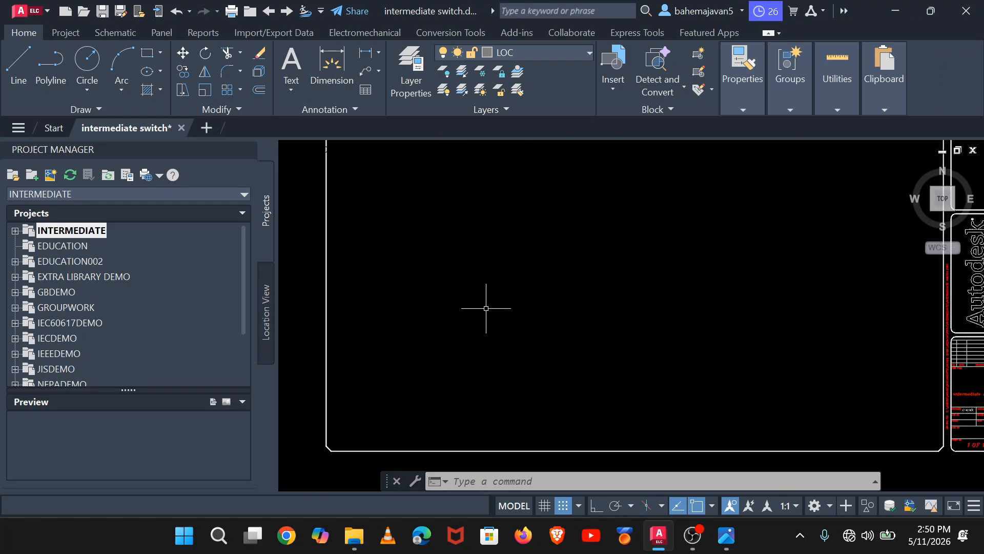
scroll(492, 318, "down", 3)
scroll(496, 314, "up", 3)
mouse_move(497, 314)
middle_mouse_down()
mouse_move(514, 383)
mouse_move(624, 361)
mouse_move(599, 361)
middle_mouse_up()
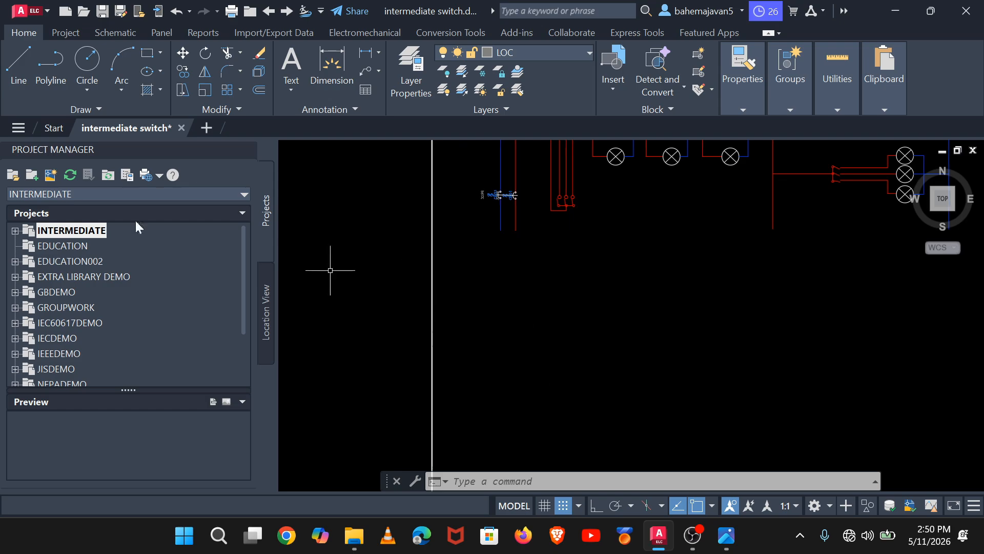
left_click(20, 59)
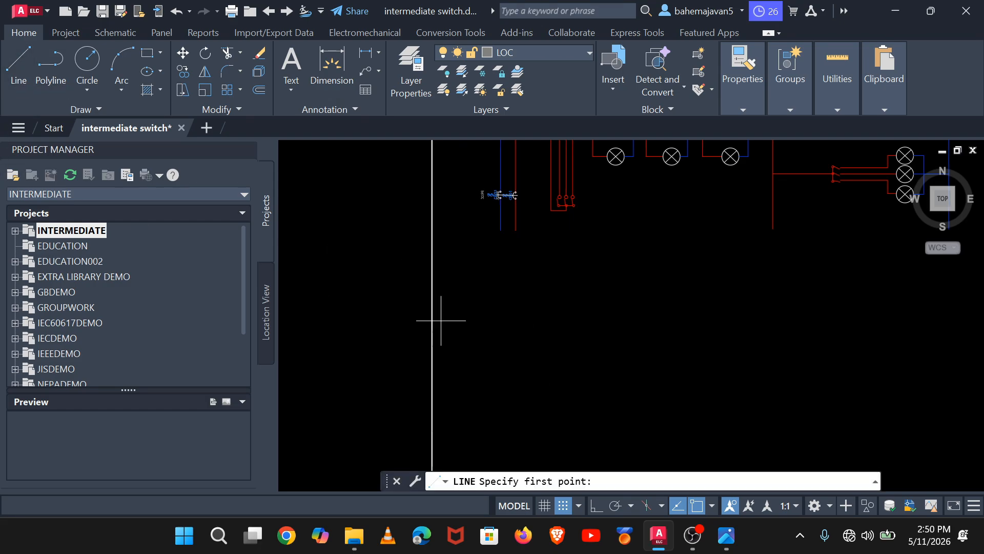
left_click(494, 324)
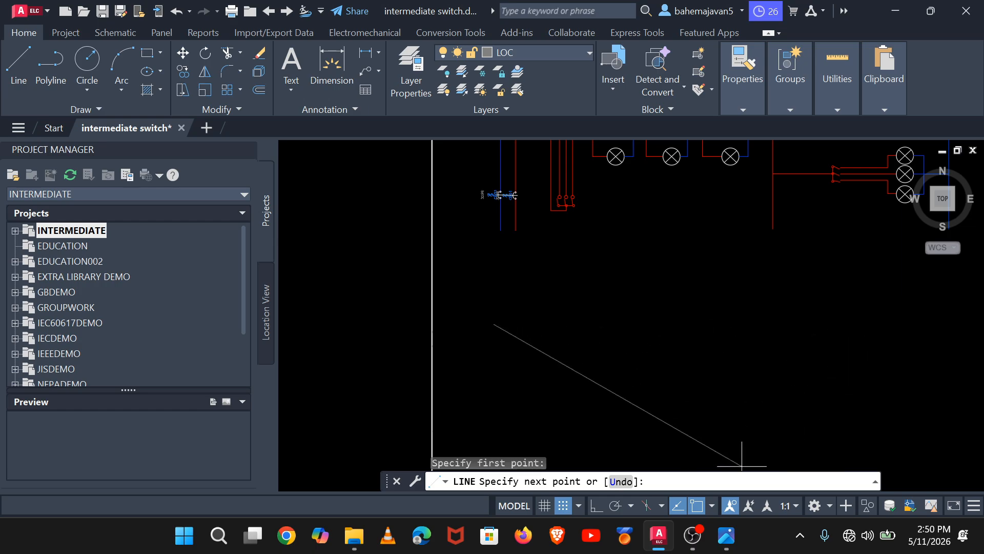
left_click(597, 505)
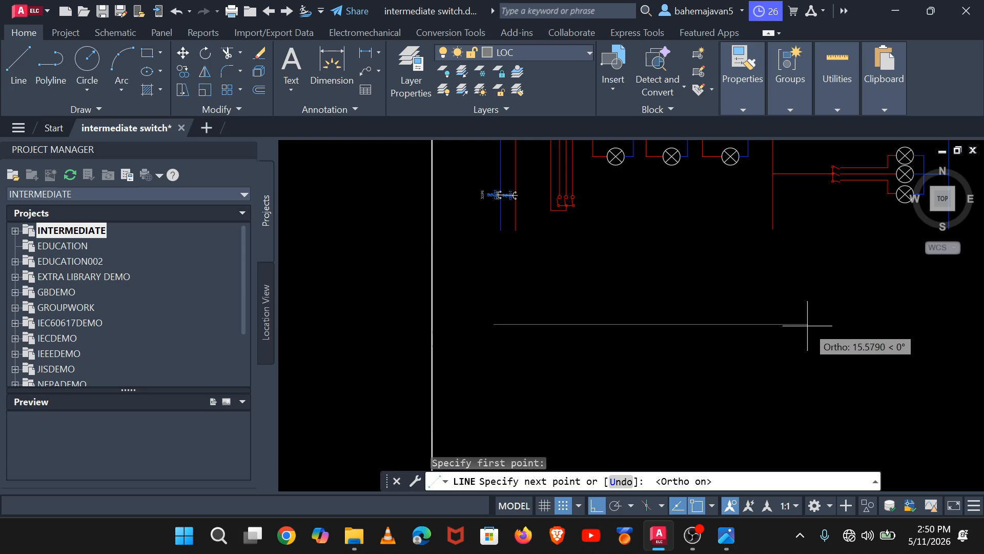
left_click(705, 318)
key("Return")
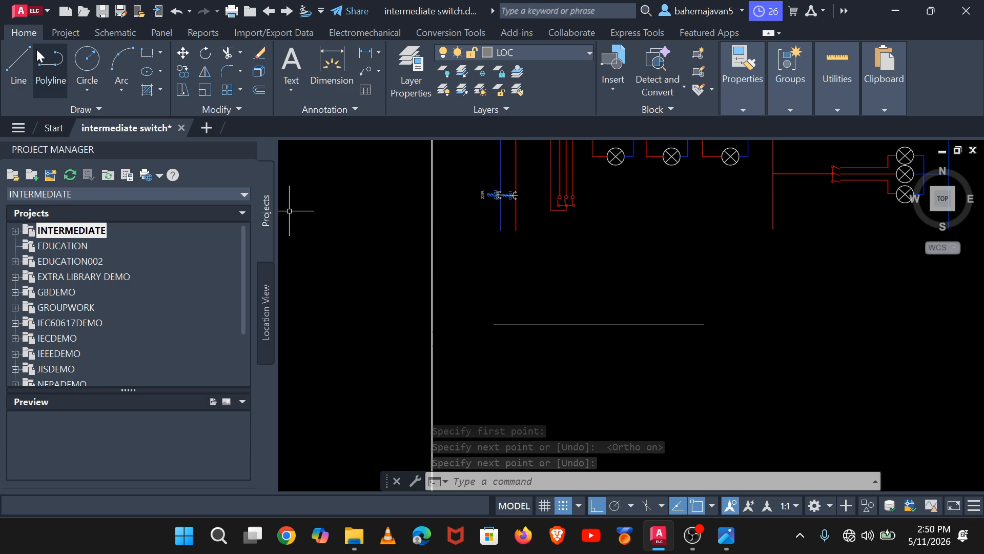
Step: Draw a vertical line about 2.1 units long upward from the right part of the new horizontal line
left_click(10, 67)
scroll(673, 343, "up", 3)
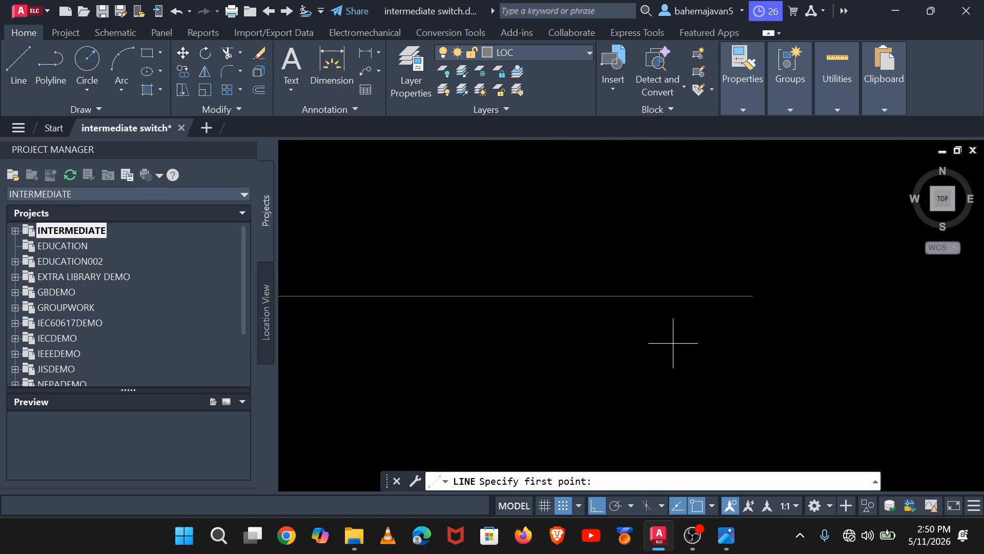
left_click(575, 295)
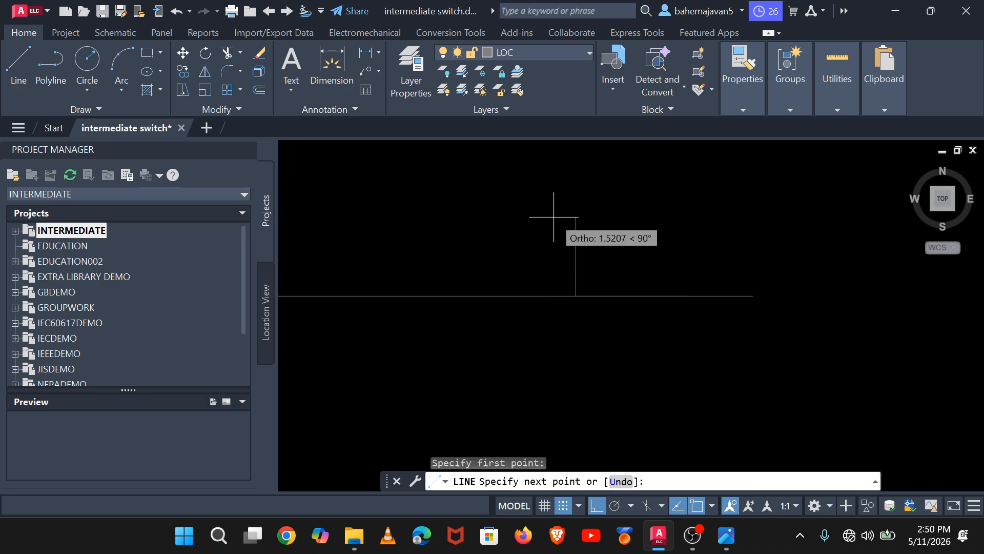
left_click(576, 188)
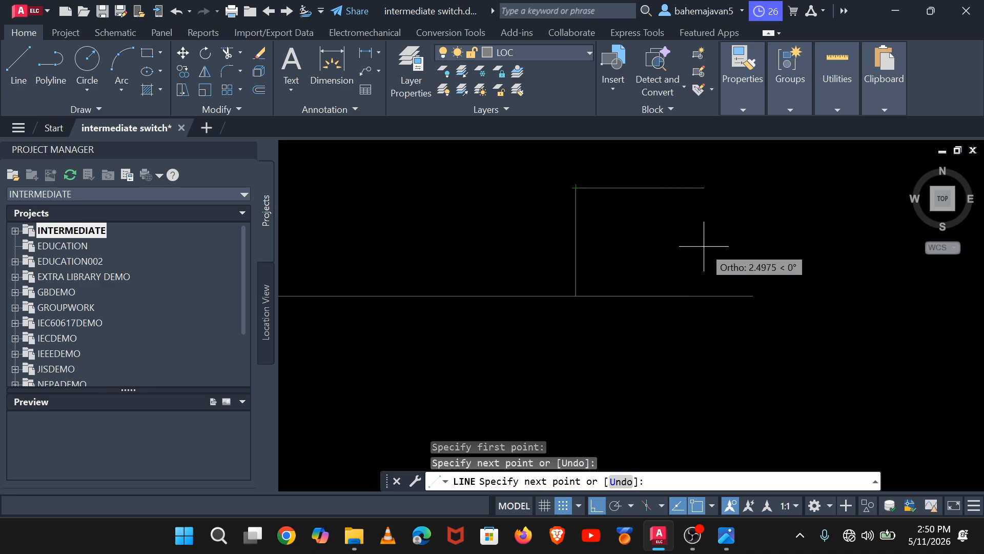
key("Return")
Step: Draw a second vertical line about 2.1 units long to the right of the first, upward from the horizontal line to the same height
key("Return")
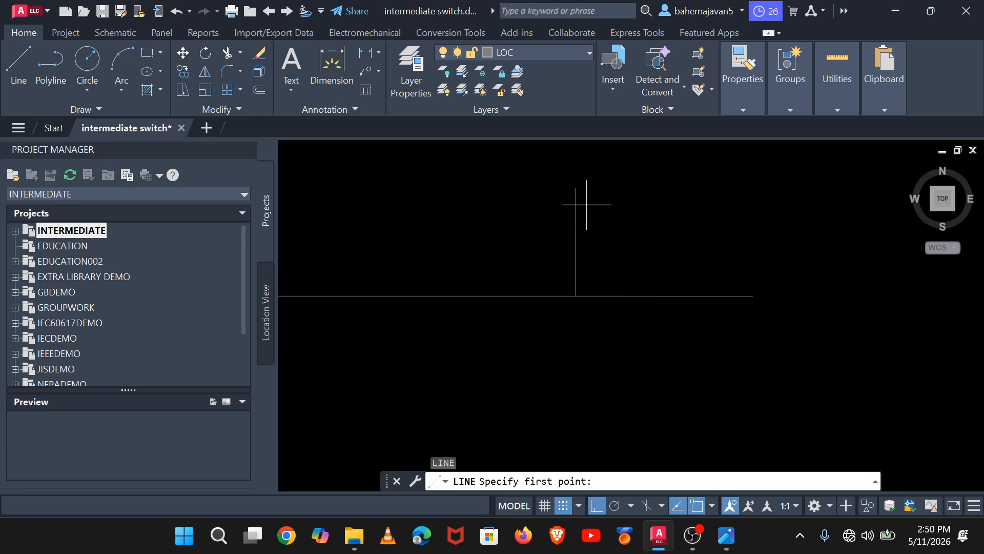
left_click(649, 296)
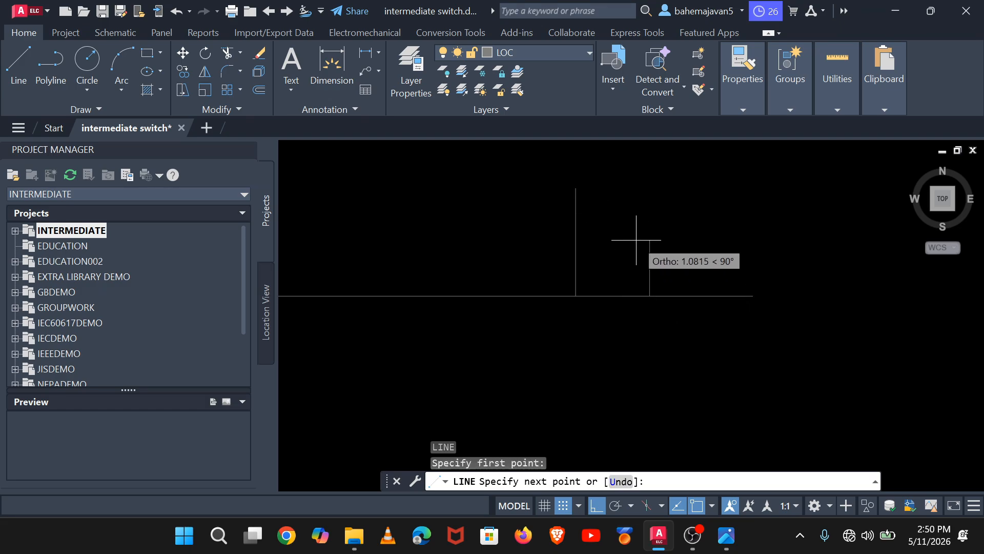
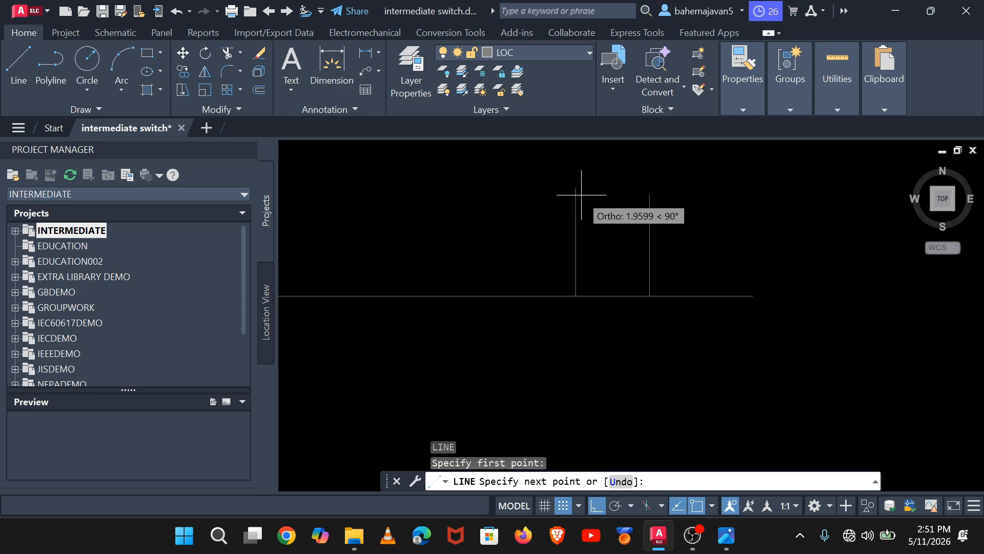
scroll(582, 195, "up", 4)
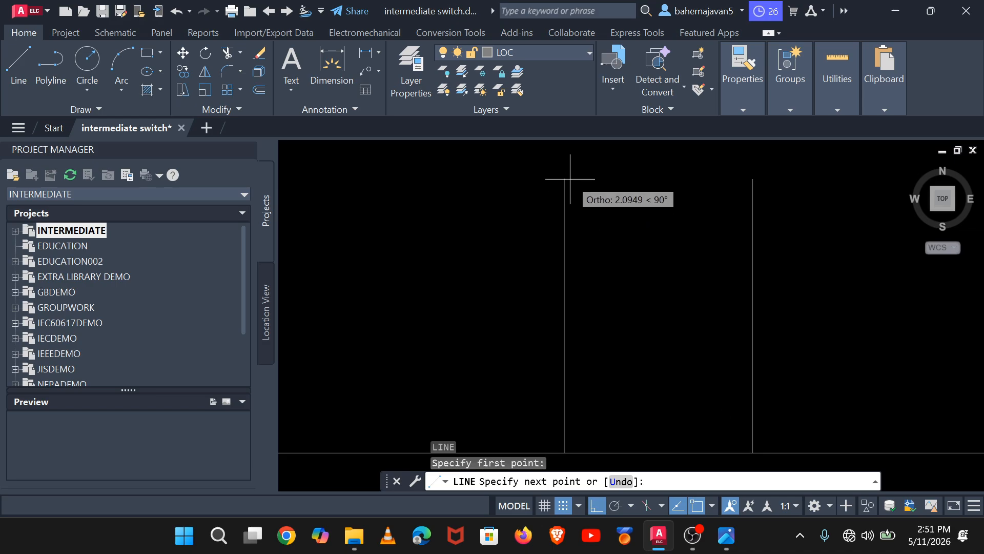
left_click(753, 178)
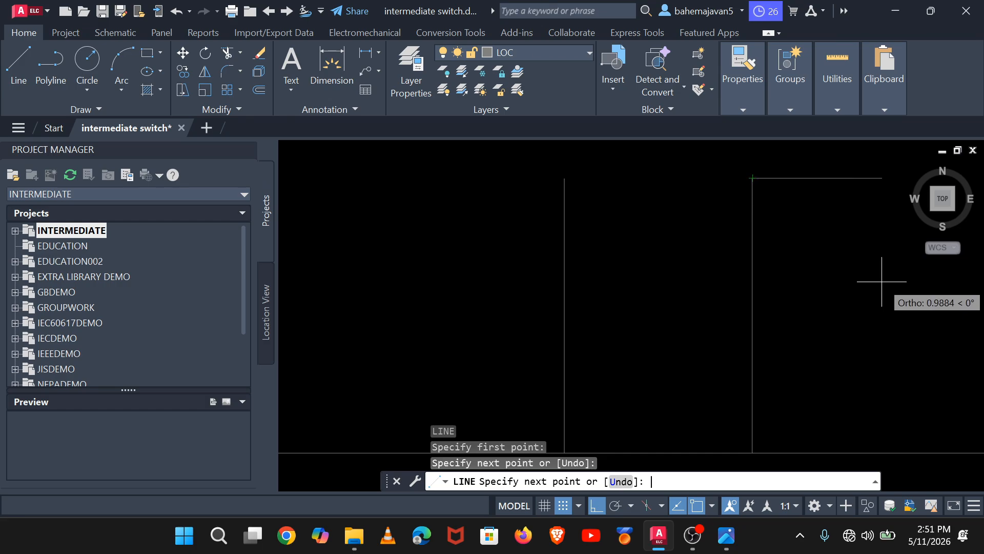
key("Return")
Step: Draw a third vertical line upward from the right end of the horizontal line, to the same height as the other two
scroll(888, 306, "down", 4)
middle_click_drag(906, 310, 706, 320)
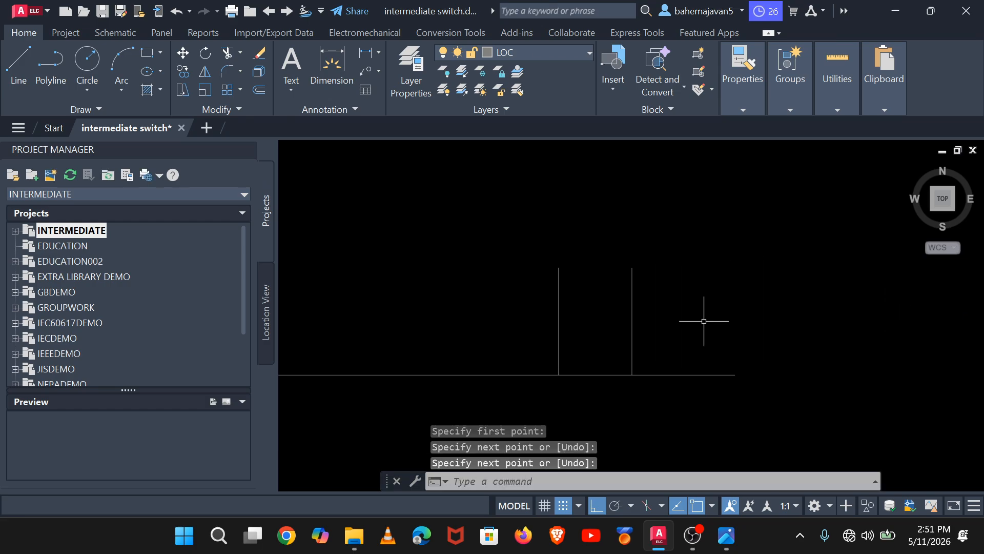
left_click(21, 76)
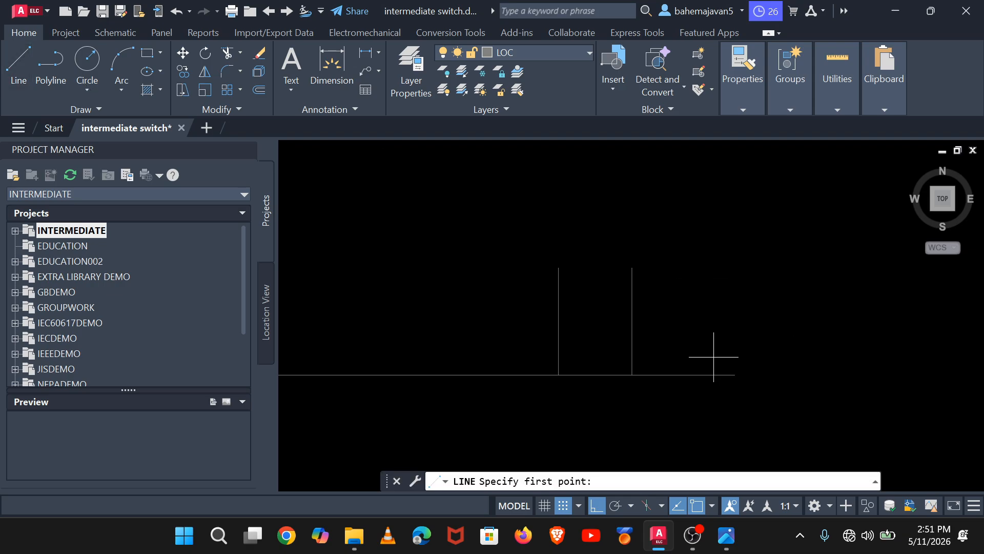
left_click(734, 374)
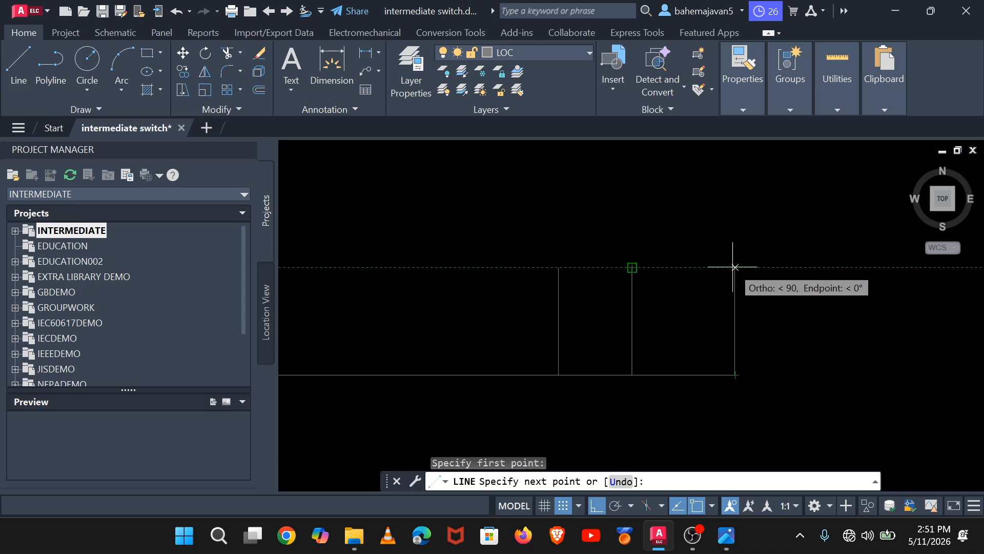
left_click(735, 268)
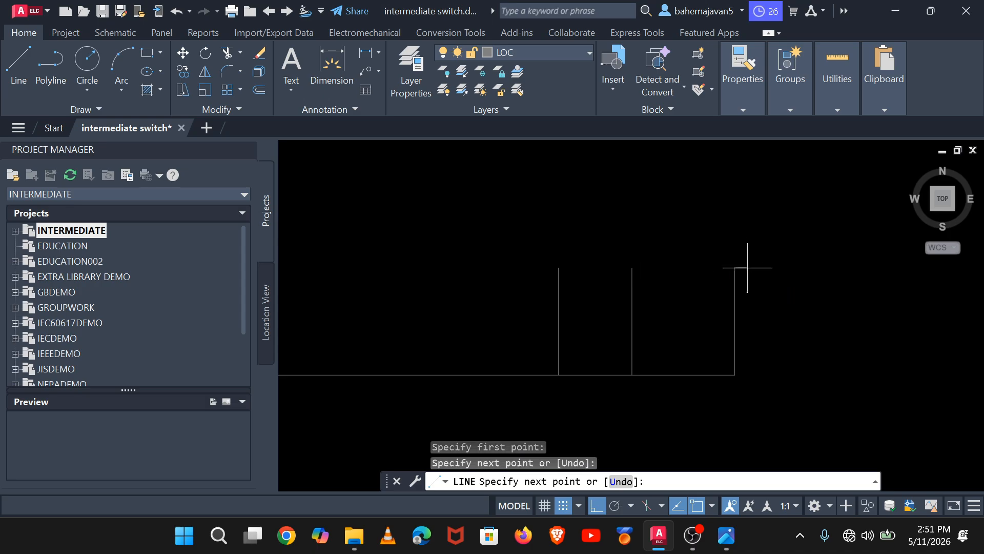
key("Return")
Step: Draw a vertical line downward from the left part of the horizontal line
scroll(811, 284, "down", 4)
mouse_move(811, 284)
middle_mouse_down()
mouse_move(825, 250)
mouse_move(982, 262)
middle_mouse_up()
scroll(825, 250, "up", 4)
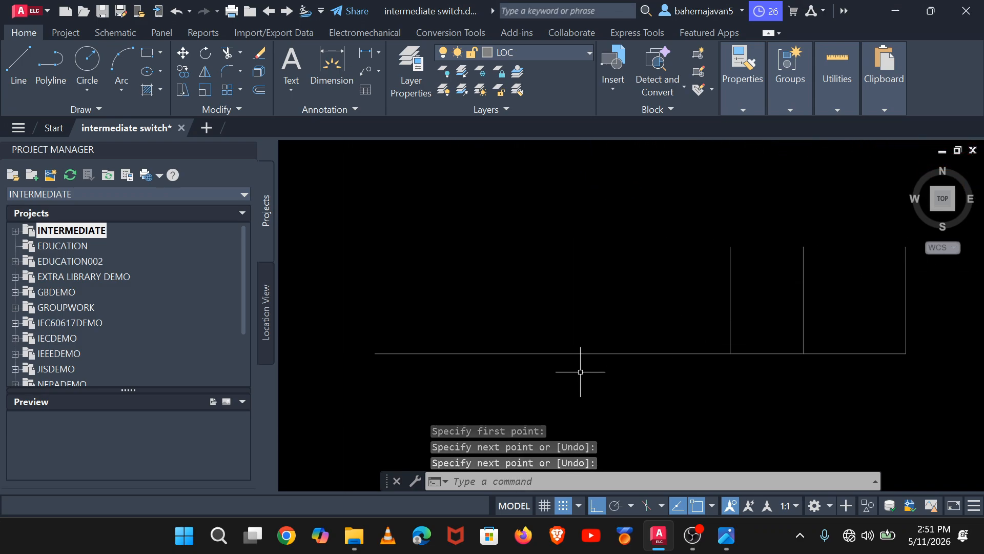
scroll(555, 325, "up", 2)
middle_click_drag(556, 325, 620, 233)
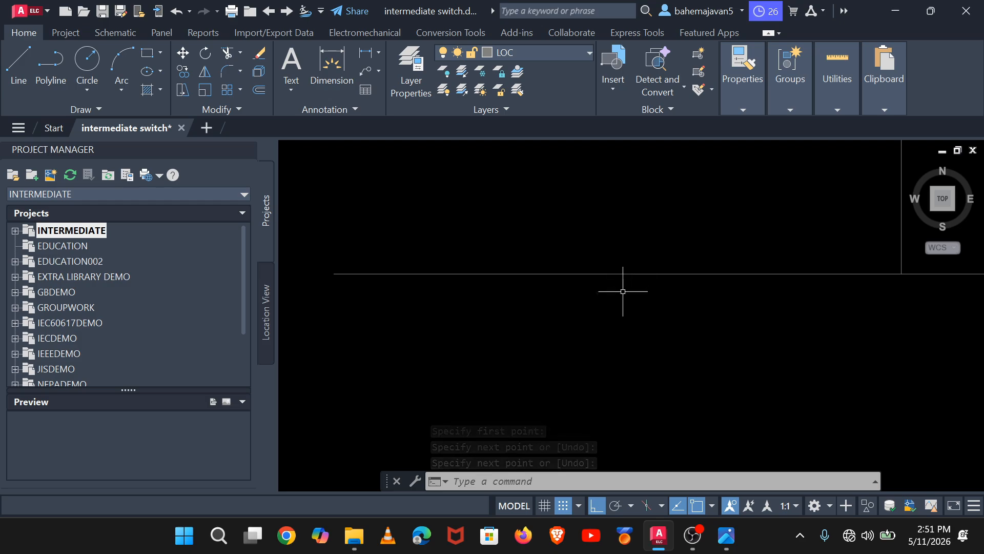
left_click(19, 66)
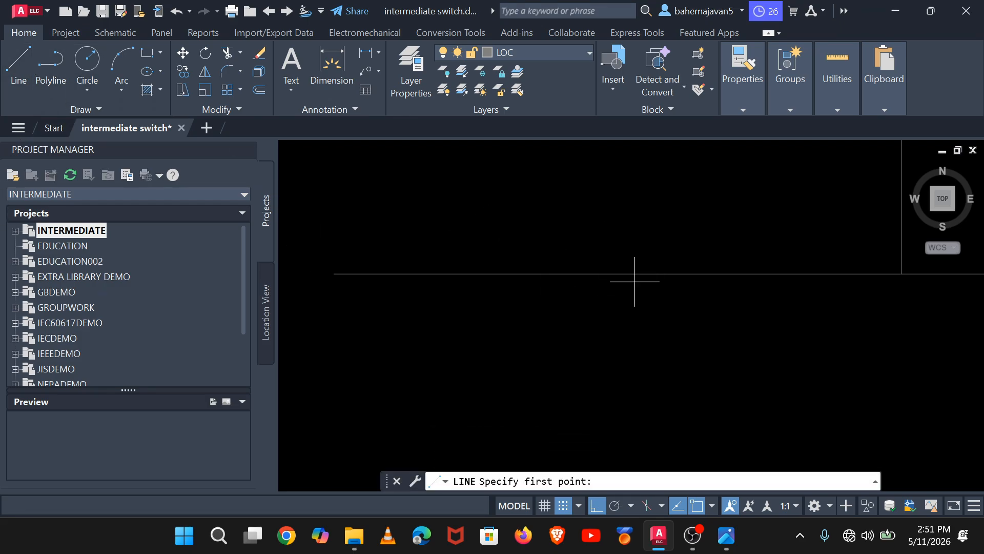
left_click(618, 274)
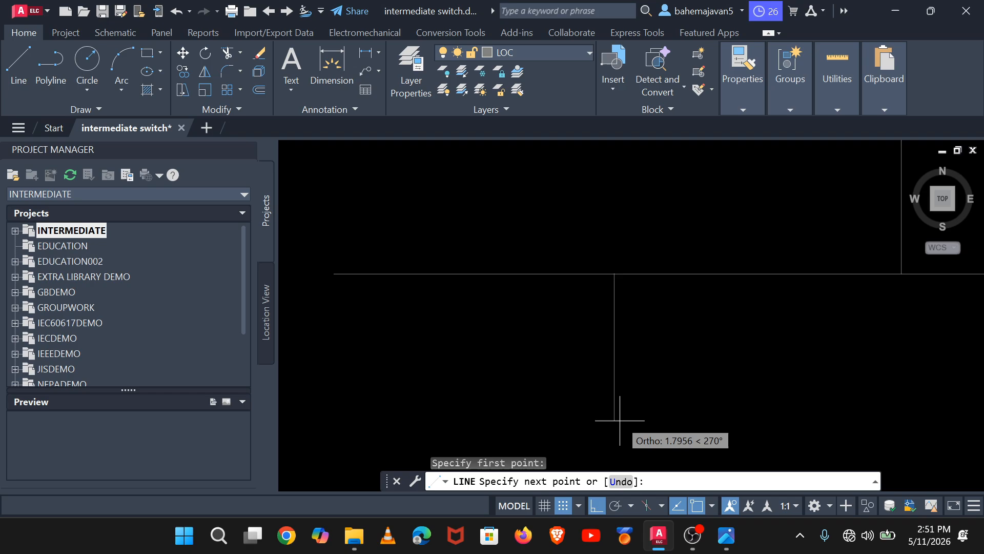
left_click(617, 458)
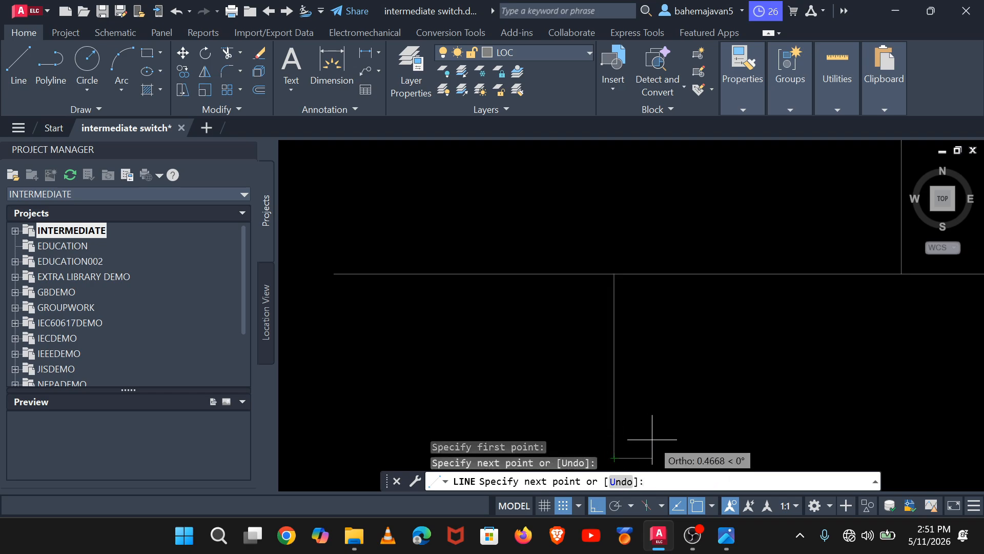
key("Return")
scroll(651, 433, "down", 3)
middle_click_drag(638, 411, 650, 360)
scroll(622, 302, "up", 4)
left_click(559, 303)
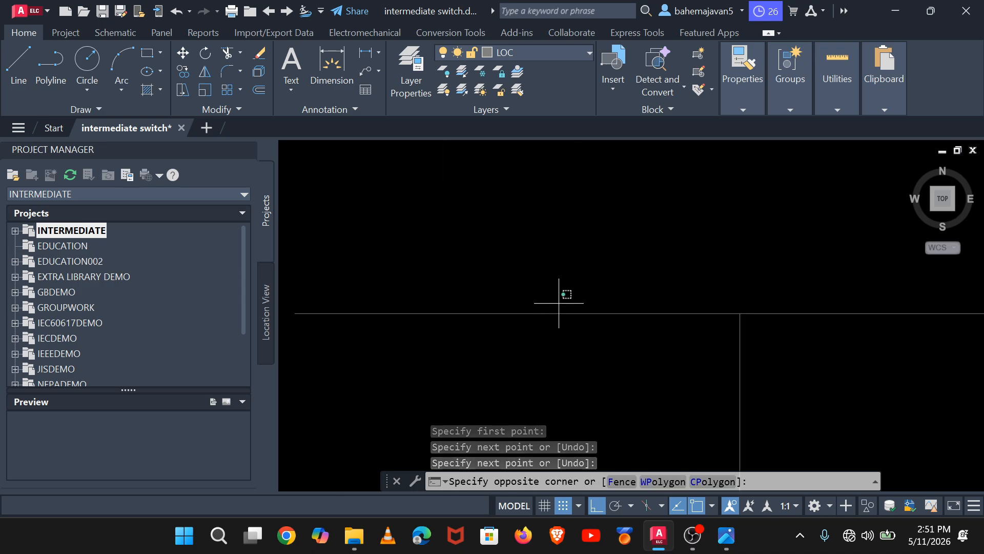
left_click(539, 323)
key("Escape")
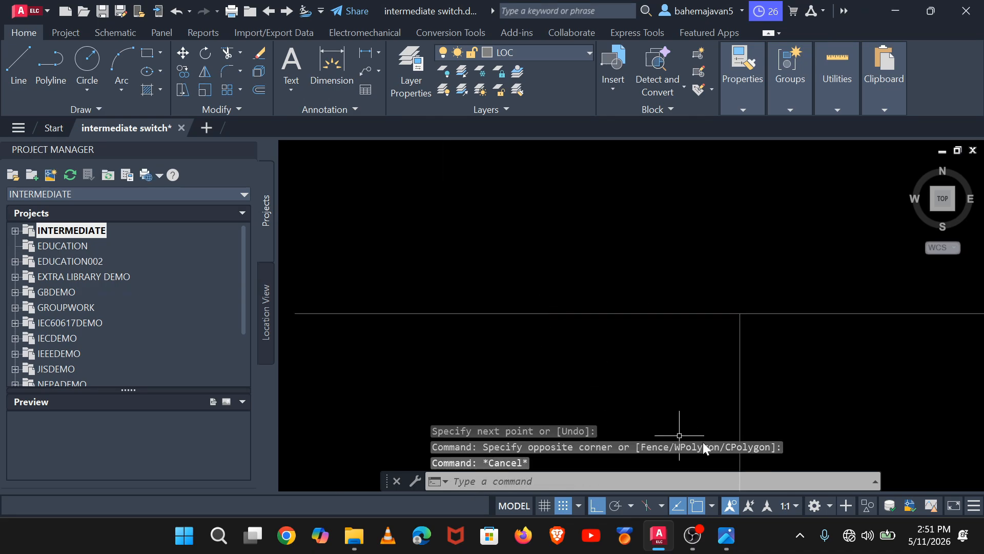
Step: Turn Ortho off and draw a short diagonal slash across the horizontal line, left of the downward branch
type("l")
key("Return")
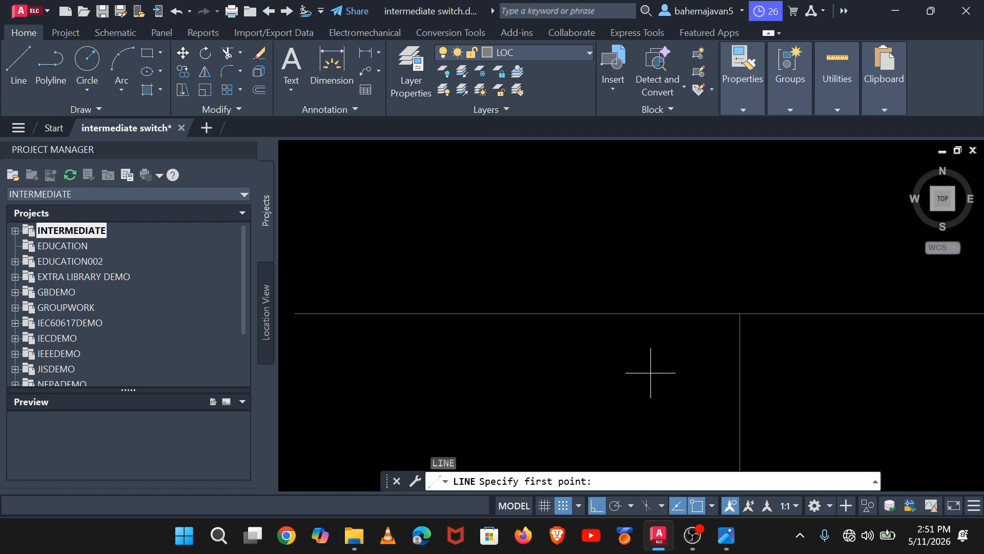
key("Caps_Lock")
left_click(597, 506)
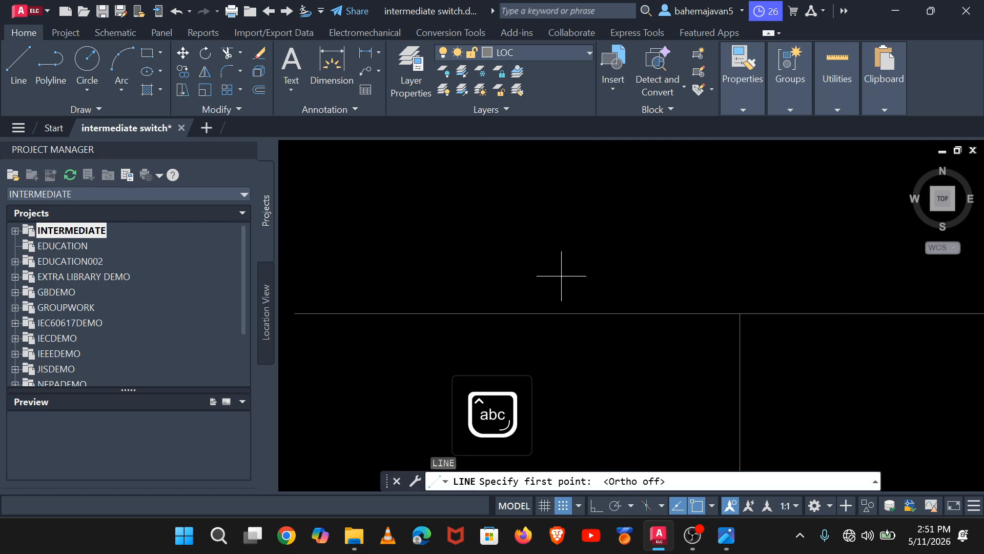
left_click(489, 320)
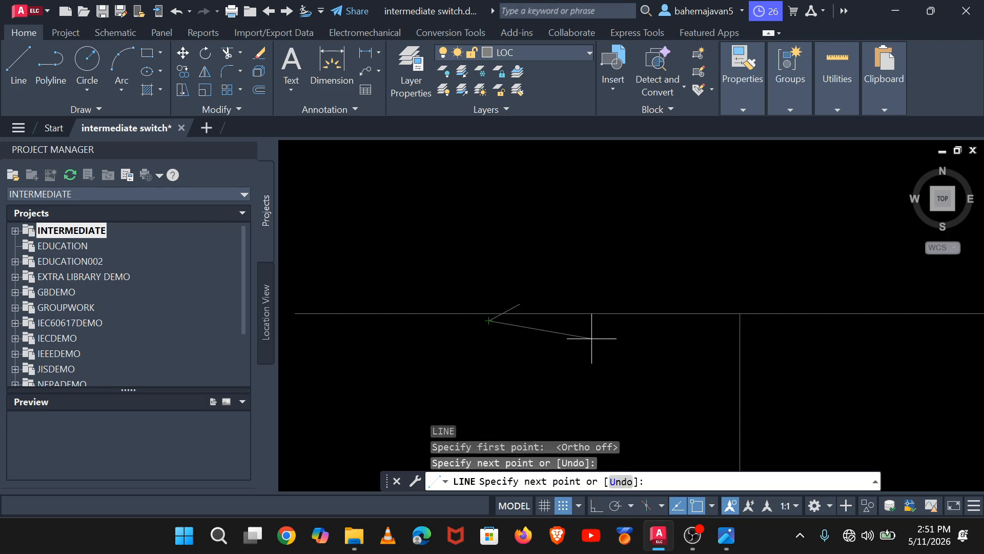
key("Return")
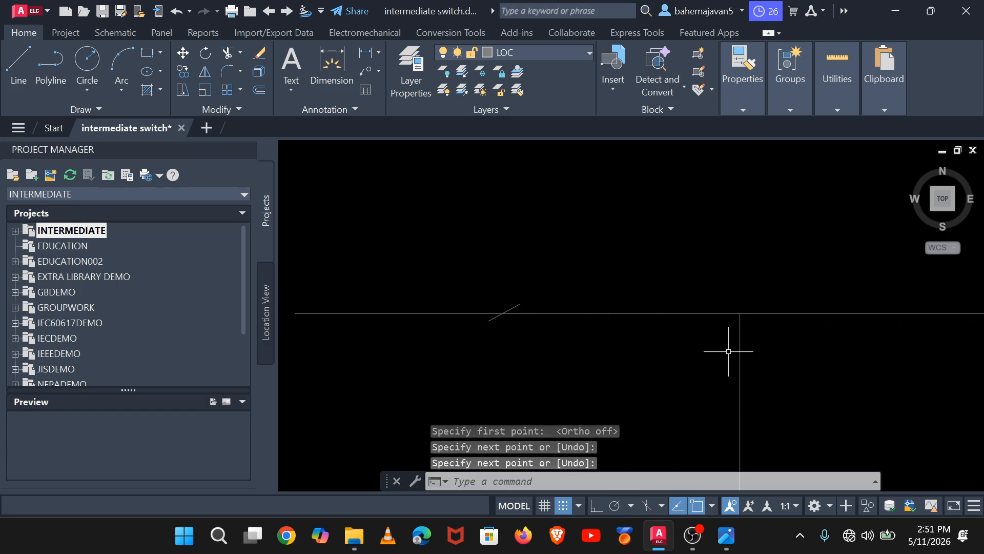
Step: Draw a short diagonal slash across the upper part of the downward branch line
key("Return")
left_click(756, 368)
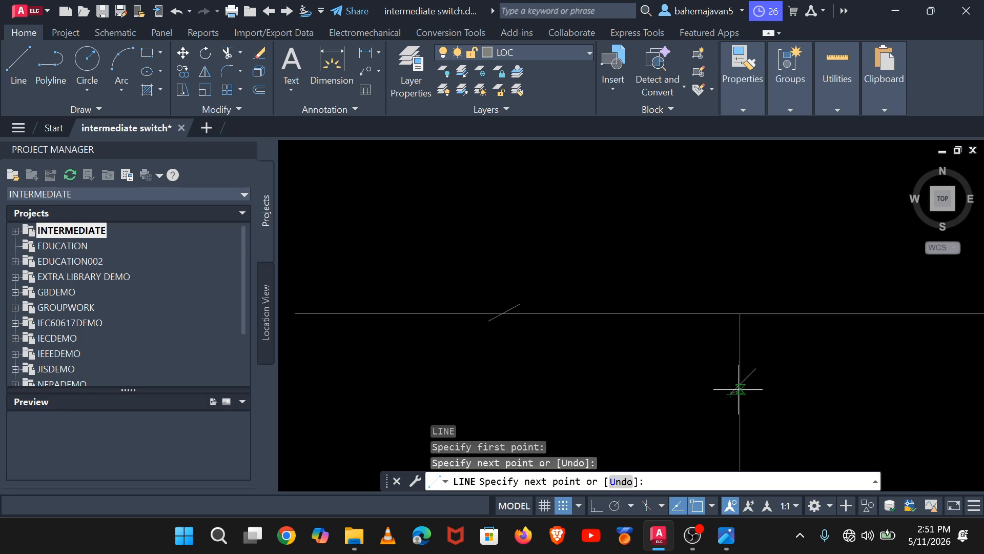
left_click(739, 389)
key("Return")
Step: Draw a short diagonal slash across the leftmost of the three upward vertical lines
middle_click_drag(813, 379, 428, 402)
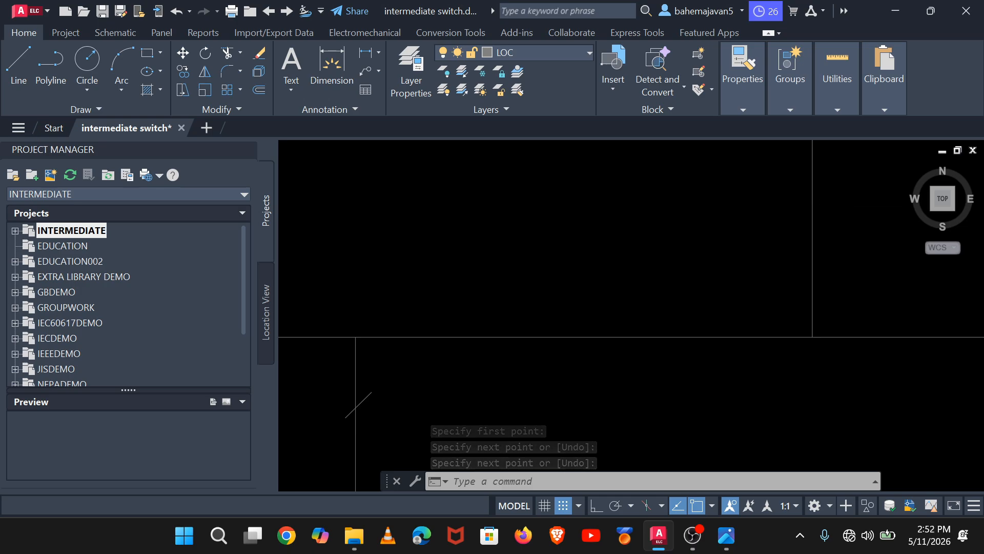
type("l")
key("Return")
left_click(827, 203)
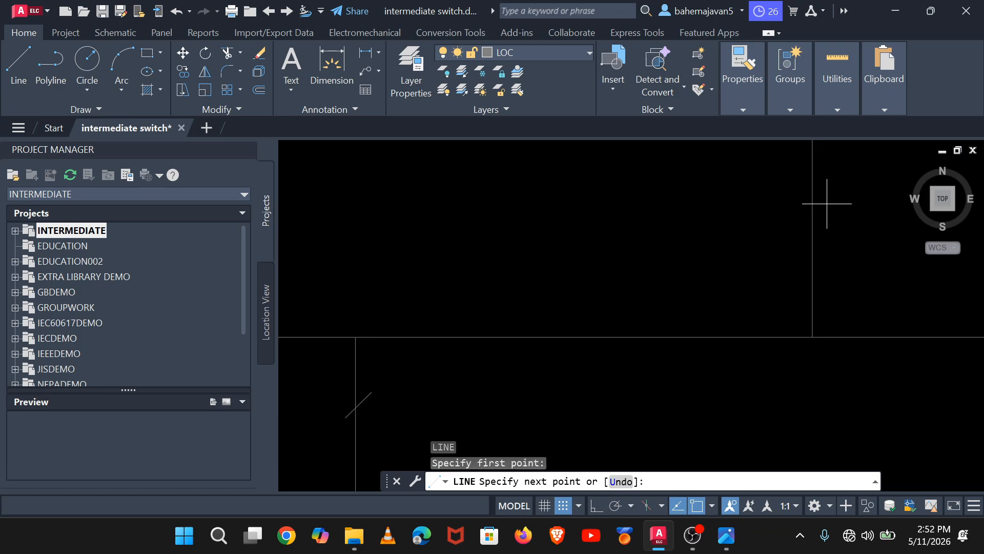
left_click(799, 226)
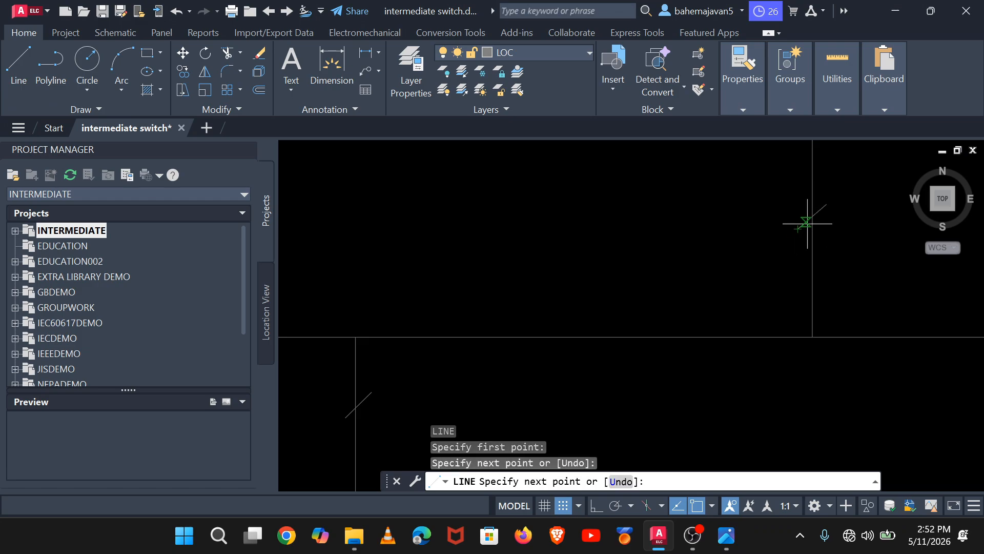
key("Return")
Step: Draw a short diagonal slash across the middle upward vertical line
scroll(815, 222, "down", 2)
middle_click_drag(815, 222, 413, 270)
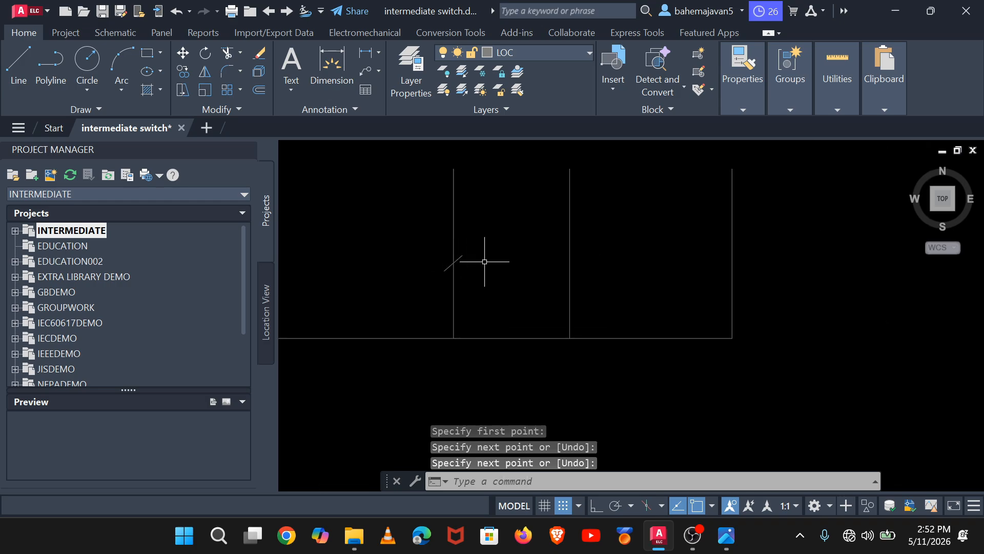
key("Return")
scroll(582, 249, "up", 4)
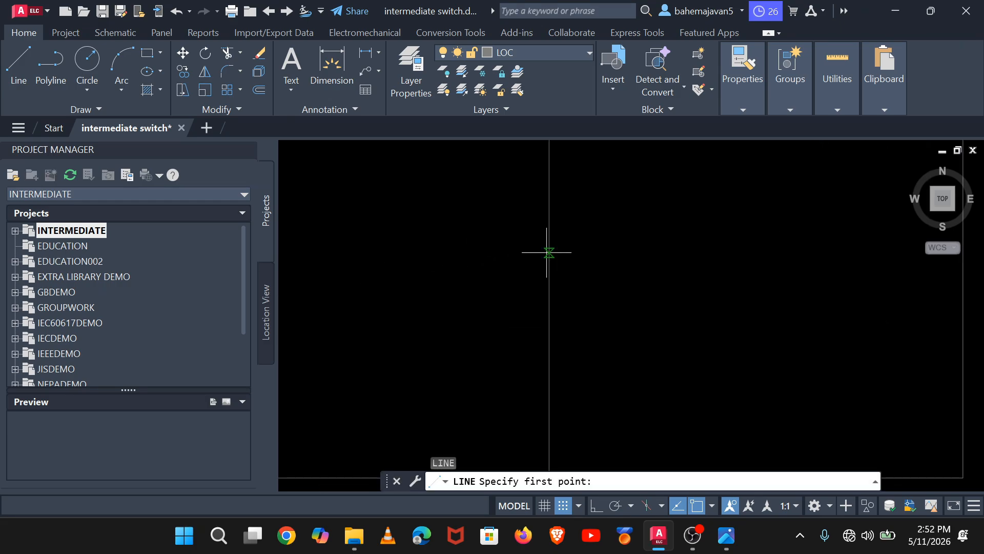
left_click(568, 249)
left_click(534, 269)
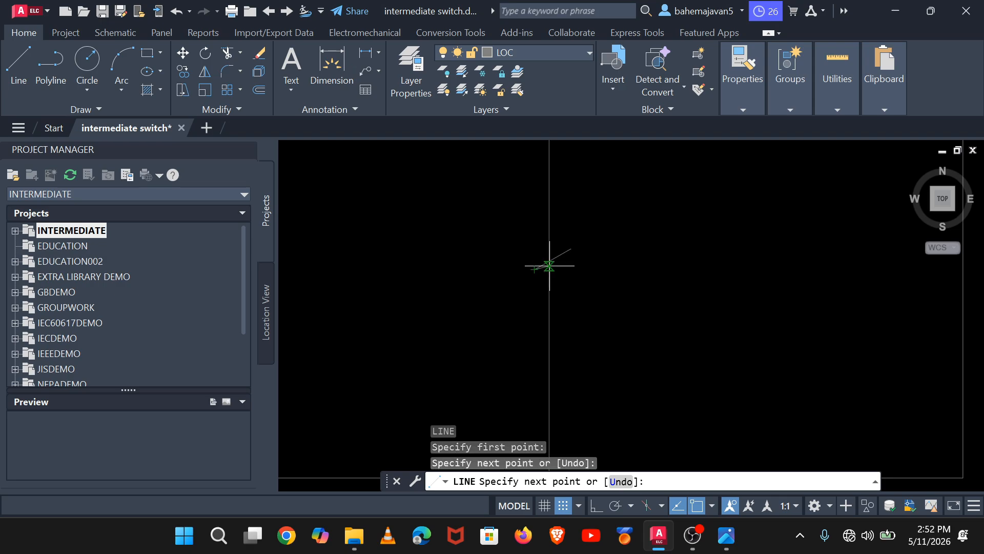
key("Return")
Step: Draw a short diagonal slash across the rightmost upward vertical line
scroll(637, 269, "down", 2)
middle_click_drag(638, 268, 522, 306)
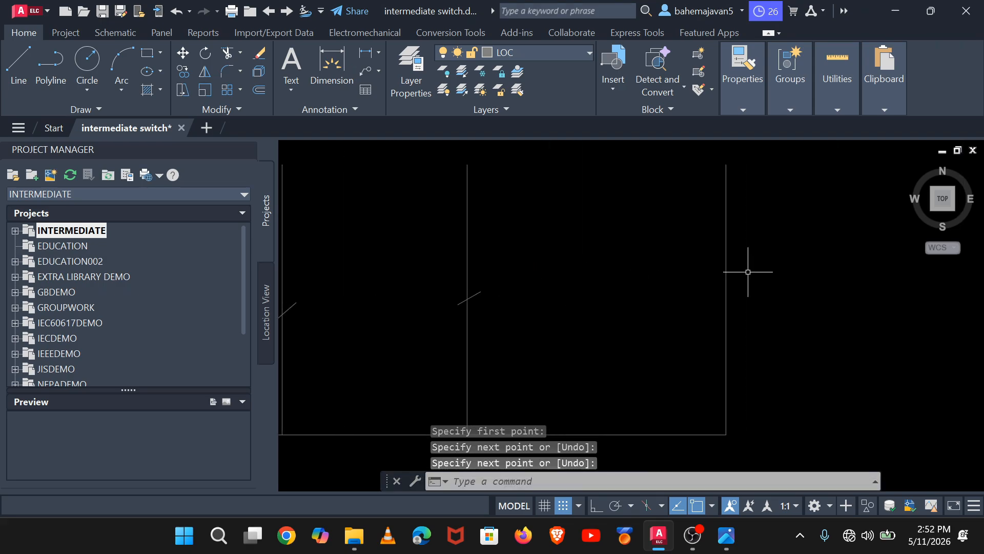
key("Return")
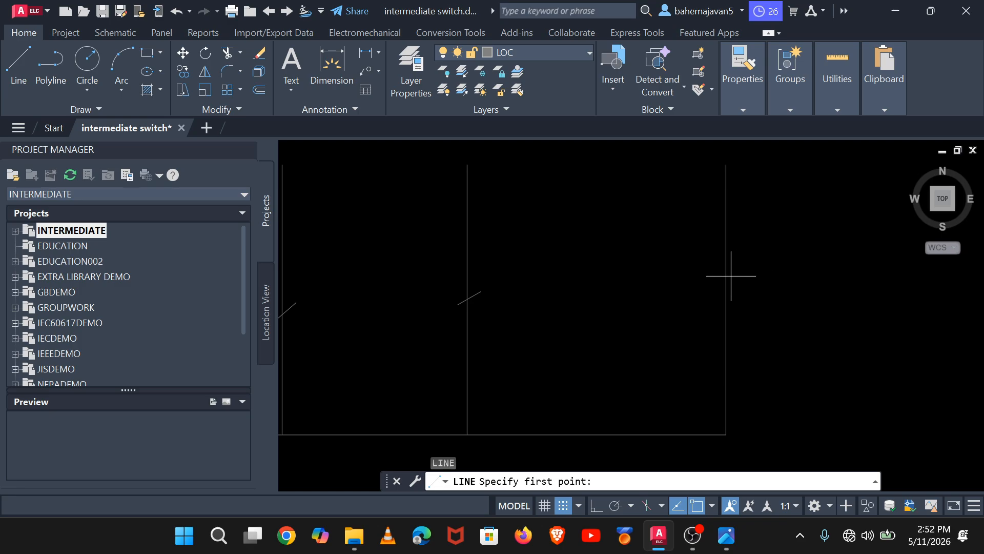
left_click(751, 288)
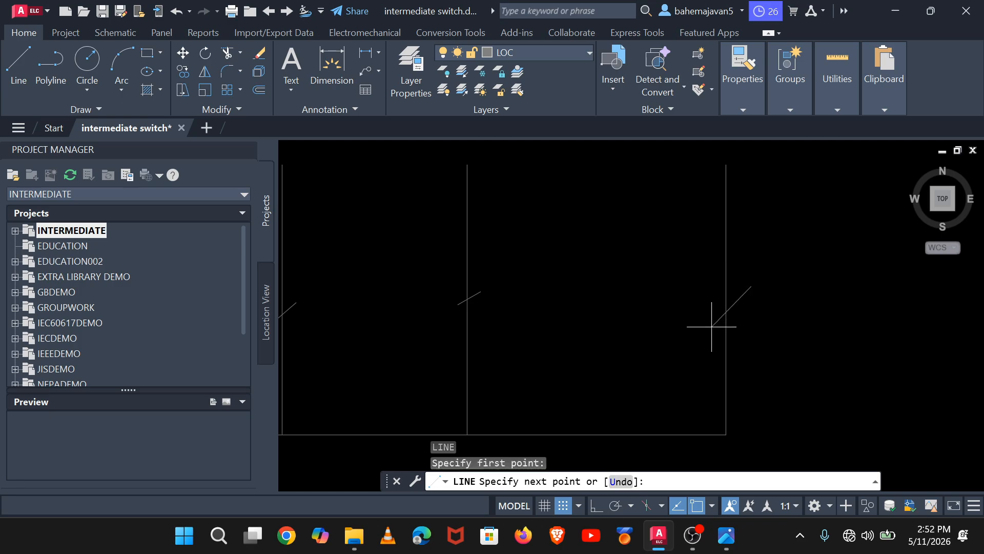
left_click(703, 312)
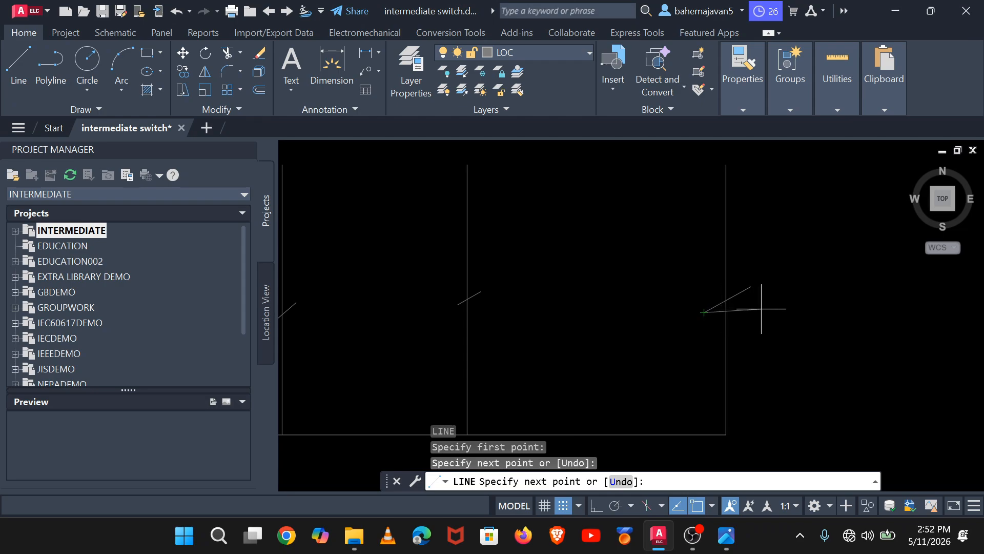
key("Return")
scroll(767, 315, "down", 6)
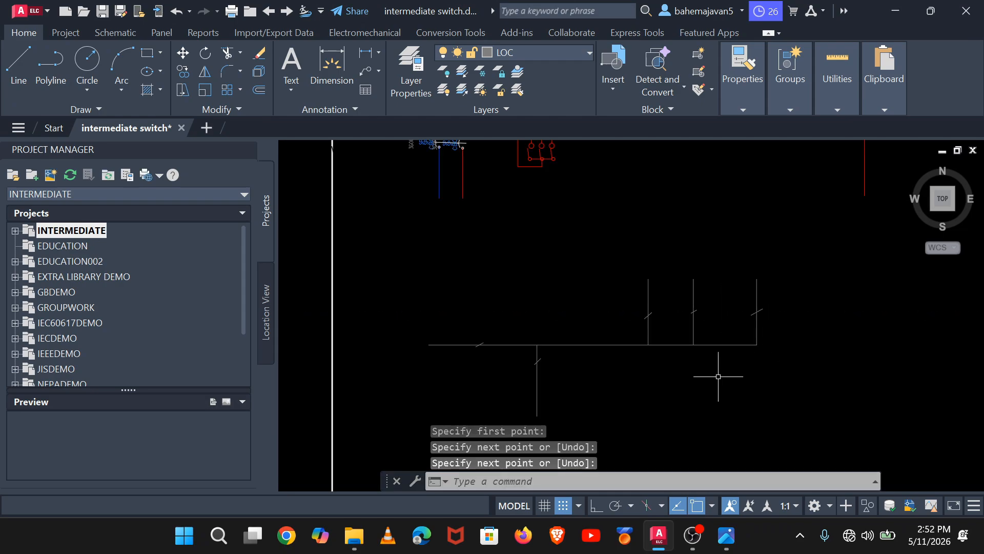
middle_click_drag(701, 373, 699, 347)
scroll(699, 347, "up", 4)
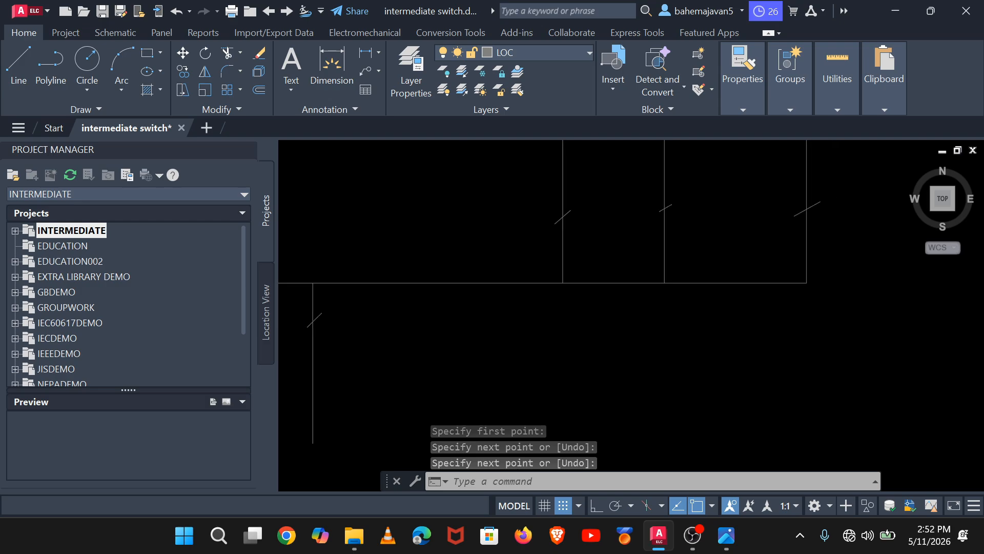
middle_click(580, 340)
middle_click(580, 341)
scroll(520, 336, "up", 3)
scroll(564, 353, "up", 2)
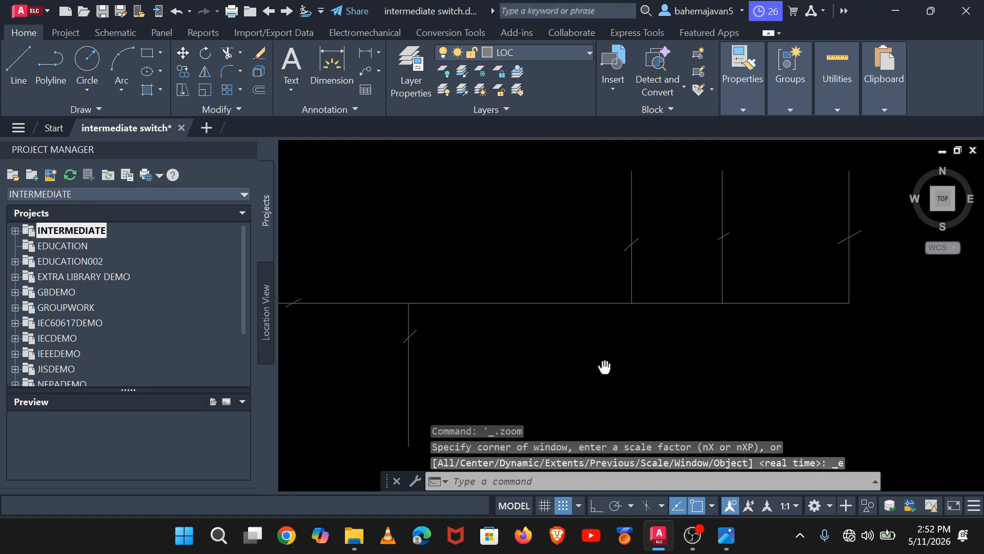
key("Return")
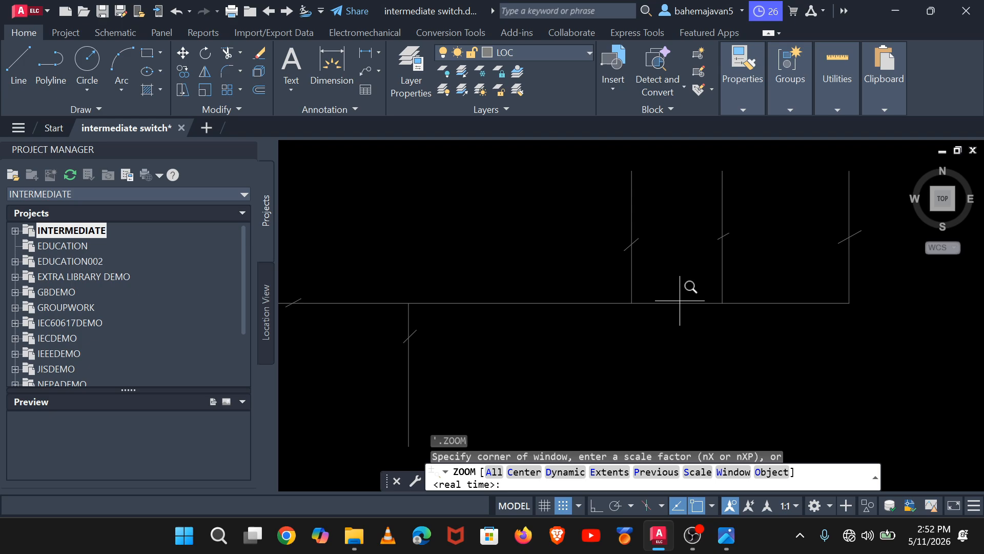
left_click(682, 293)
key("Escape")
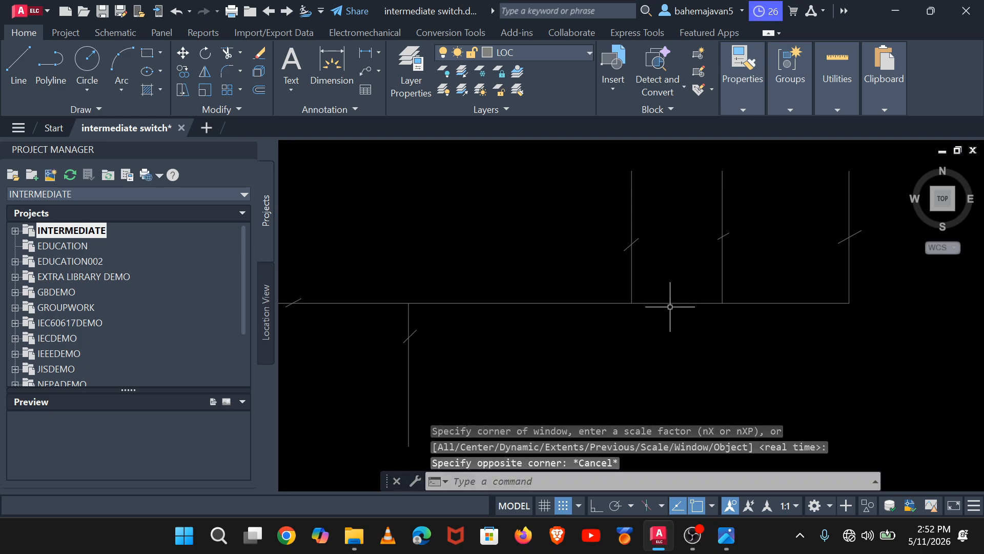
Step: Draw a diagonal slash across the horizontal line between the leftmost and middle upward lines
left_click(20, 58)
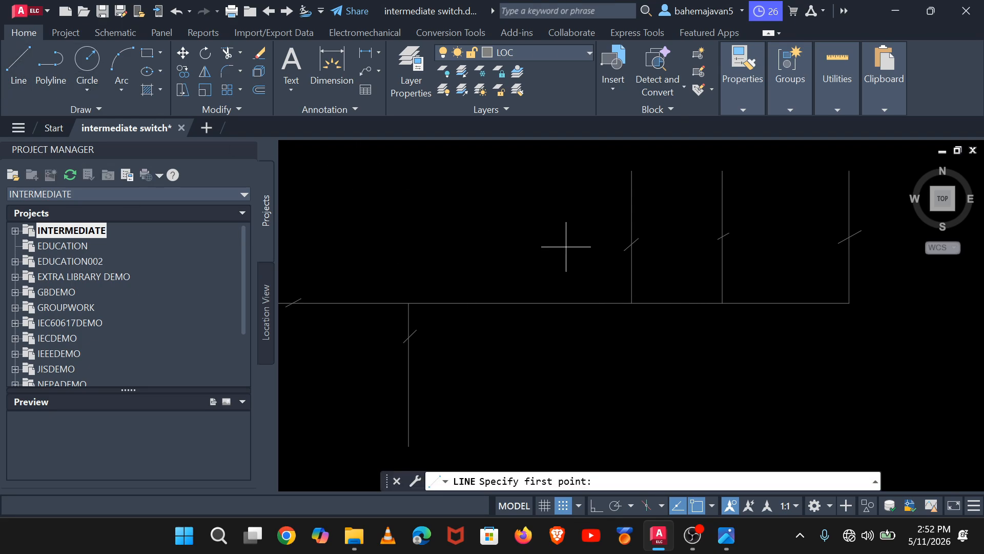
left_click(680, 288)
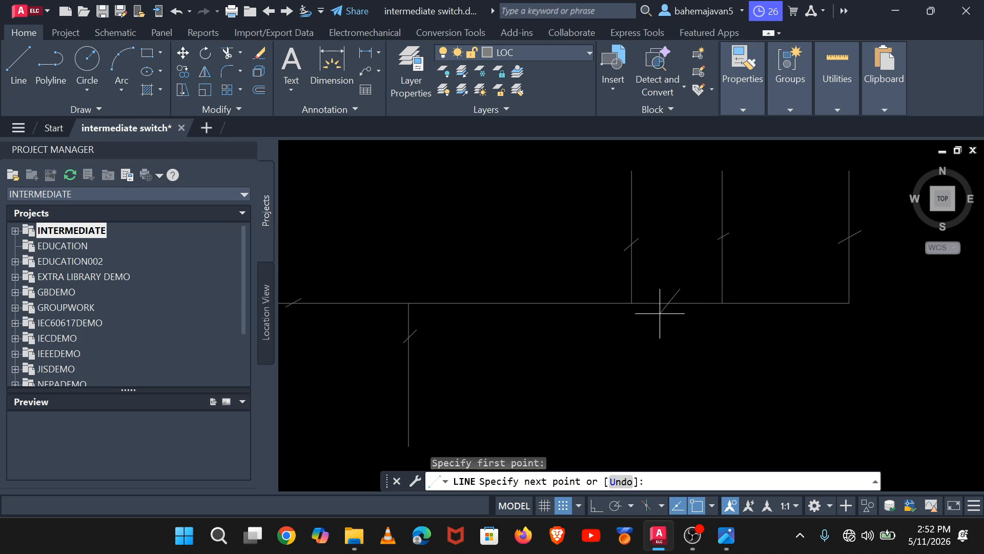
left_click(660, 313)
key("Return")
Step: Draw a diagonal slash across the horizontal line between the middle and rightmost upward lines
scroll(745, 293, "up", 2)
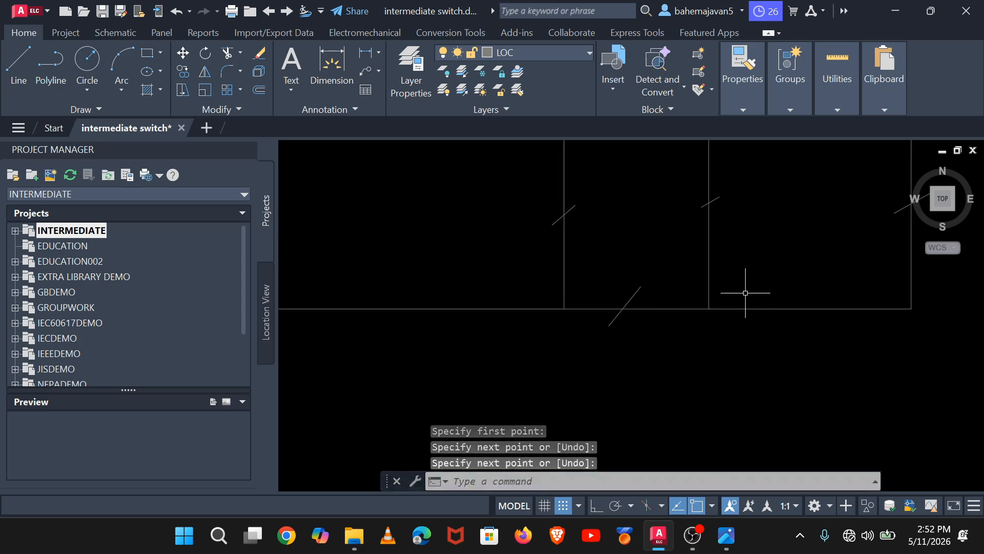
key("Return")
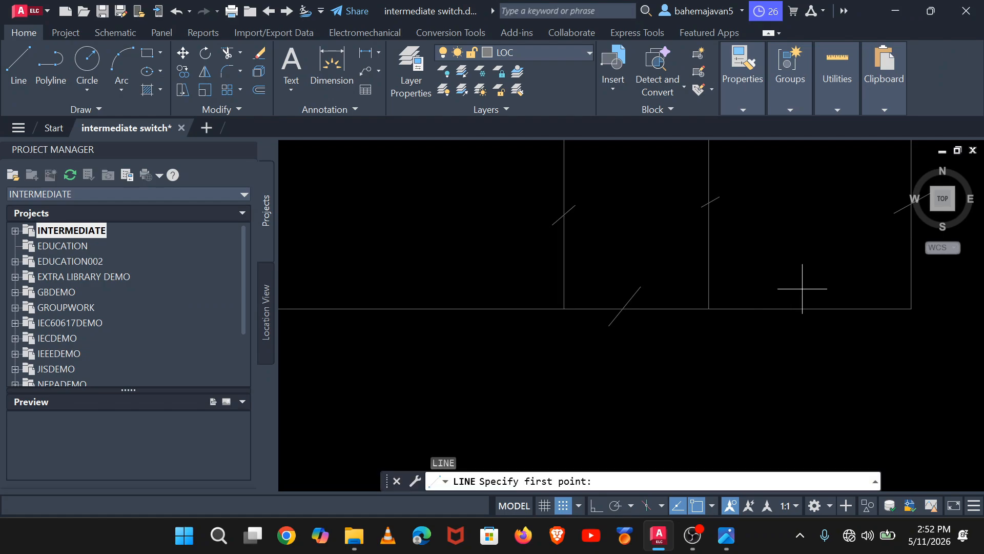
left_click(802, 289)
left_click(782, 323)
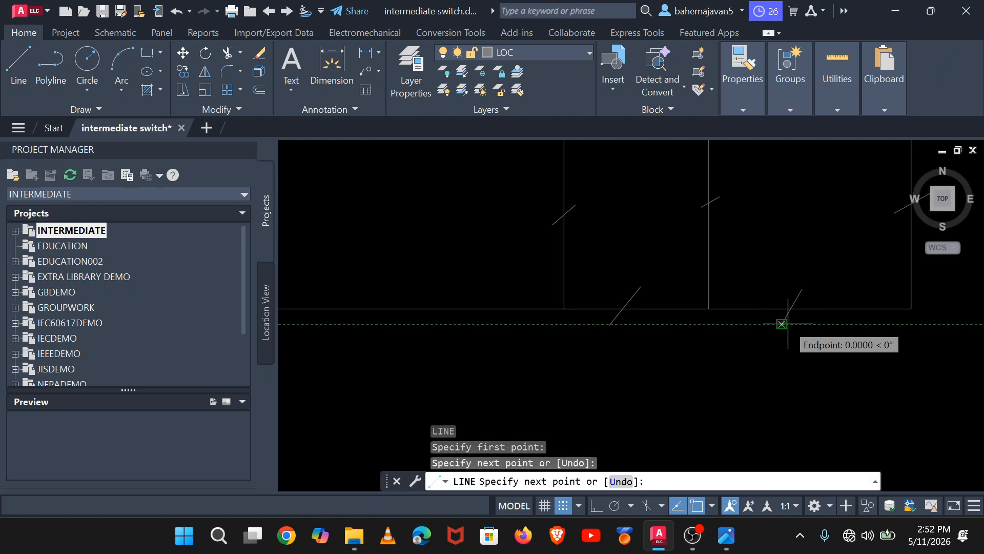
key("Return")
Step: Draw a diagonal slash across the horizontal line between the downward branch and the leftmost upward line
scroll(623, 309, "down", 2)
middle_click_drag(623, 310, 759, 314)
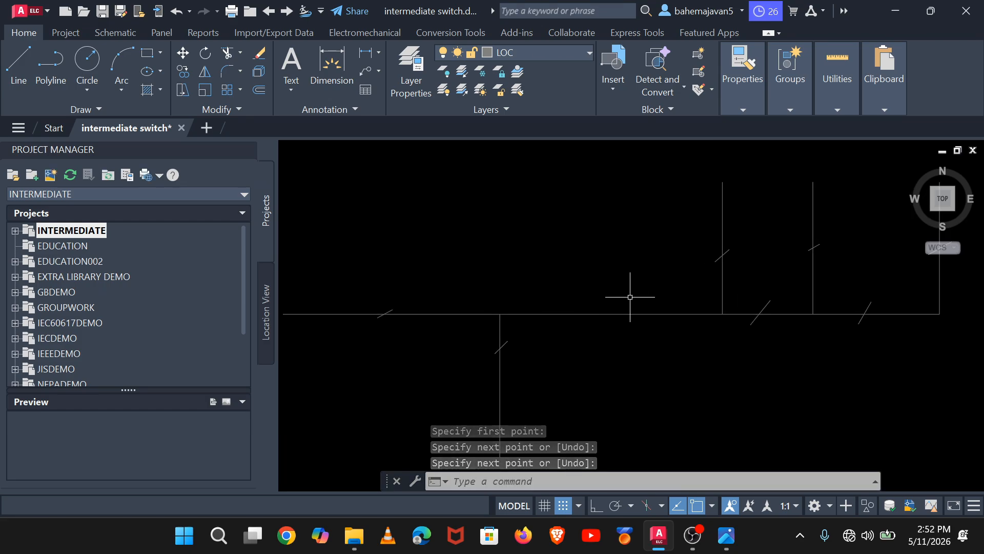
key("Return")
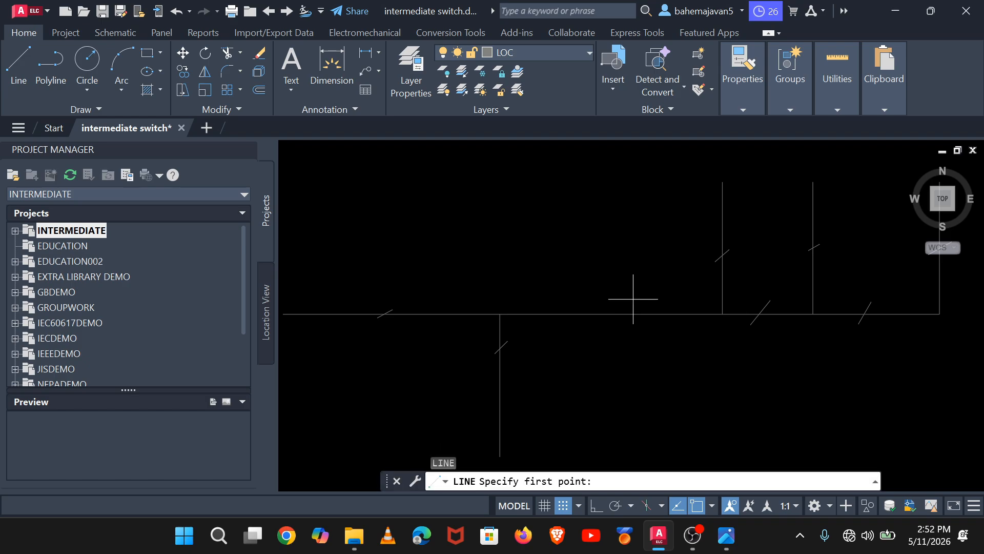
left_click(615, 304)
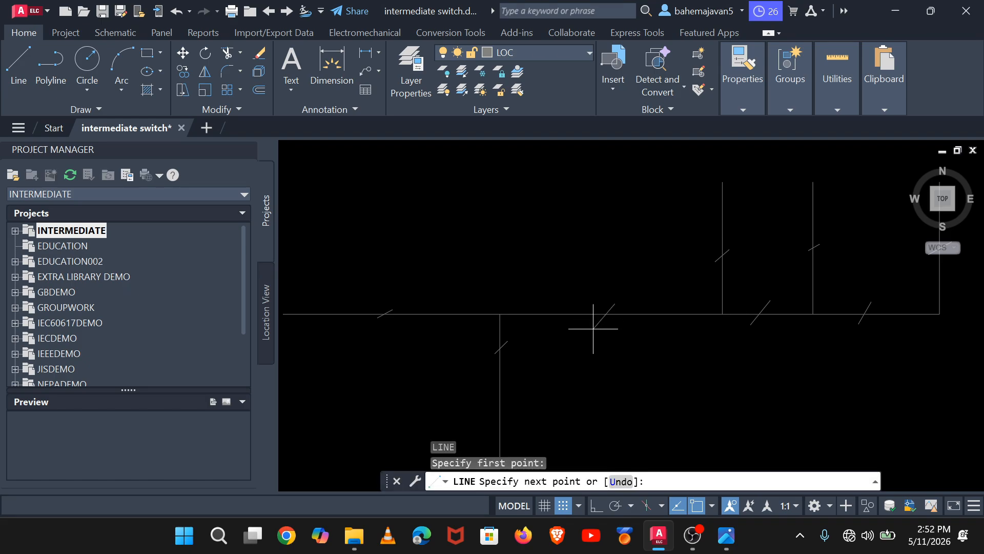
left_click(594, 326)
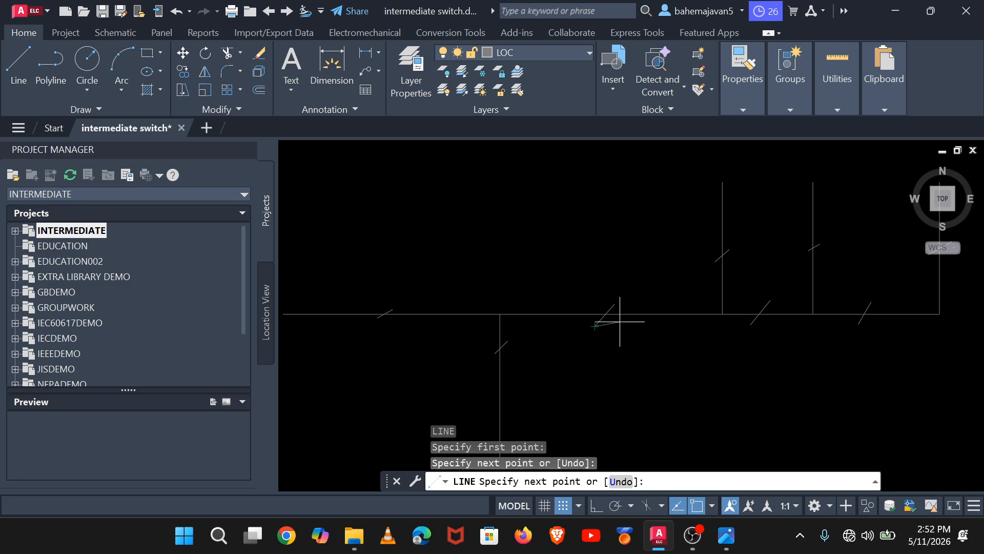
key("Return")
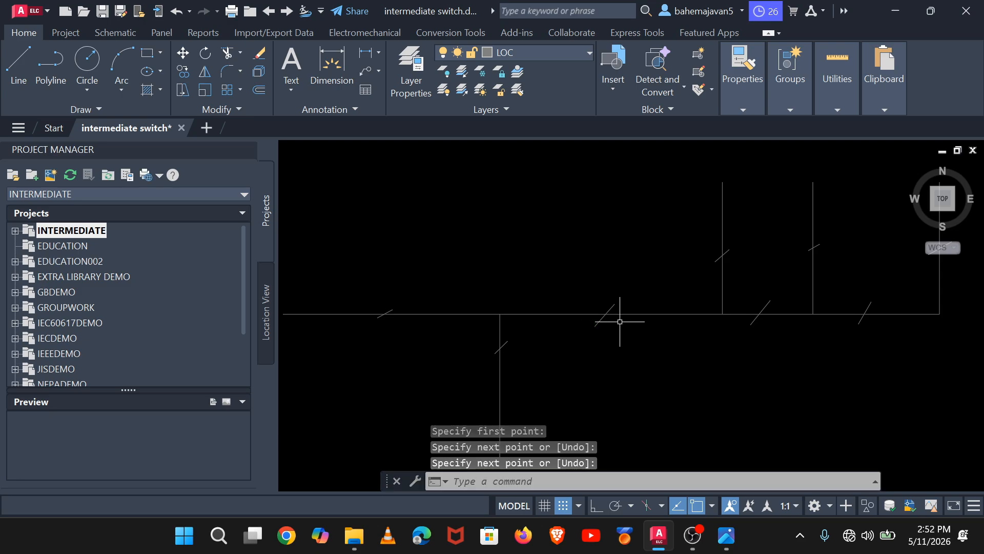
Step: Copy the wiring diagram's leftmost lamp symbol by its bottom quadrant onto the upper end of the single-line diagram's leftmost upward line
scroll(613, 318, "down", 2)
middle_click_drag(608, 315, 589, 260)
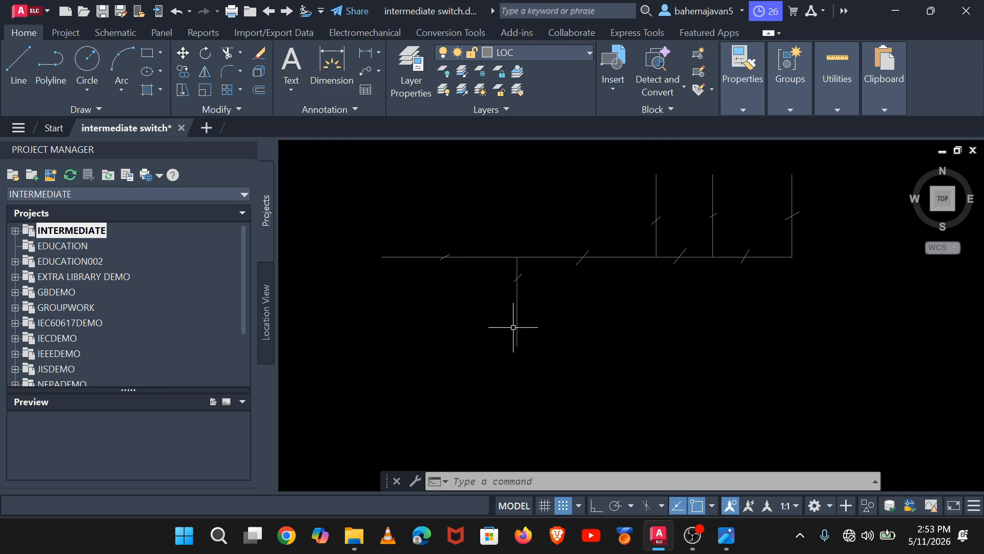
scroll(513, 327, "down", 2)
mouse_move(513, 327)
middle_mouse_down()
mouse_move(367, 469)
mouse_move(406, 438)
middle_mouse_up()
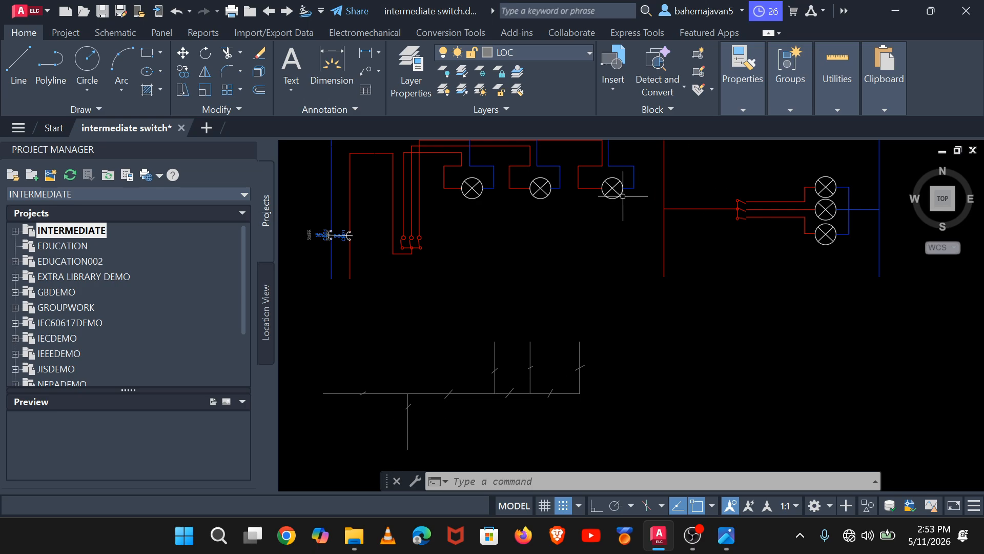
scroll(479, 204, "up", 4)
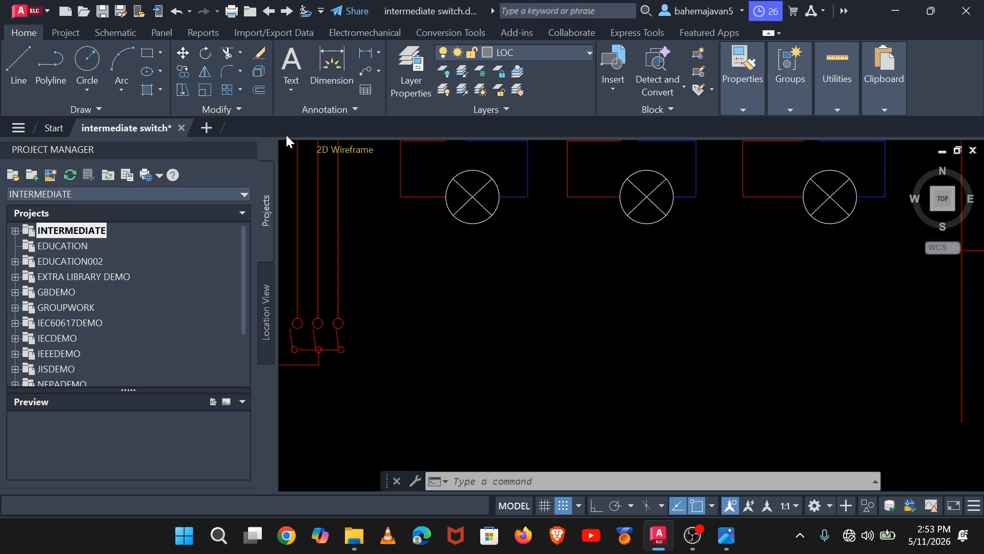
left_click(185, 71)
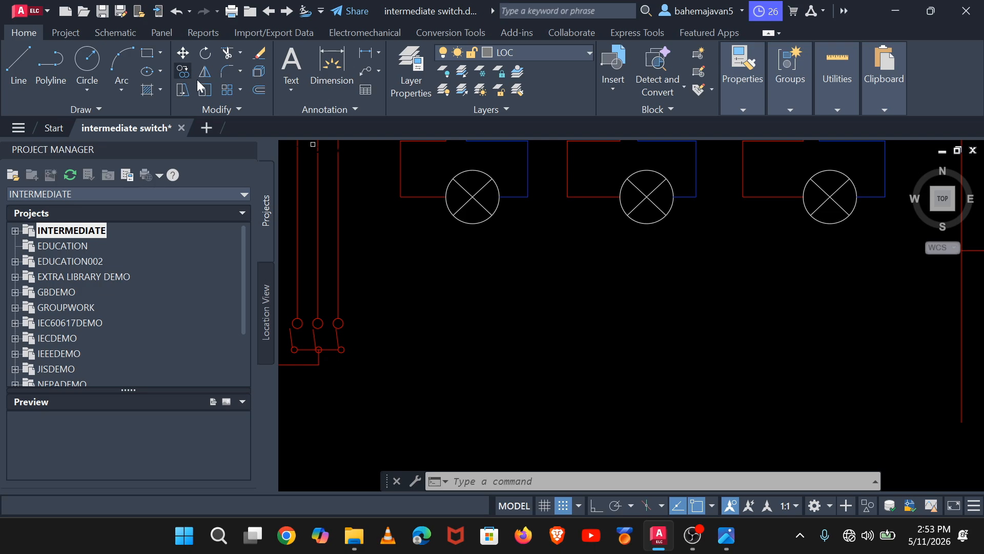
left_click(442, 161)
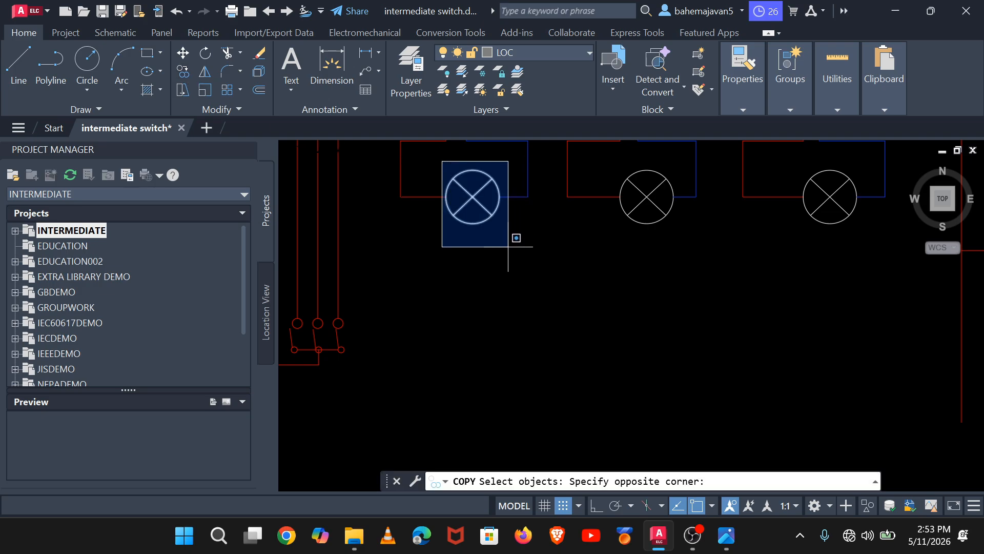
left_click(507, 247)
scroll(489, 257, "up", 5)
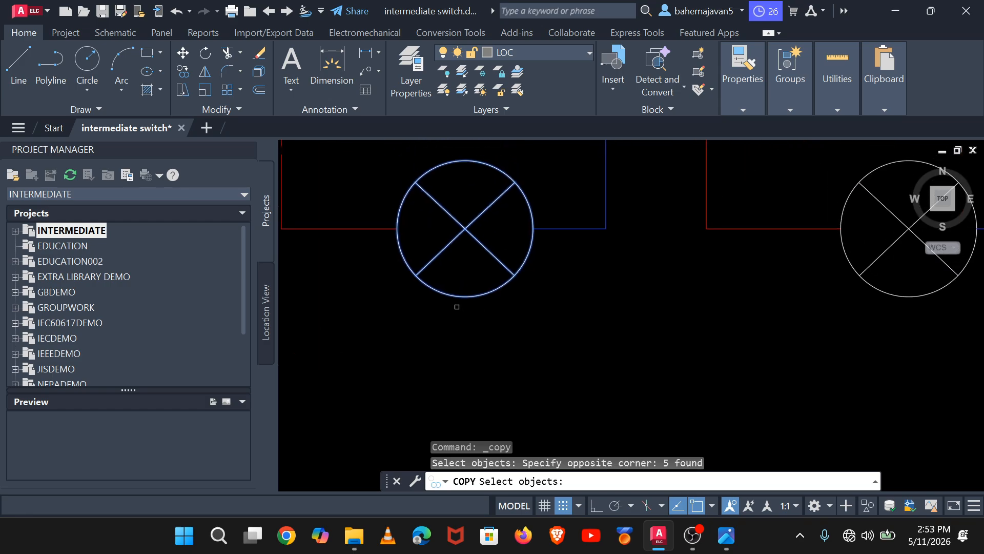
key("Return")
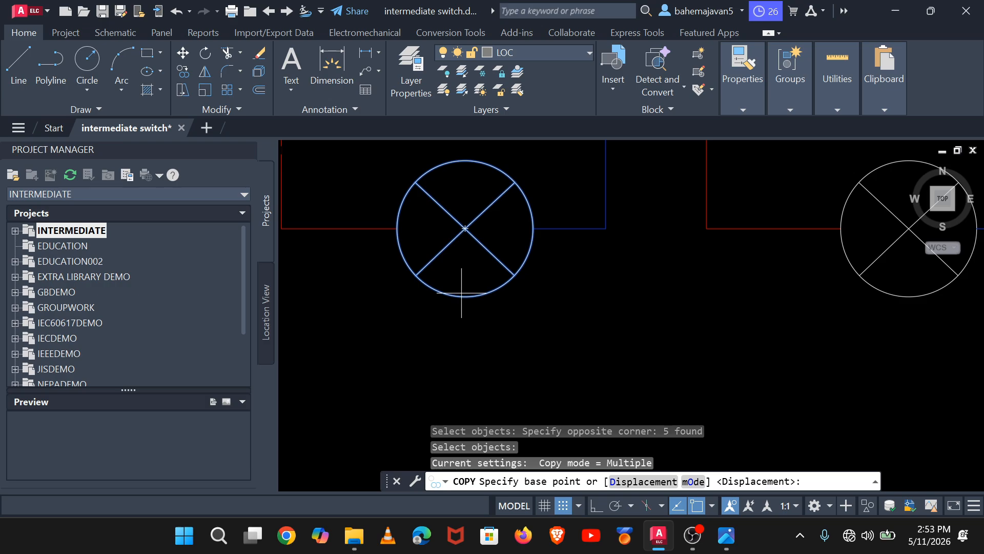
left_click(465, 296)
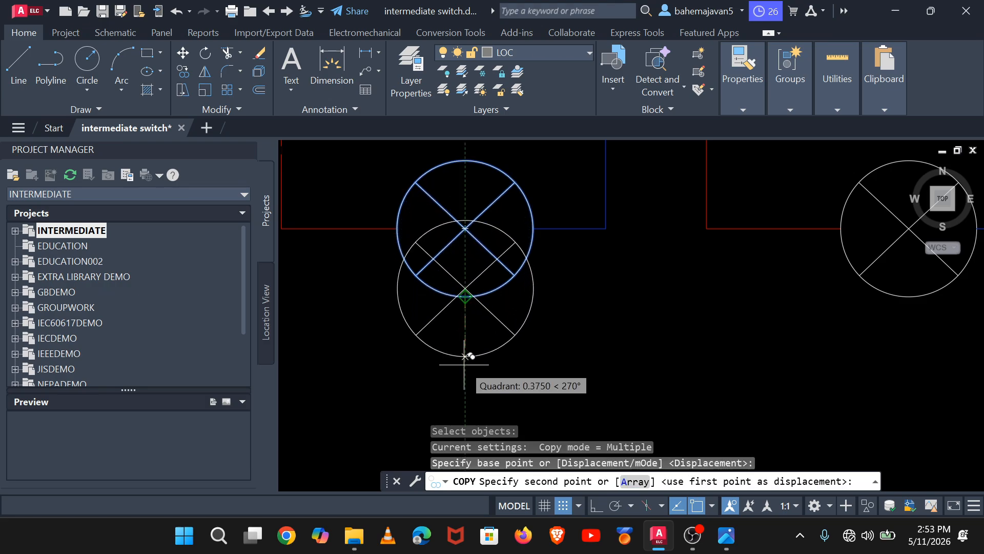
scroll(464, 379, "down", 5)
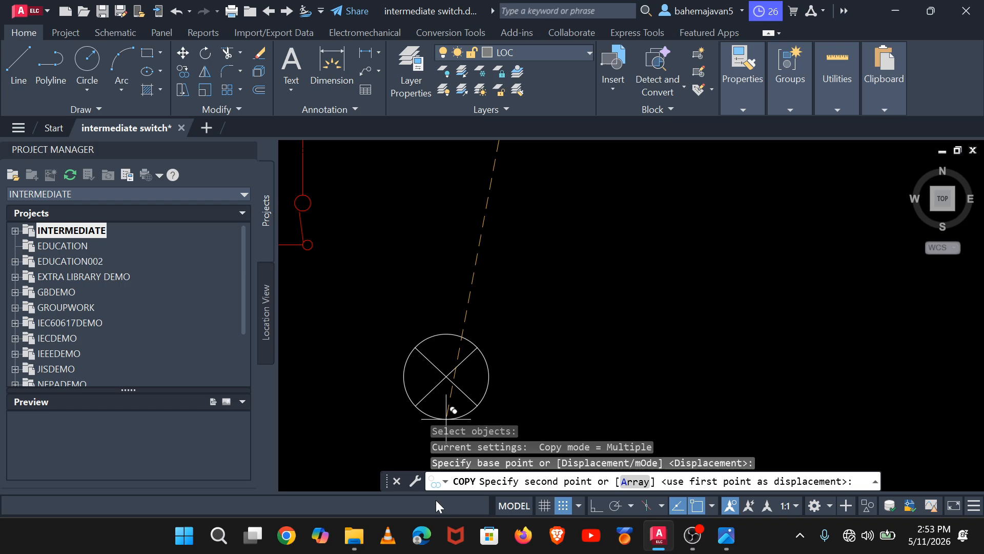
scroll(425, 377, "down", 3)
mouse_move(420, 379)
middle_mouse_down()
mouse_move(483, 252)
mouse_move(513, 240)
mouse_move(505, 213)
middle_mouse_up()
scroll(513, 275, "up", 5)
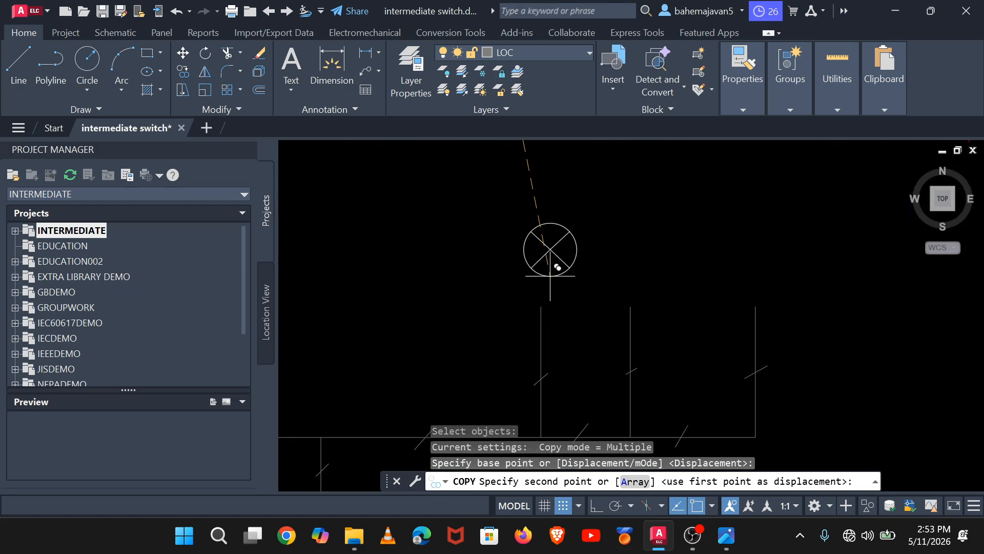
mouse_move(492, 299)
middle_mouse_down()
mouse_move(488, 267)
mouse_move(443, 270)
mouse_move(486, 270)
mouse_move(492, 257)
middle_mouse_up()
scroll(492, 259, "up", 3)
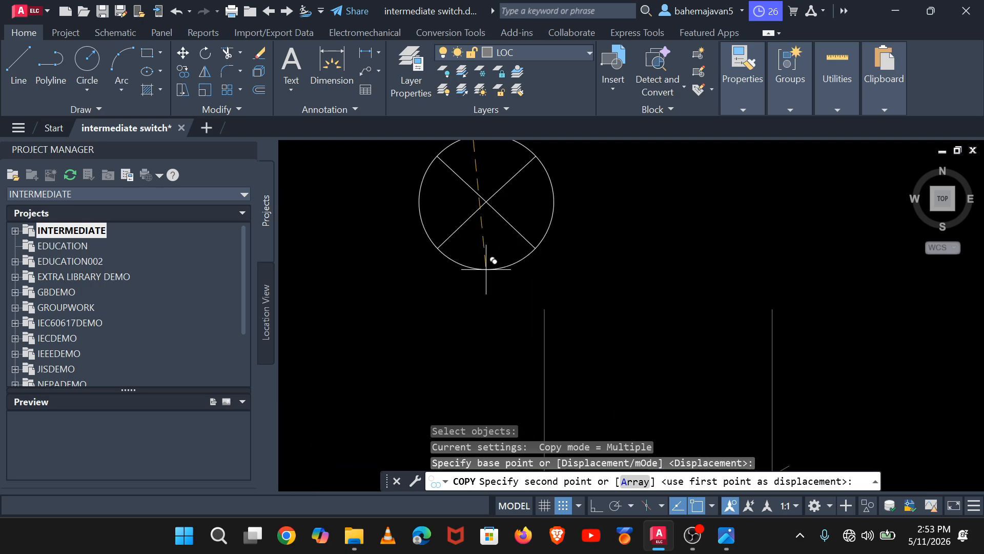
left_click(545, 309)
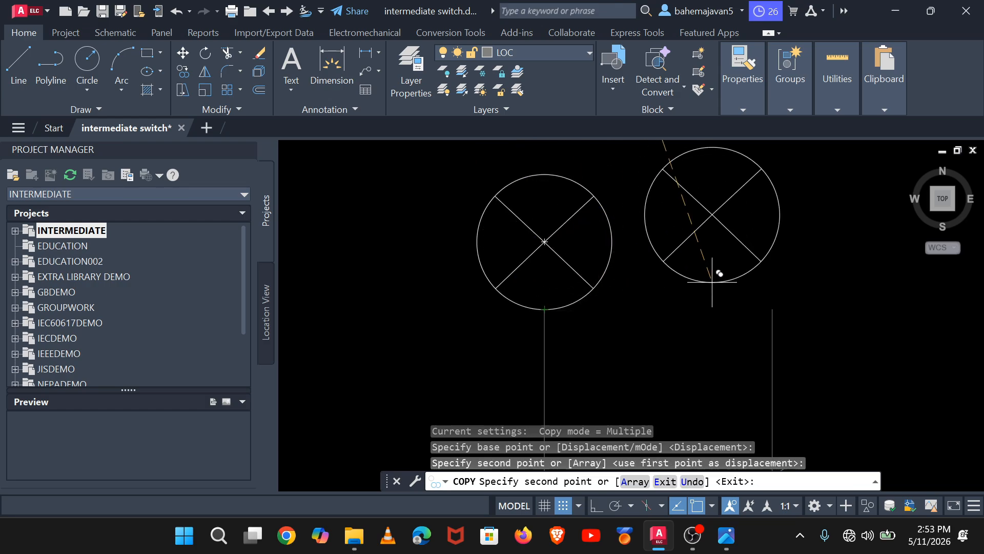
Step: Place two more lamp copies on the upper ends of the middle and rightmost upward lines and finish copying
left_click(772, 309)
scroll(834, 307, "down", 2)
scroll(835, 307, "down", 2)
middle_click_drag(835, 307, 623, 330)
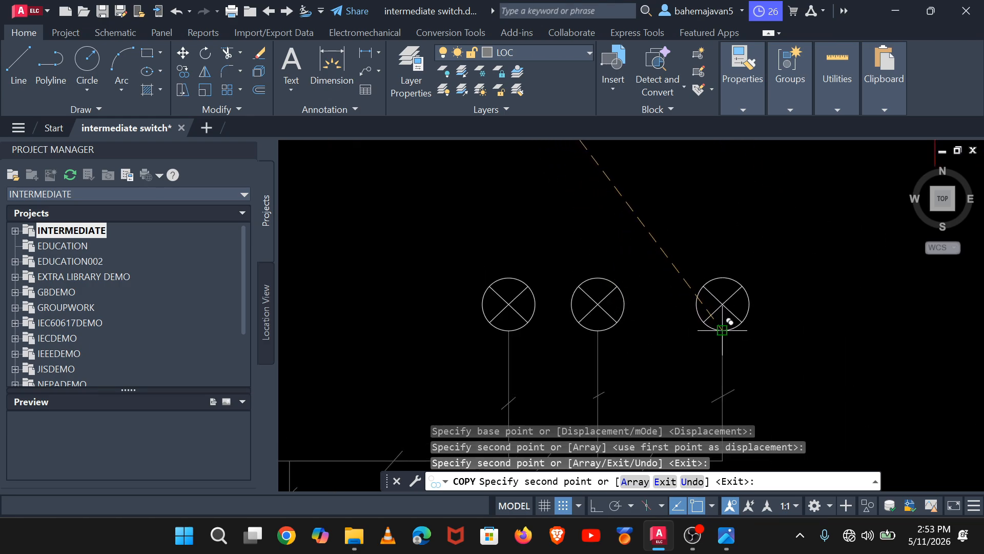
left_click(723, 330)
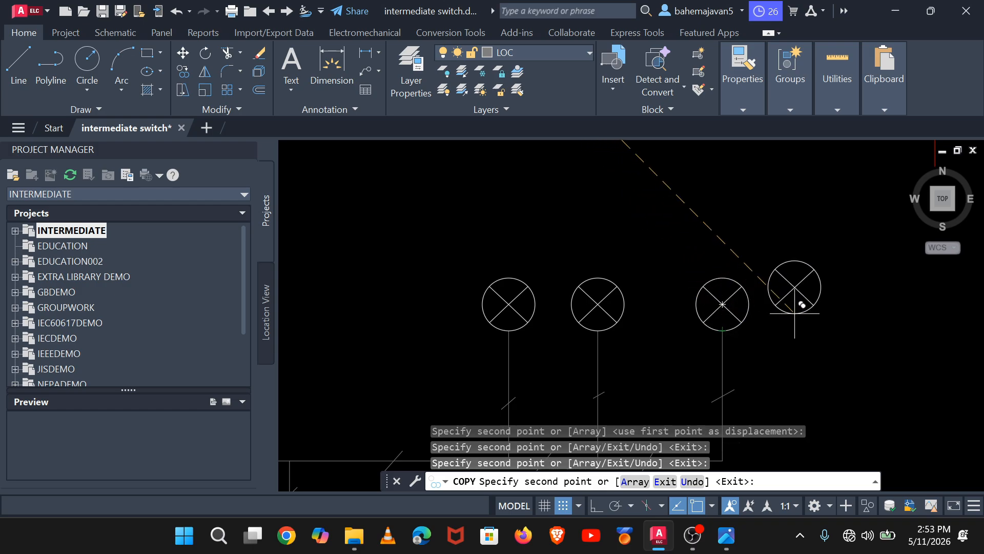
key("Return")
Step: Draw a small circle centred on the lower end of the downward branch line as the switch symbol
scroll(794, 313, "down", 5)
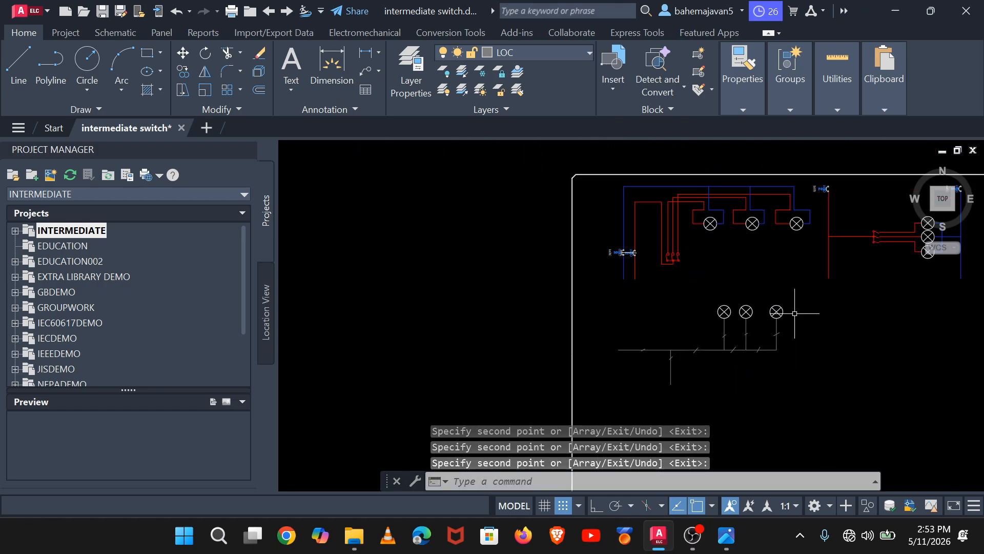
mouse_move(745, 294)
middle_mouse_down()
mouse_move(613, 275)
mouse_move(639, 283)
middle_mouse_up()
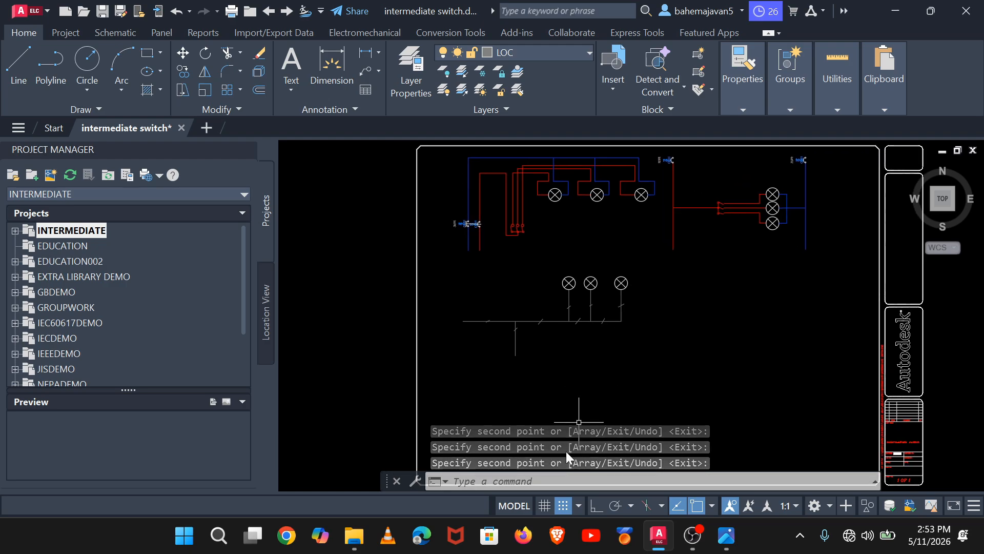
scroll(566, 382, "up", 4)
middle_click_drag(567, 386, 728, 394)
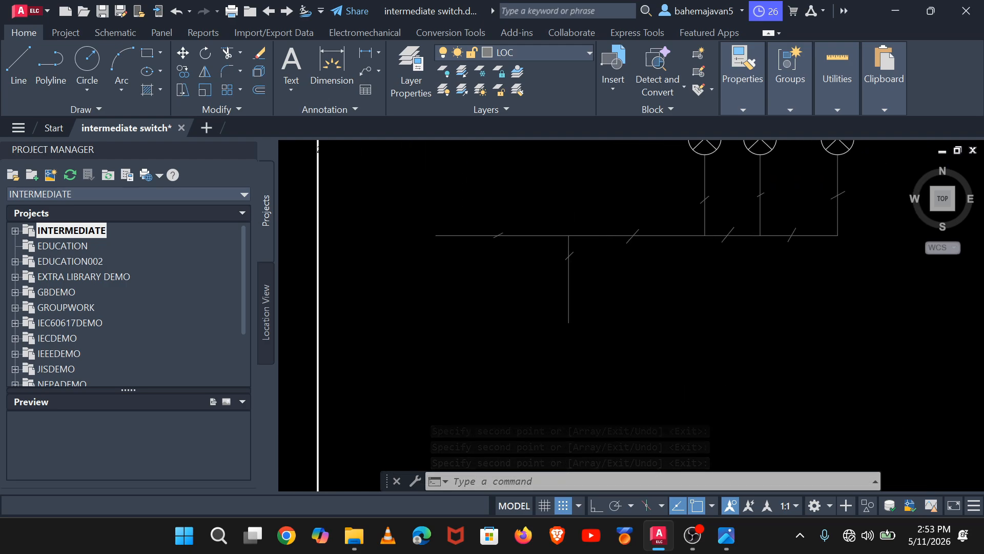
left_click(101, 74)
left_click(568, 322)
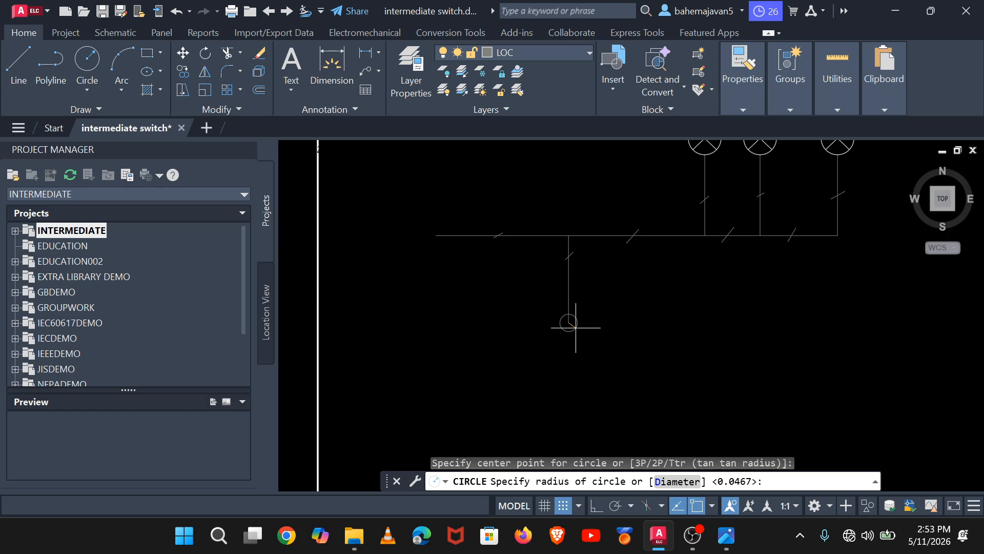
left_click(576, 327)
key("Return")
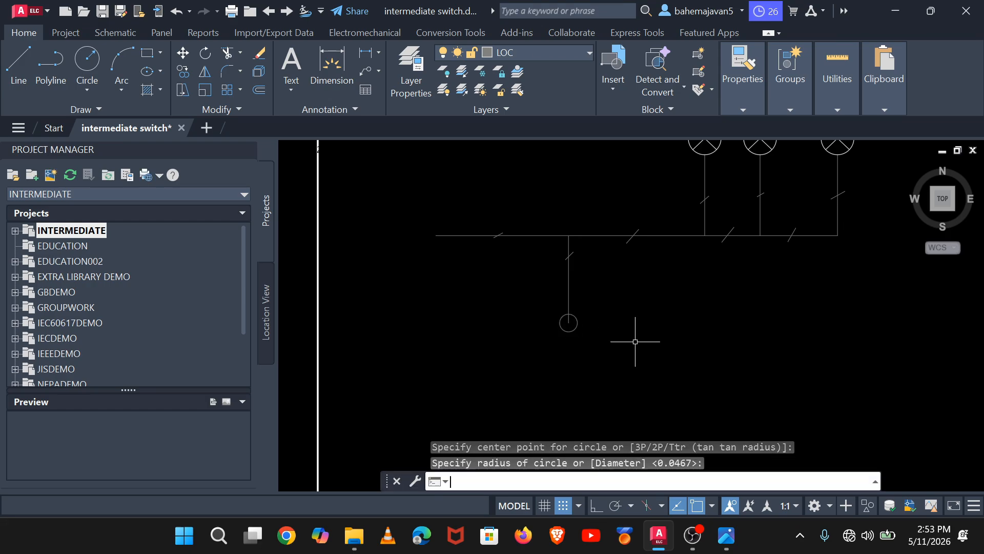
Step: Move the switch circle down so its top quadrant sits on the lower end of the downward branch line
left_click(179, 54)
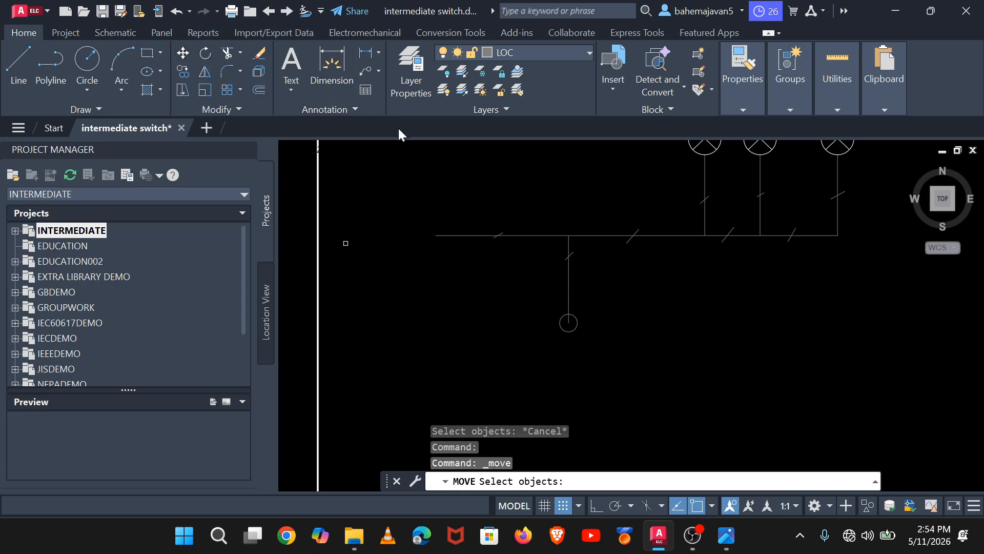
scroll(456, 191, "up", 4)
middle_click_drag(743, 375, 587, 201)
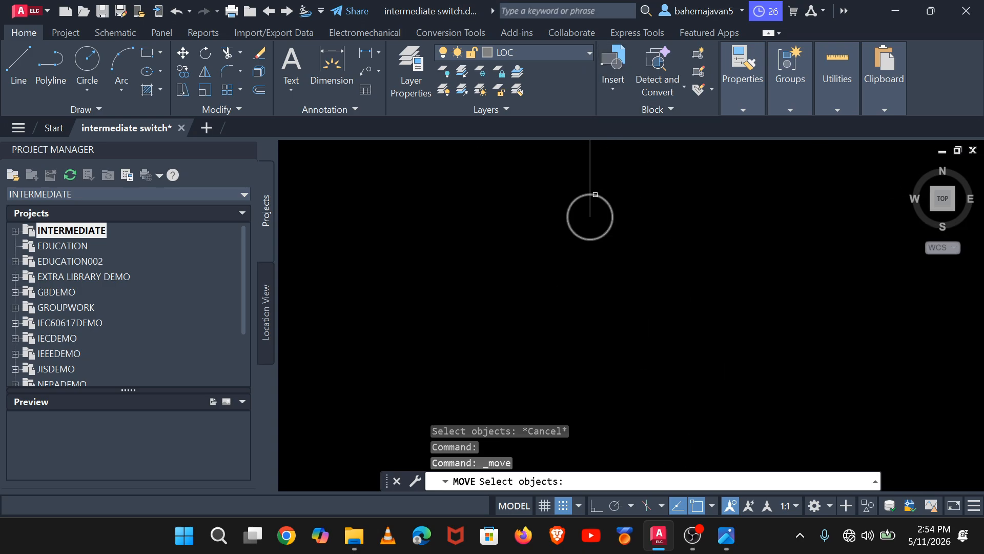
left_click(595, 195)
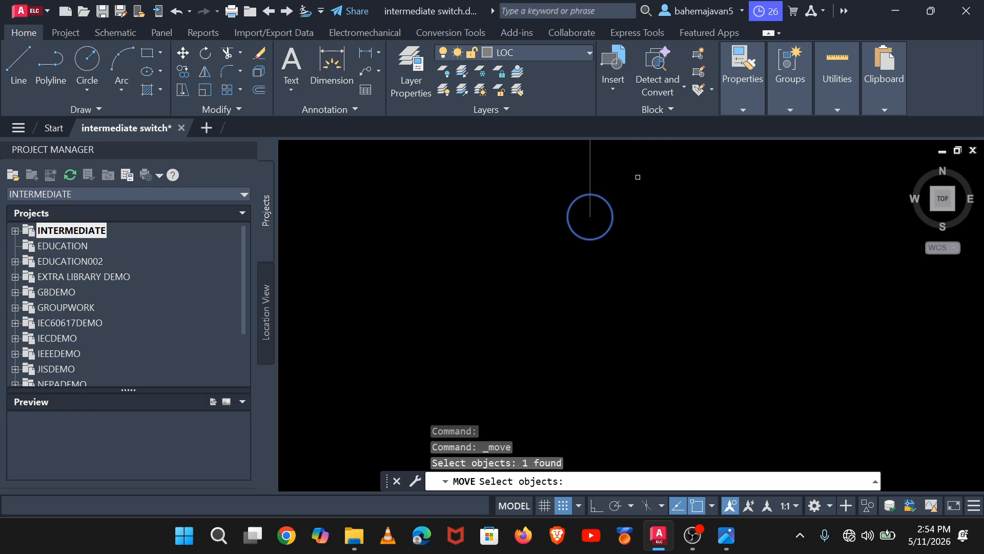
key("Return")
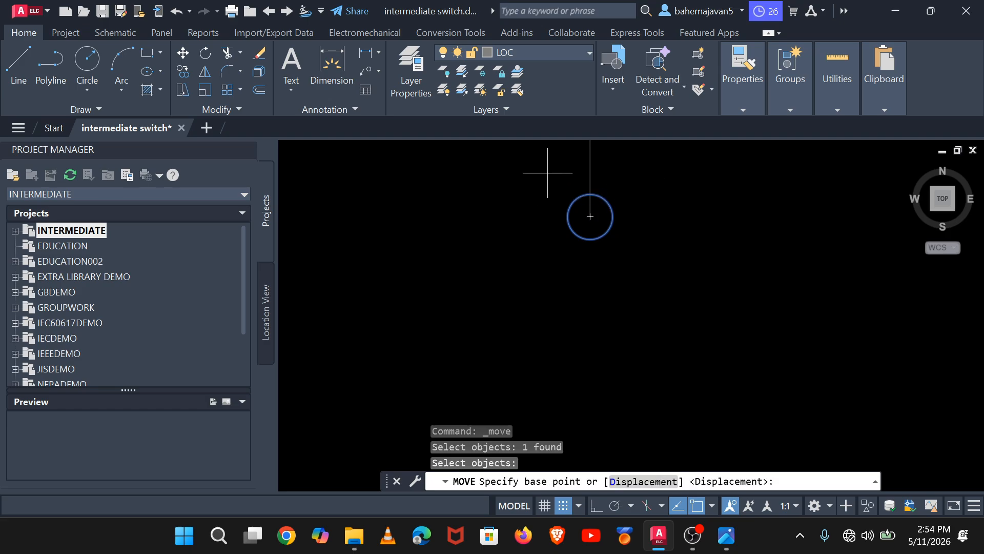
left_click(590, 194)
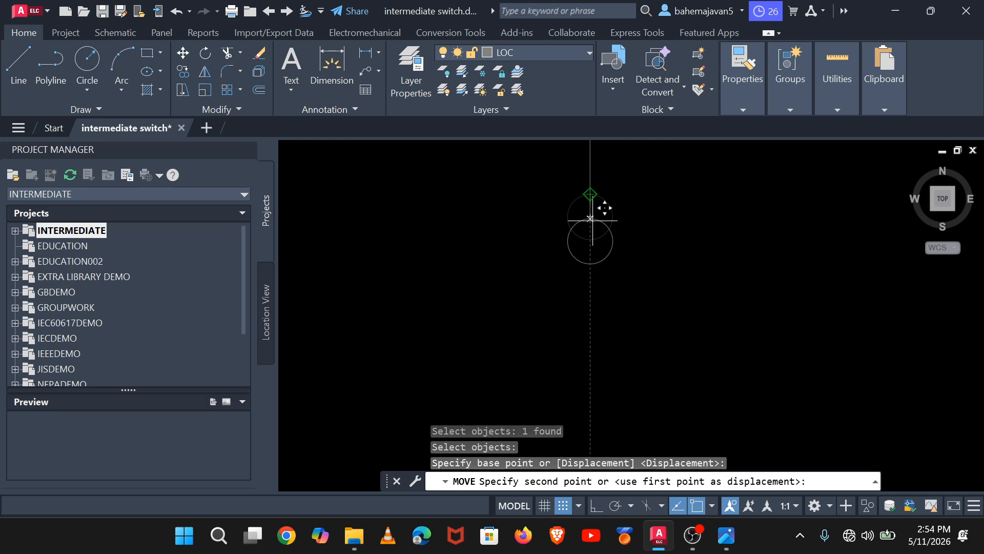
left_click(590, 217)
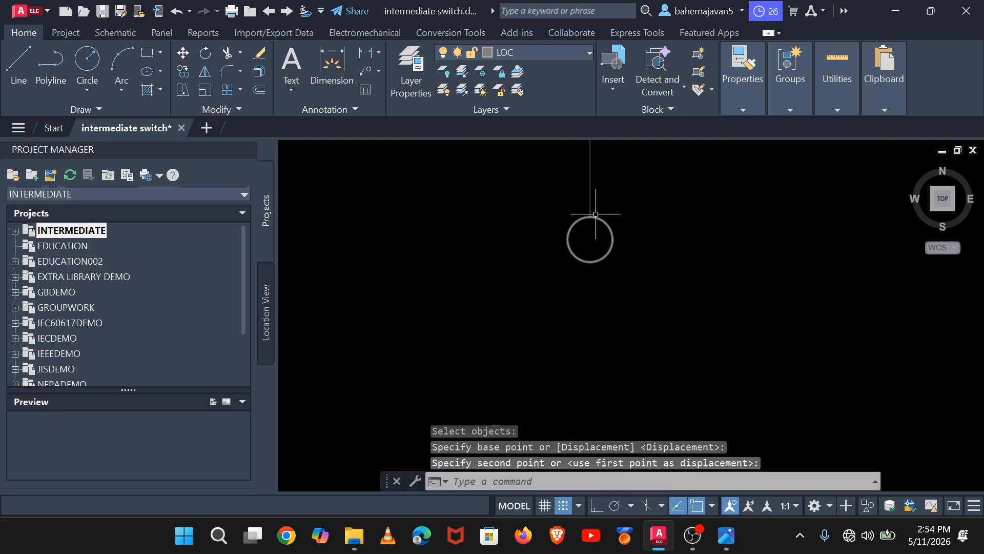
Step: Draw the switch lever as a line slanting up to the right from the switch circle, ending in a short downward-sloping tick
left_click(10, 59)
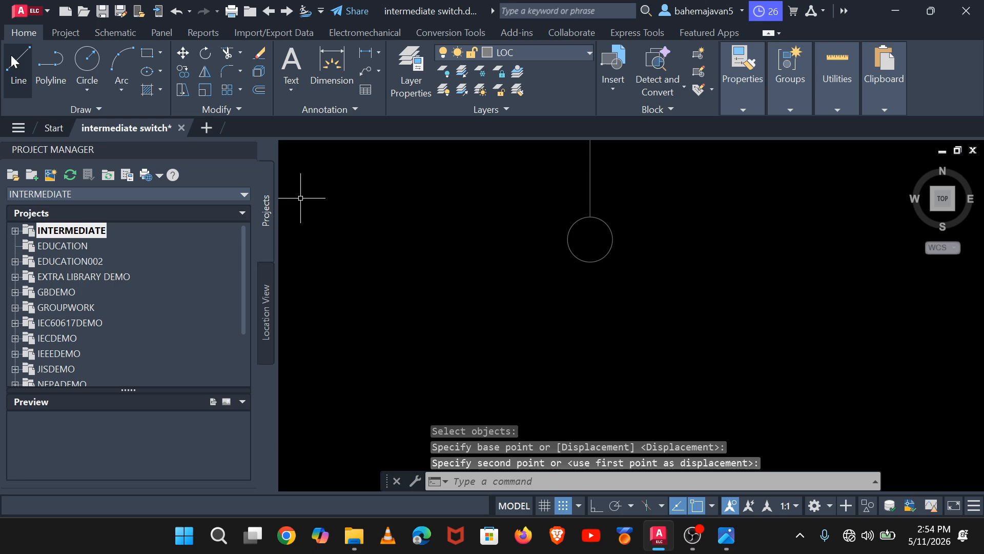
left_click(599, 219)
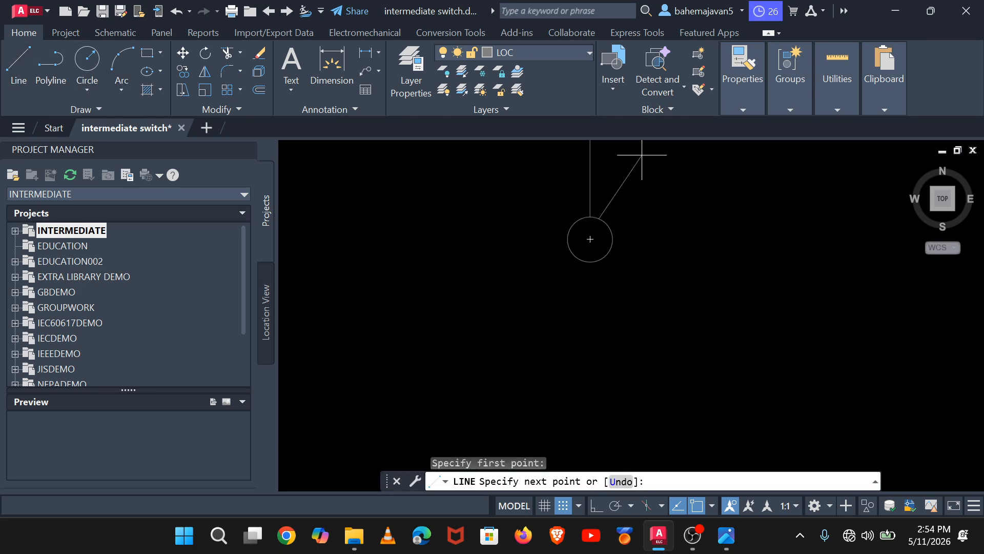
left_click(672, 168)
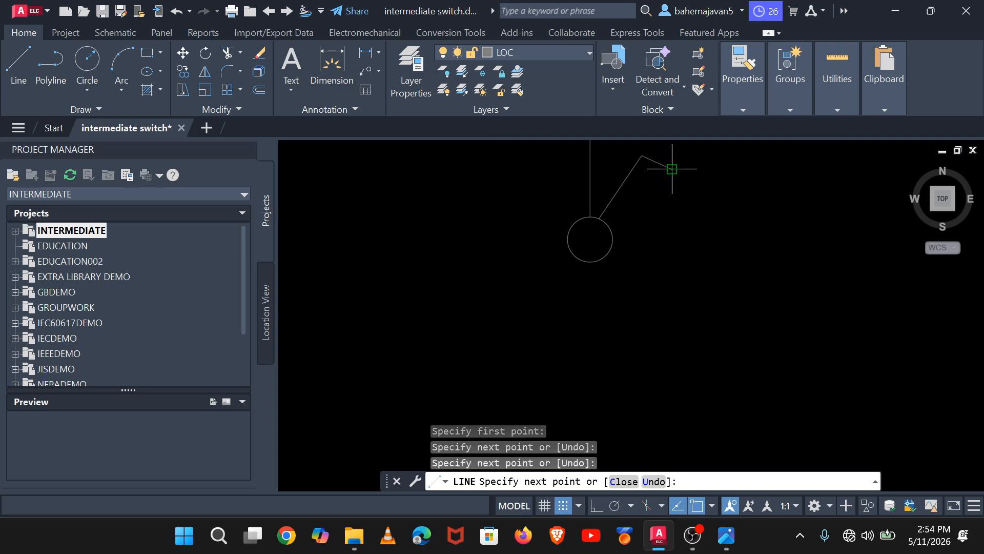
key("Return")
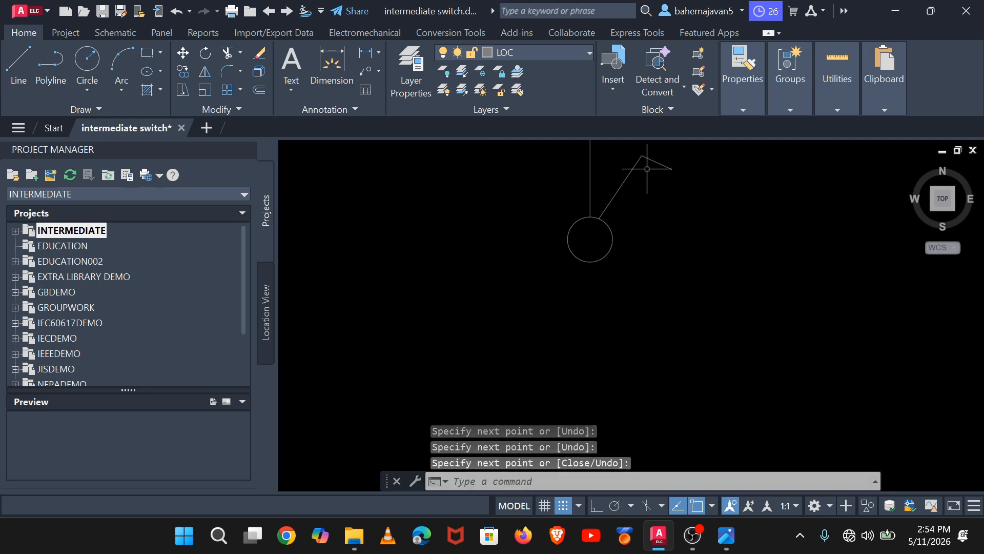
Step: Draw a second short tick on the switch lever, parallel to and just below the end tick
left_click(16, 66)
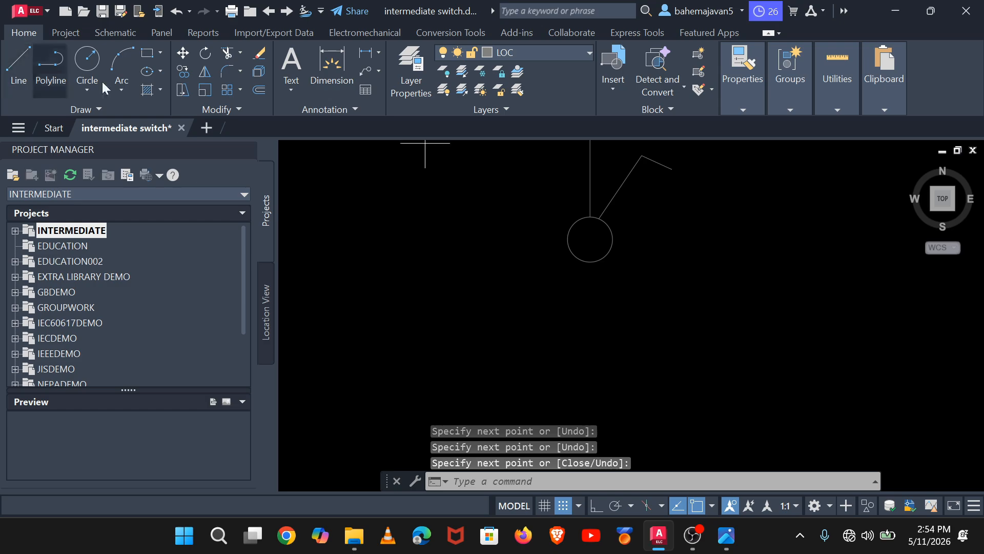
left_click(635, 166)
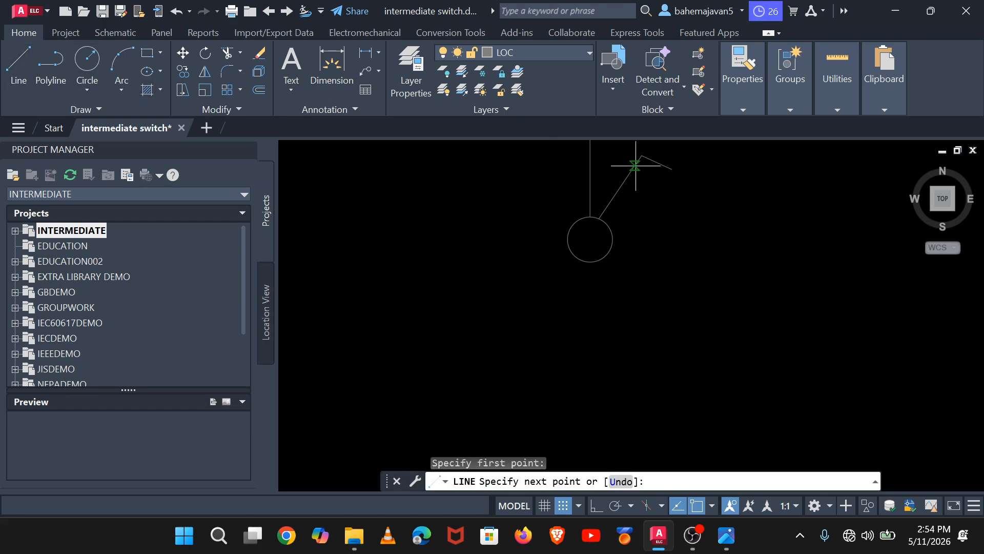
left_click(664, 178)
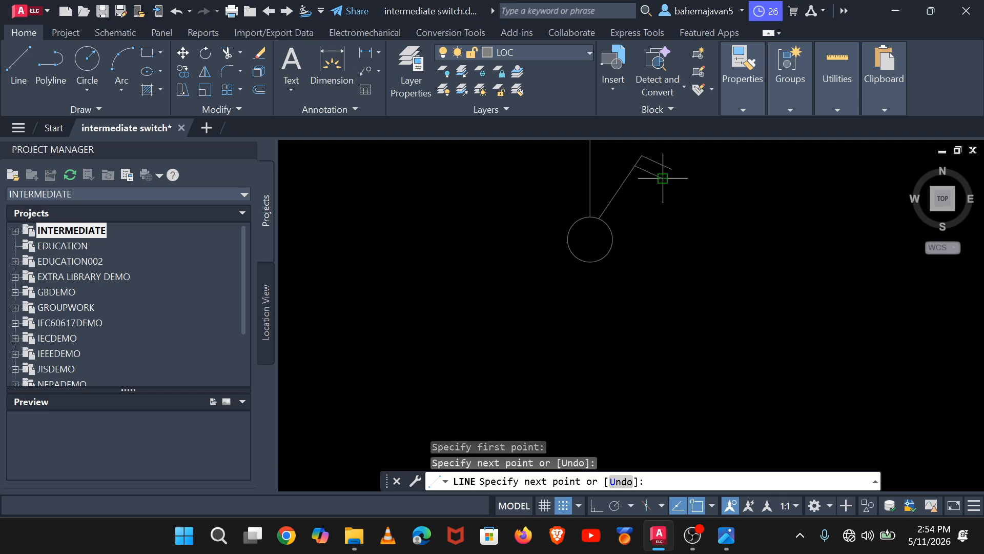
key("Return")
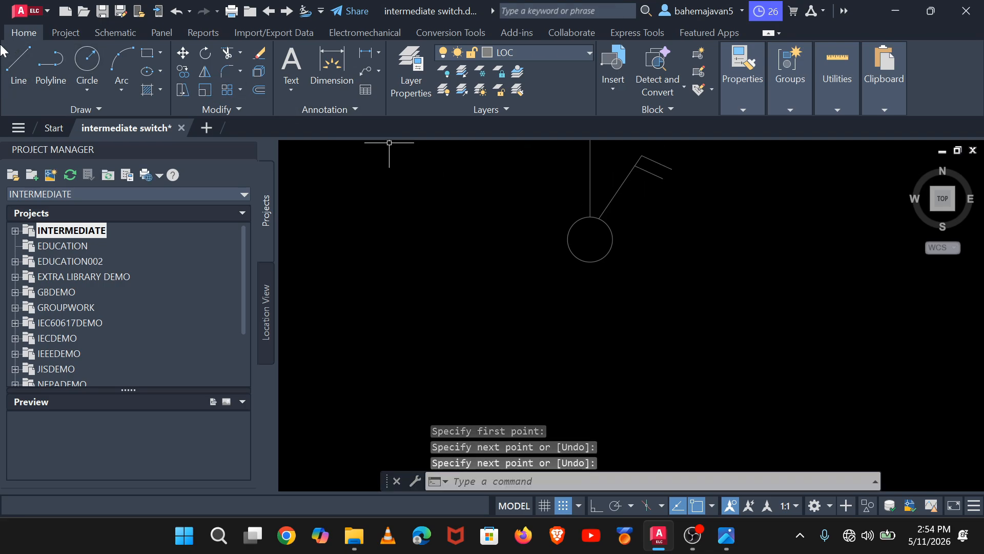
Step: Add a third short parallel tick below the second on the switch lever, undoing the stray extra segment
key("Return")
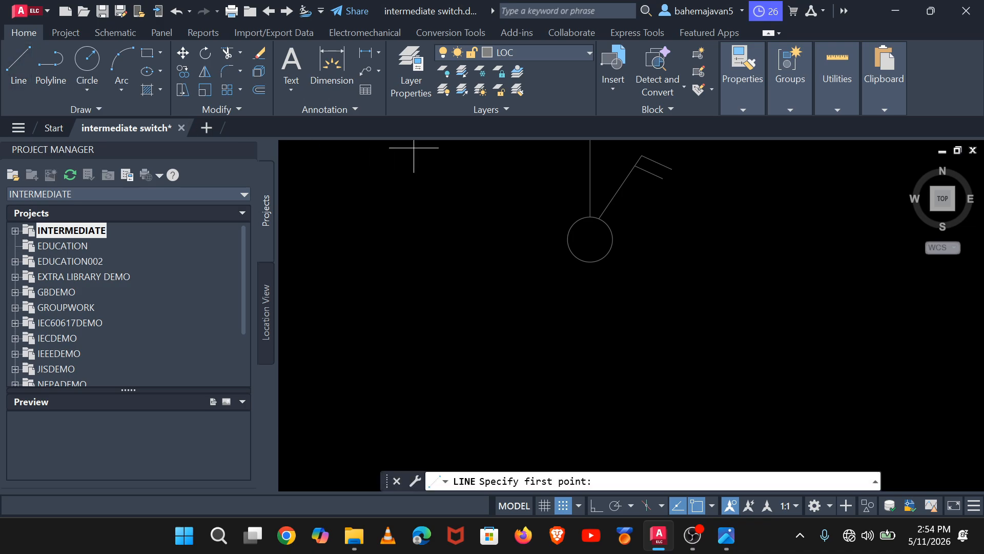
left_click(628, 176)
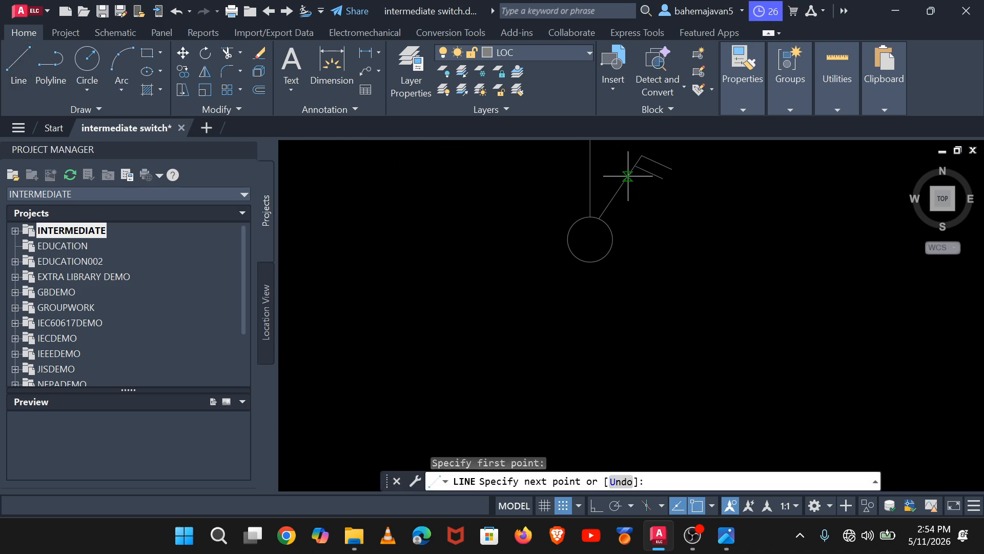
left_click(654, 189)
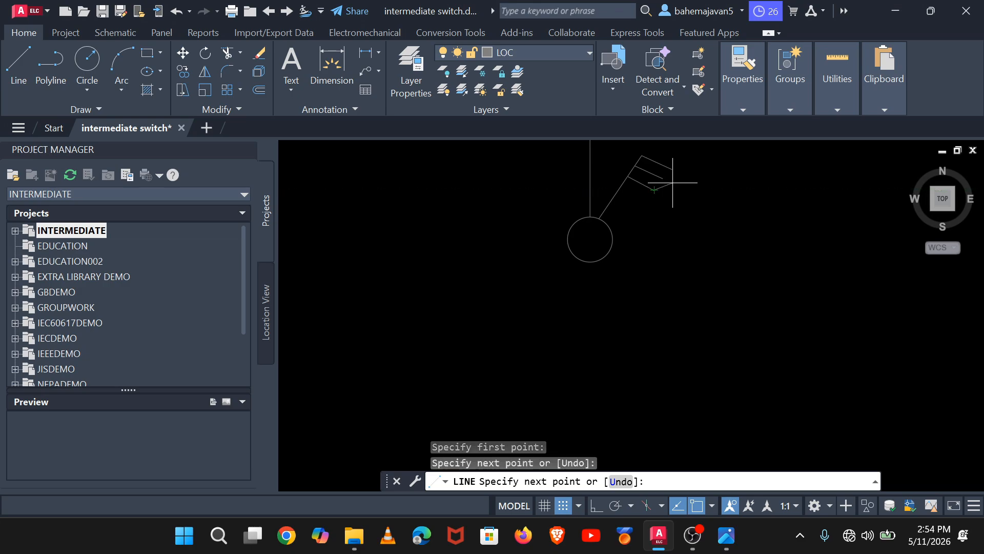
left_click(673, 182)
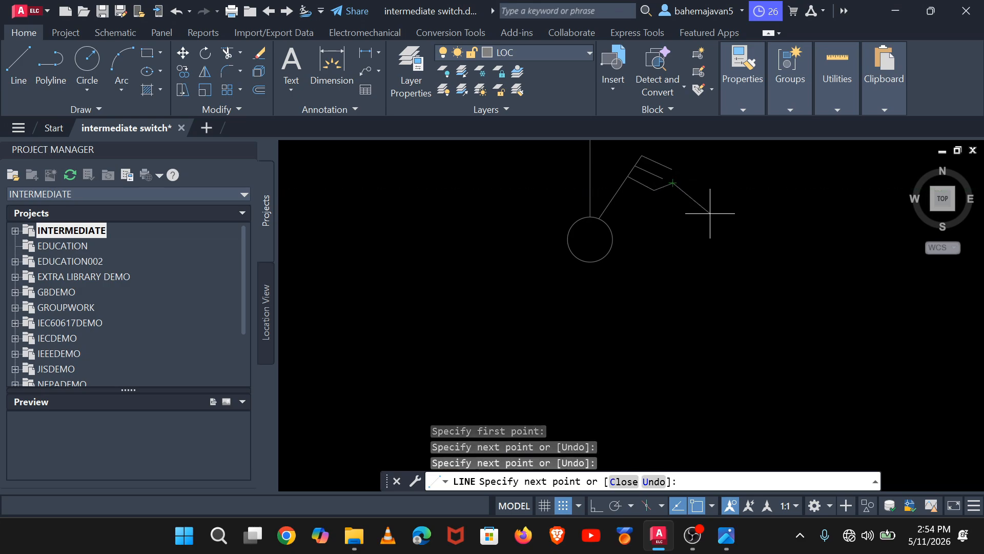
key("ctrl+z")
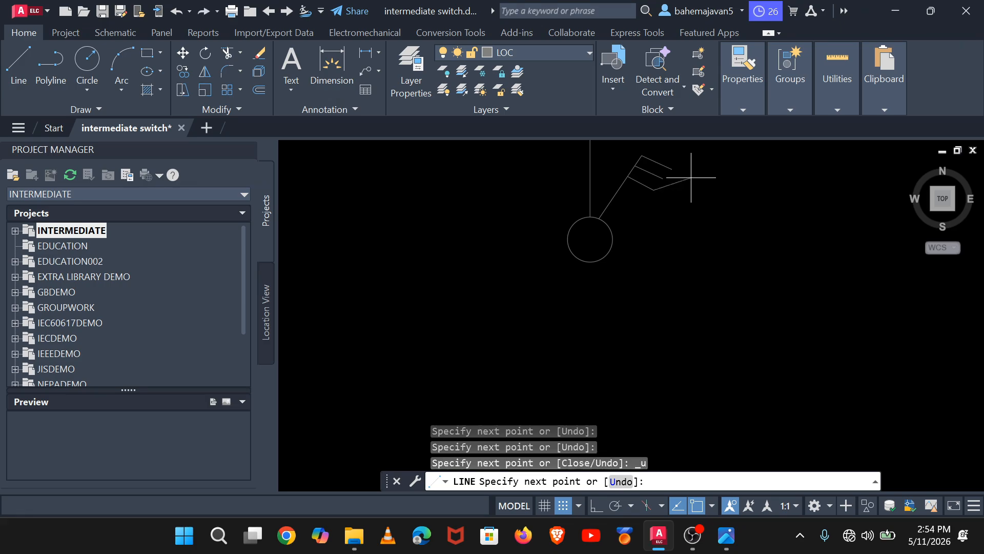
key("Escape")
Step: Examine the single-line diagram and its switch symbol together with the wiring and line diagrams on the sheet
scroll(729, 194, "down", 6)
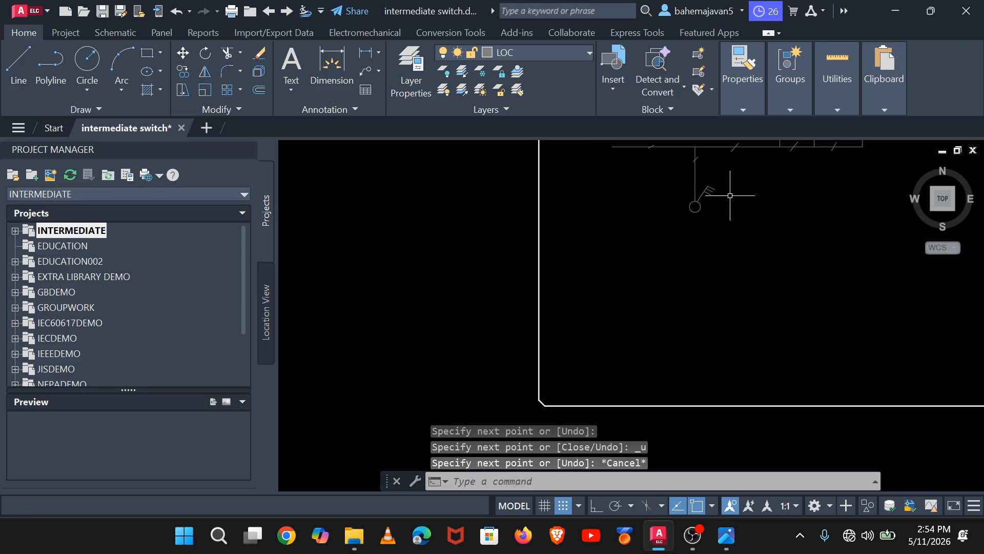
mouse_move(725, 193)
middle_mouse_down()
mouse_move(686, 281)
mouse_move(543, 321)
middle_mouse_up()
scroll(567, 319, "down", 2)
scroll(568, 320, "up", 4)
scroll(540, 323, "down", 4)
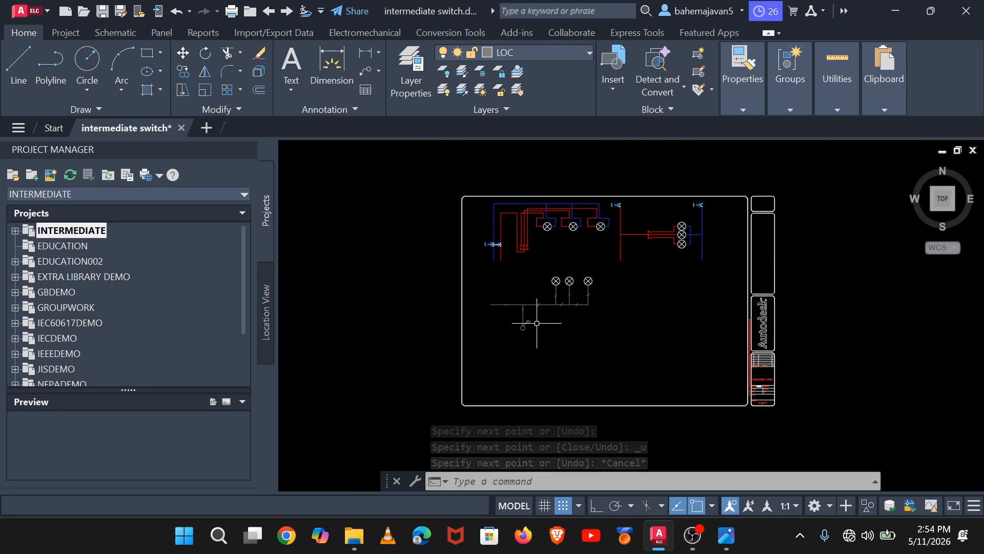
scroll(537, 322, "up", 2)
middle_click_drag(533, 319, 504, 357)
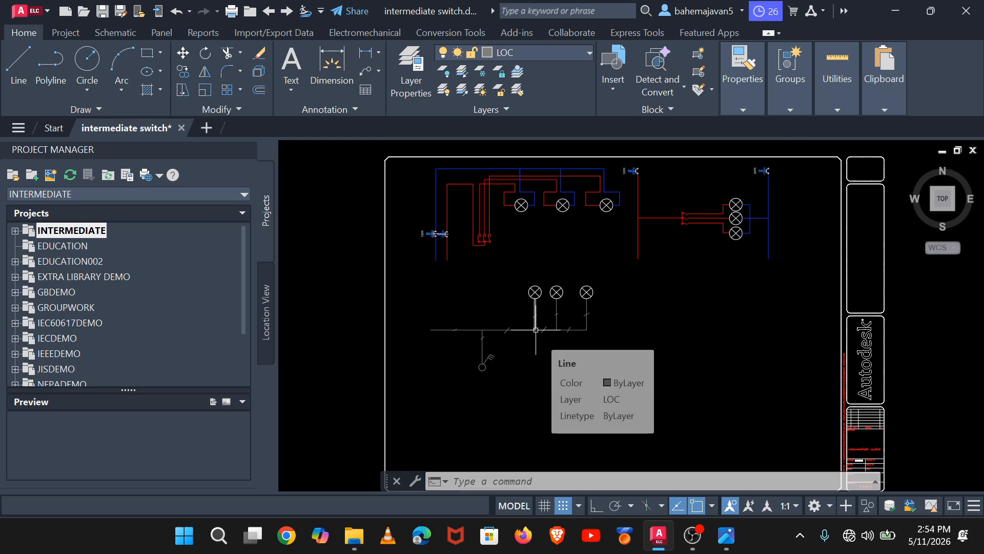